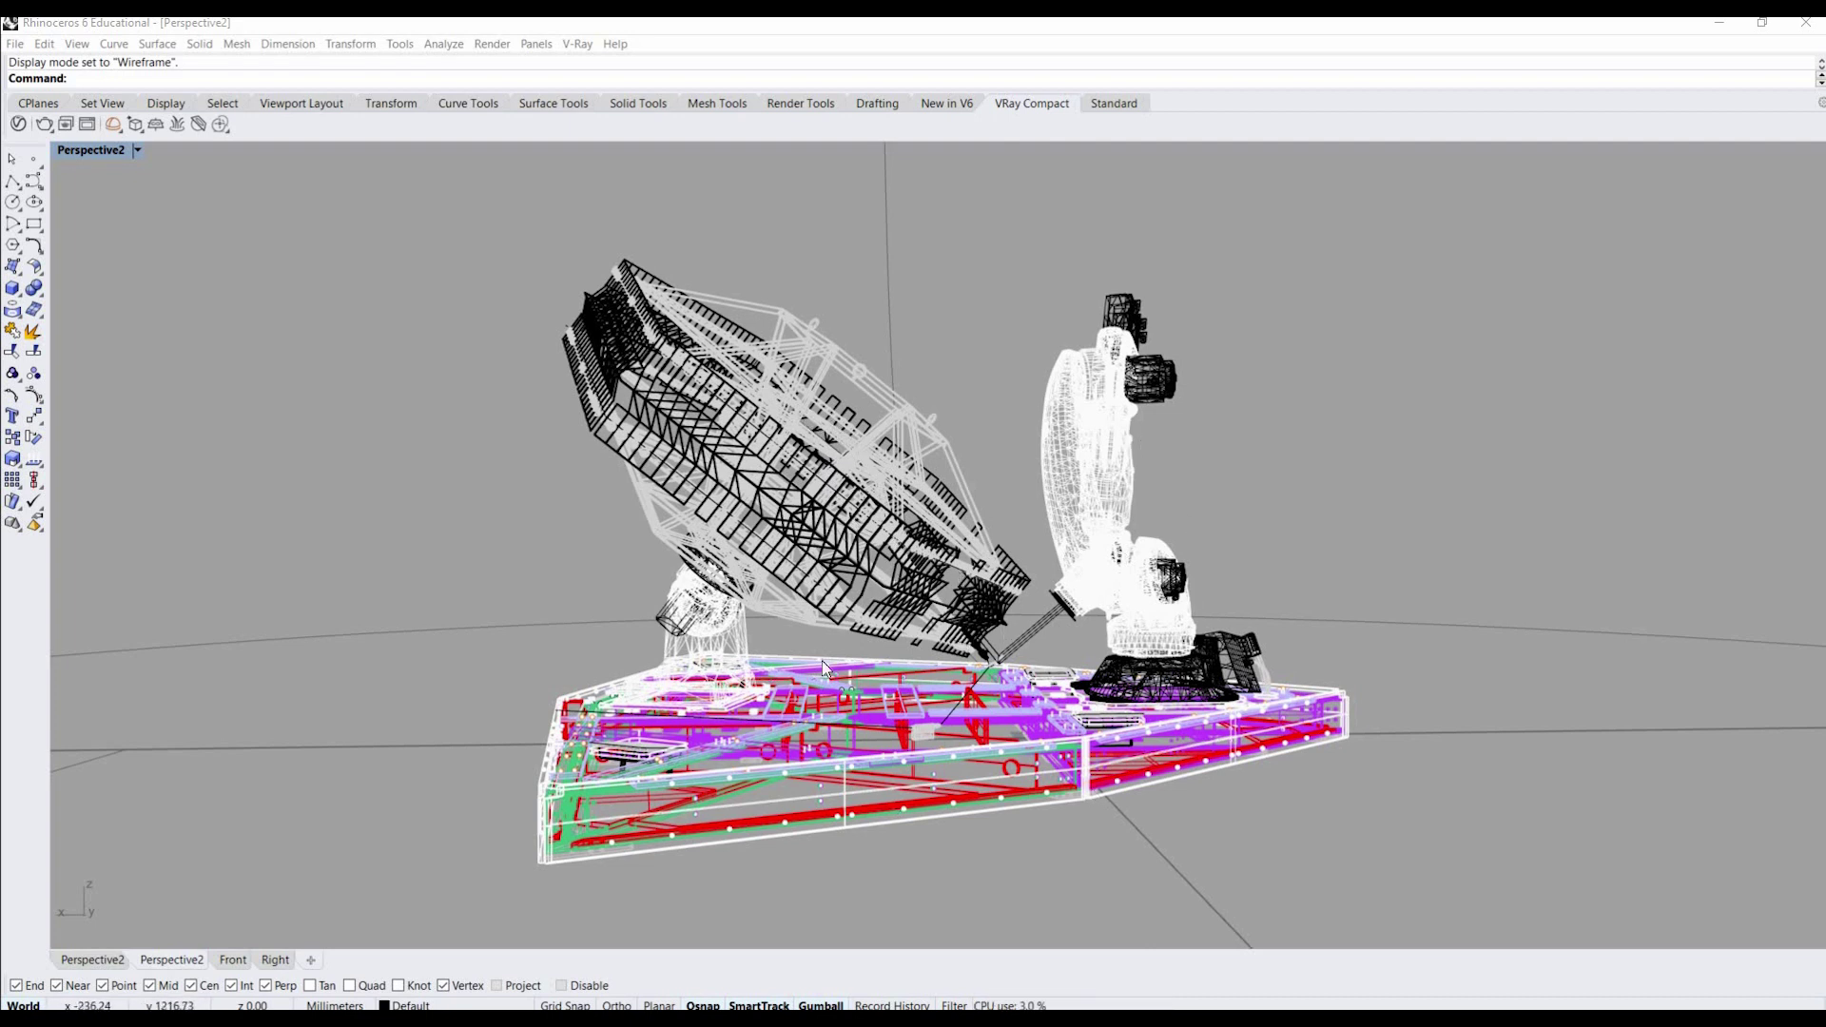
# Set the Perspective2 viewport to Rendered display mode and view the Robot.jpg reference image in Photos for comparison.
pyautogui.click(139, 150)
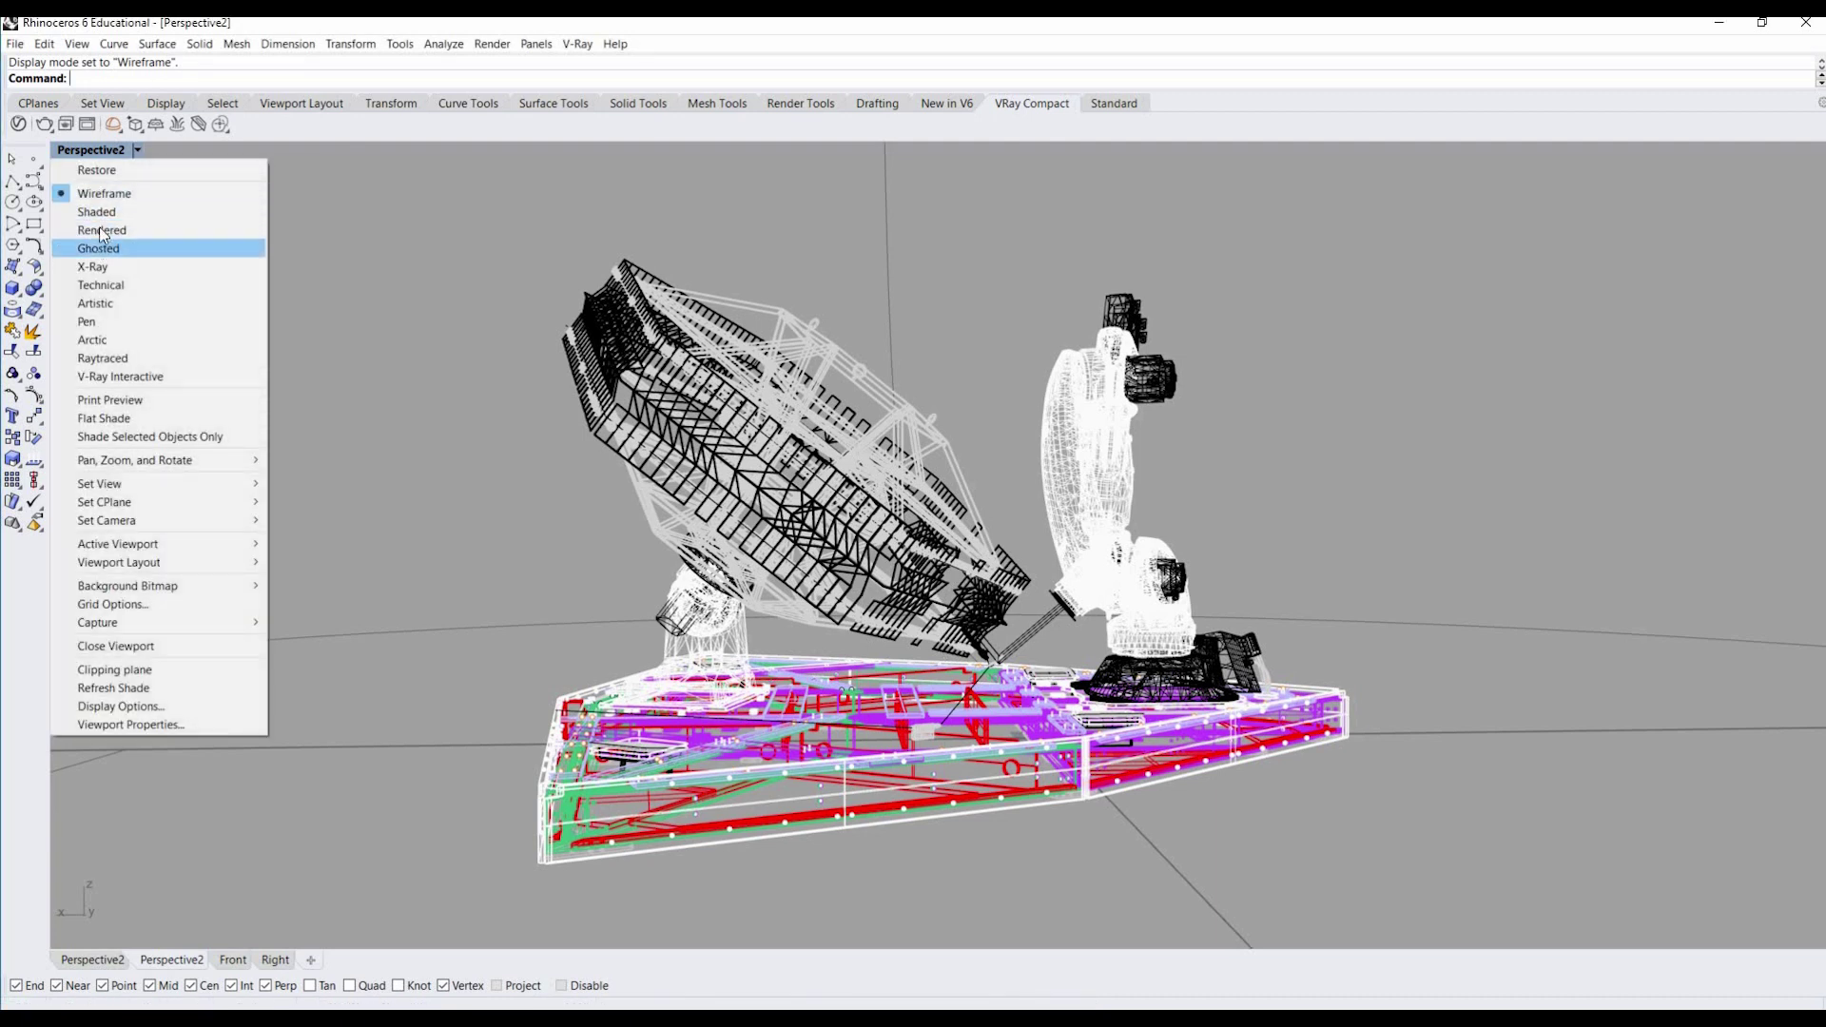
pyautogui.click(102, 232)
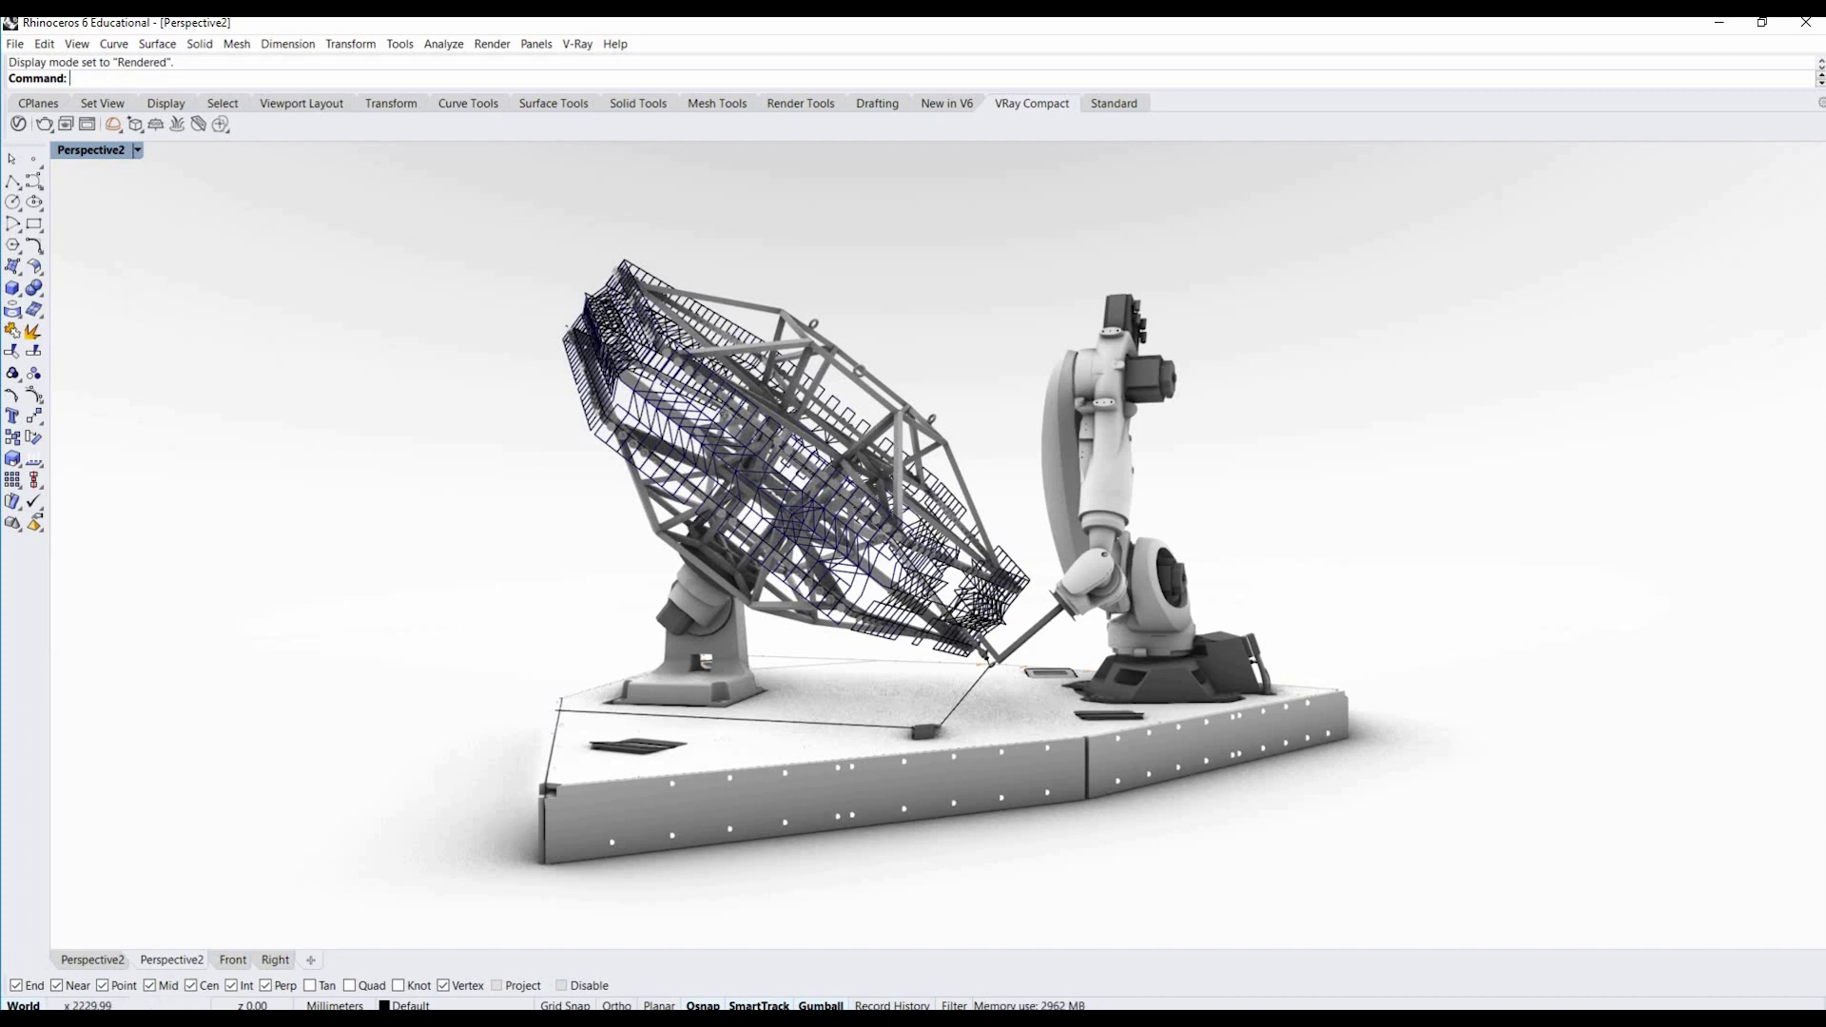
pyautogui.click(407, 947)
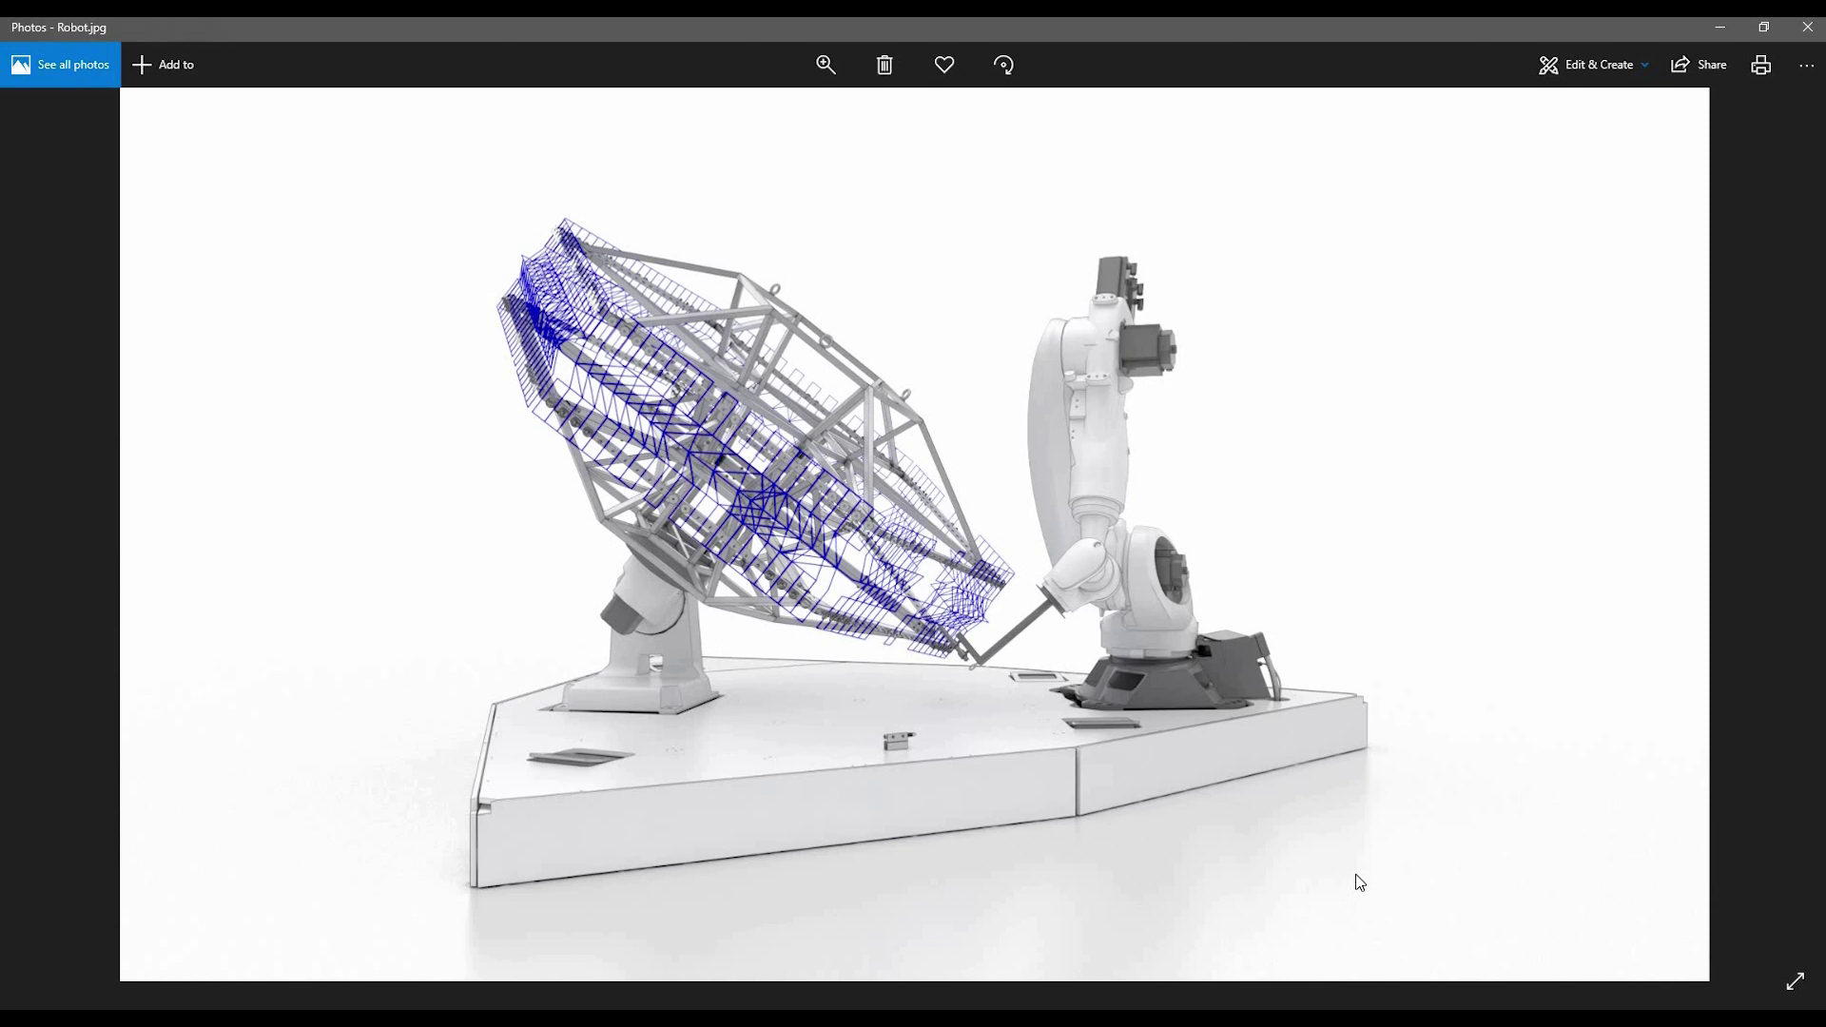
pyautogui.click(1708, 38)
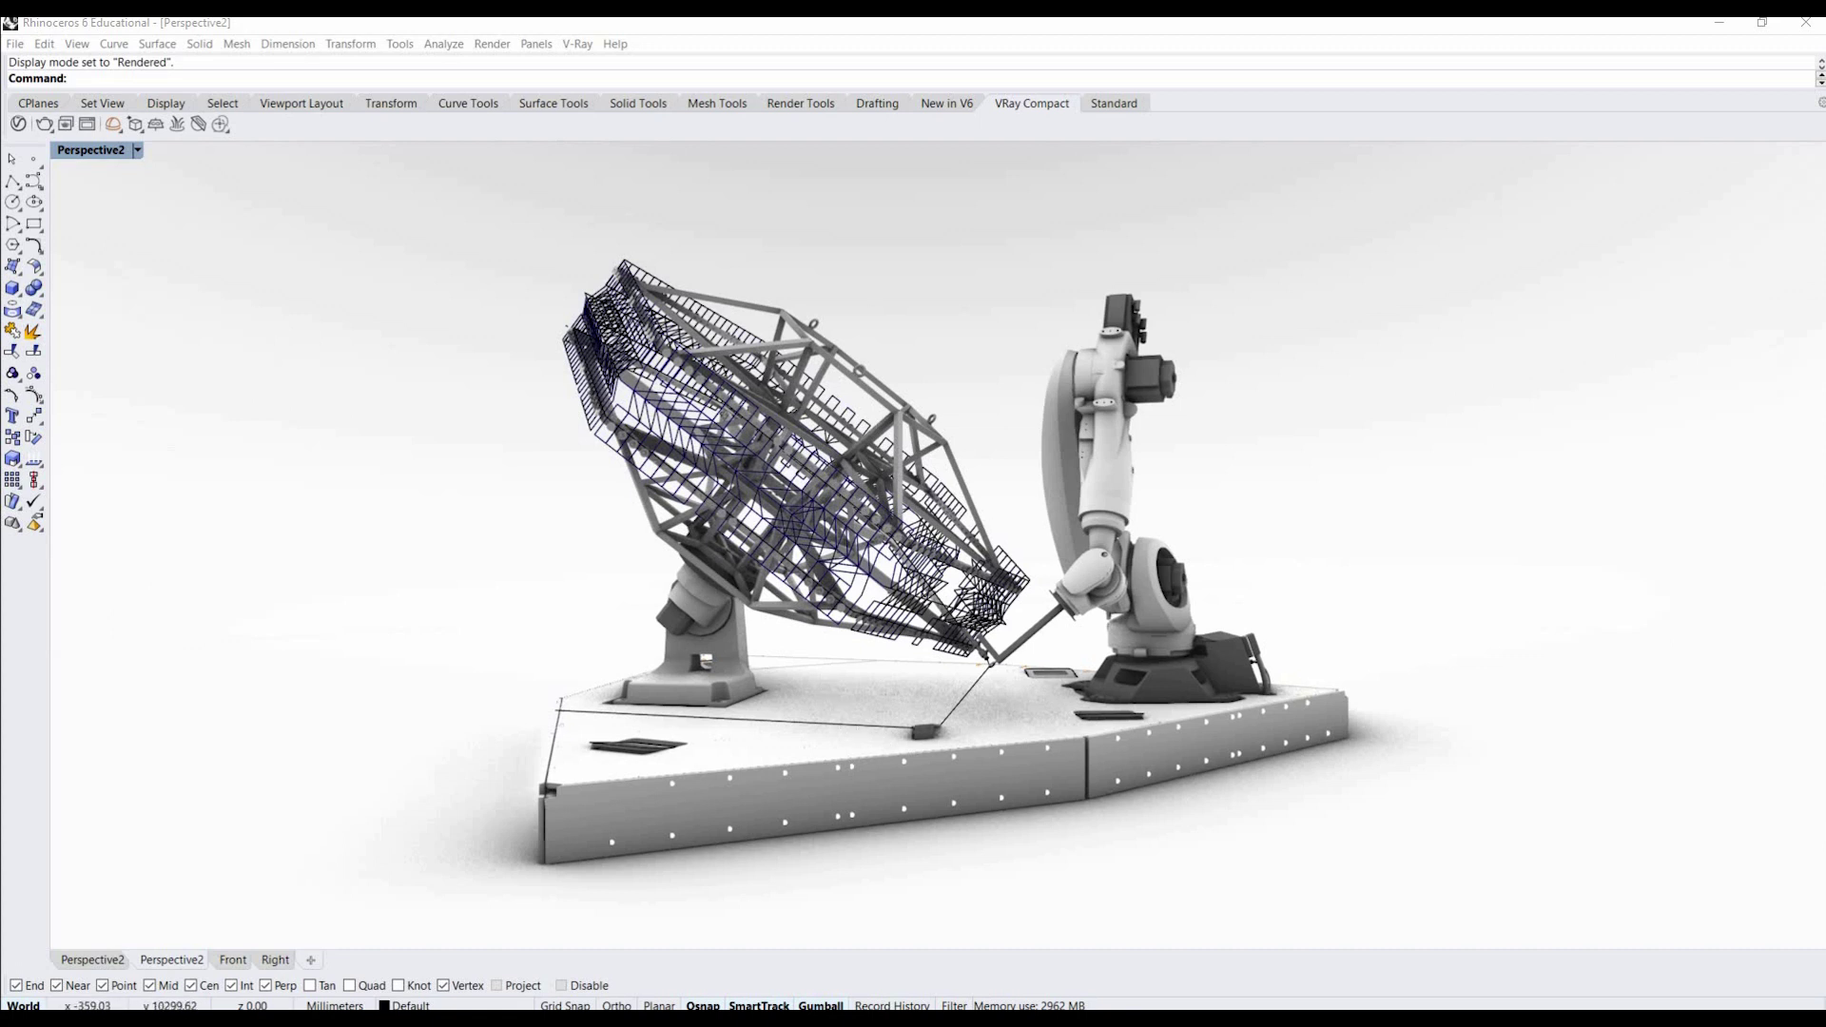
# Show the floating VRay All toolbar from the VRayForRhino set and close it again.
pyautogui.click(18, 125)
pyautogui.rightClick(1197, 106)
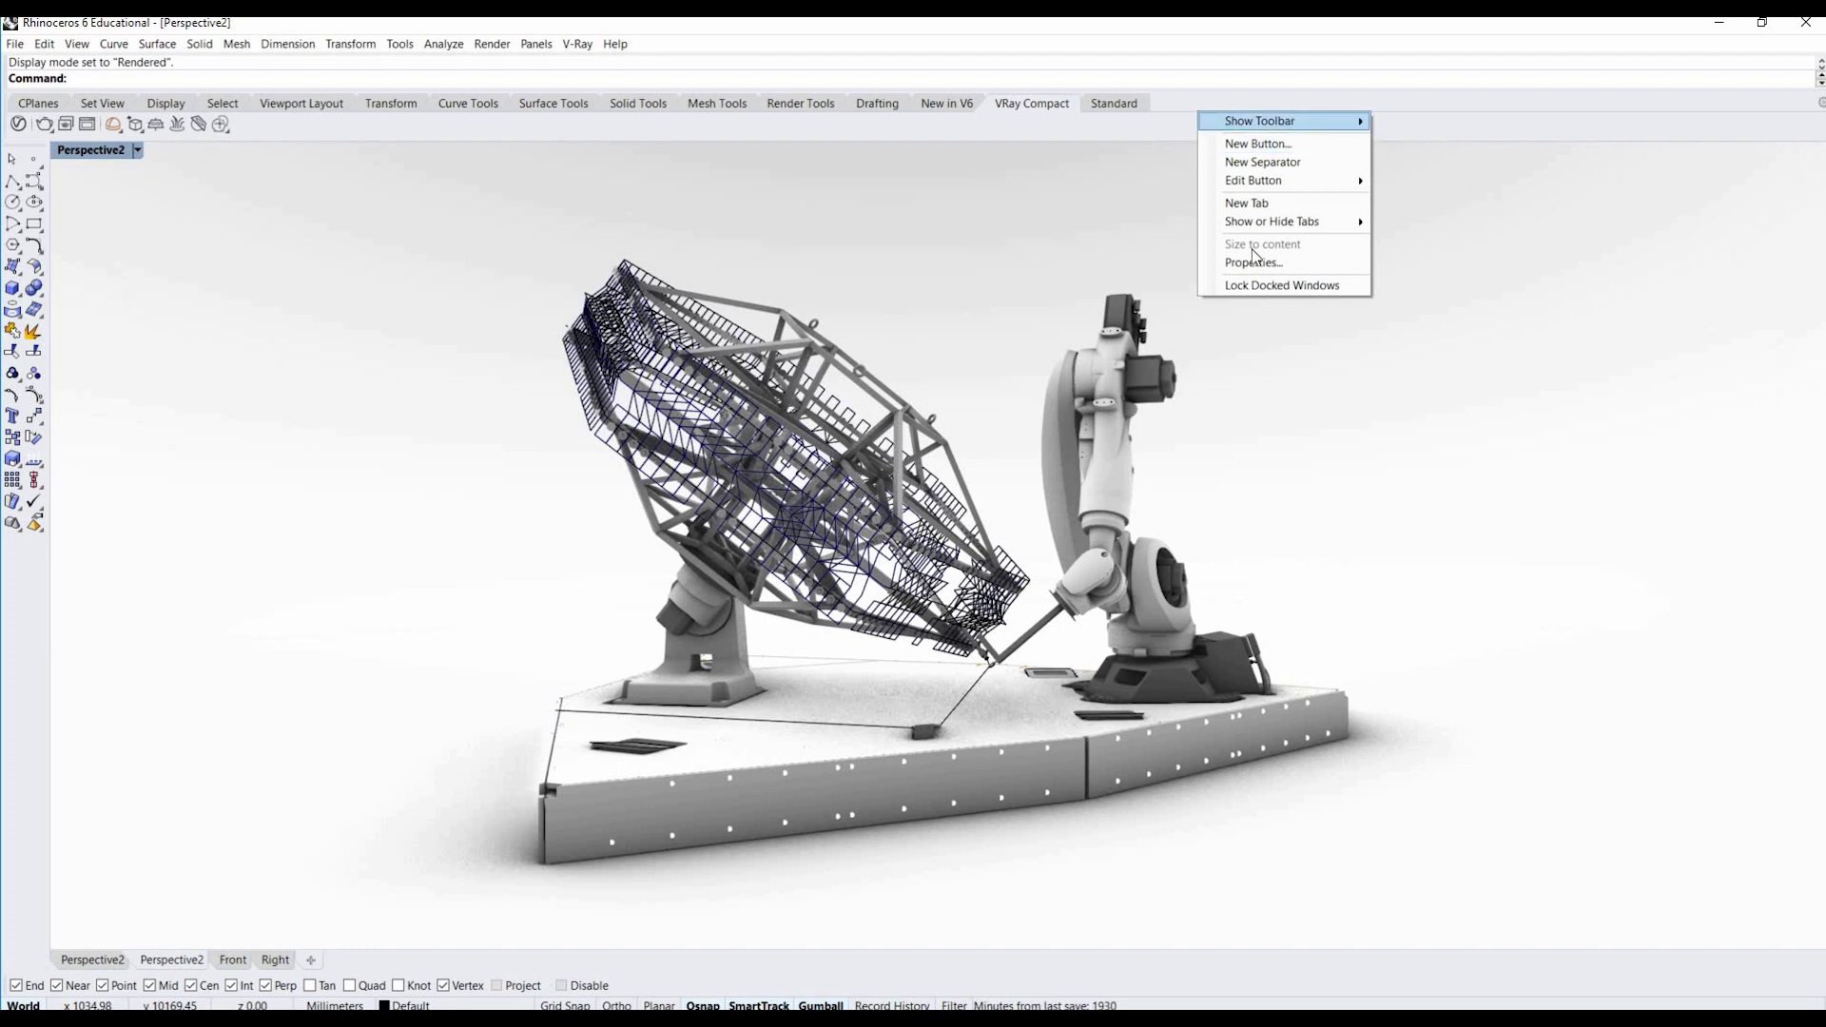
pyautogui.click(1265, 129)
pyautogui.click(1265, 128)
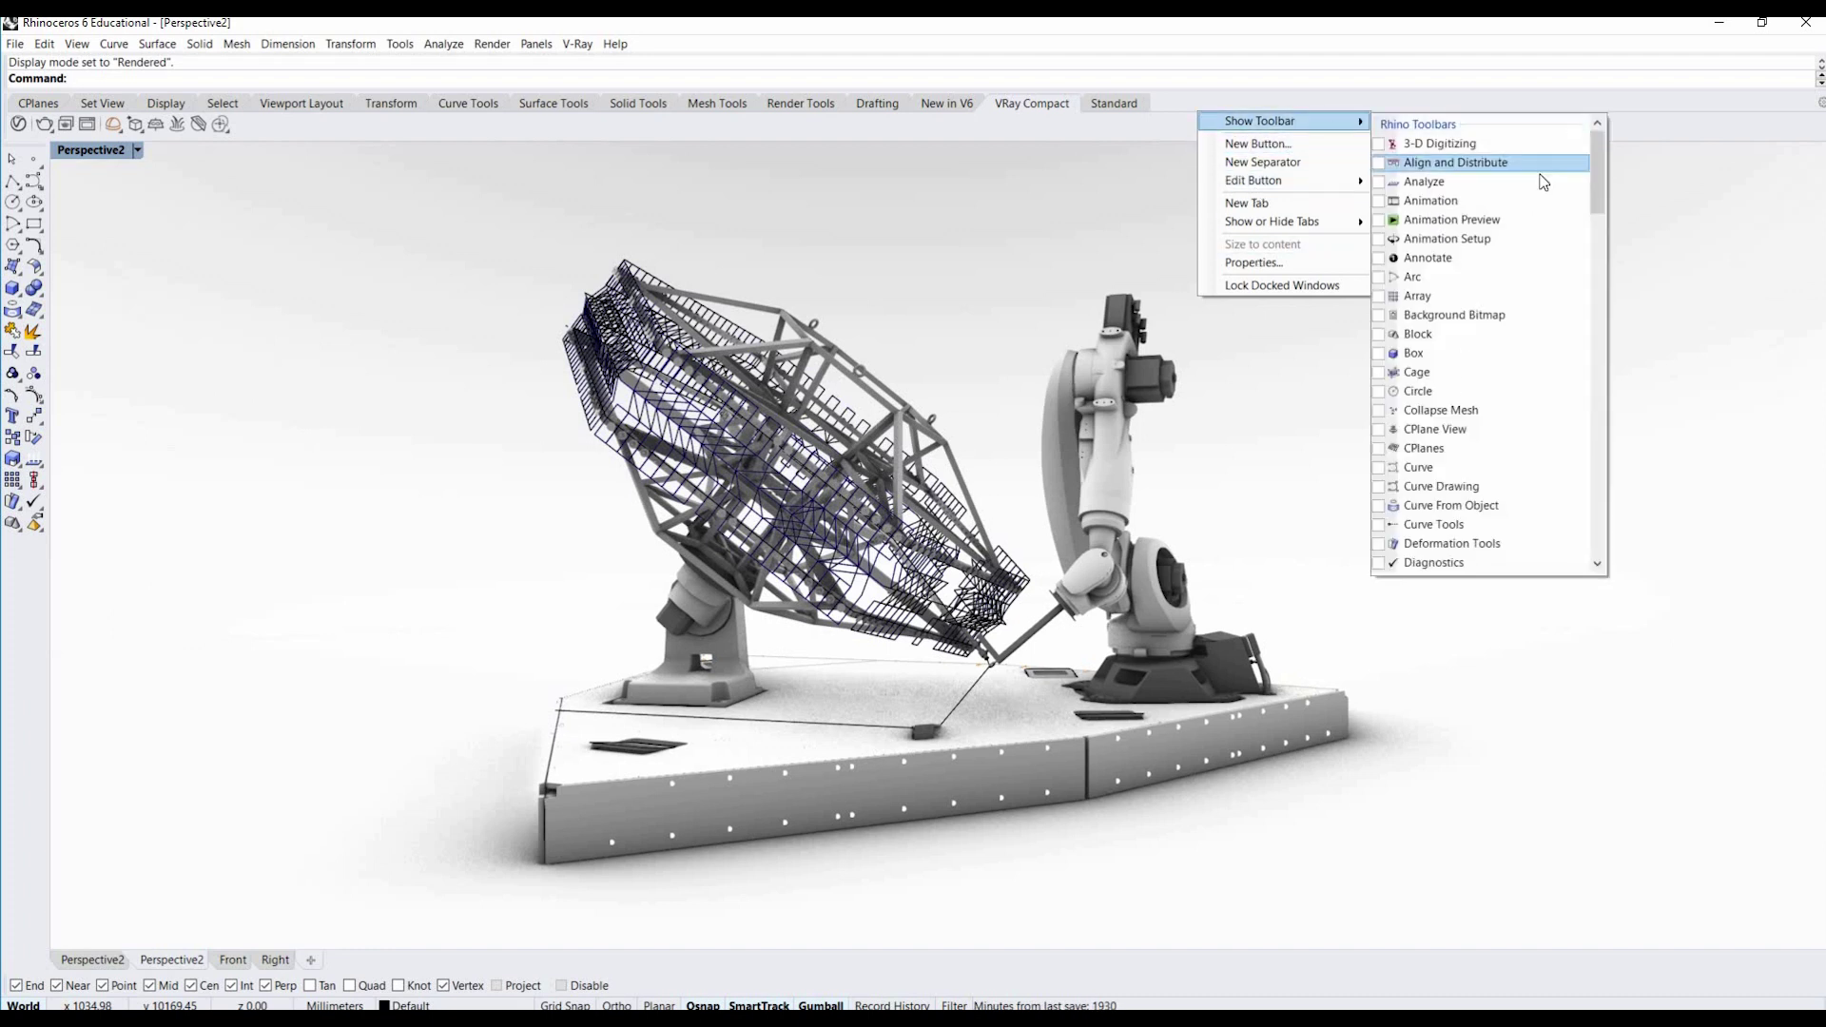
pyautogui.moveTo(1596, 168); pyautogui.dragTo(1643, 559)
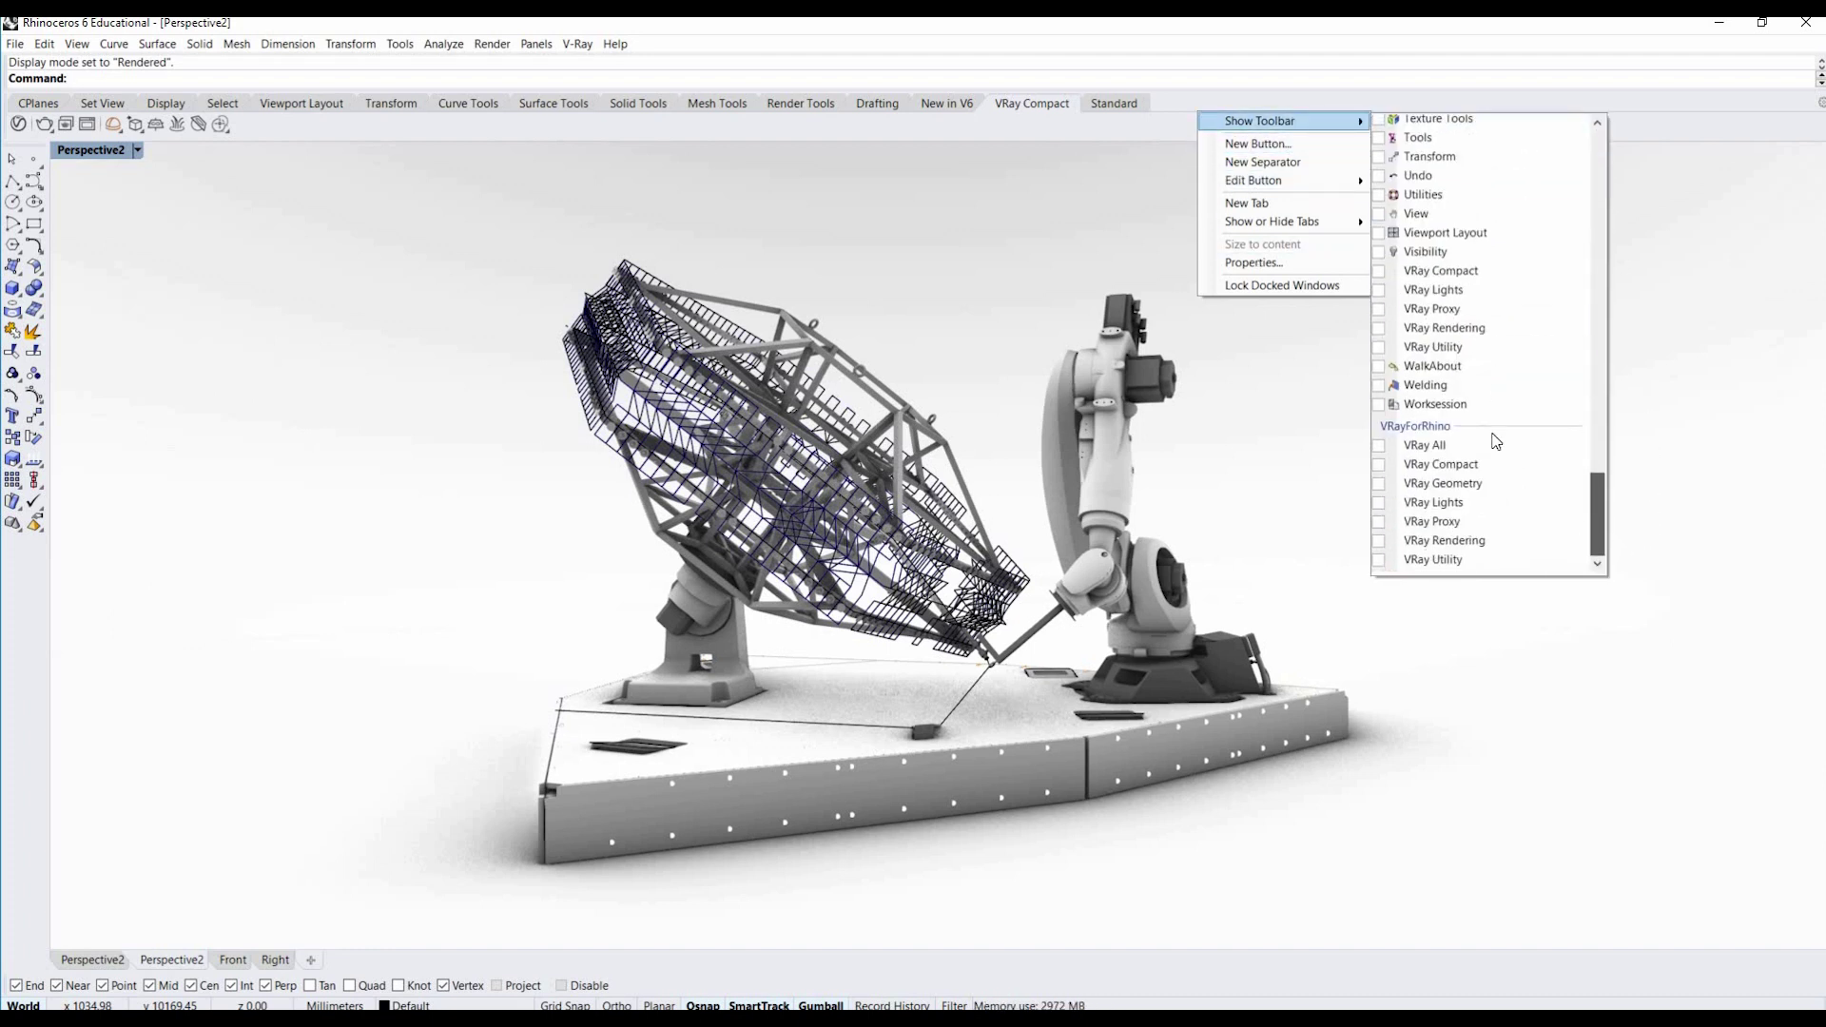
pyautogui.click(1379, 452)
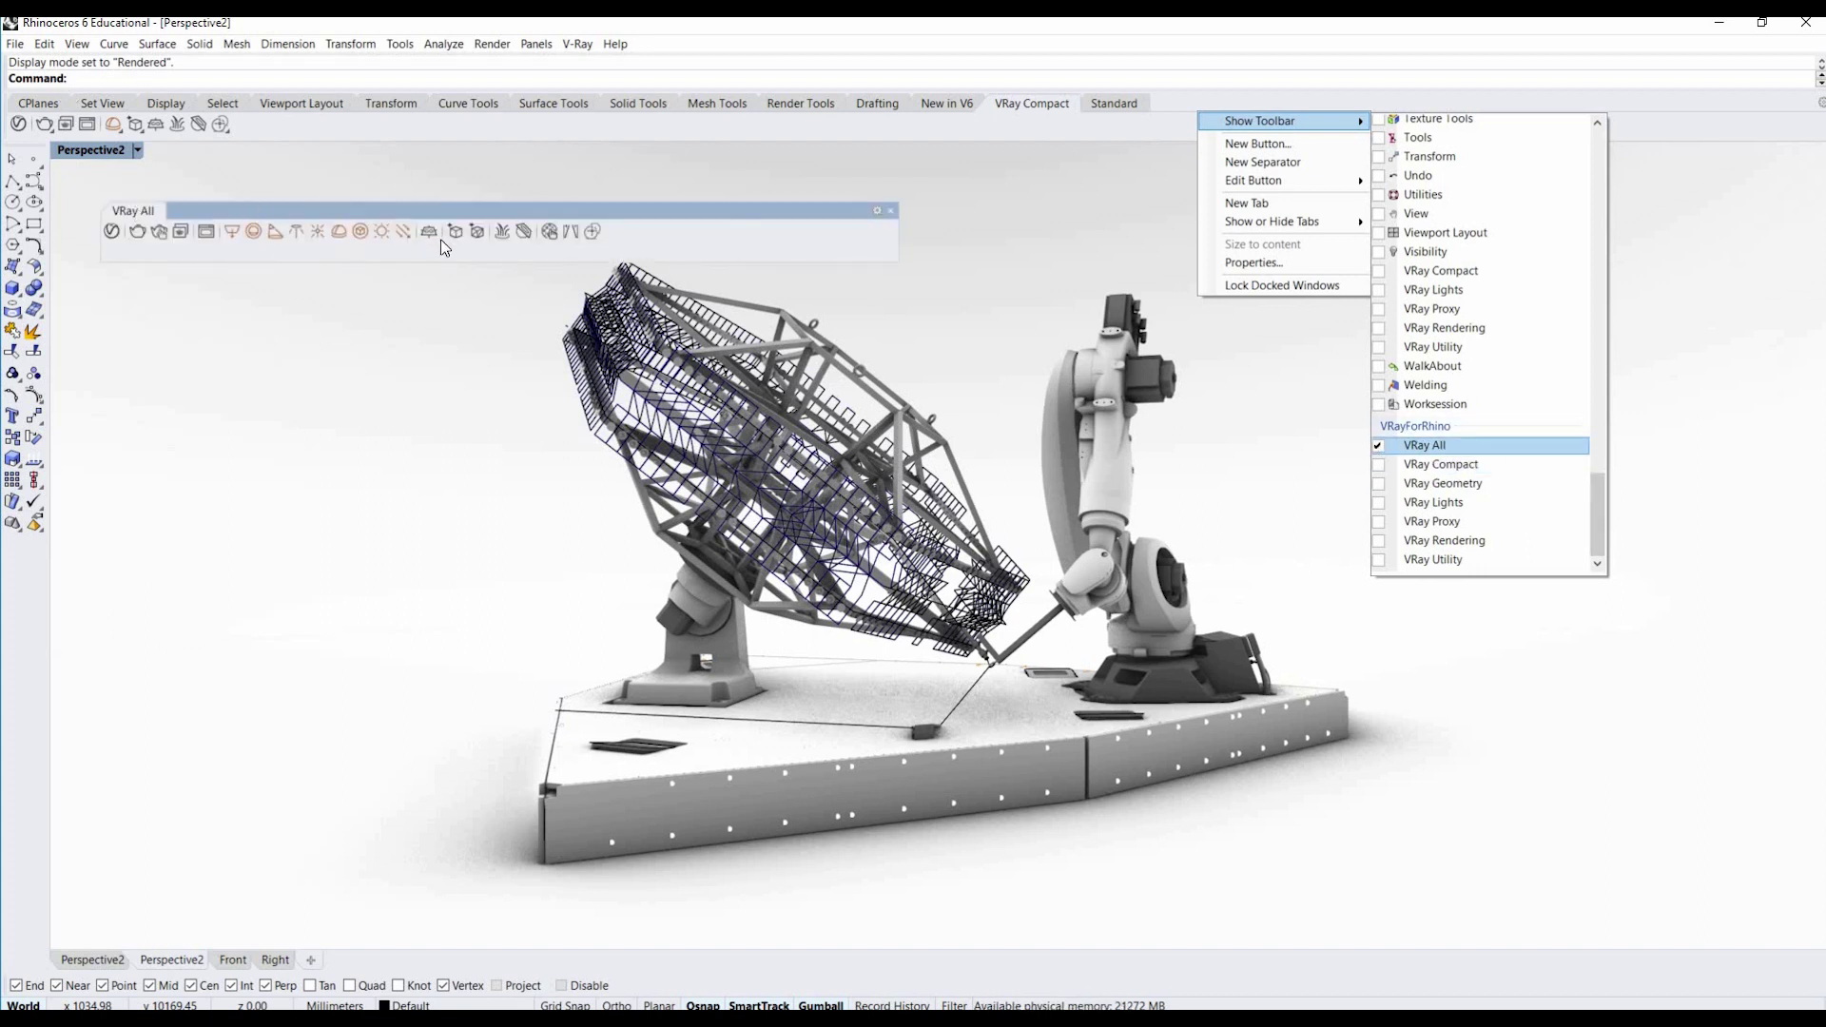
pyautogui.moveTo(446, 210); pyautogui.dragTo(1137, 211)
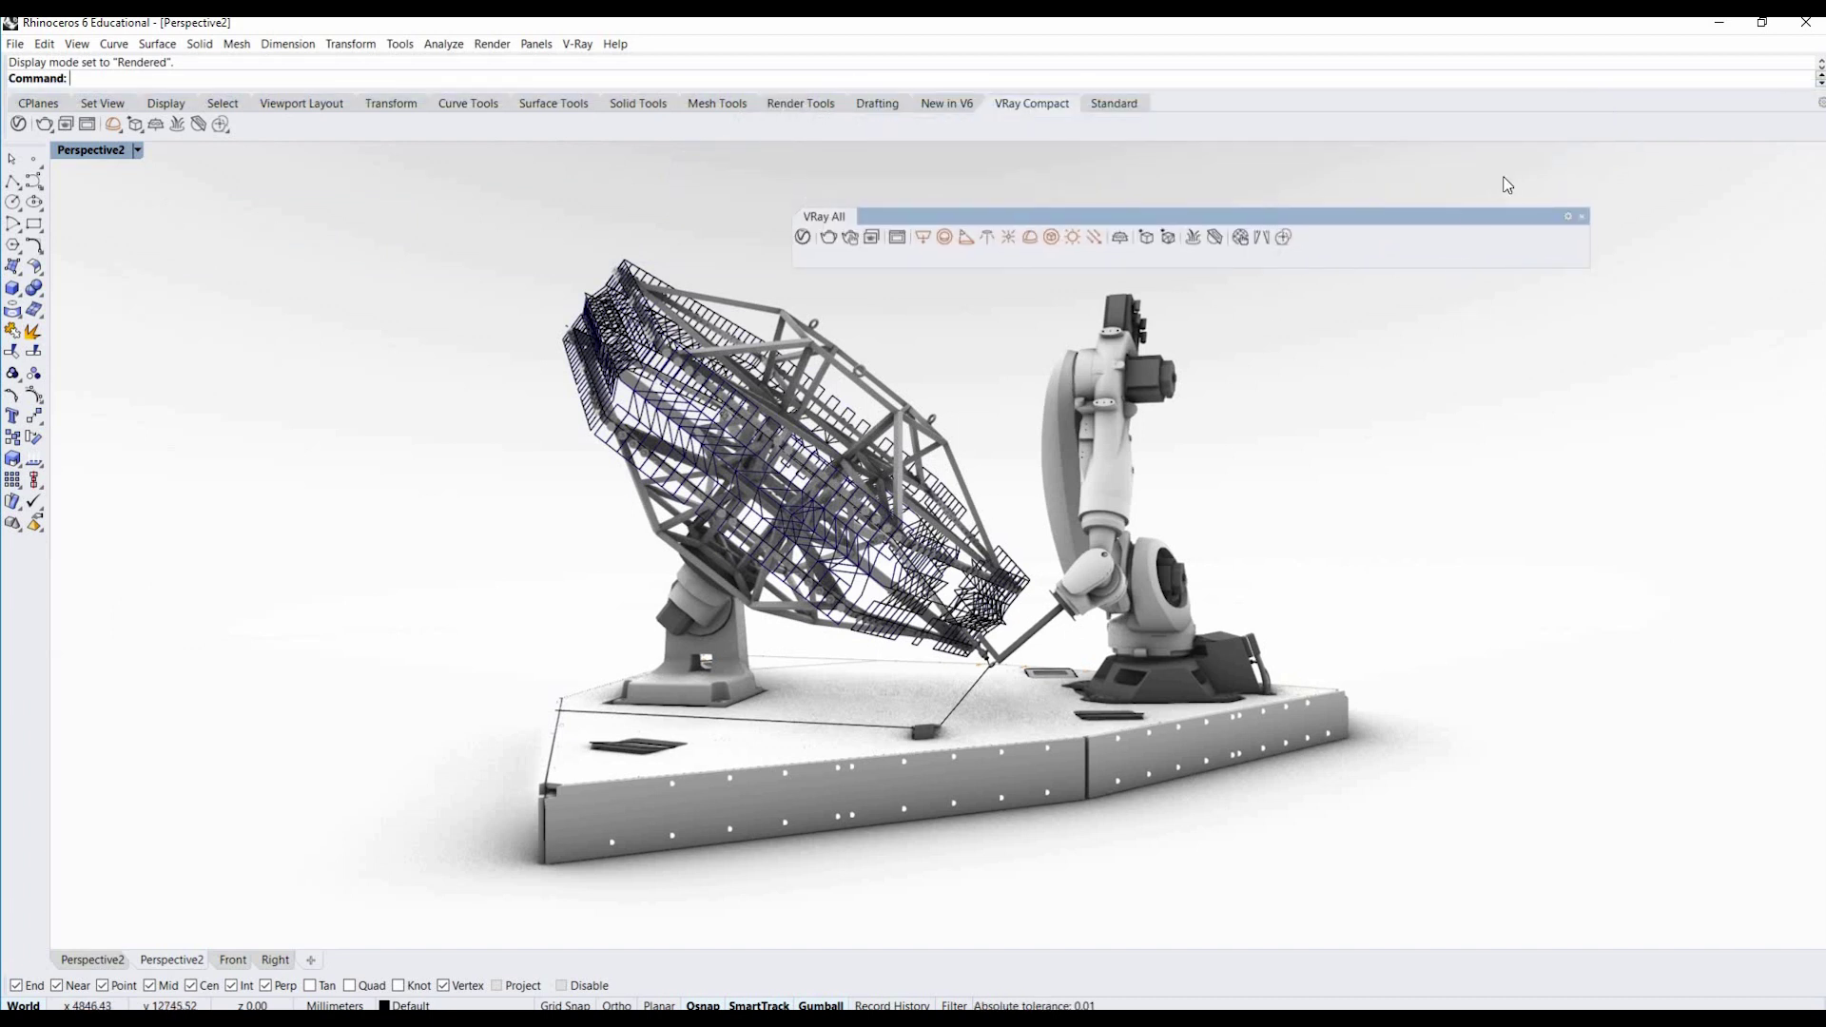
pyautogui.click(1581, 217)
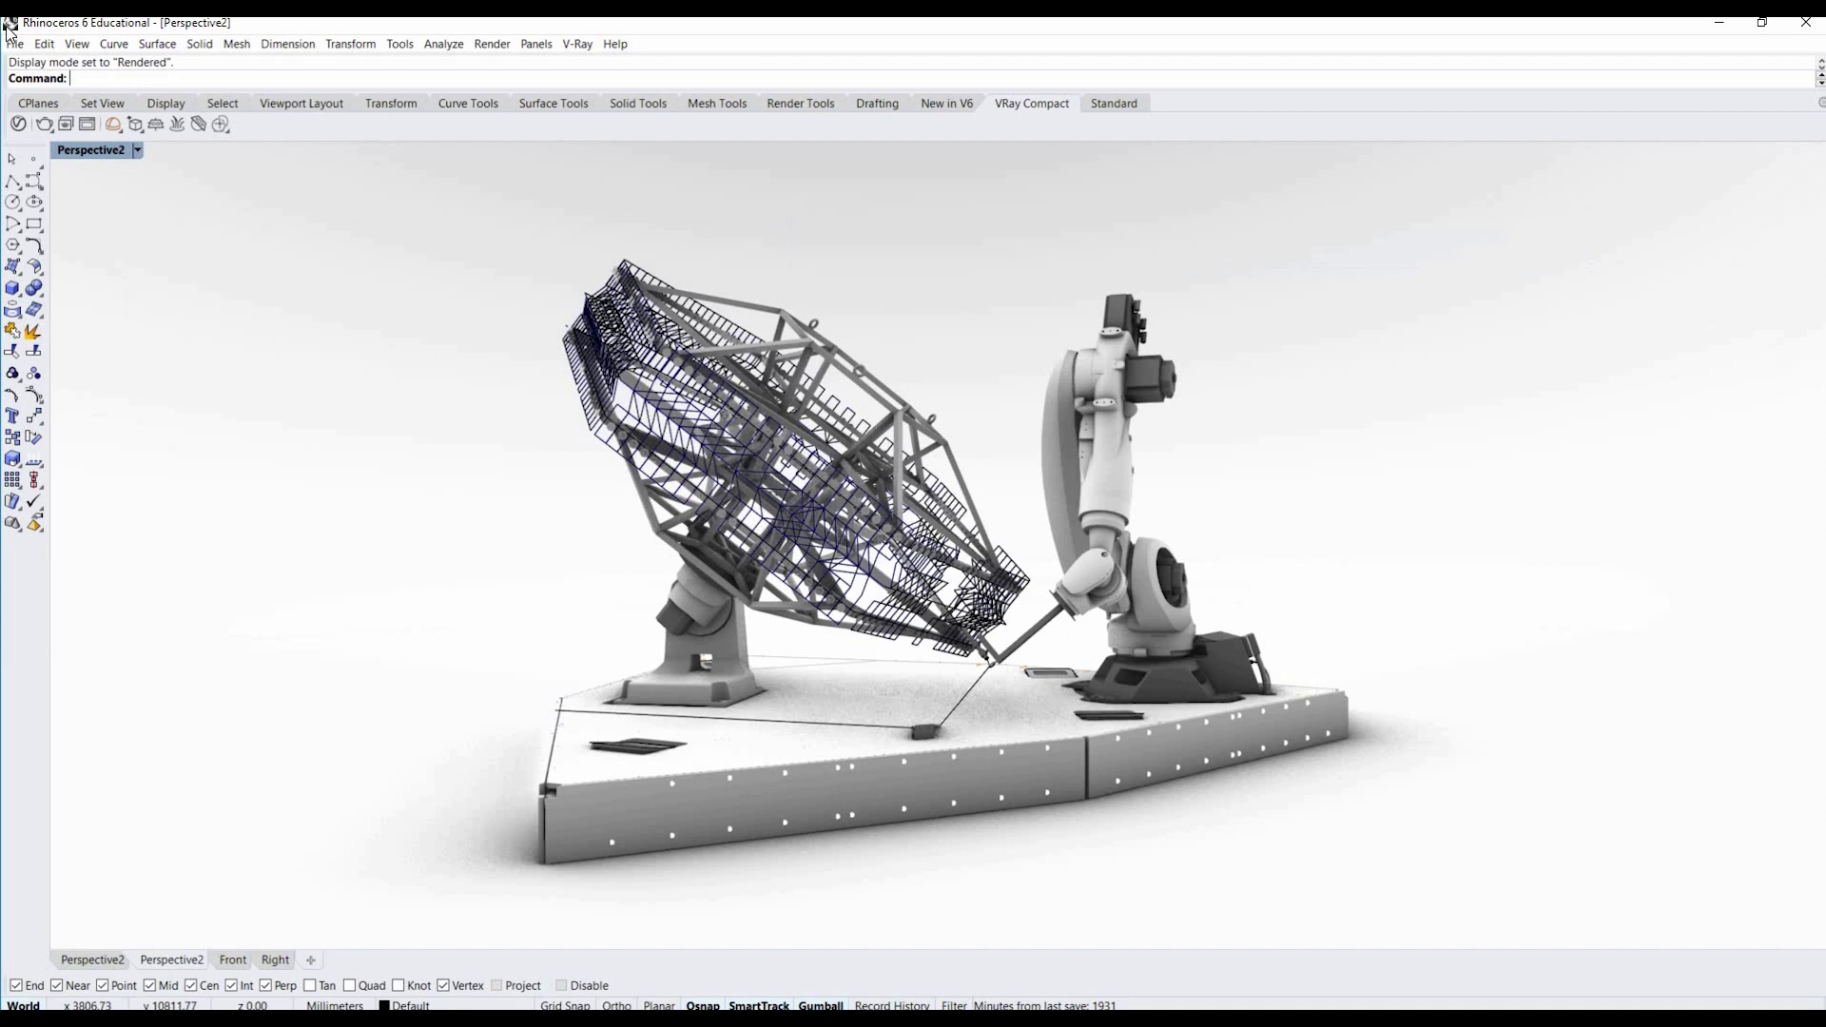
# Open the V-Ray Asset Editor beside the robot and collapse the Light material's Diffuse and Material Options sections.
pyautogui.click(16, 126)
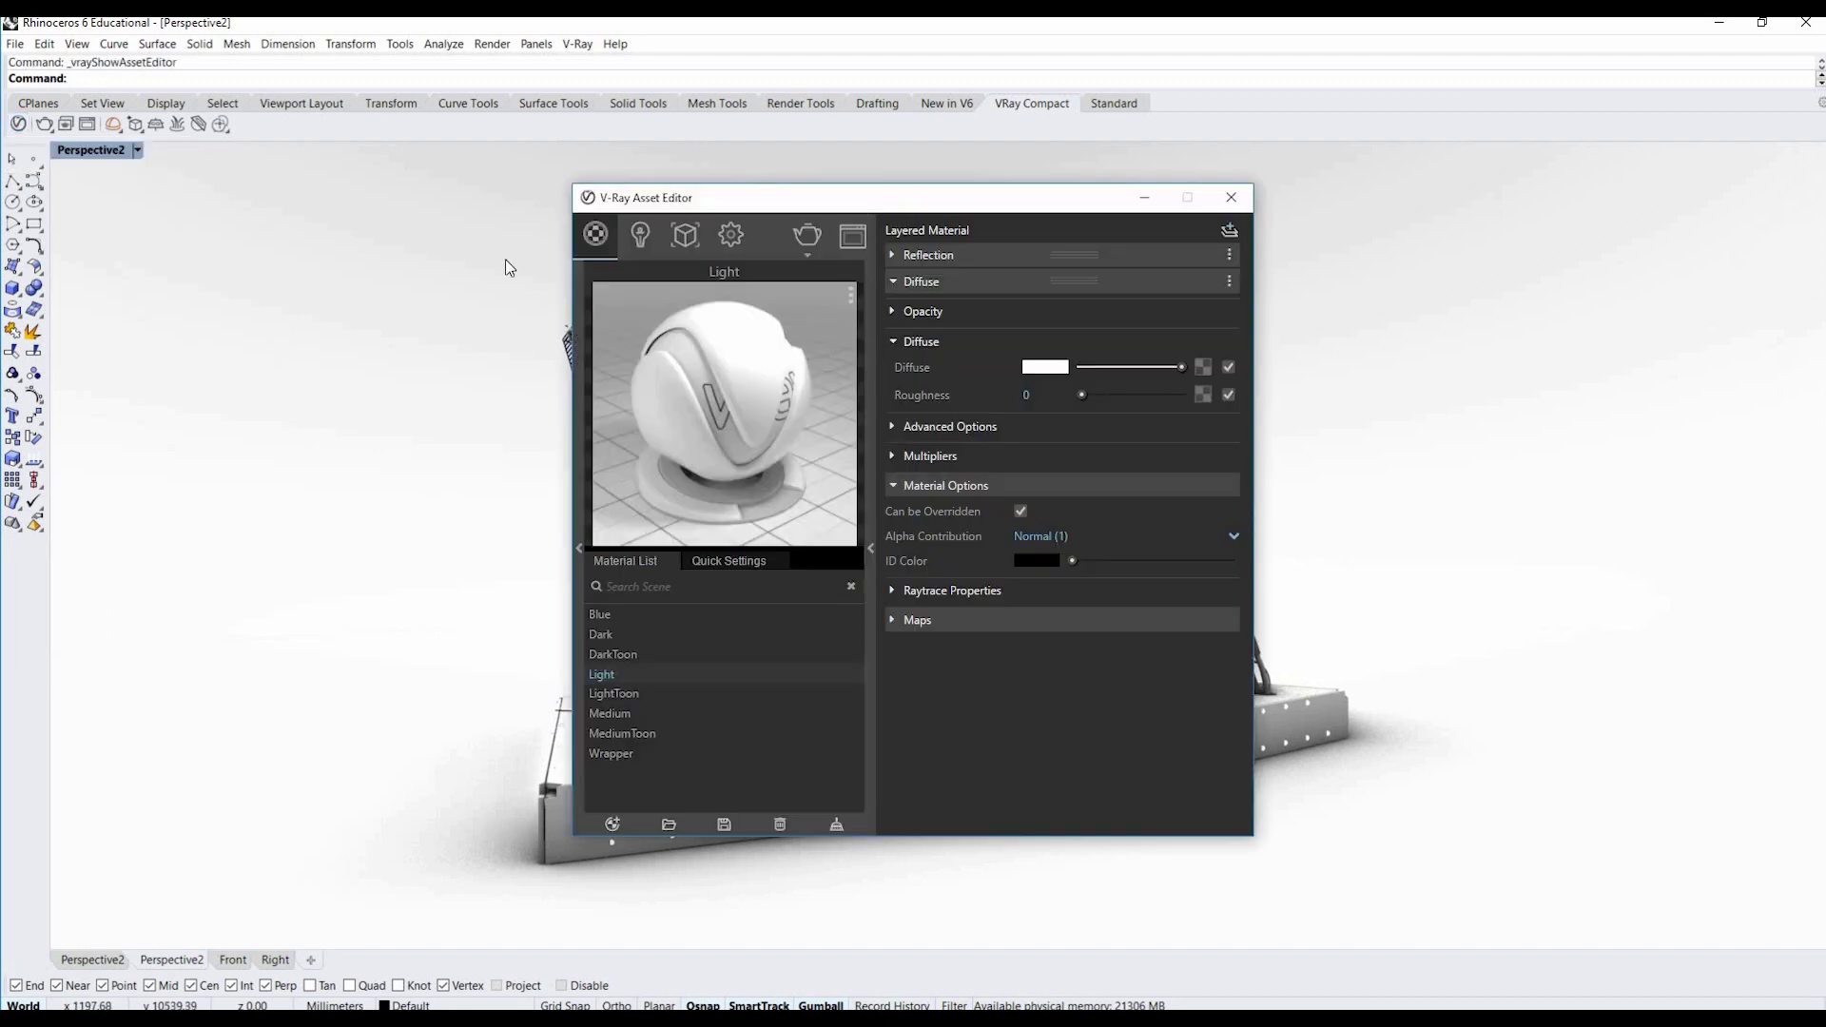
pyautogui.moveTo(908, 197); pyautogui.dragTo(477, 194)
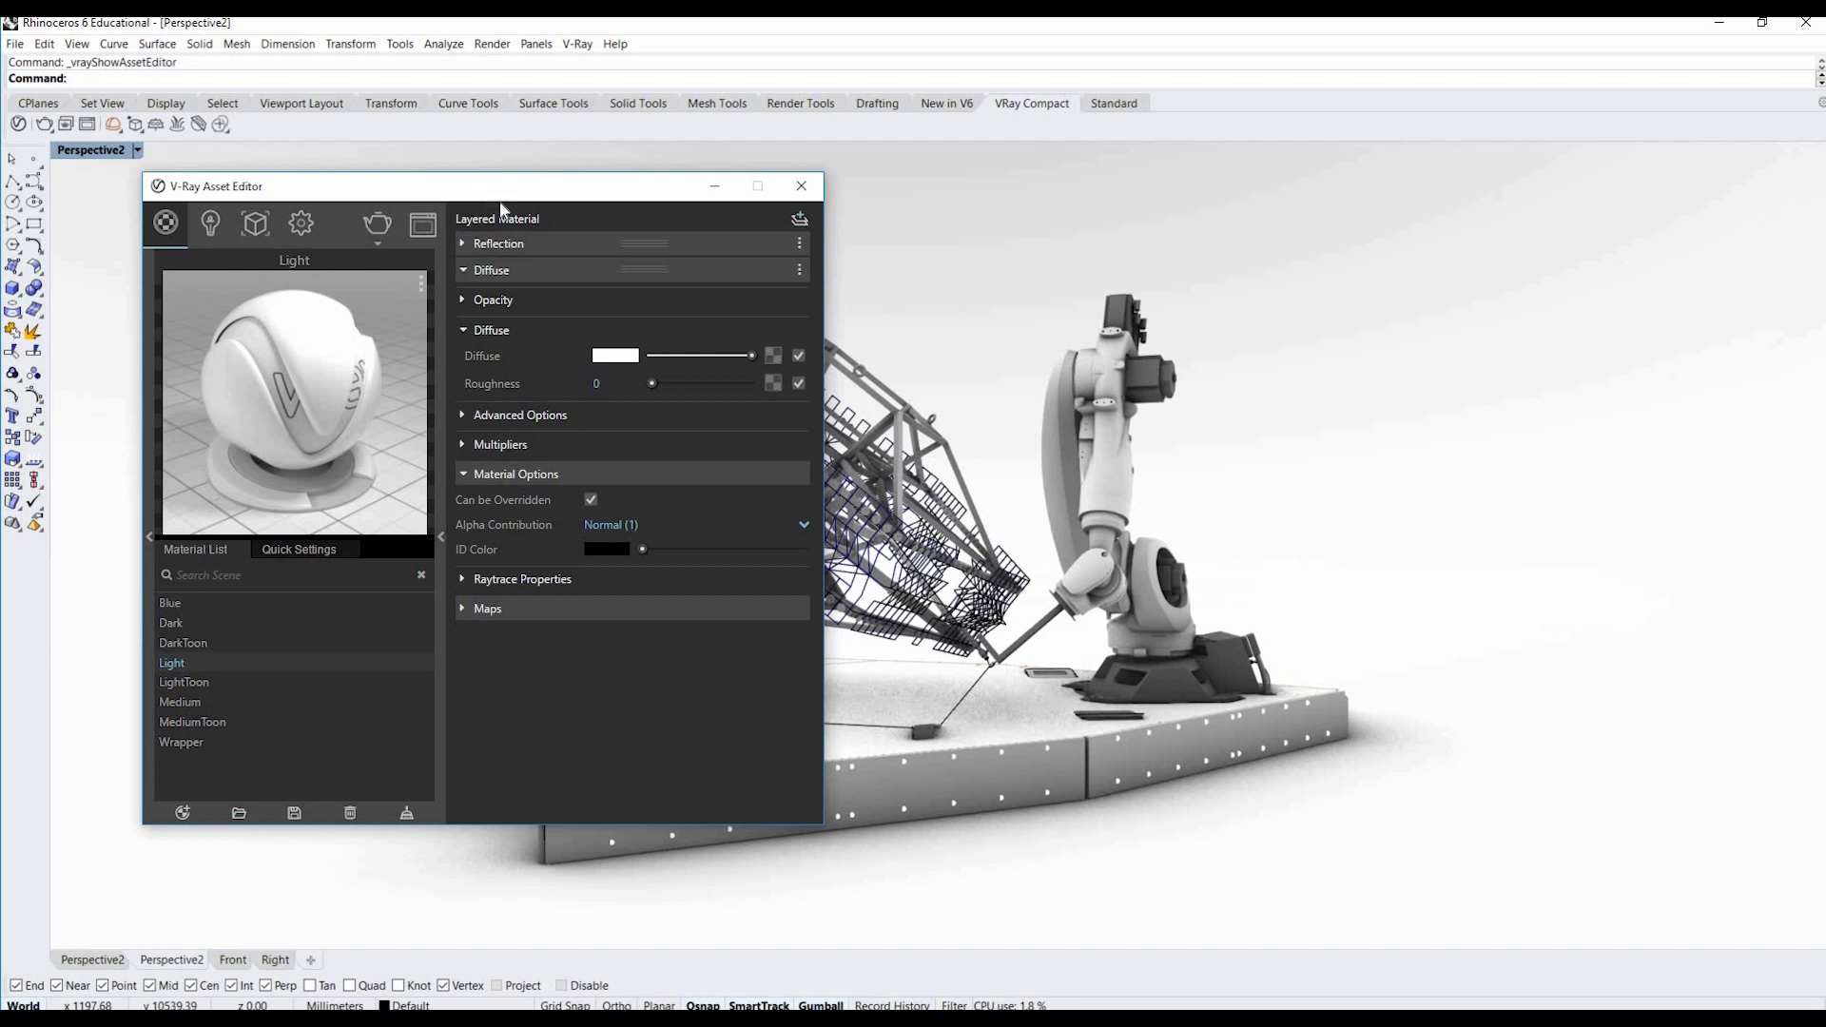
pyautogui.click(463, 271)
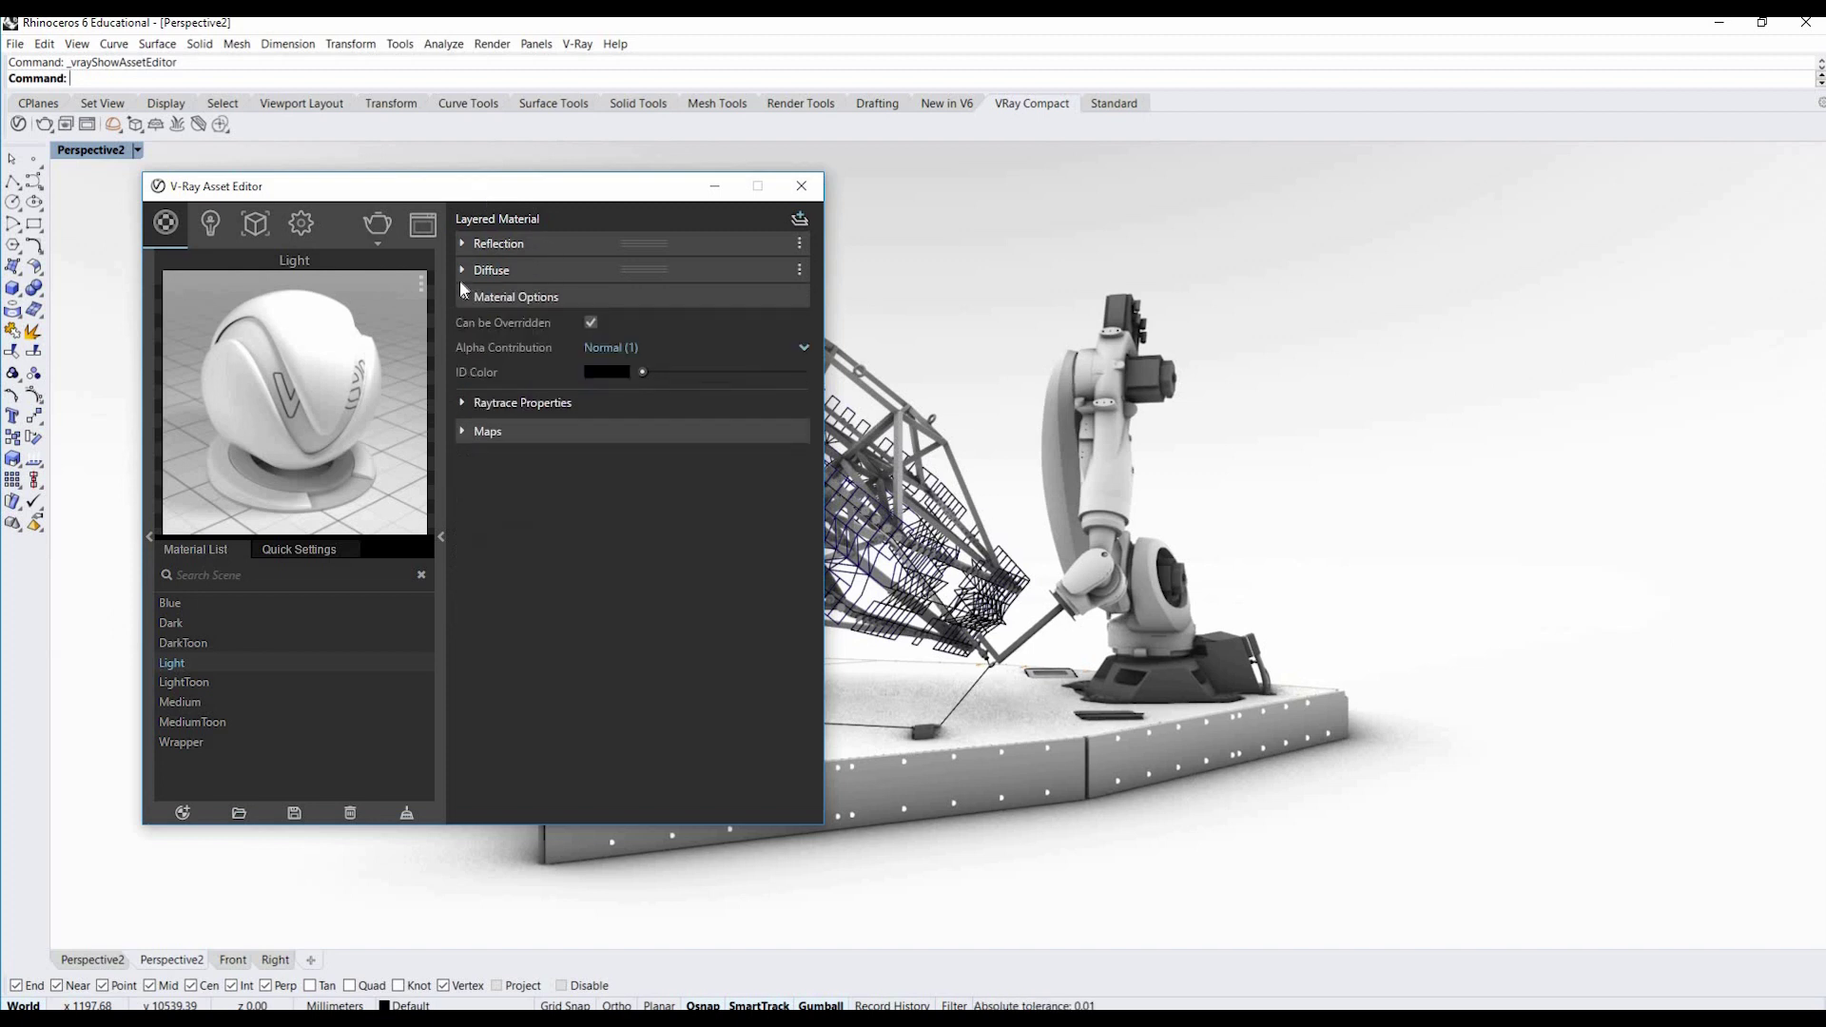
pyautogui.click(463, 297)
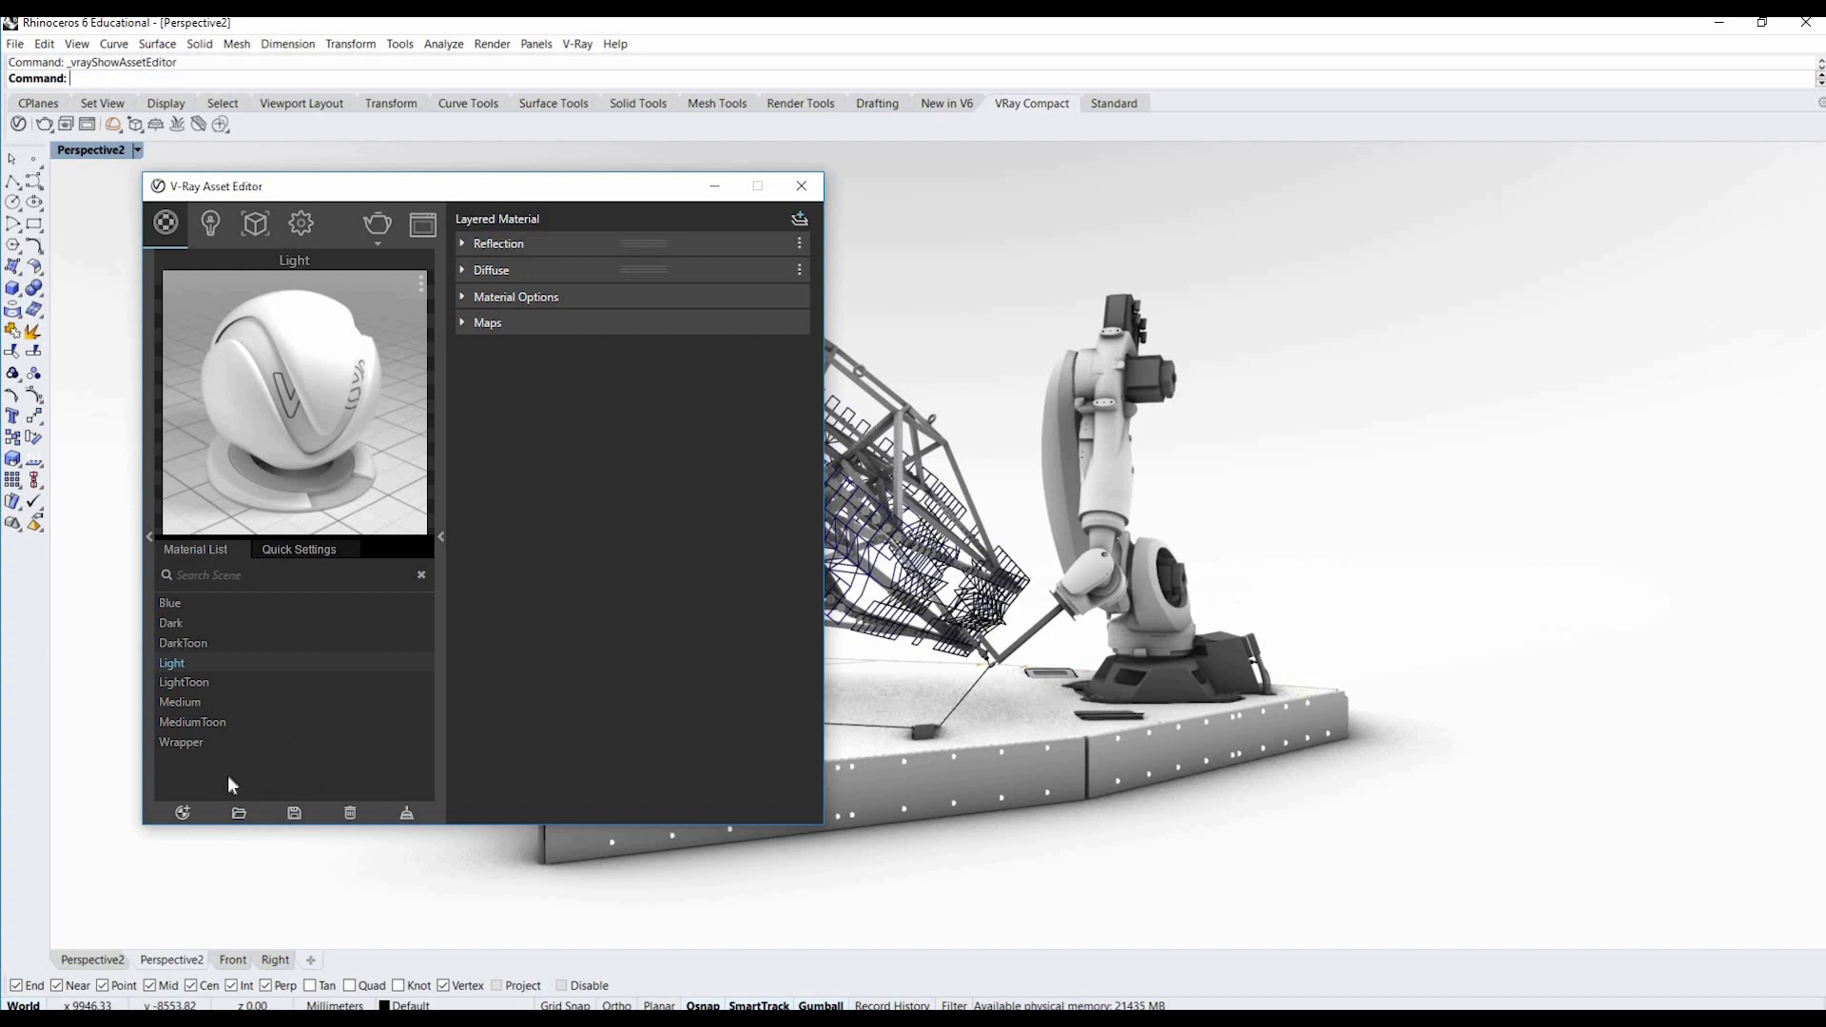
# Create a new Generic material in the V-Ray Asset Editor and keep its detailed parameters shown.
pyautogui.click(183, 813)
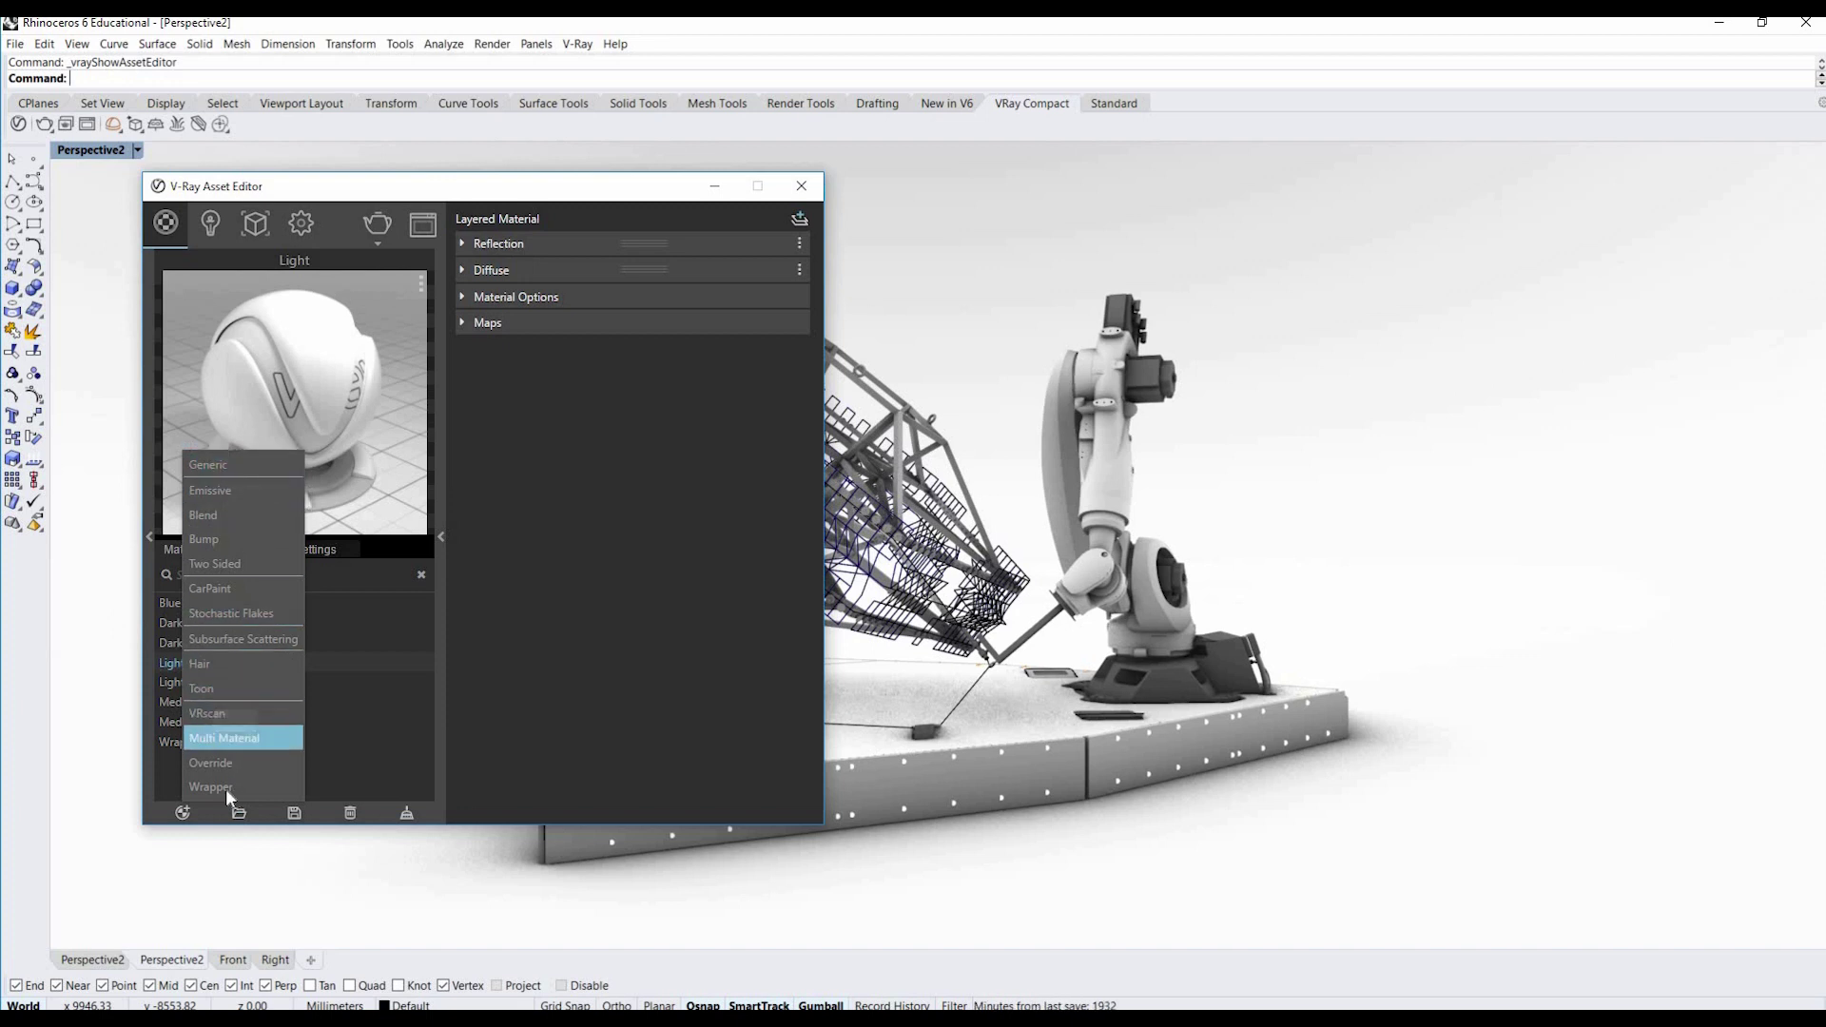
pyautogui.click(226, 466)
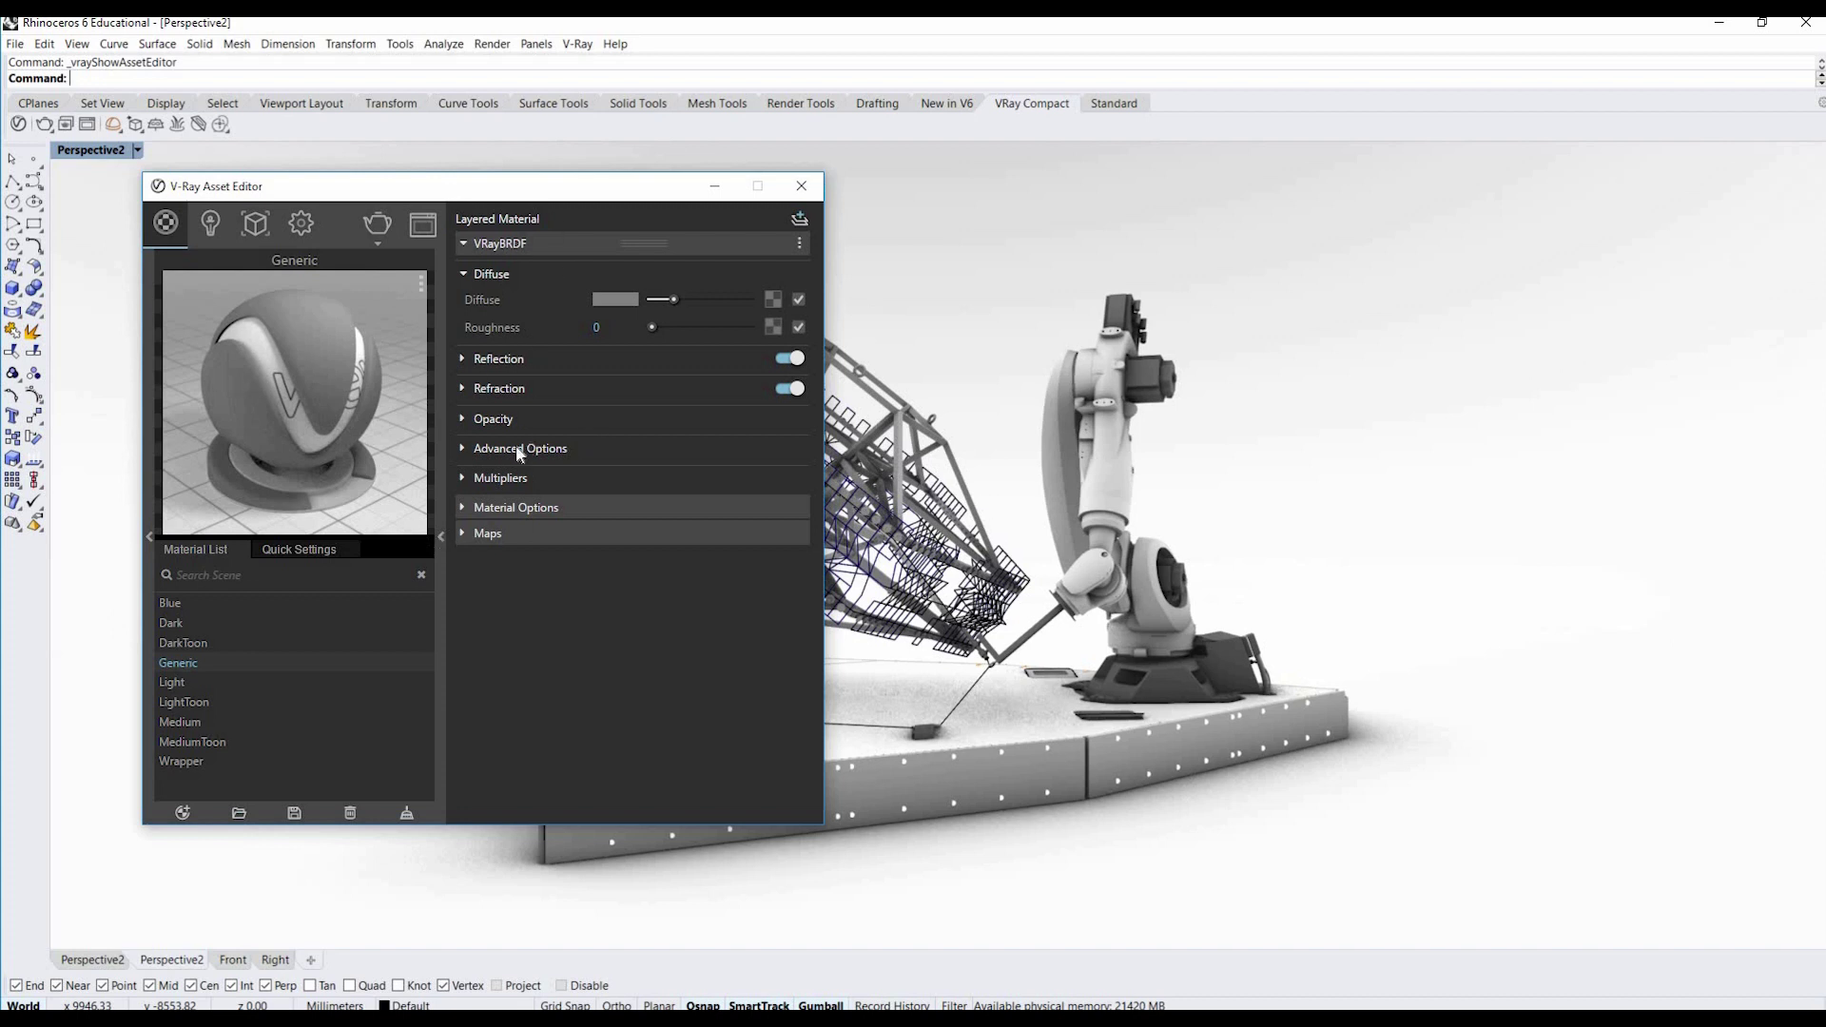
pyautogui.click(440, 537)
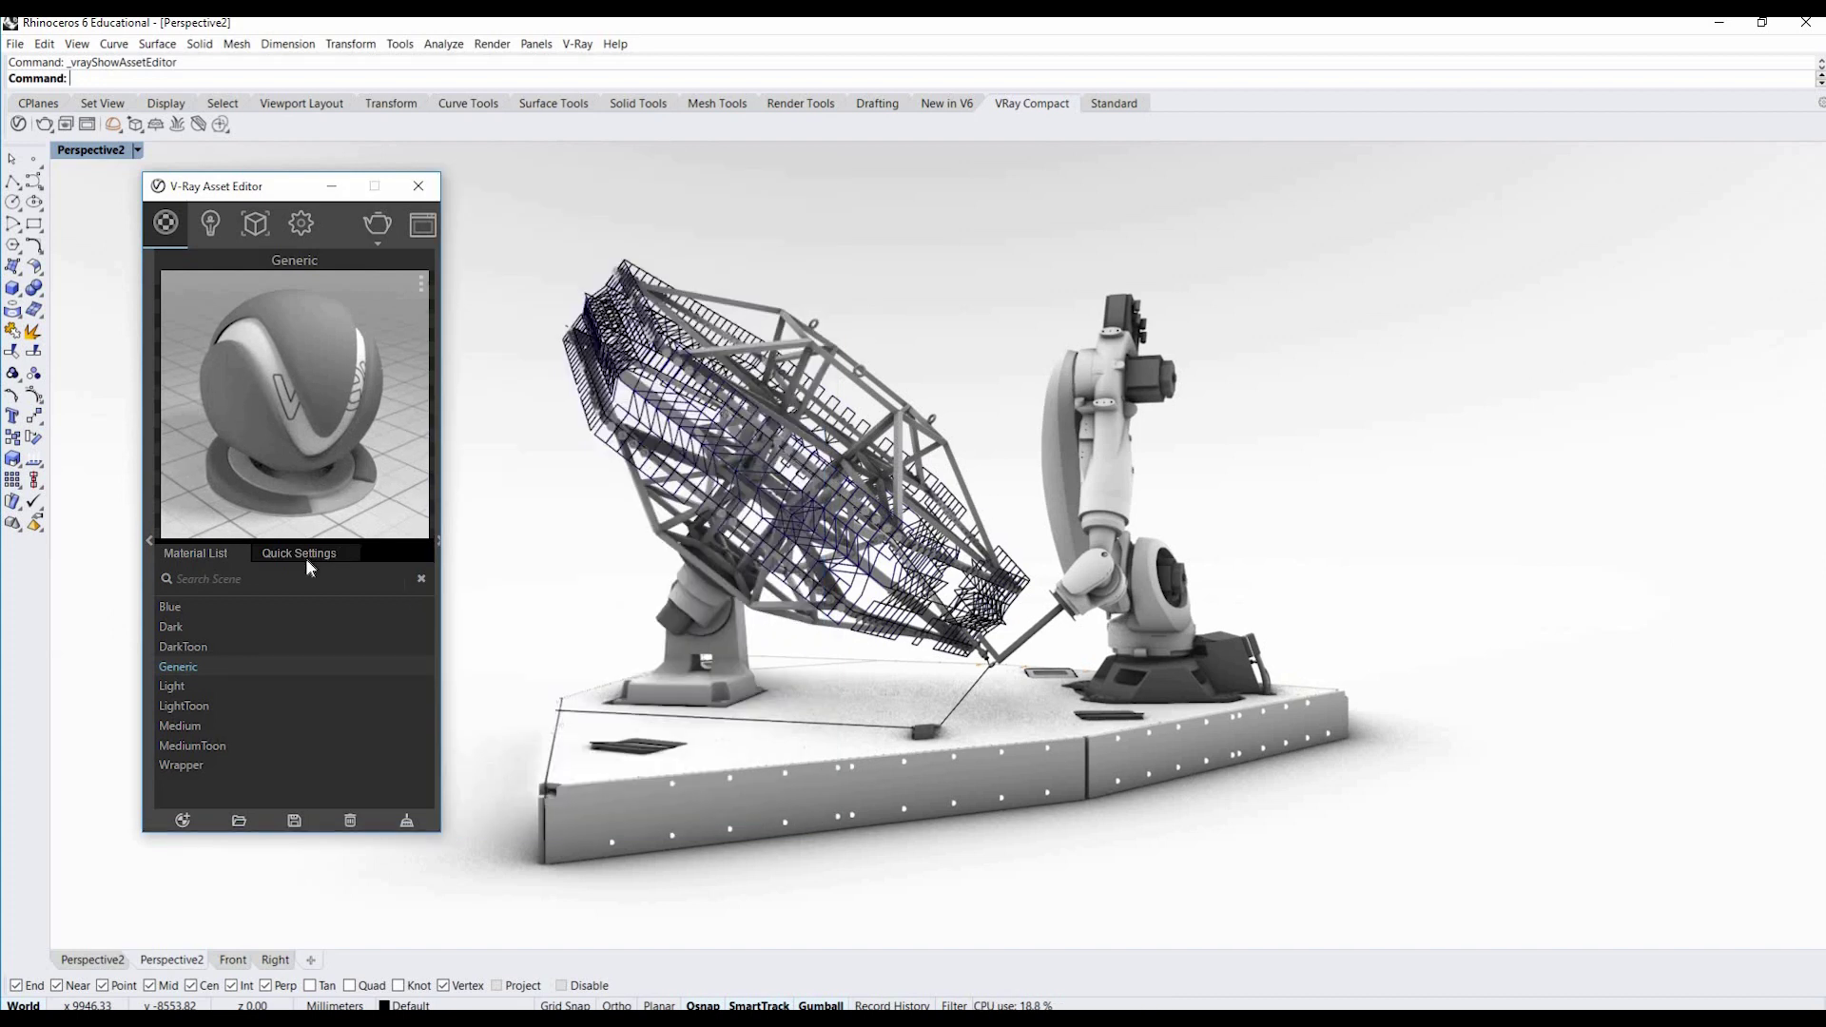
pyautogui.click(439, 540)
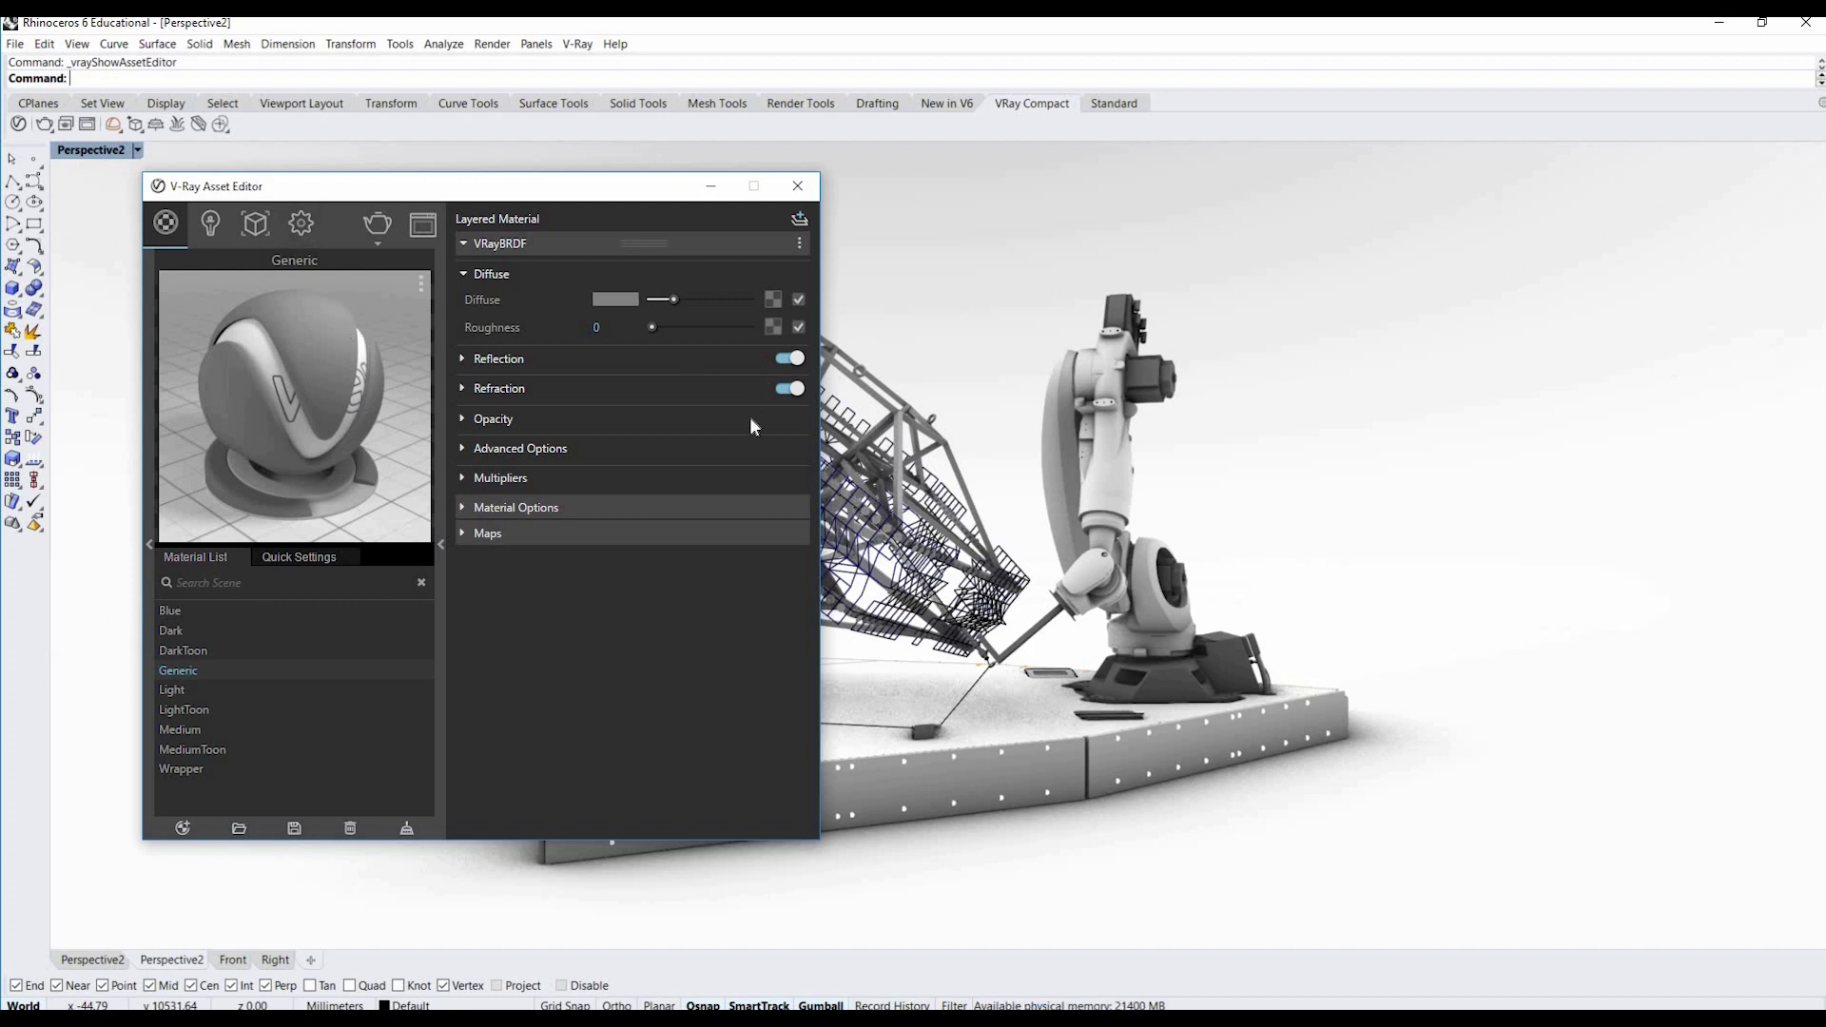
pyautogui.click(460, 359)
pyautogui.click(456, 357)
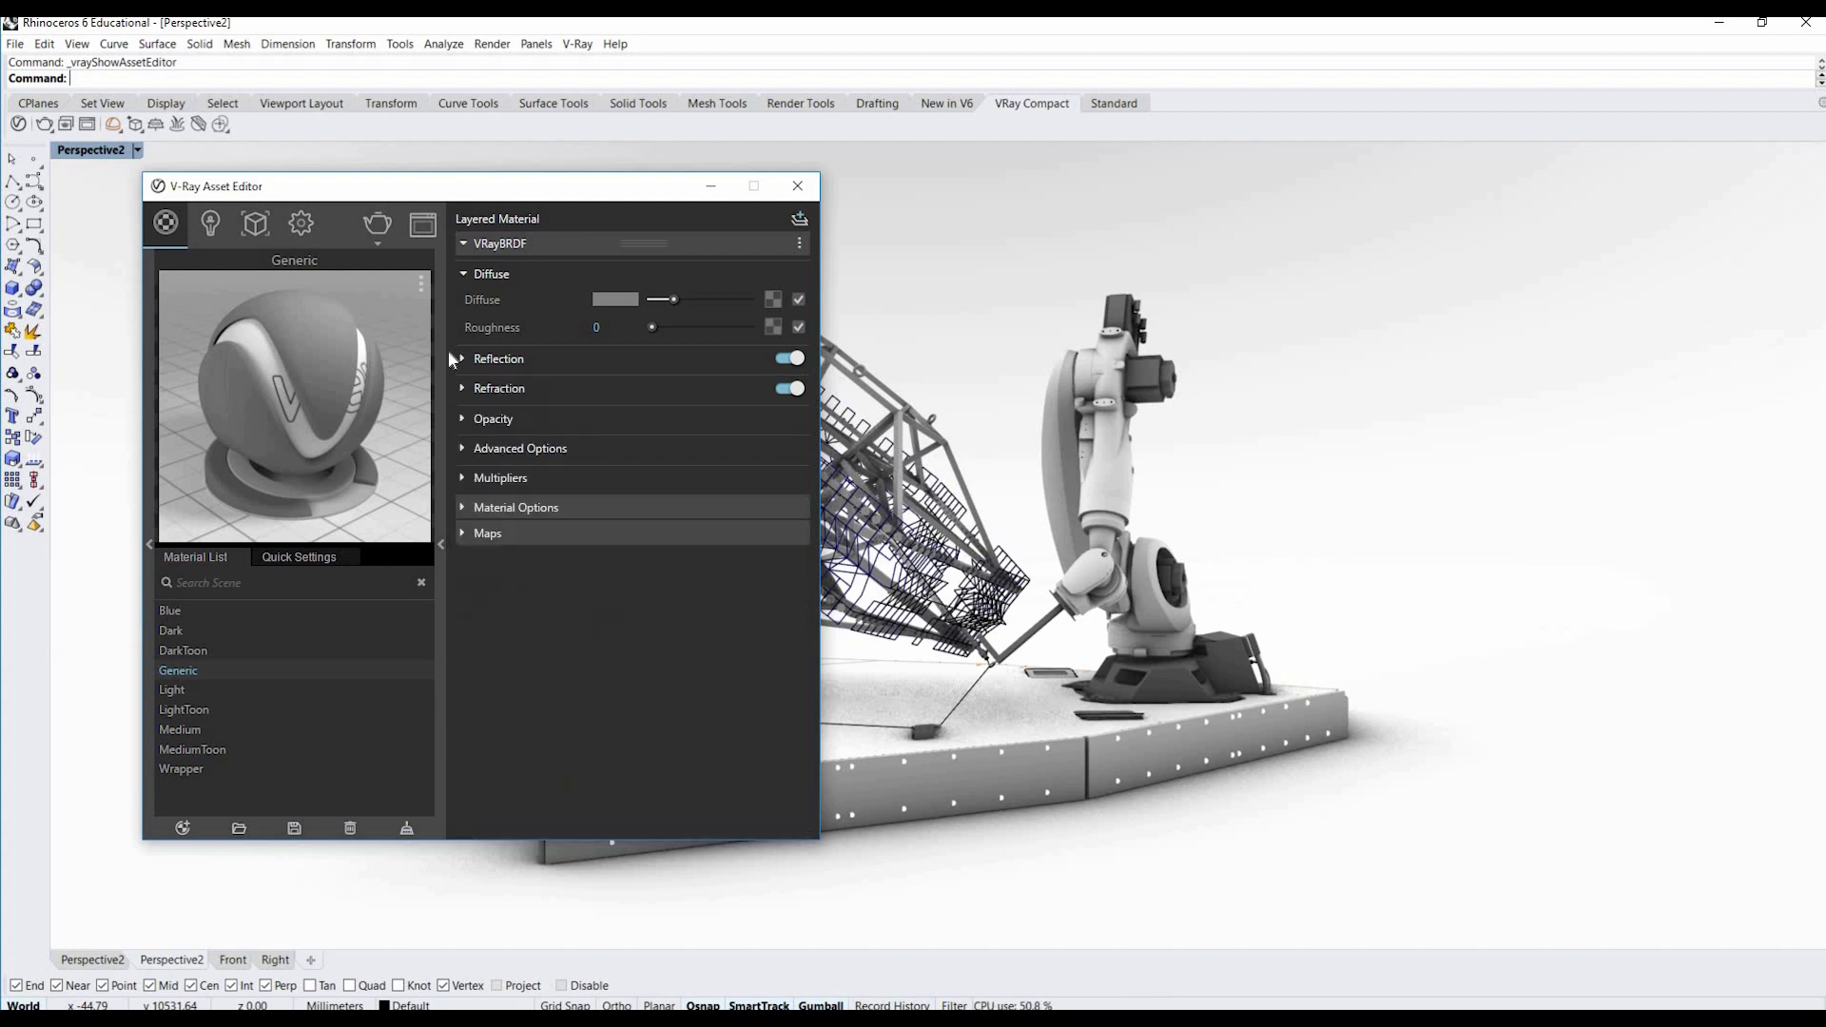
# Try the Metal preset on the new material in its quick settings and switch it back to Generic.
pyautogui.click(282, 560)
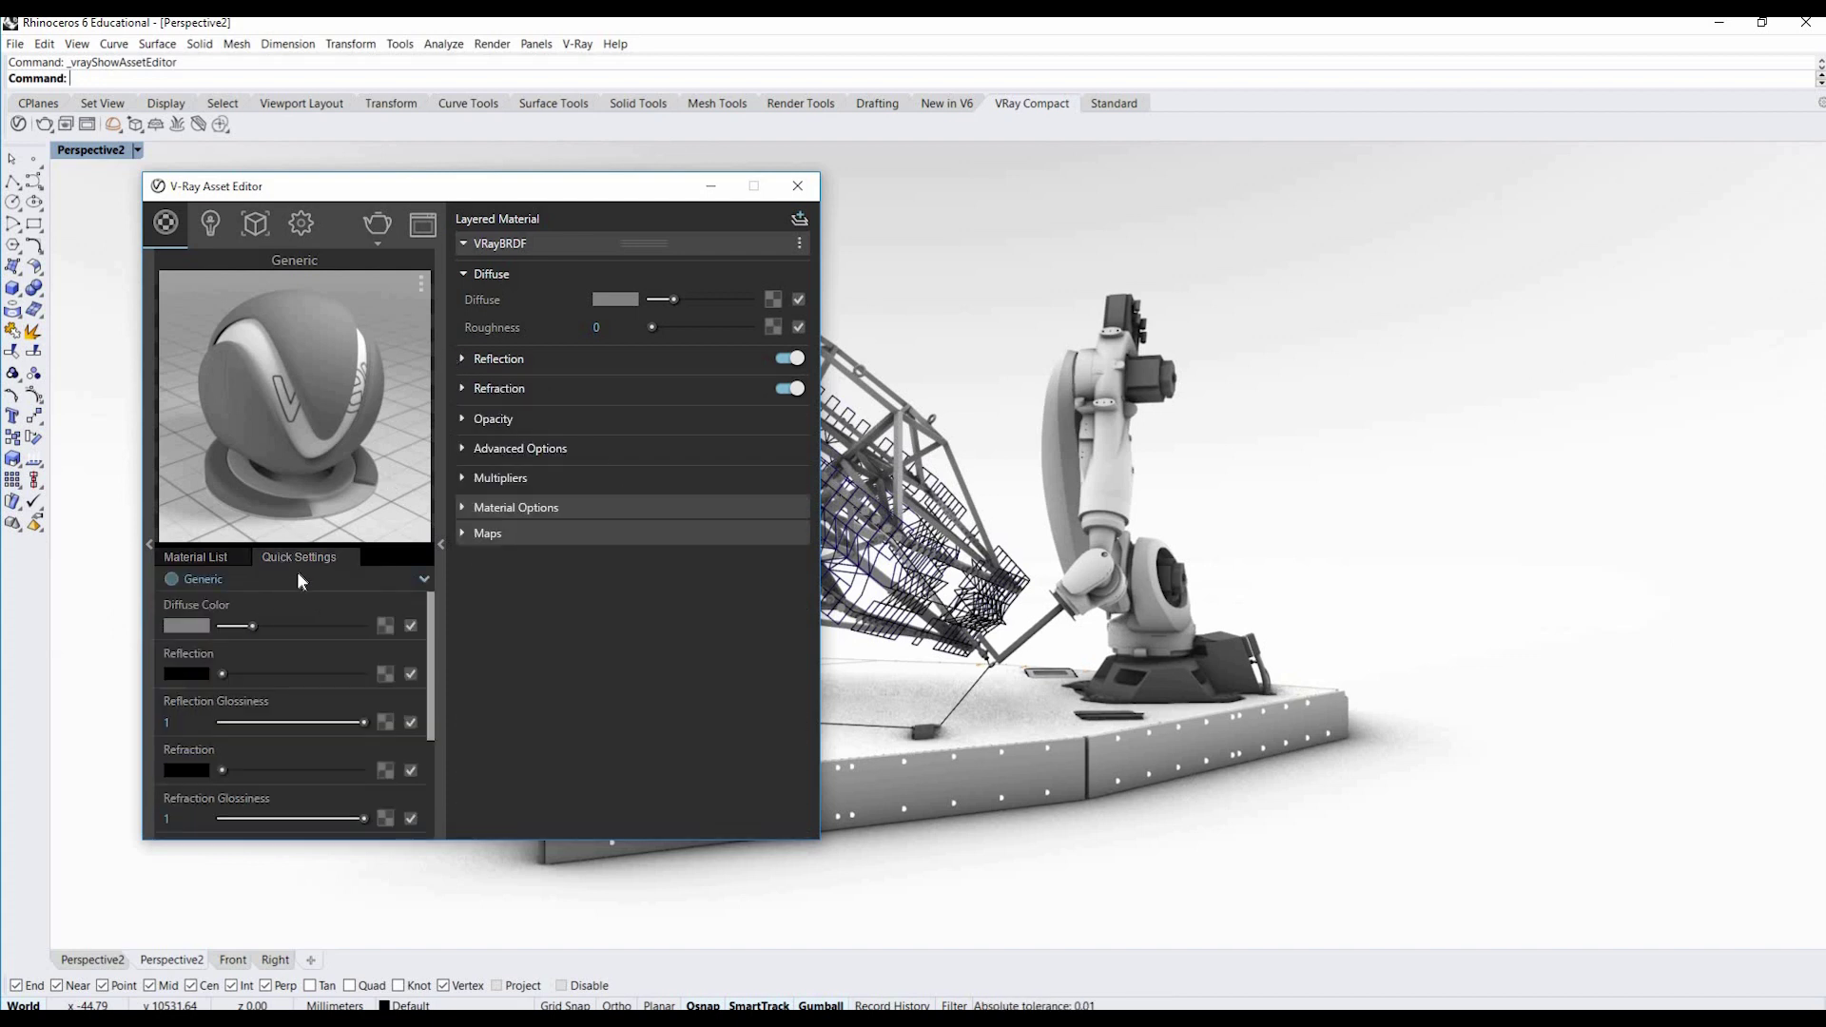
pyautogui.click(421, 579)
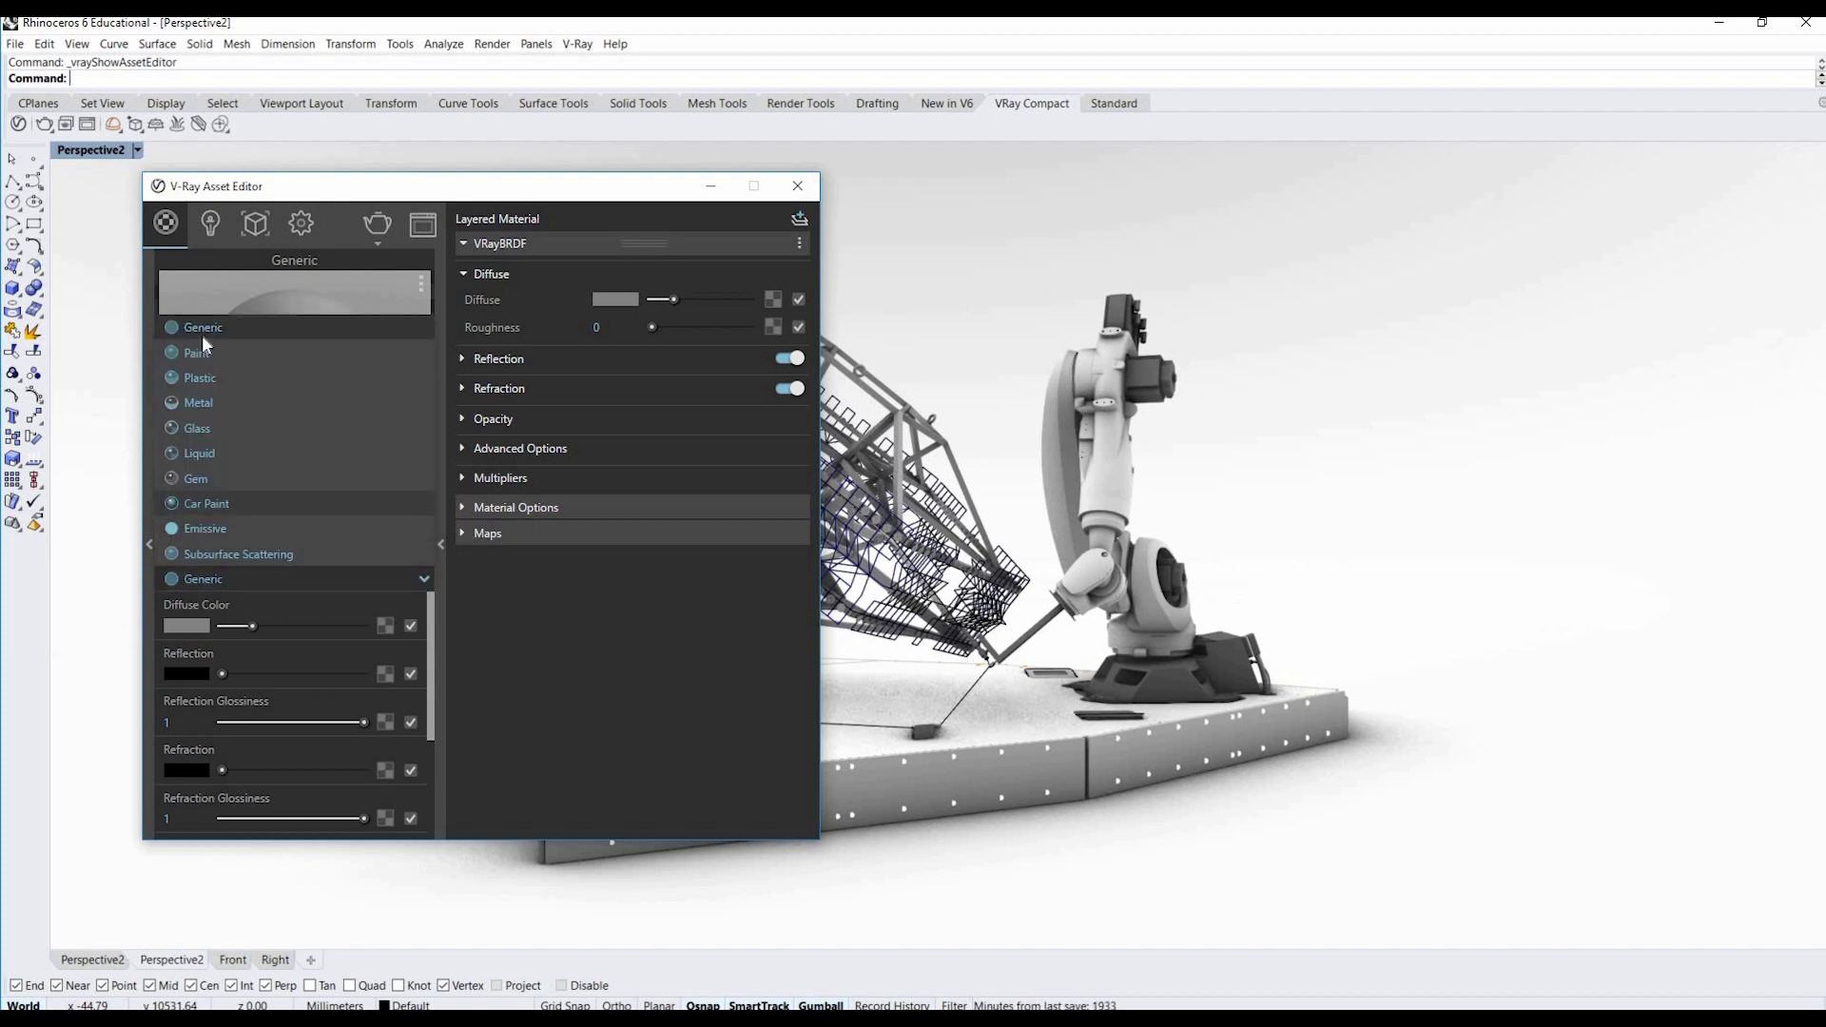
pyautogui.click(182, 400)
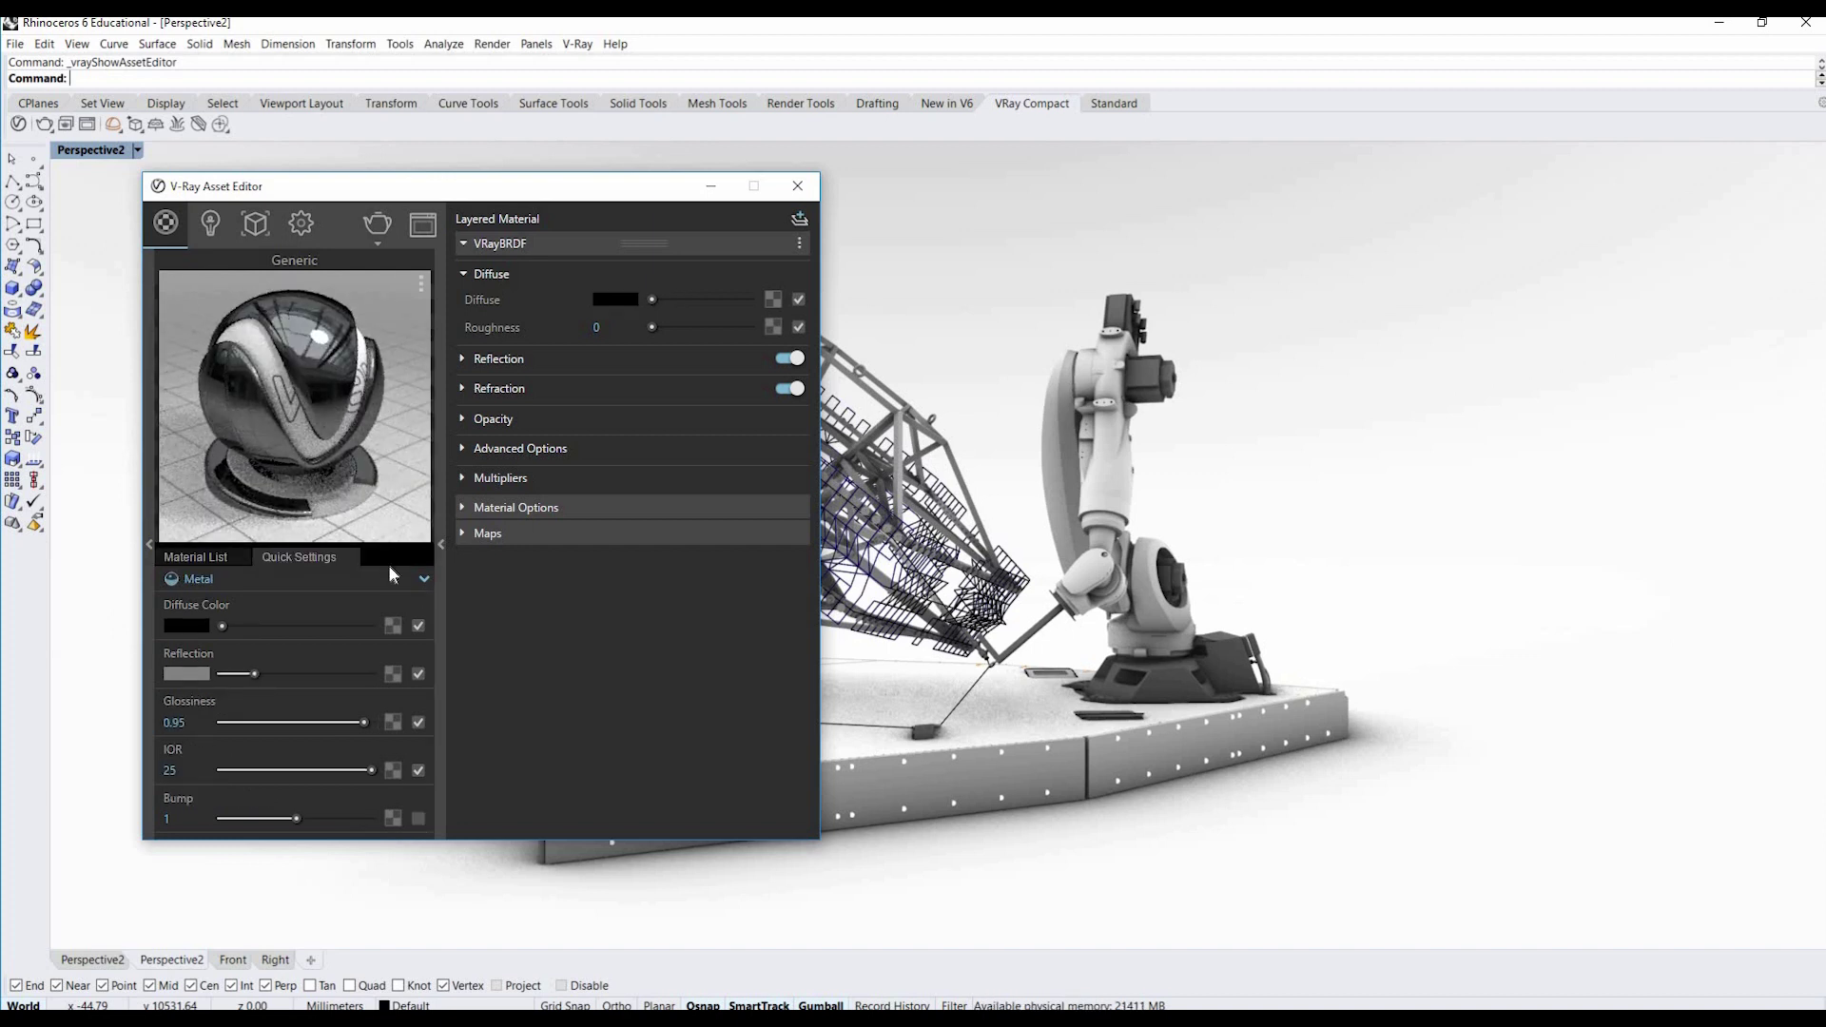
pyautogui.click(428, 580)
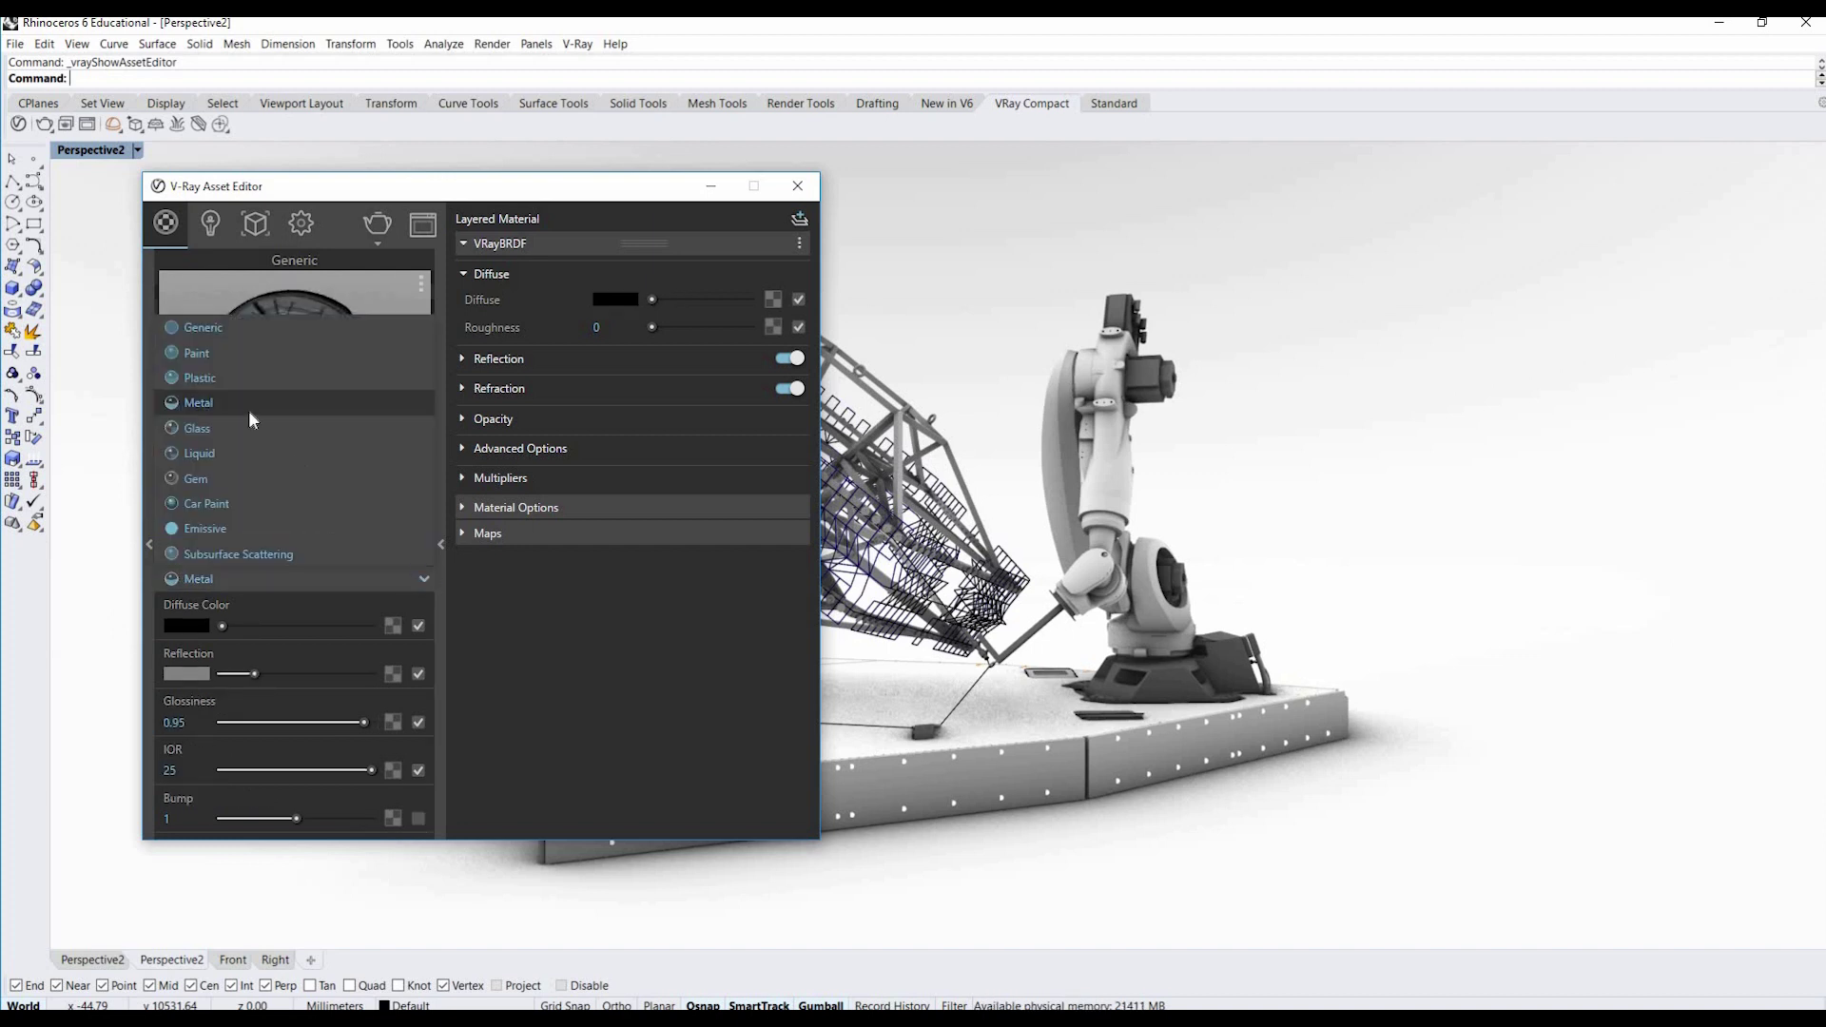
pyautogui.click(223, 327)
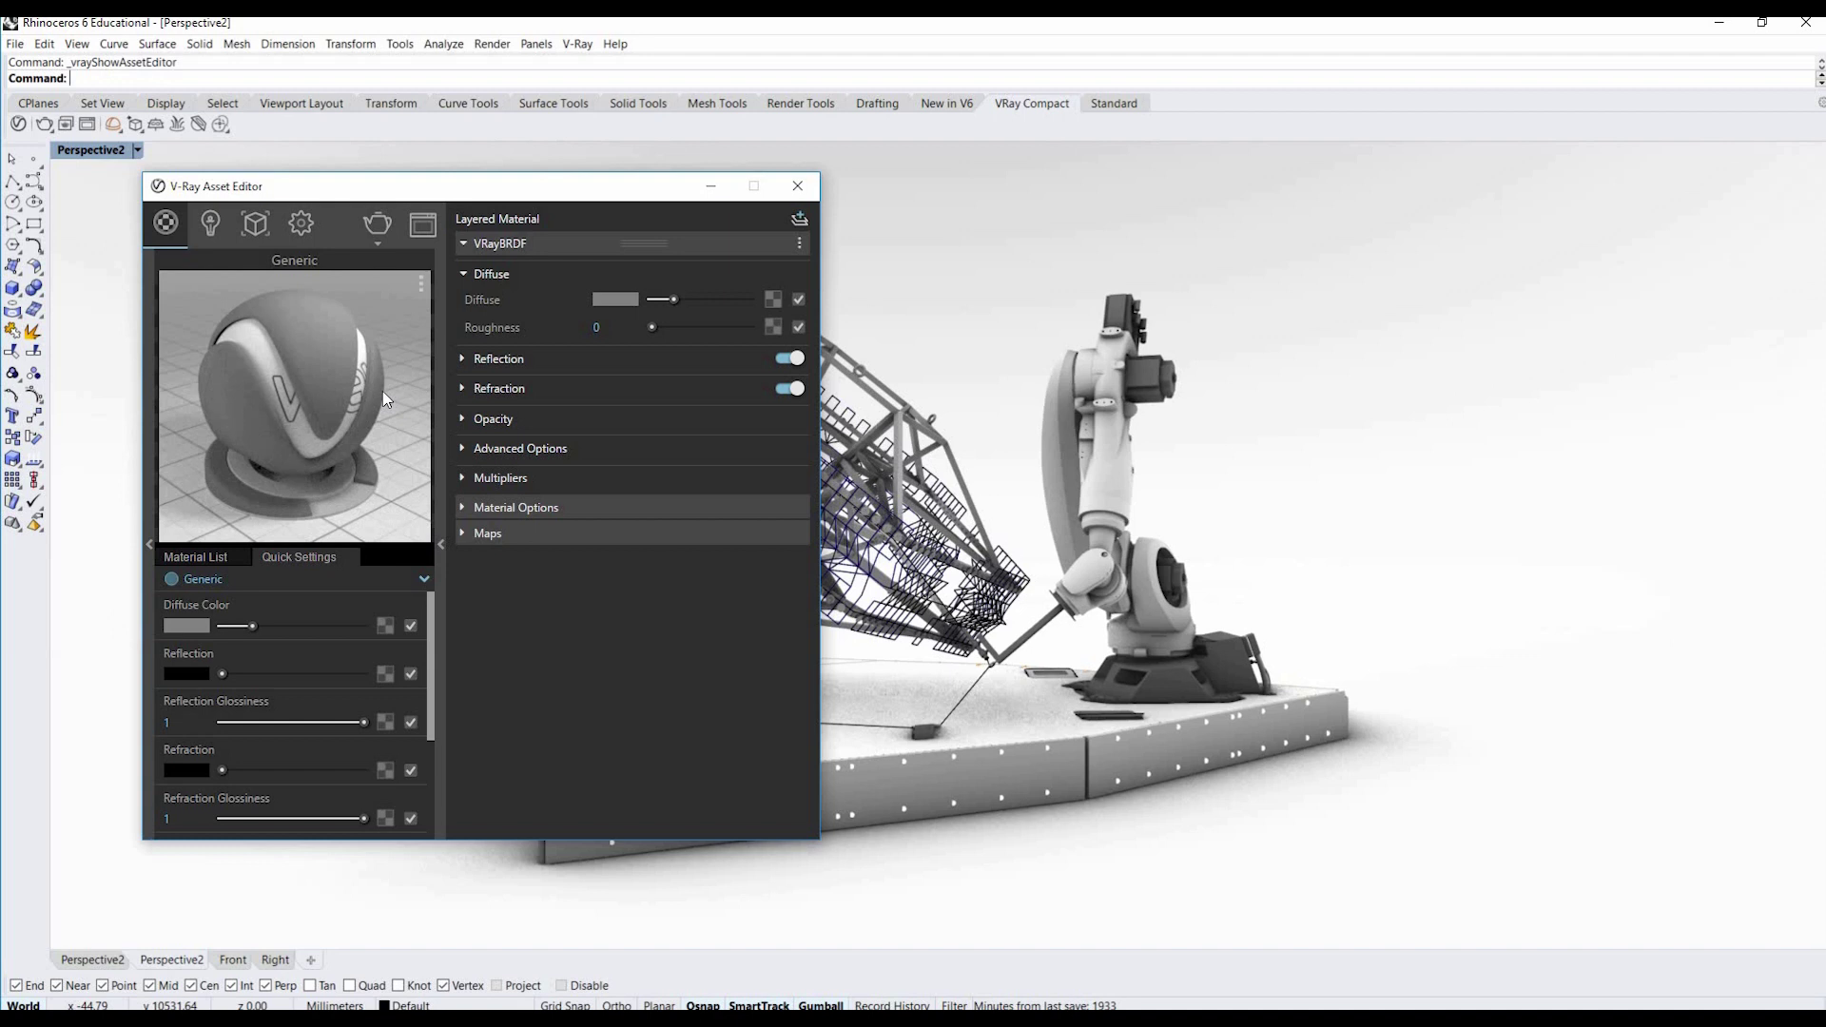
# Set the Generic material's diffuse color to pure white, with R, G and B at 1.
pyautogui.click(618, 300)
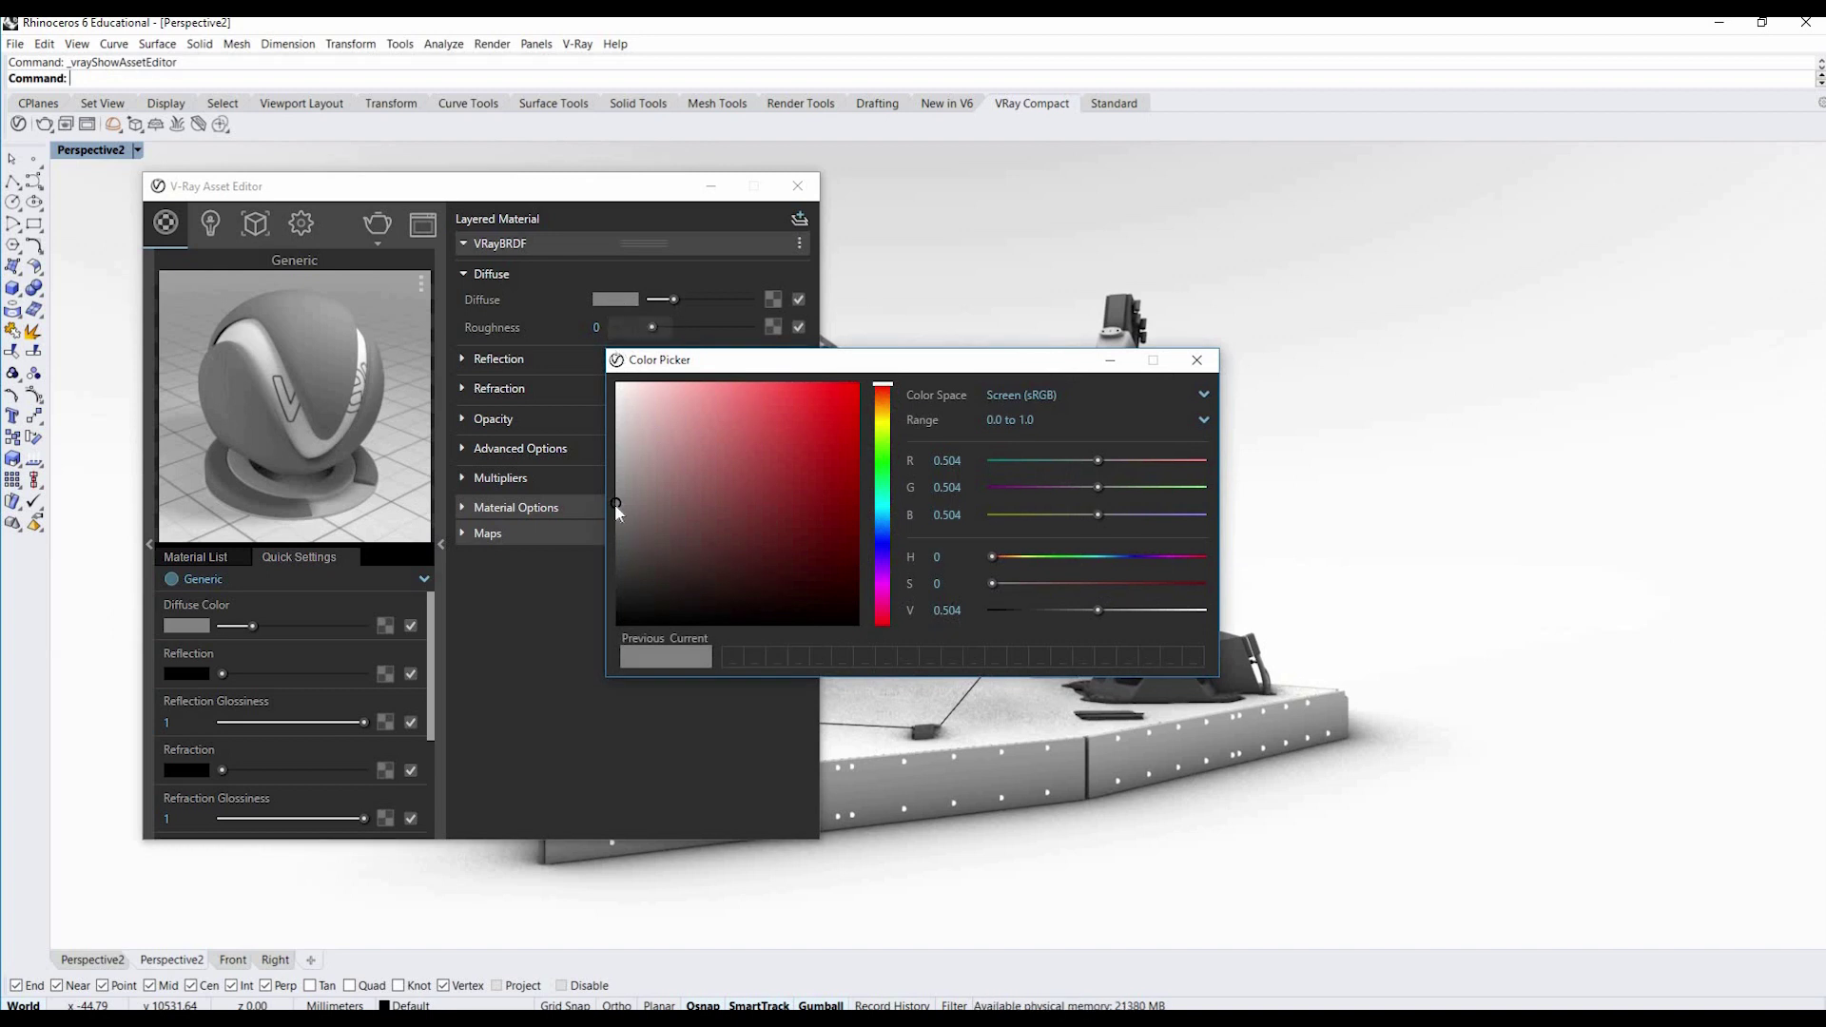
pyautogui.moveTo(616, 504); pyautogui.dragTo(609, 379)
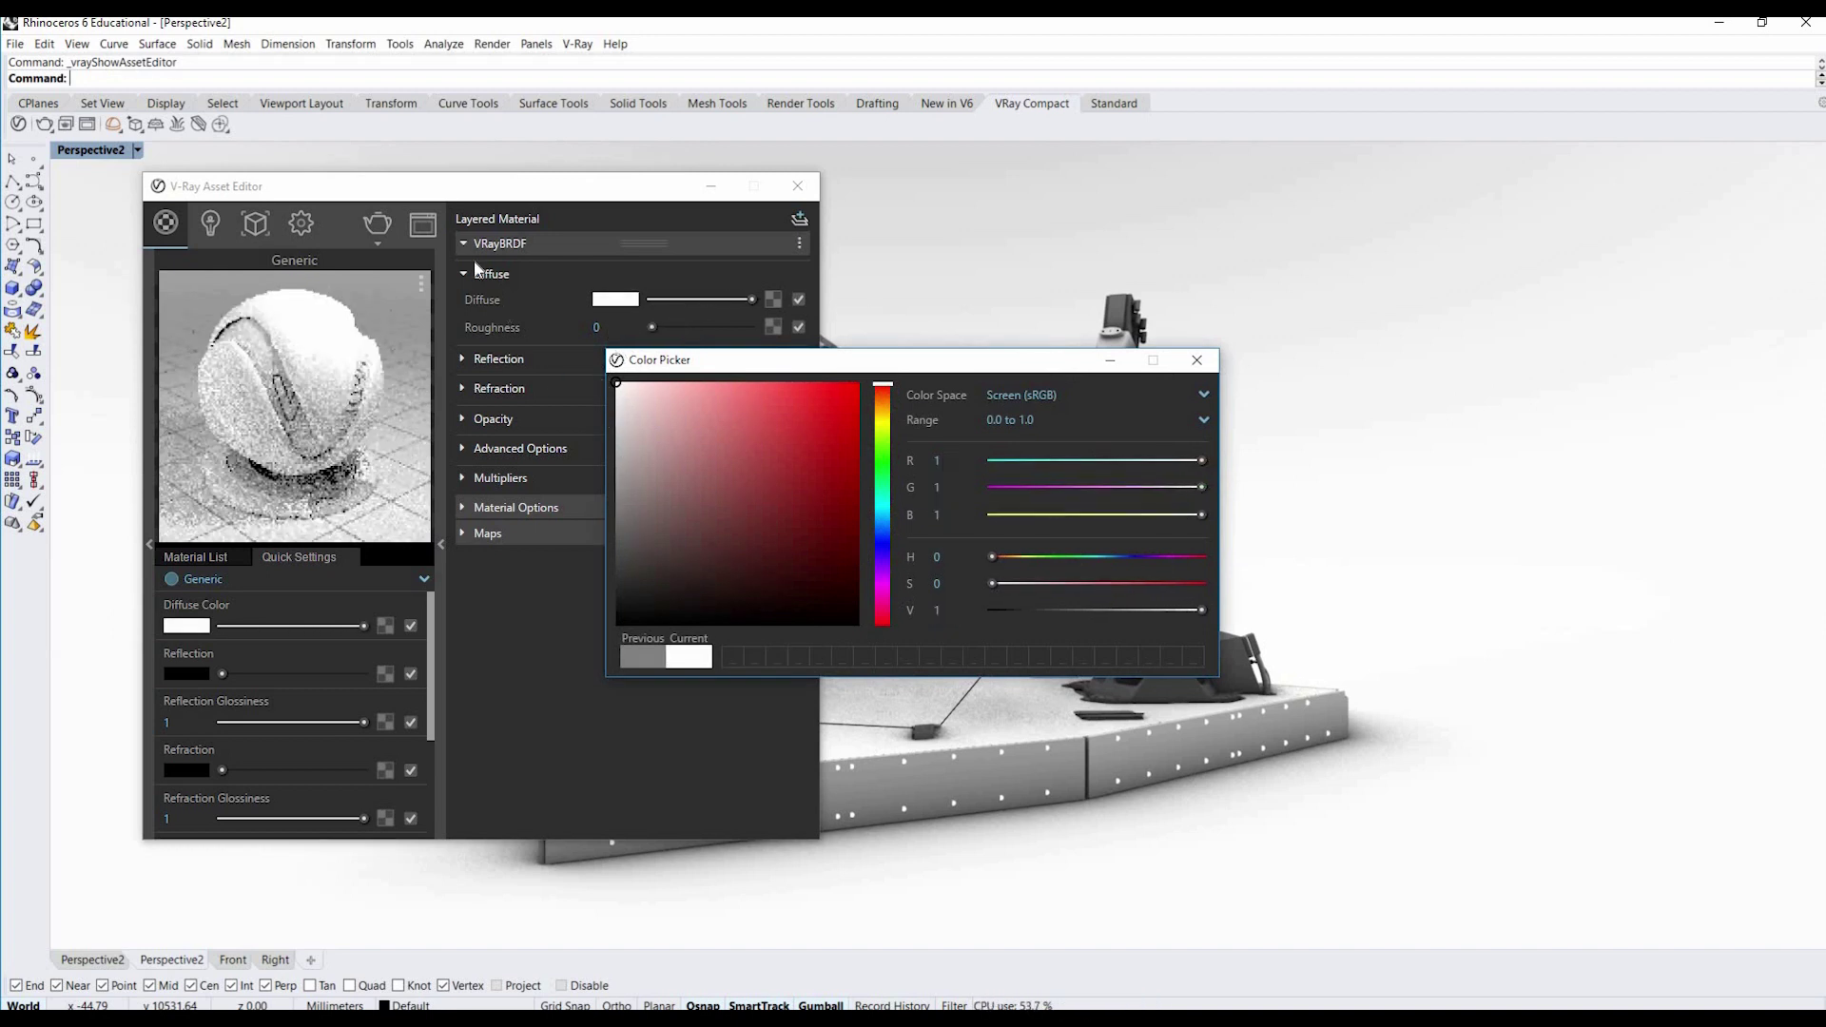
pyautogui.click(1195, 360)
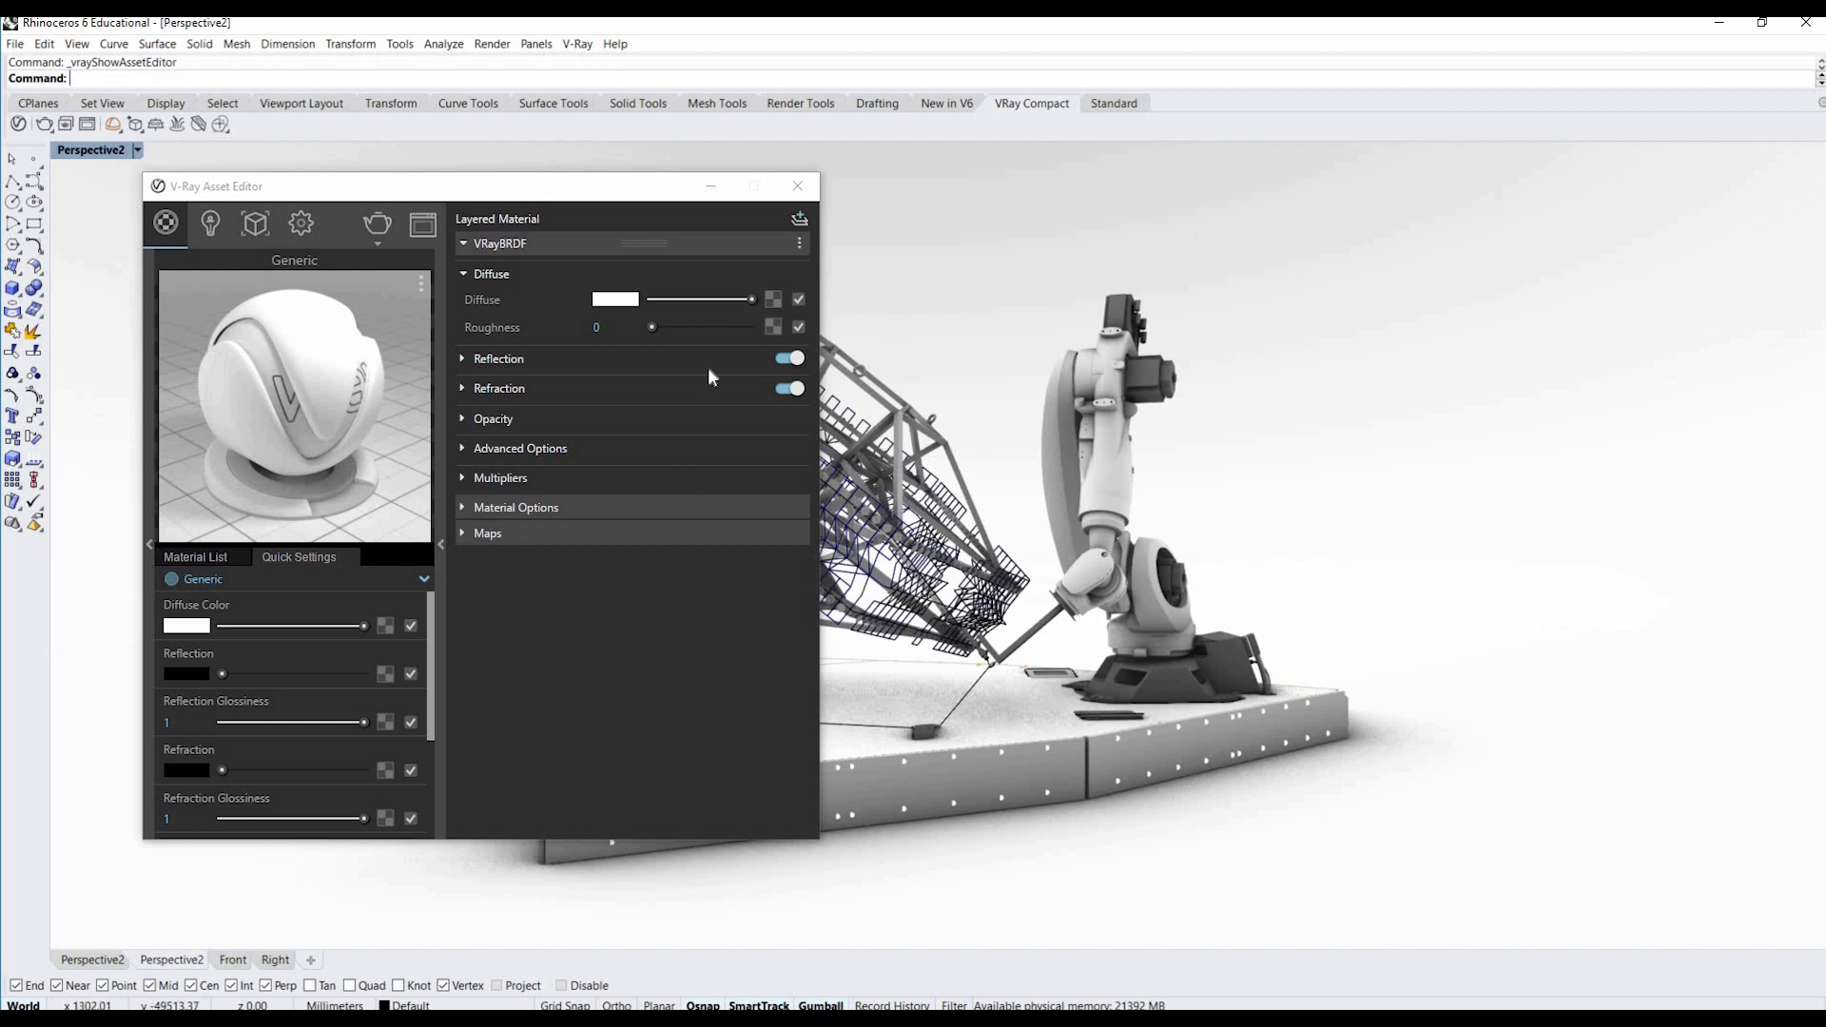
# Give the Generic material a mid-grey reflection color and a reflection glossiness of 0.8.
pyautogui.moveTo(557, 188); pyautogui.dragTo(500, 188)
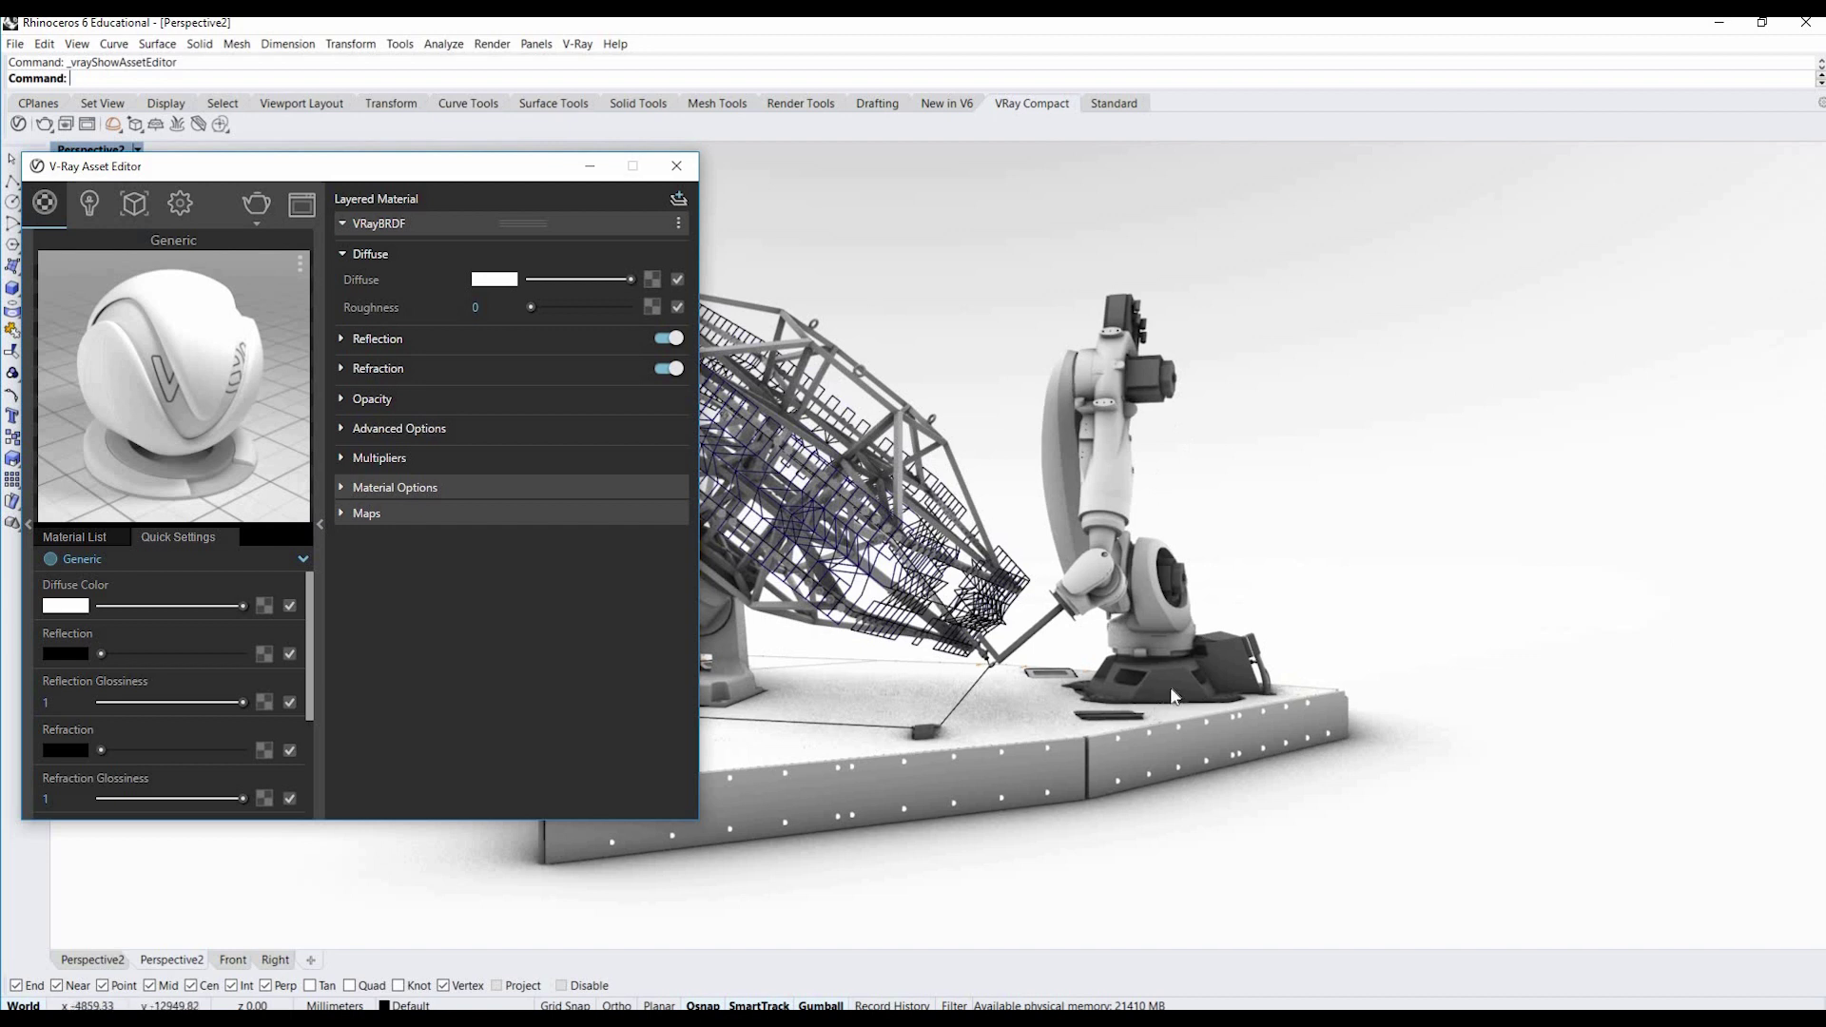
pyautogui.moveTo(663, 169); pyautogui.dragTo(862, 169)
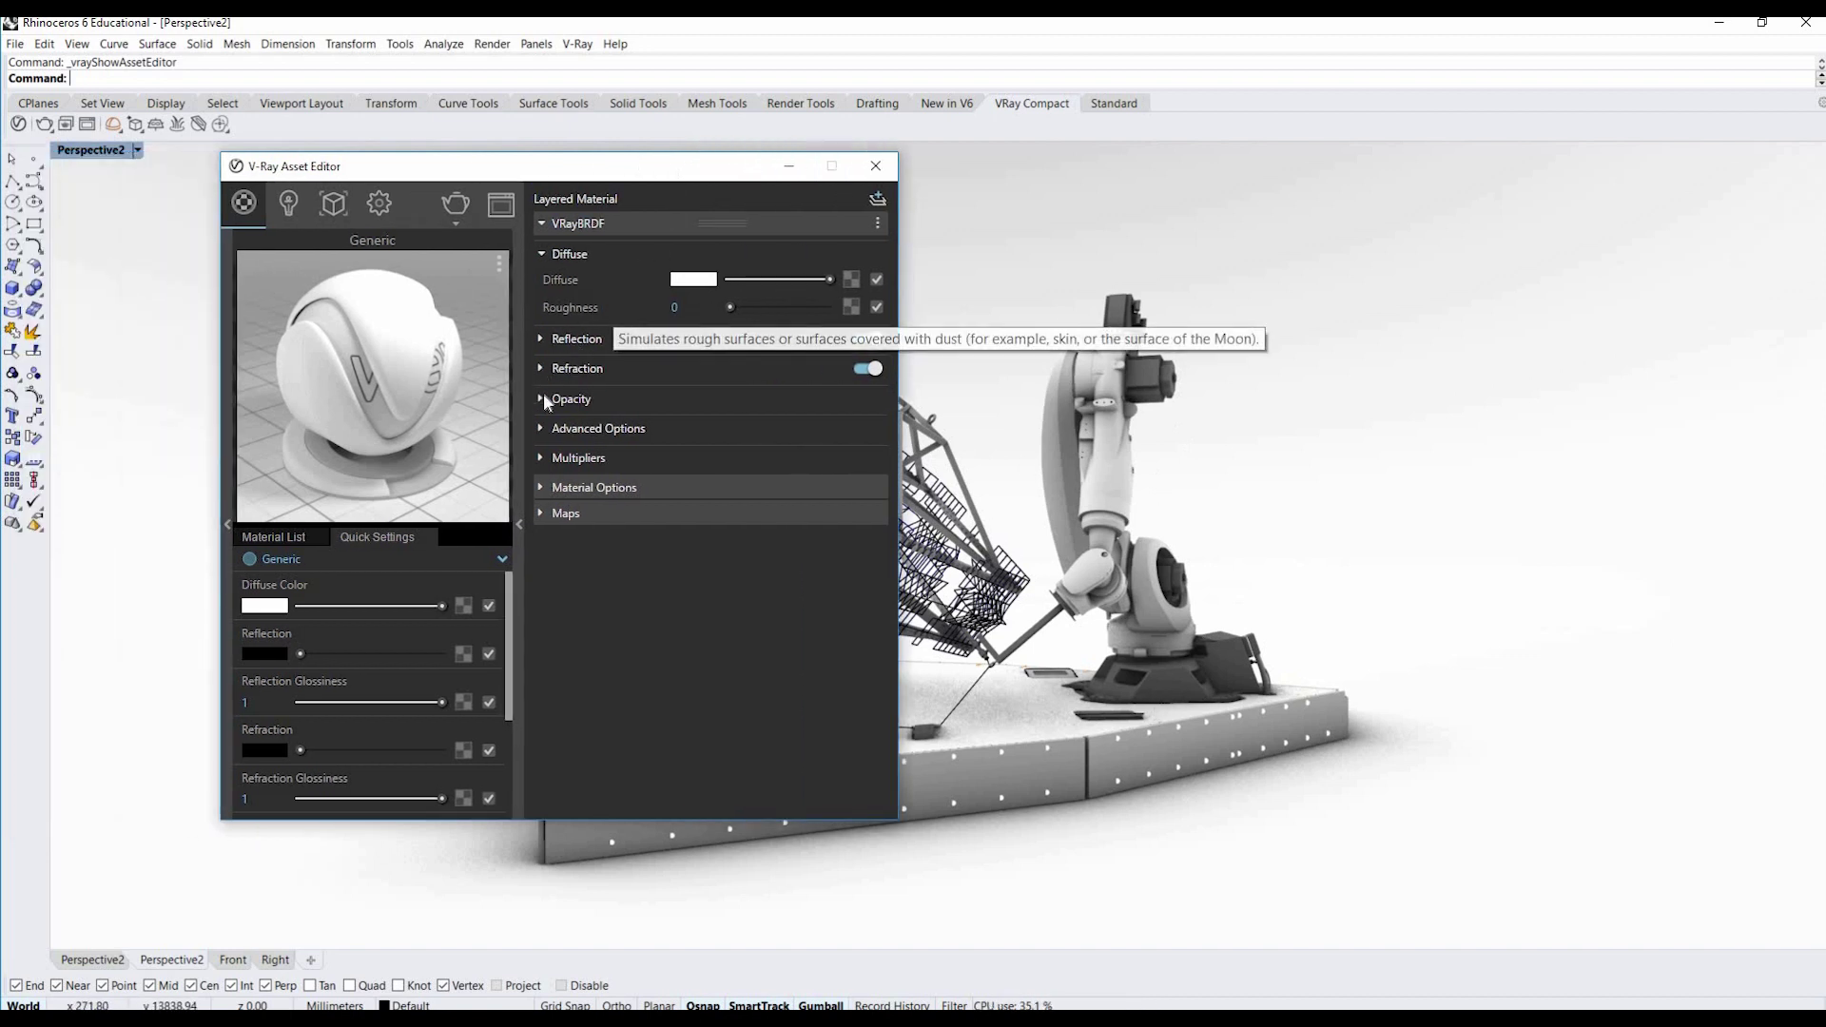
pyautogui.click(540, 339)
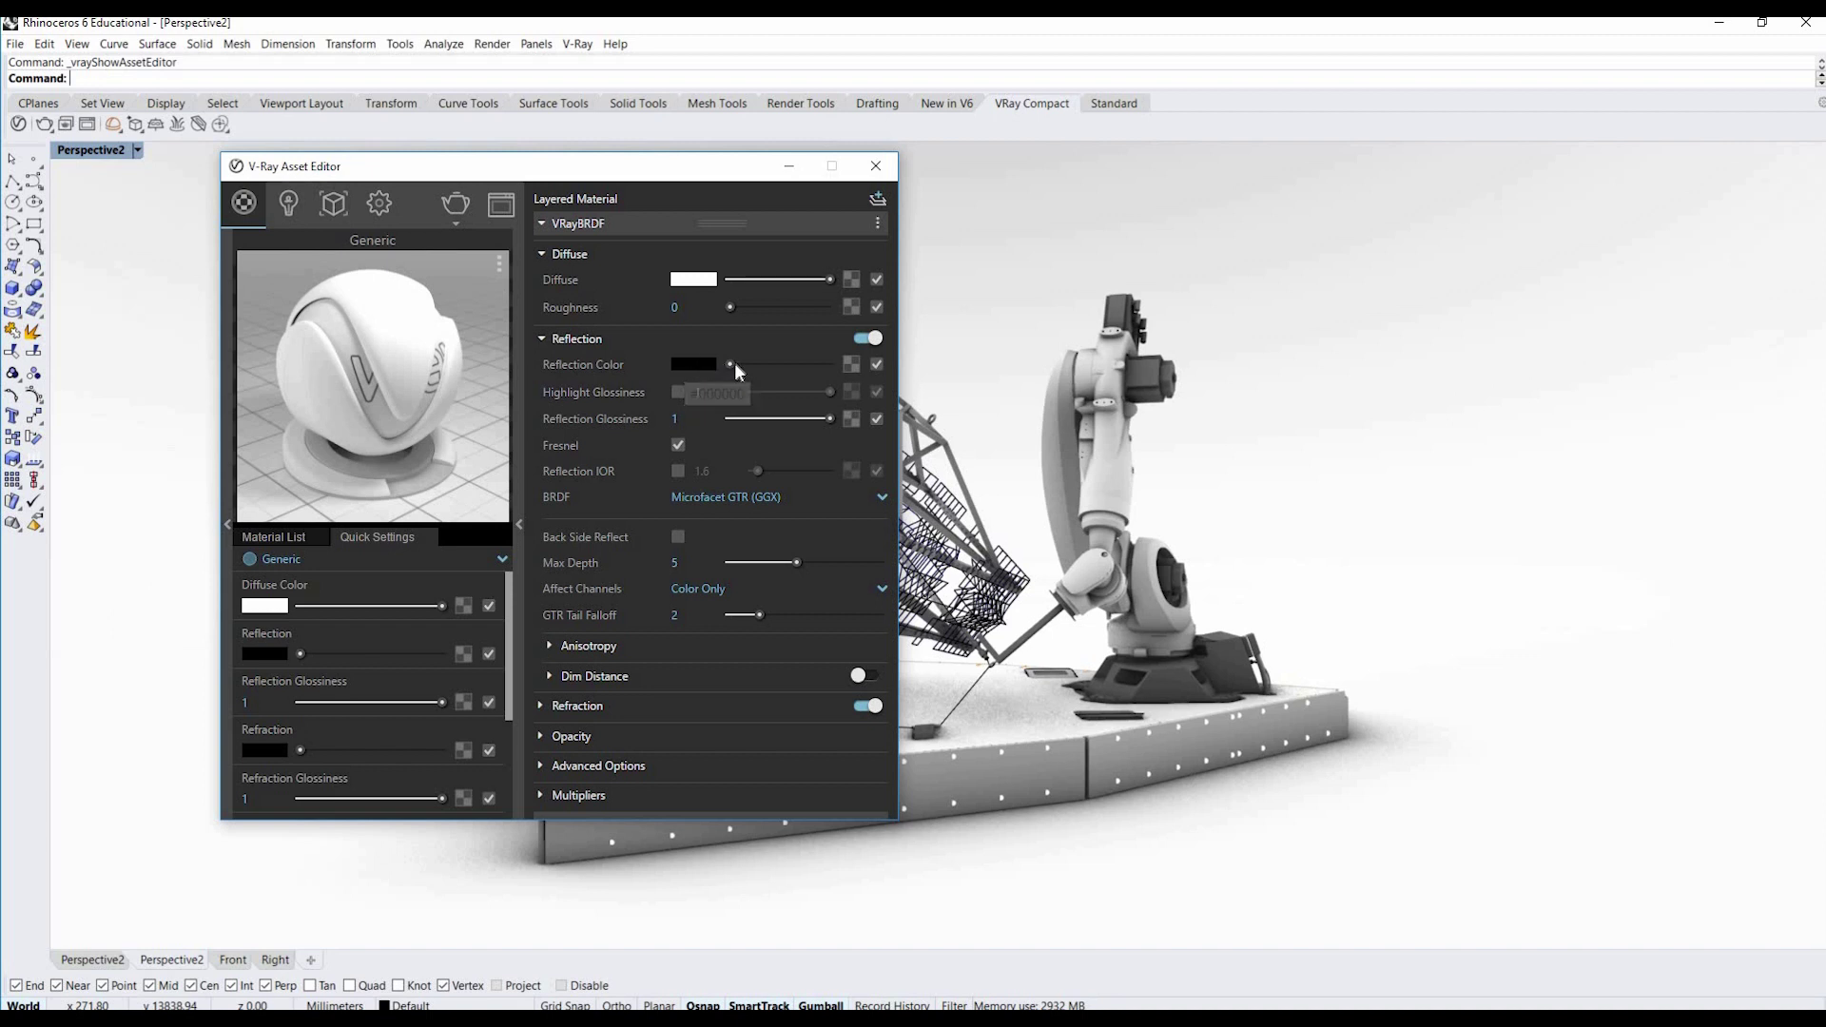
pyautogui.moveTo(735, 364); pyautogui.dragTo(814, 369)
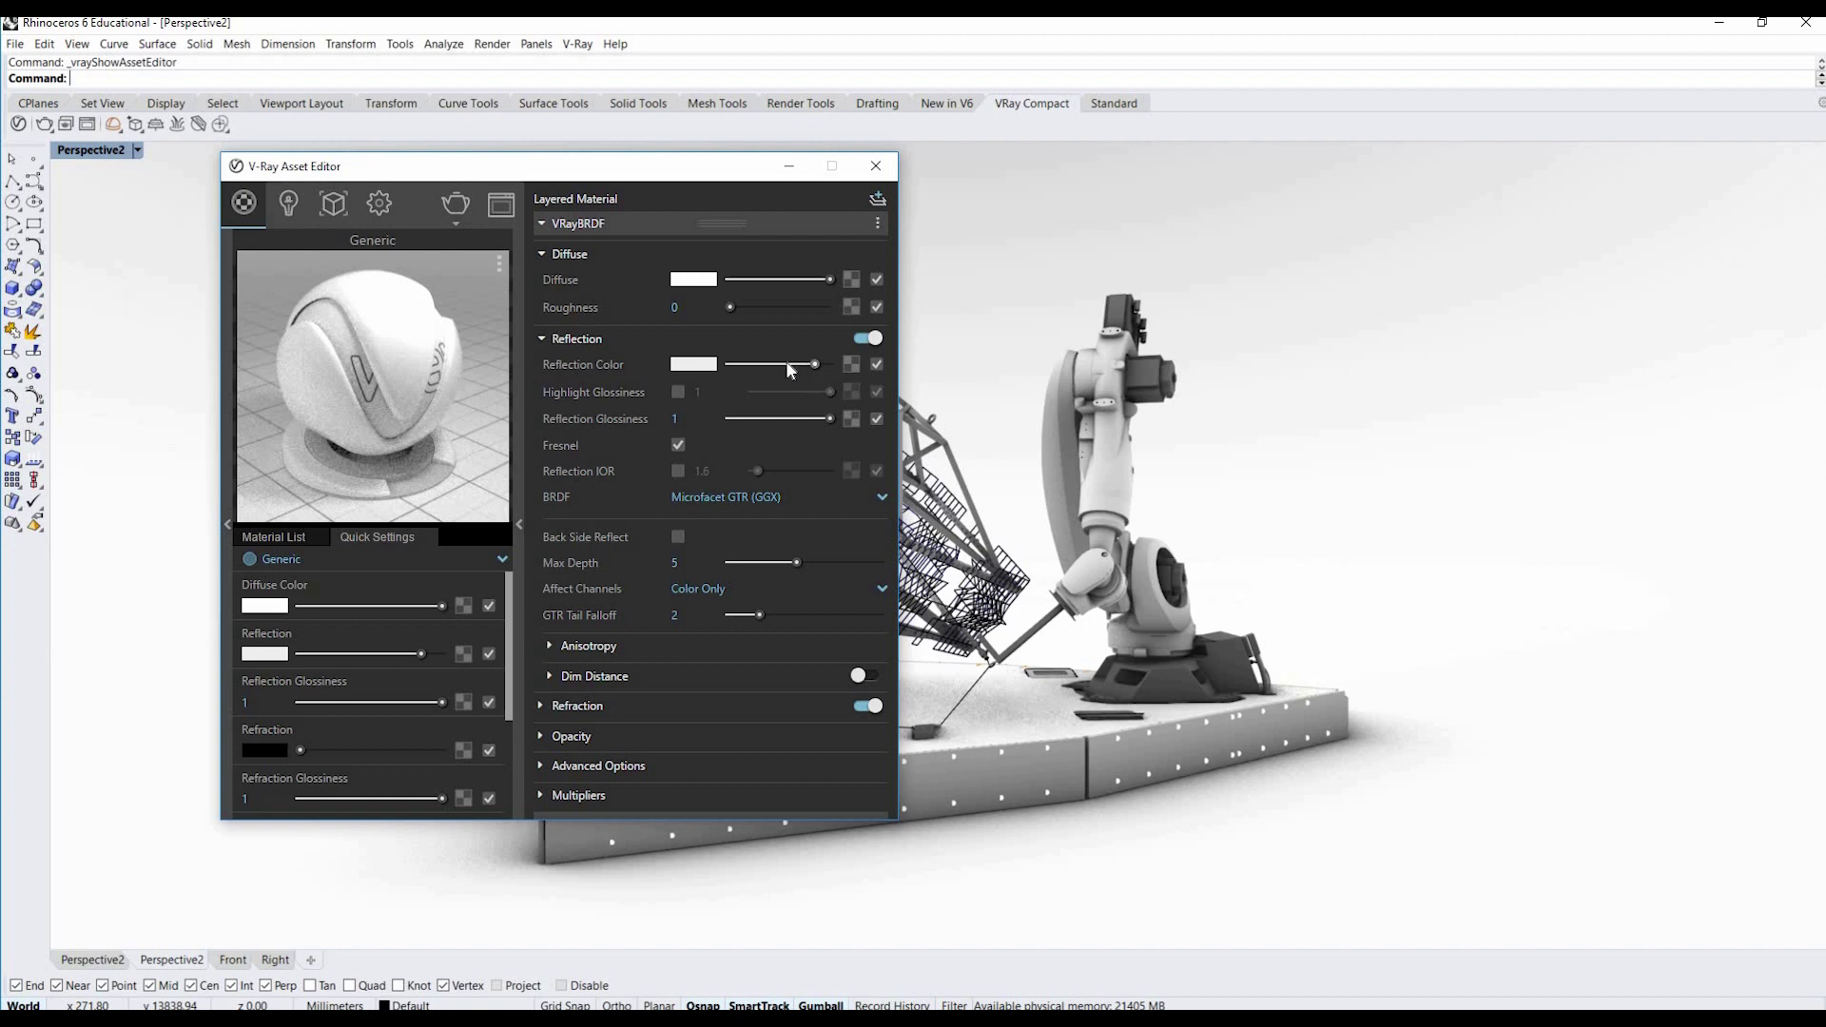
pyautogui.moveTo(788, 364)
pyautogui.mouseDown()
pyautogui.moveTo(749, 364)
pyautogui.moveTo(768, 364)
pyautogui.mouseUp()
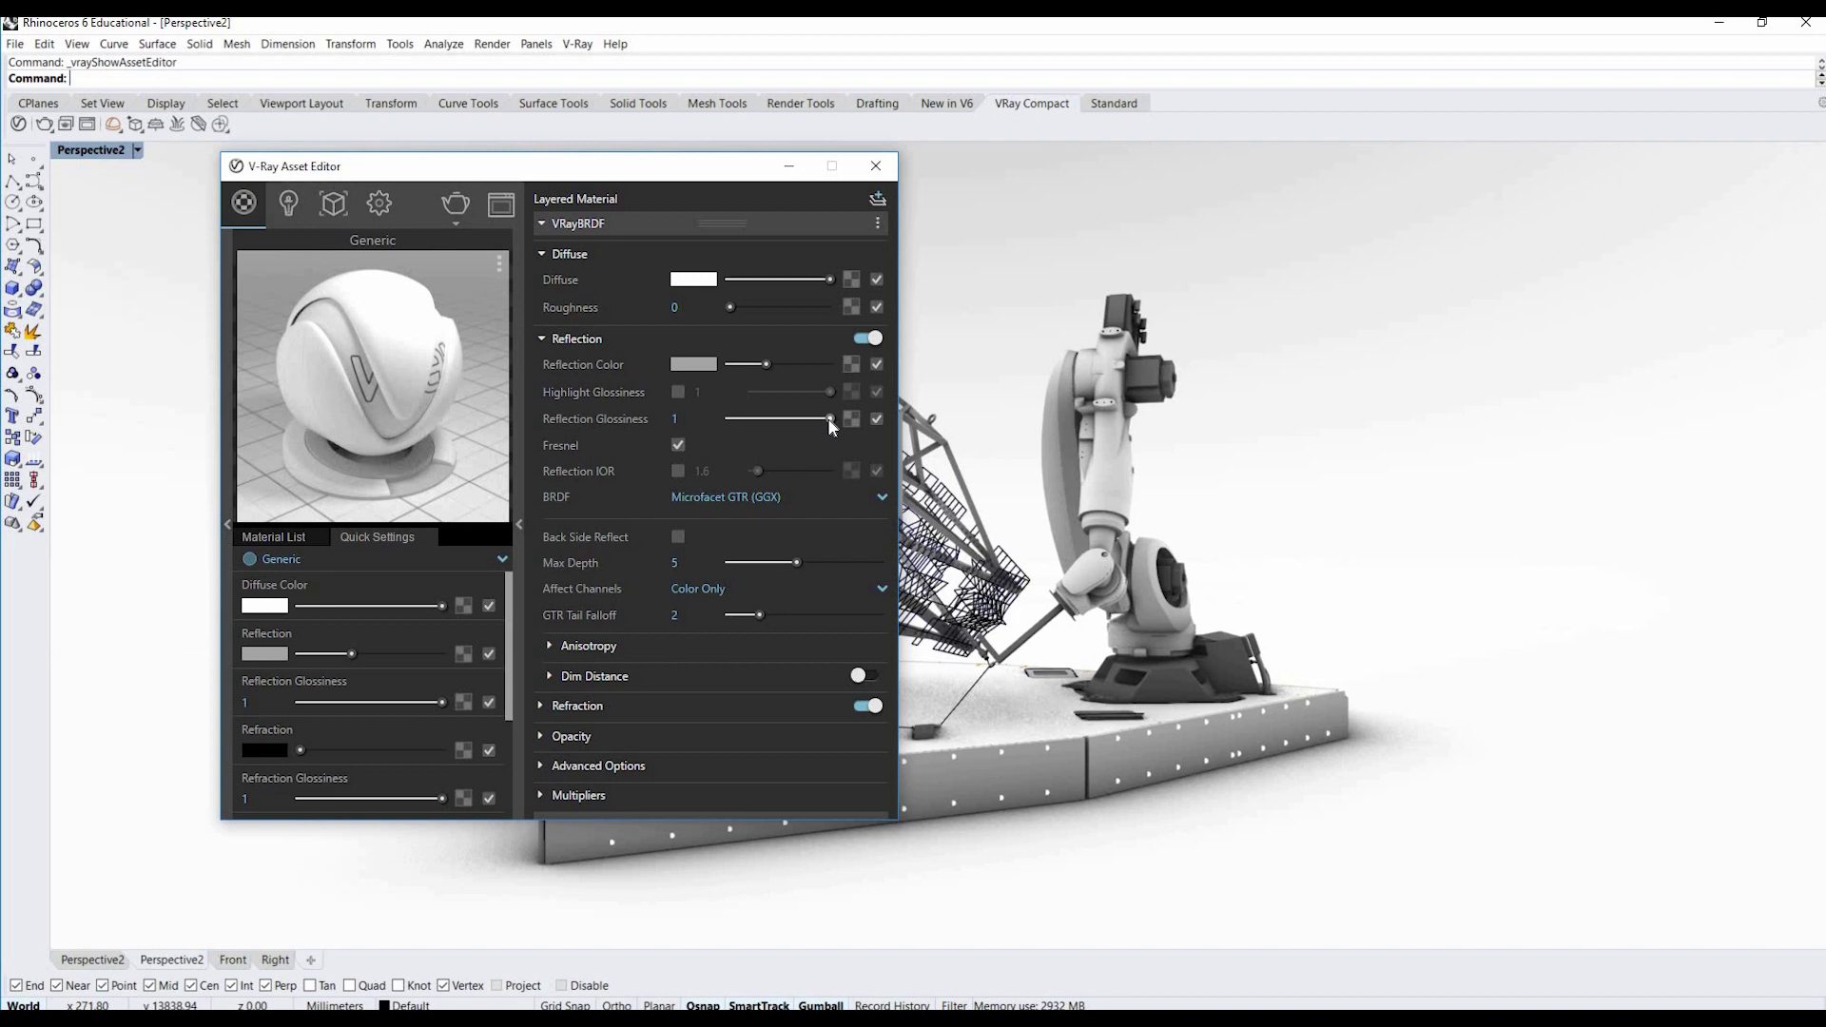
pyautogui.moveTo(830, 420); pyautogui.dragTo(811, 420)
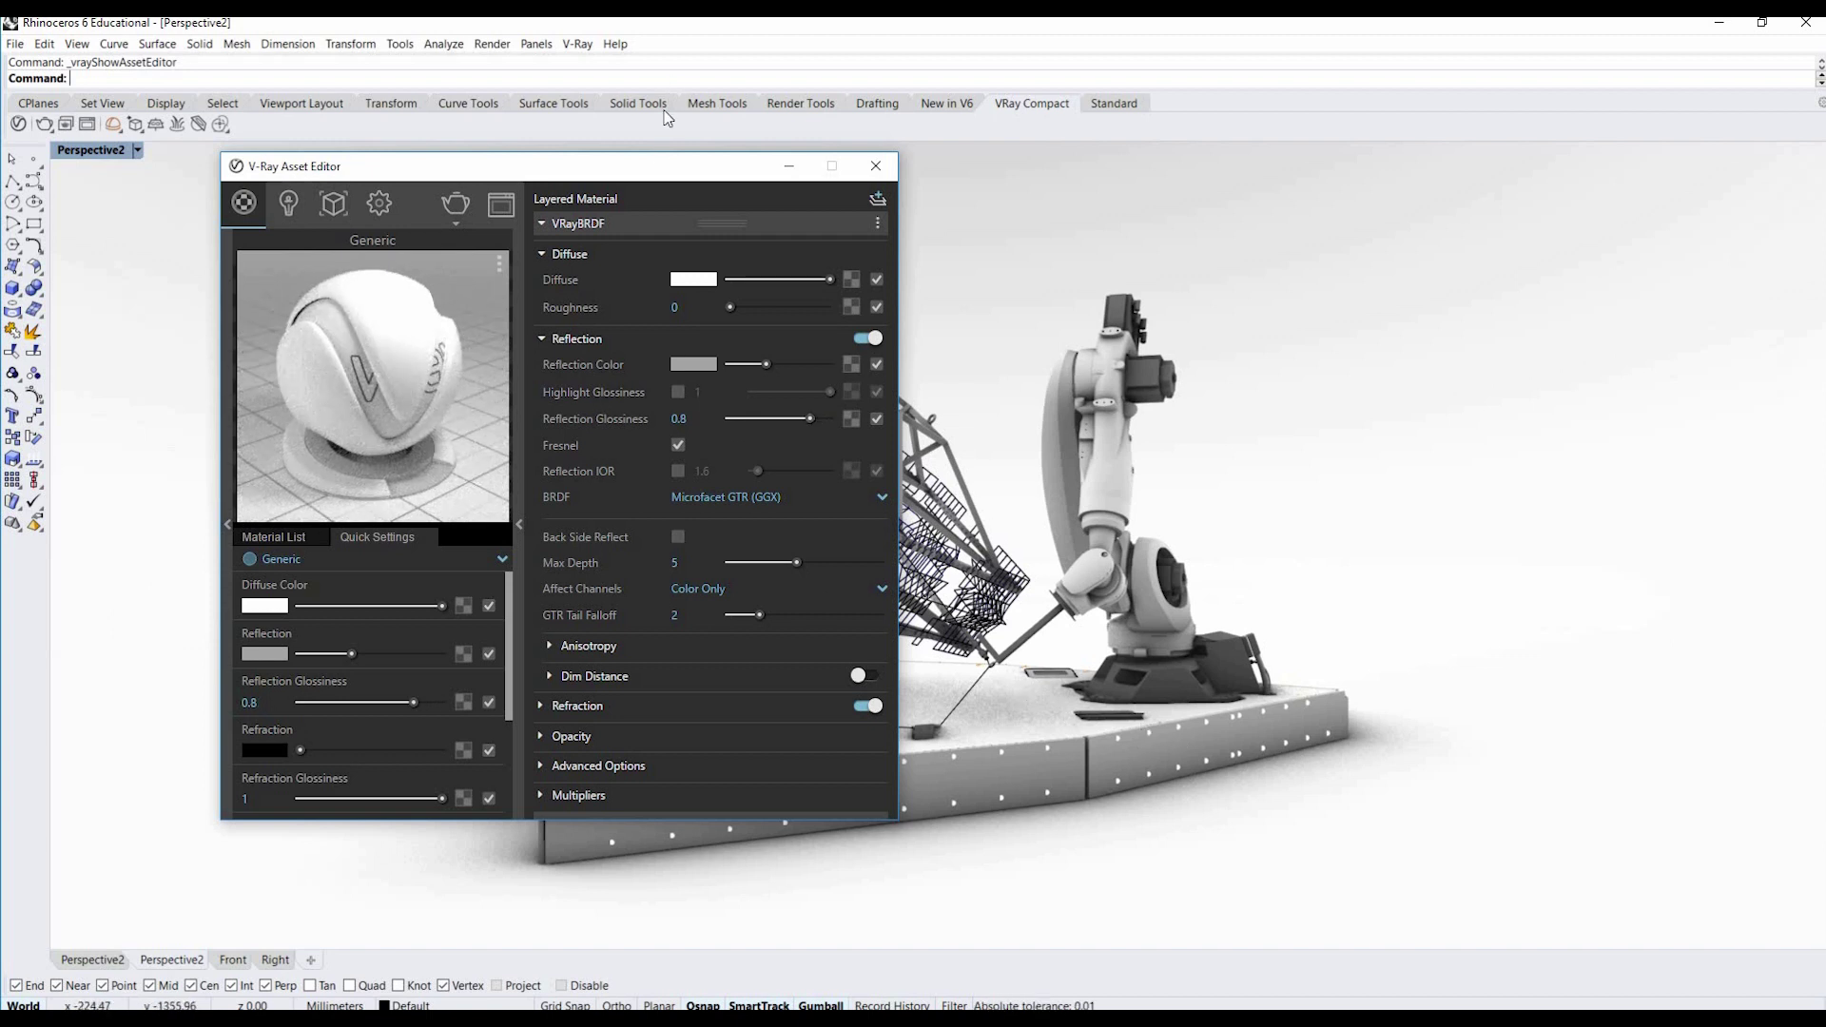
# Move the Asset Editor away from the model and switch to Photos to view the Robot.jpg reference image.
pyautogui.moveTo(644, 167); pyautogui.dragTo(364, 183)
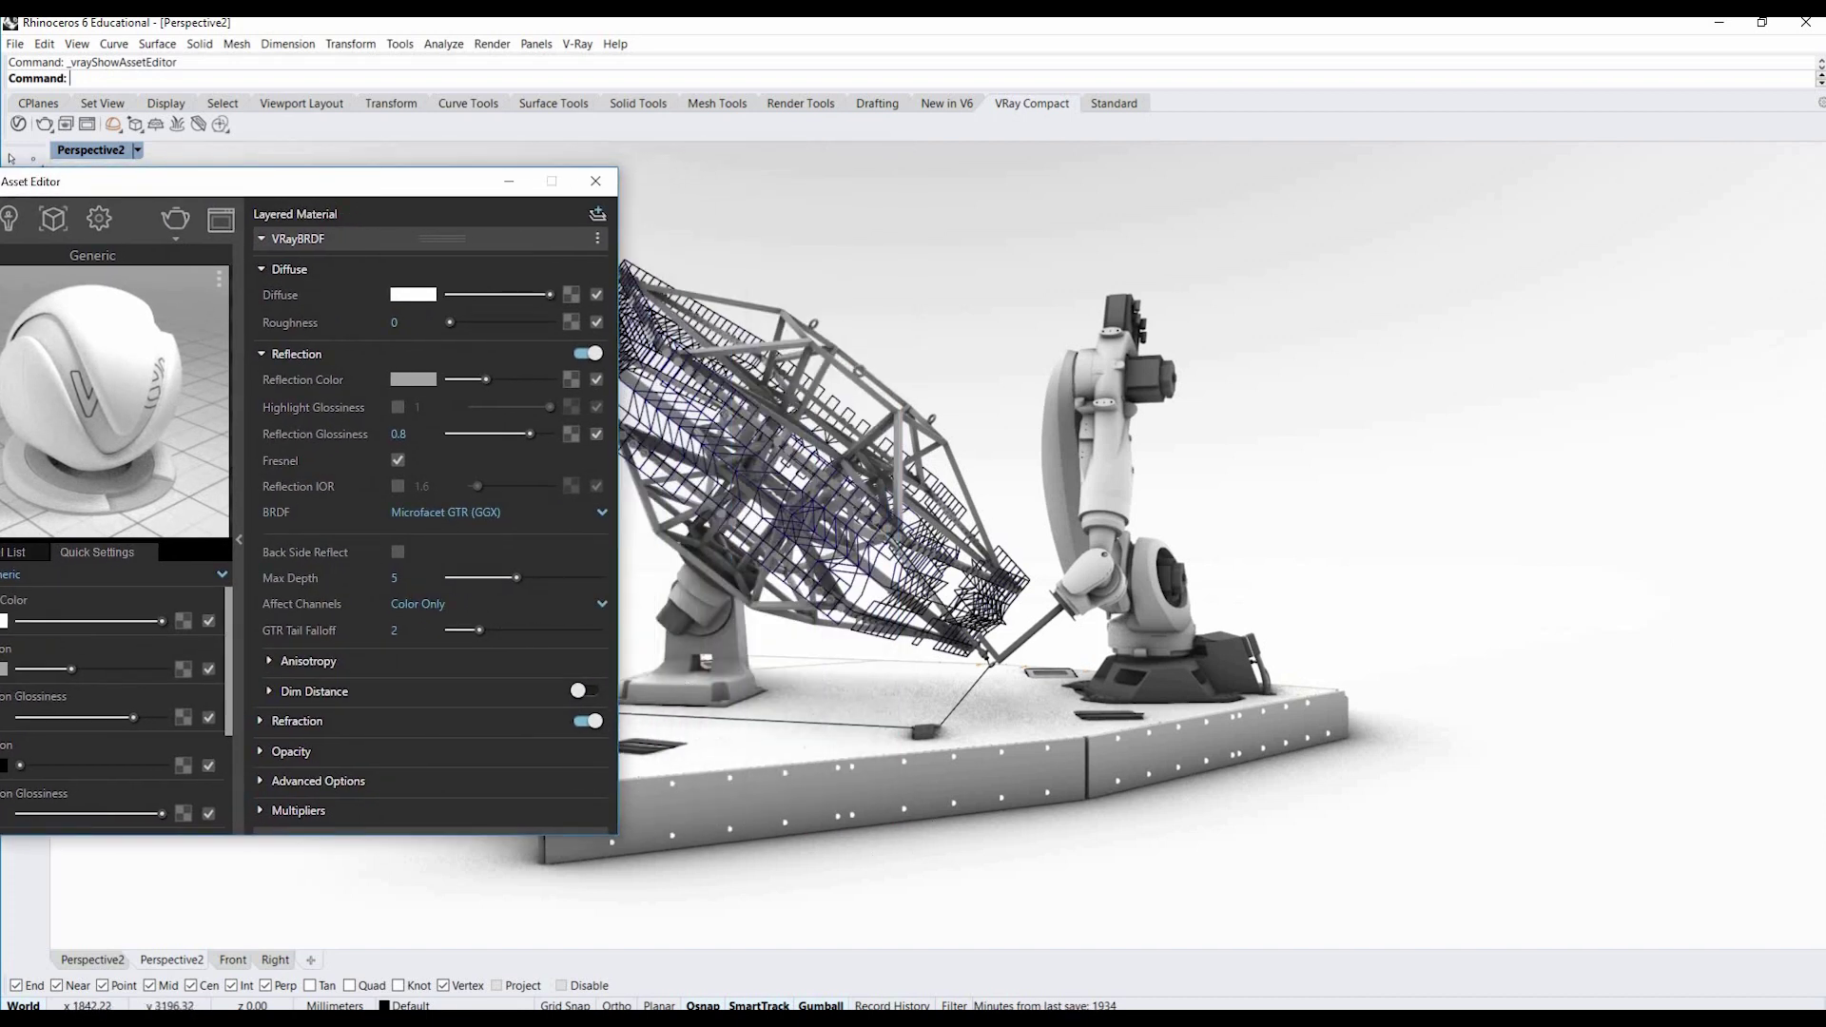
pyautogui.hotkey('alt', 'Tab')
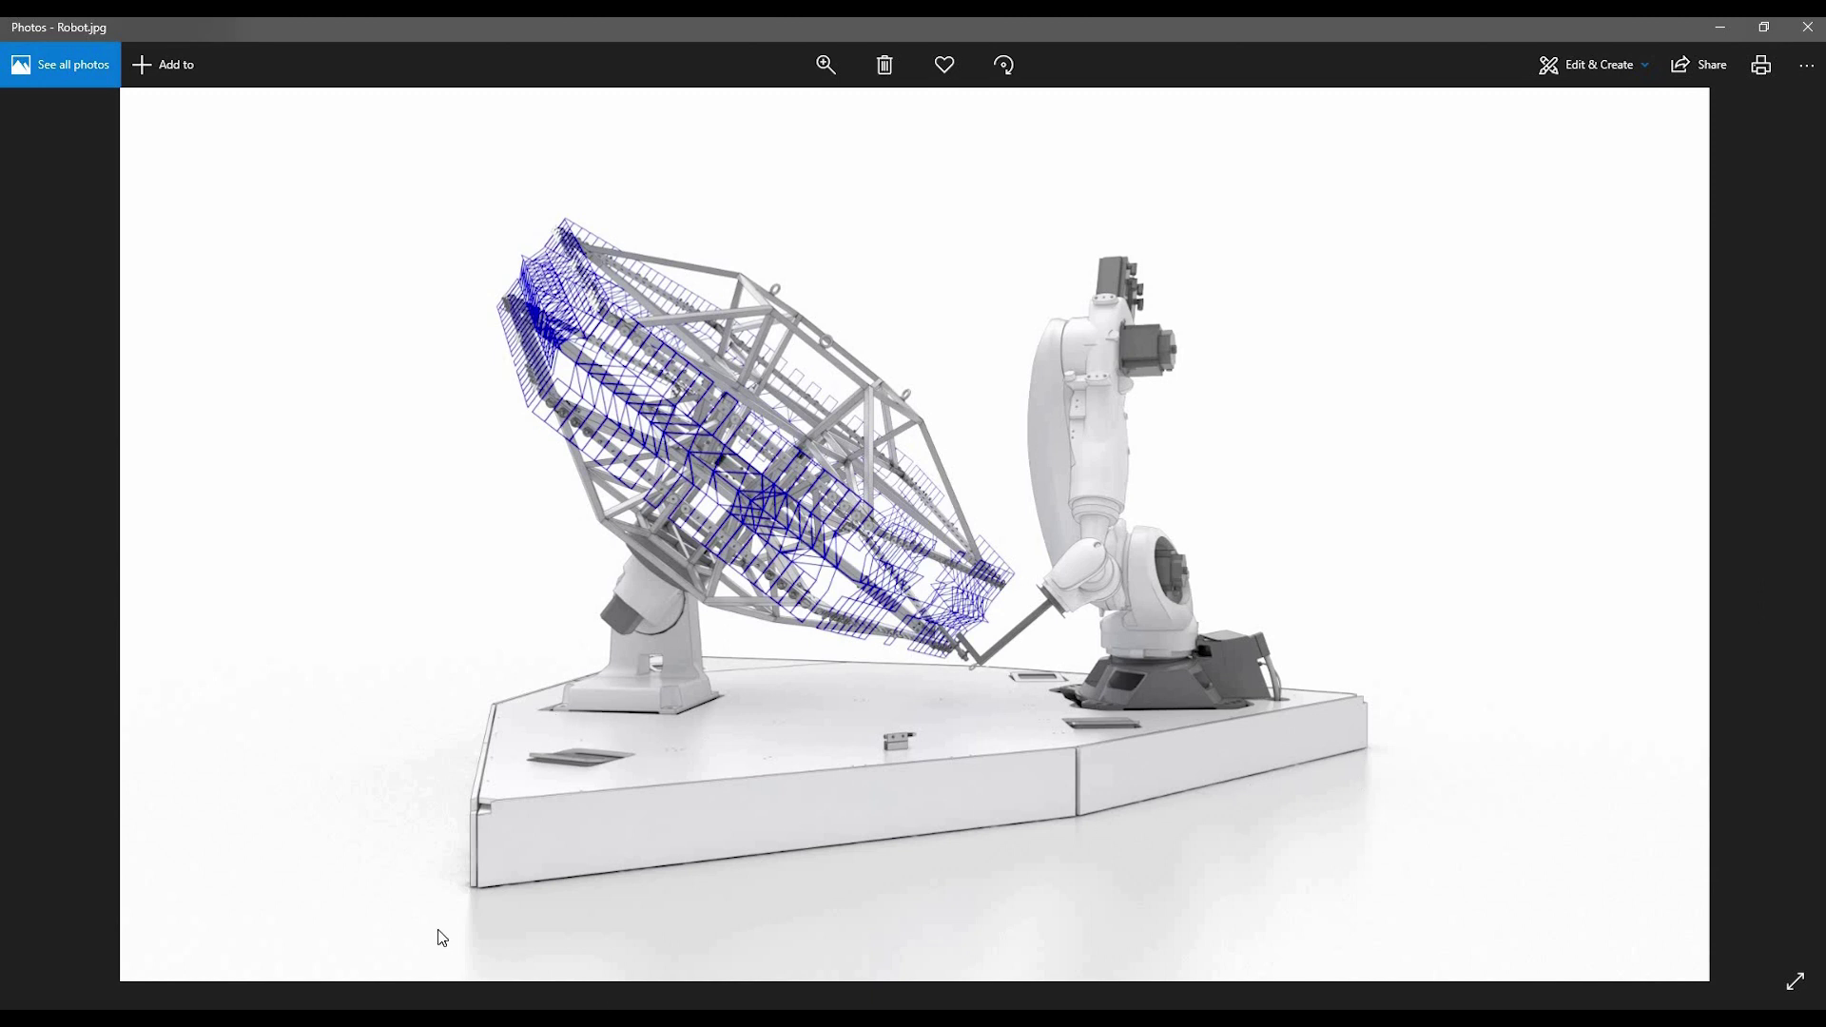
# Return from the reference image to Rhino and collapse the Generic material's Diffuse and Reflection settings.
pyautogui.click(1716, 34)
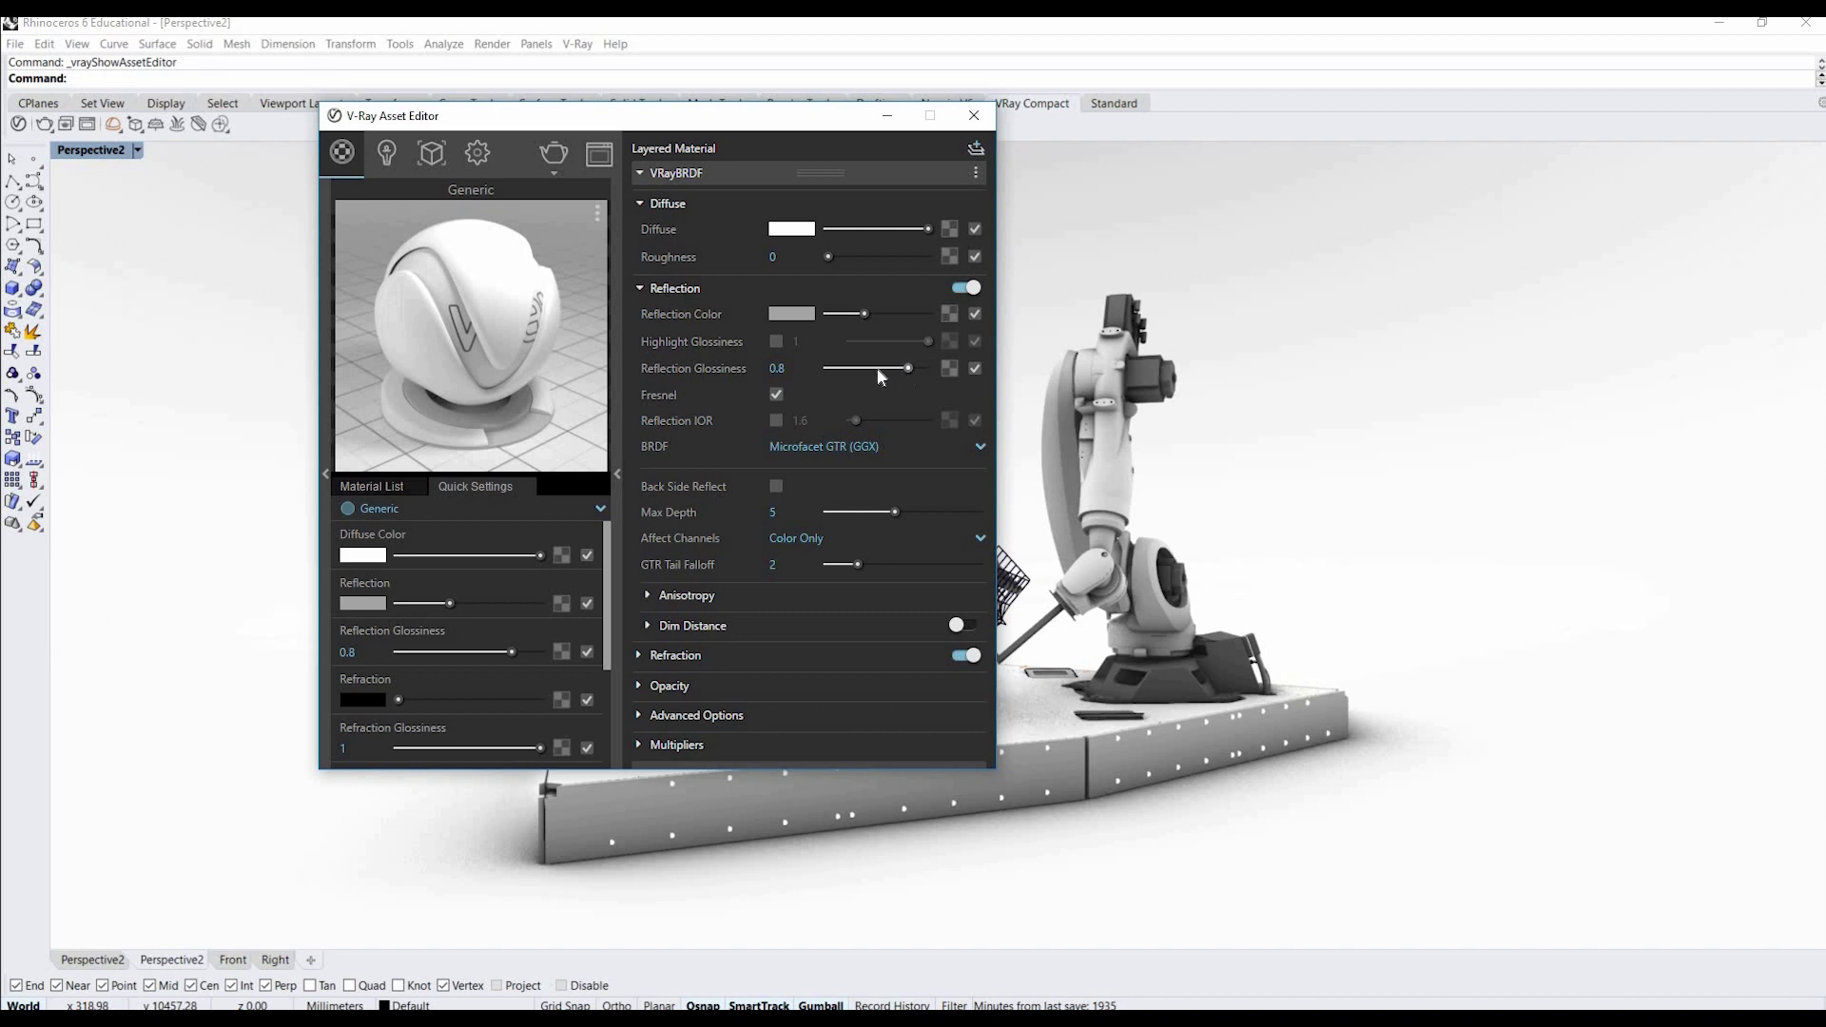
pyautogui.moveTo(880, 371)
pyautogui.mouseDown()
pyautogui.moveTo(938, 368)
pyautogui.moveTo(911, 373)
pyautogui.mouseUp()
pyautogui.click(637, 203)
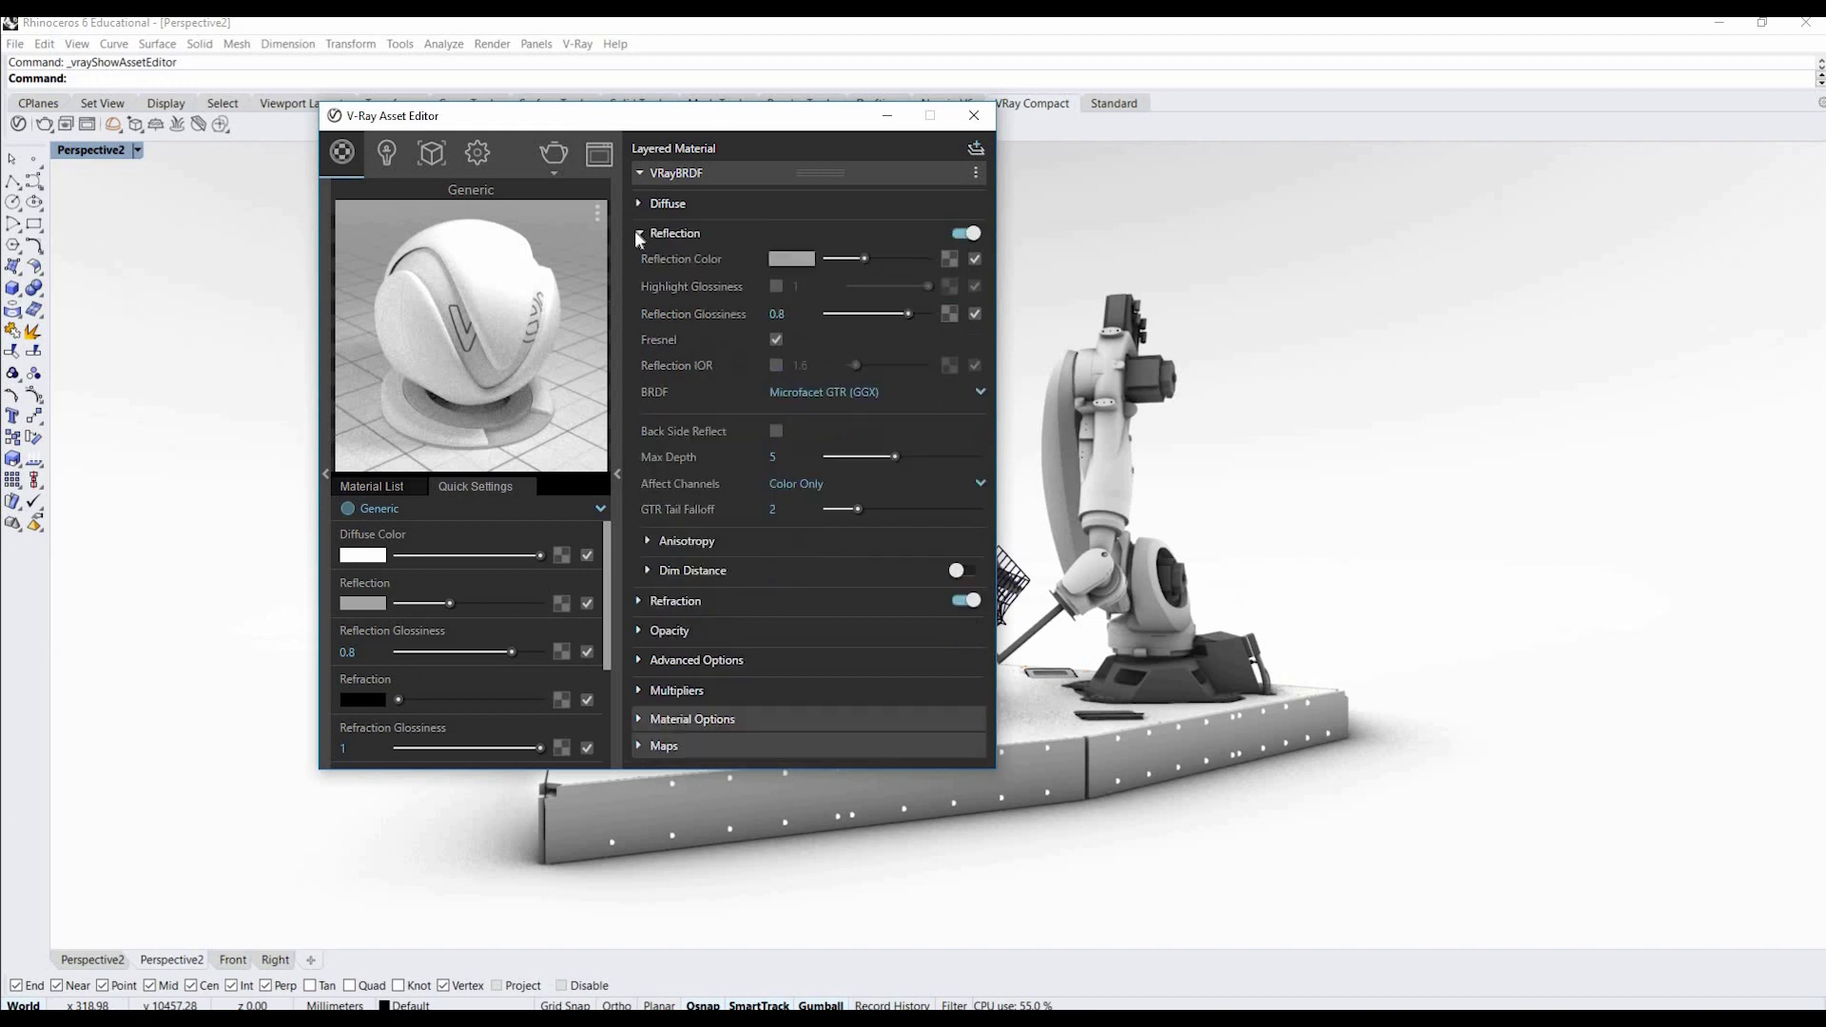
pyautogui.click(637, 233)
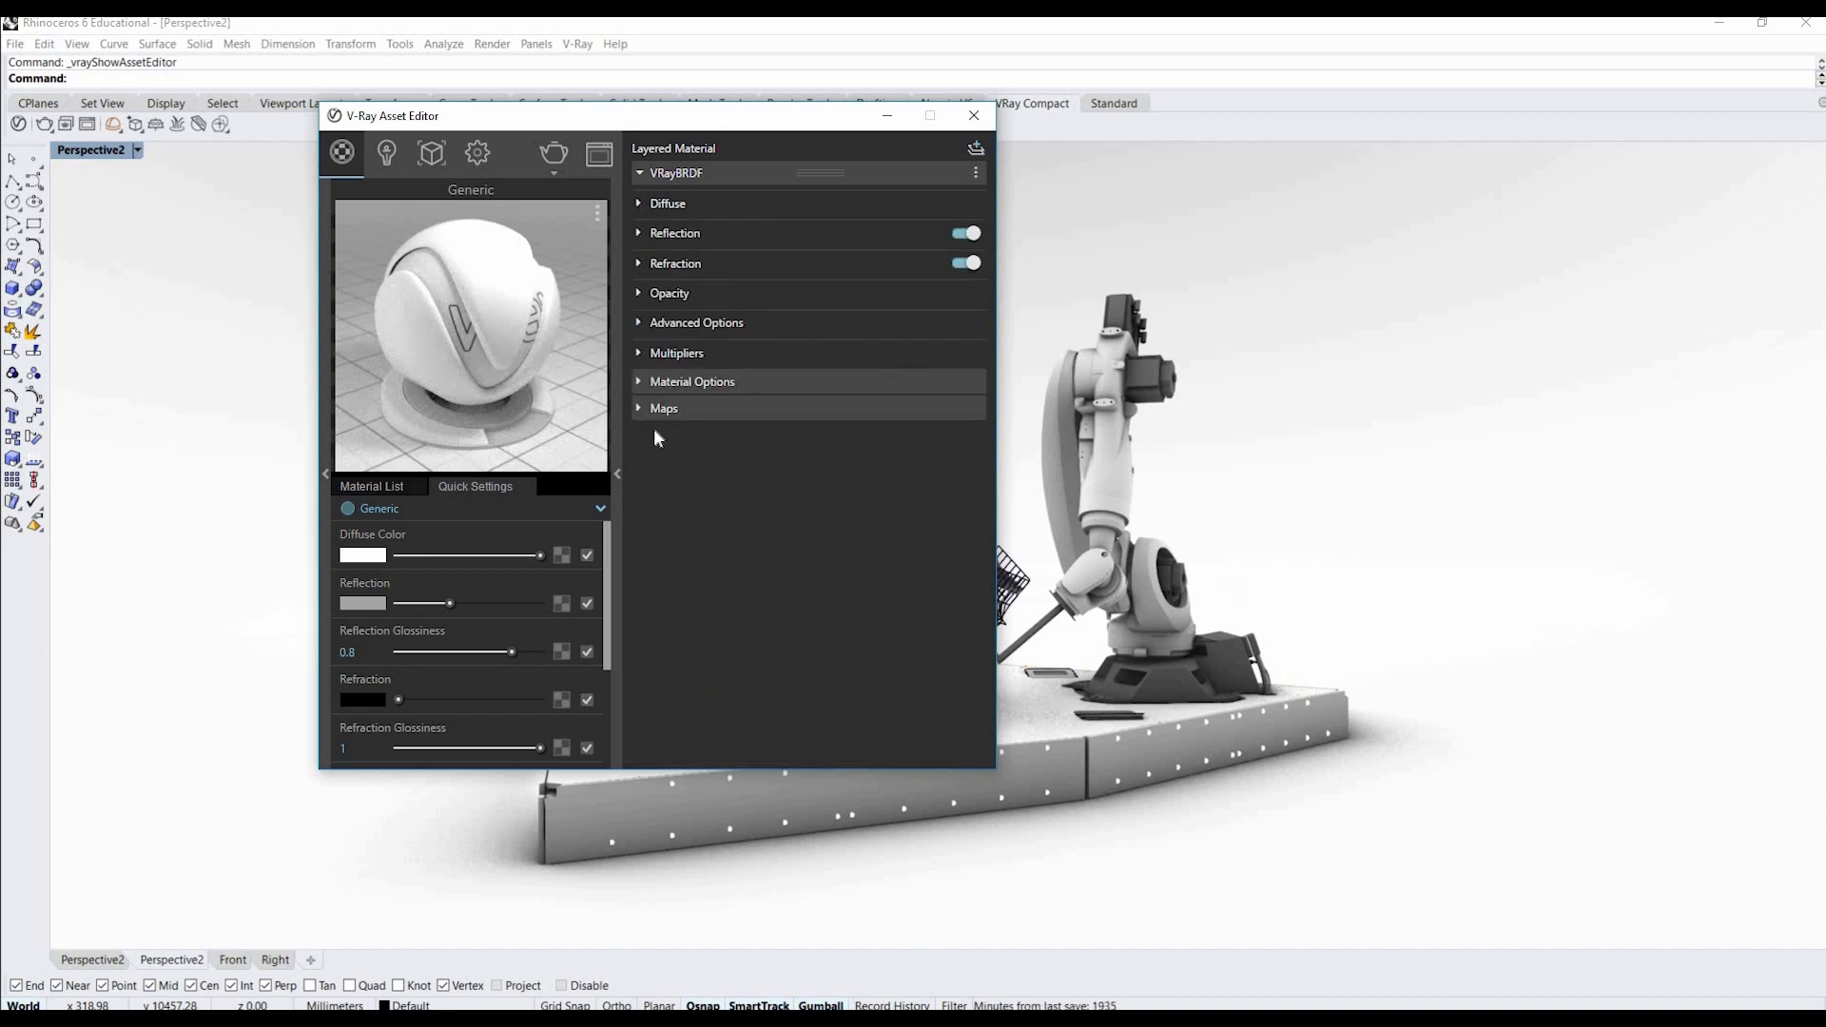
# Try a light grey refraction color on the Generic material and return it to black.
pyautogui.click(639, 264)
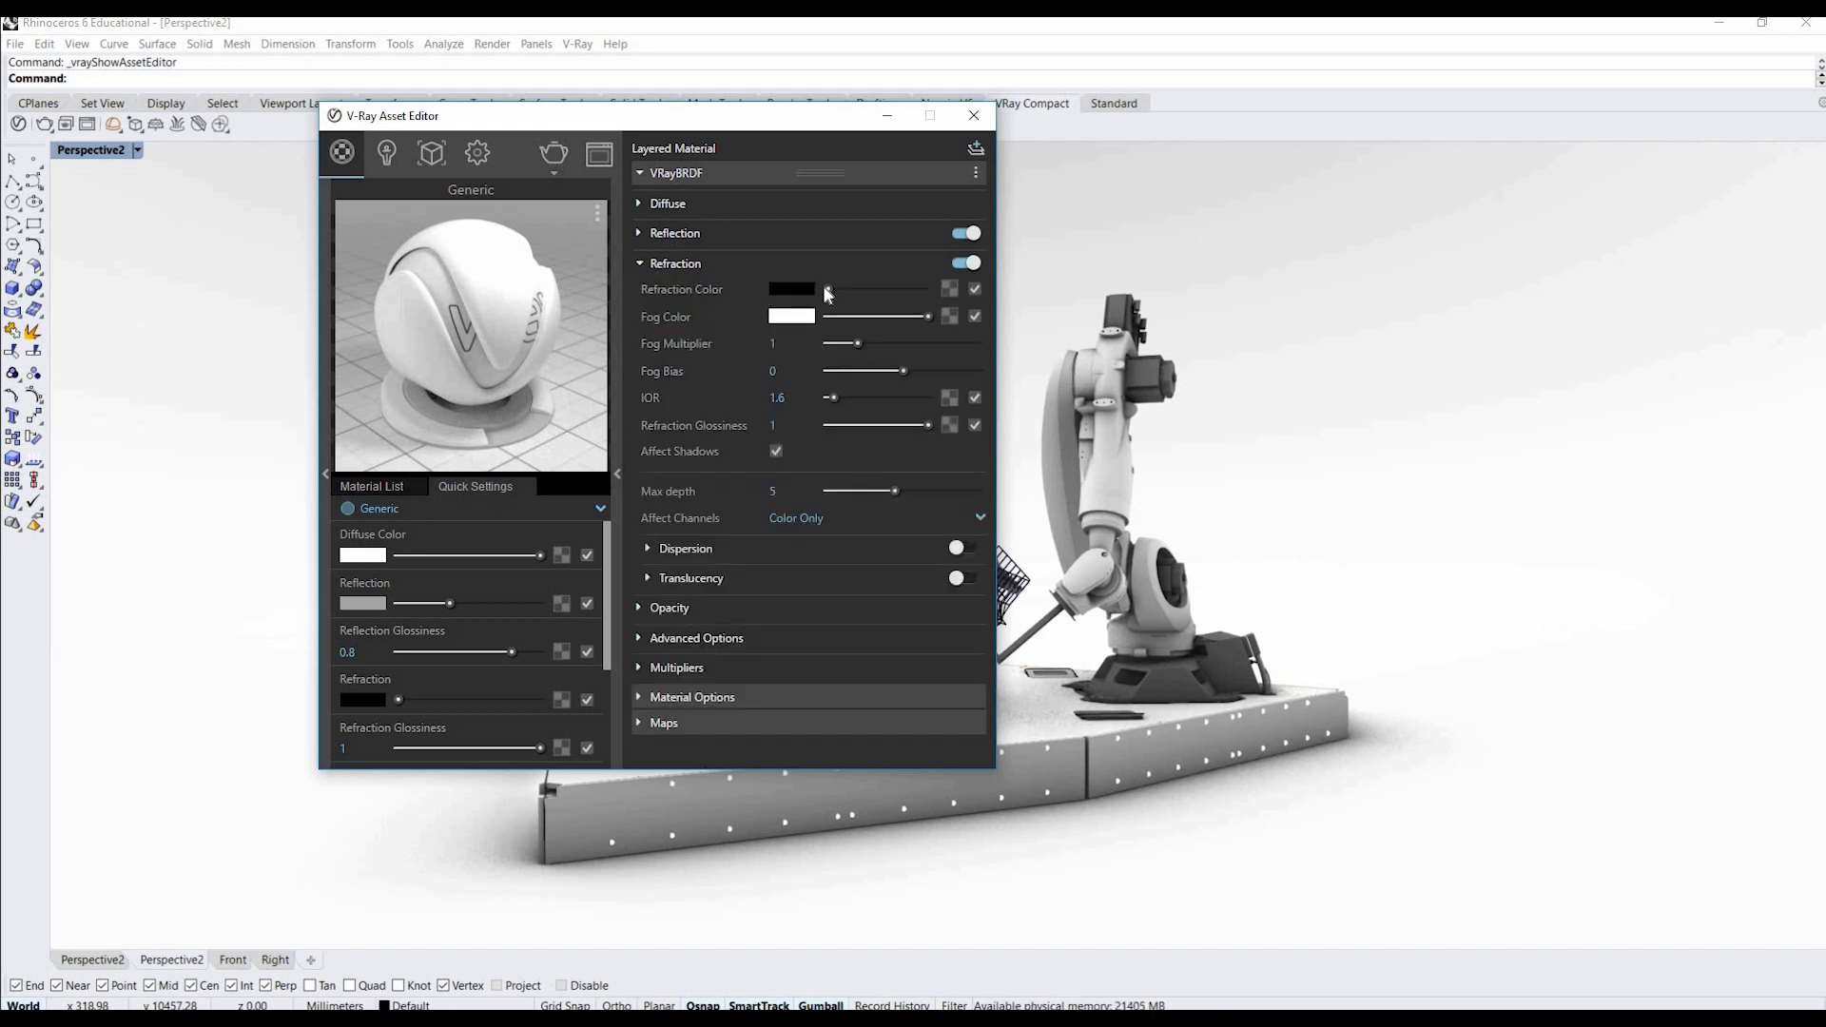
pyautogui.click(893, 290)
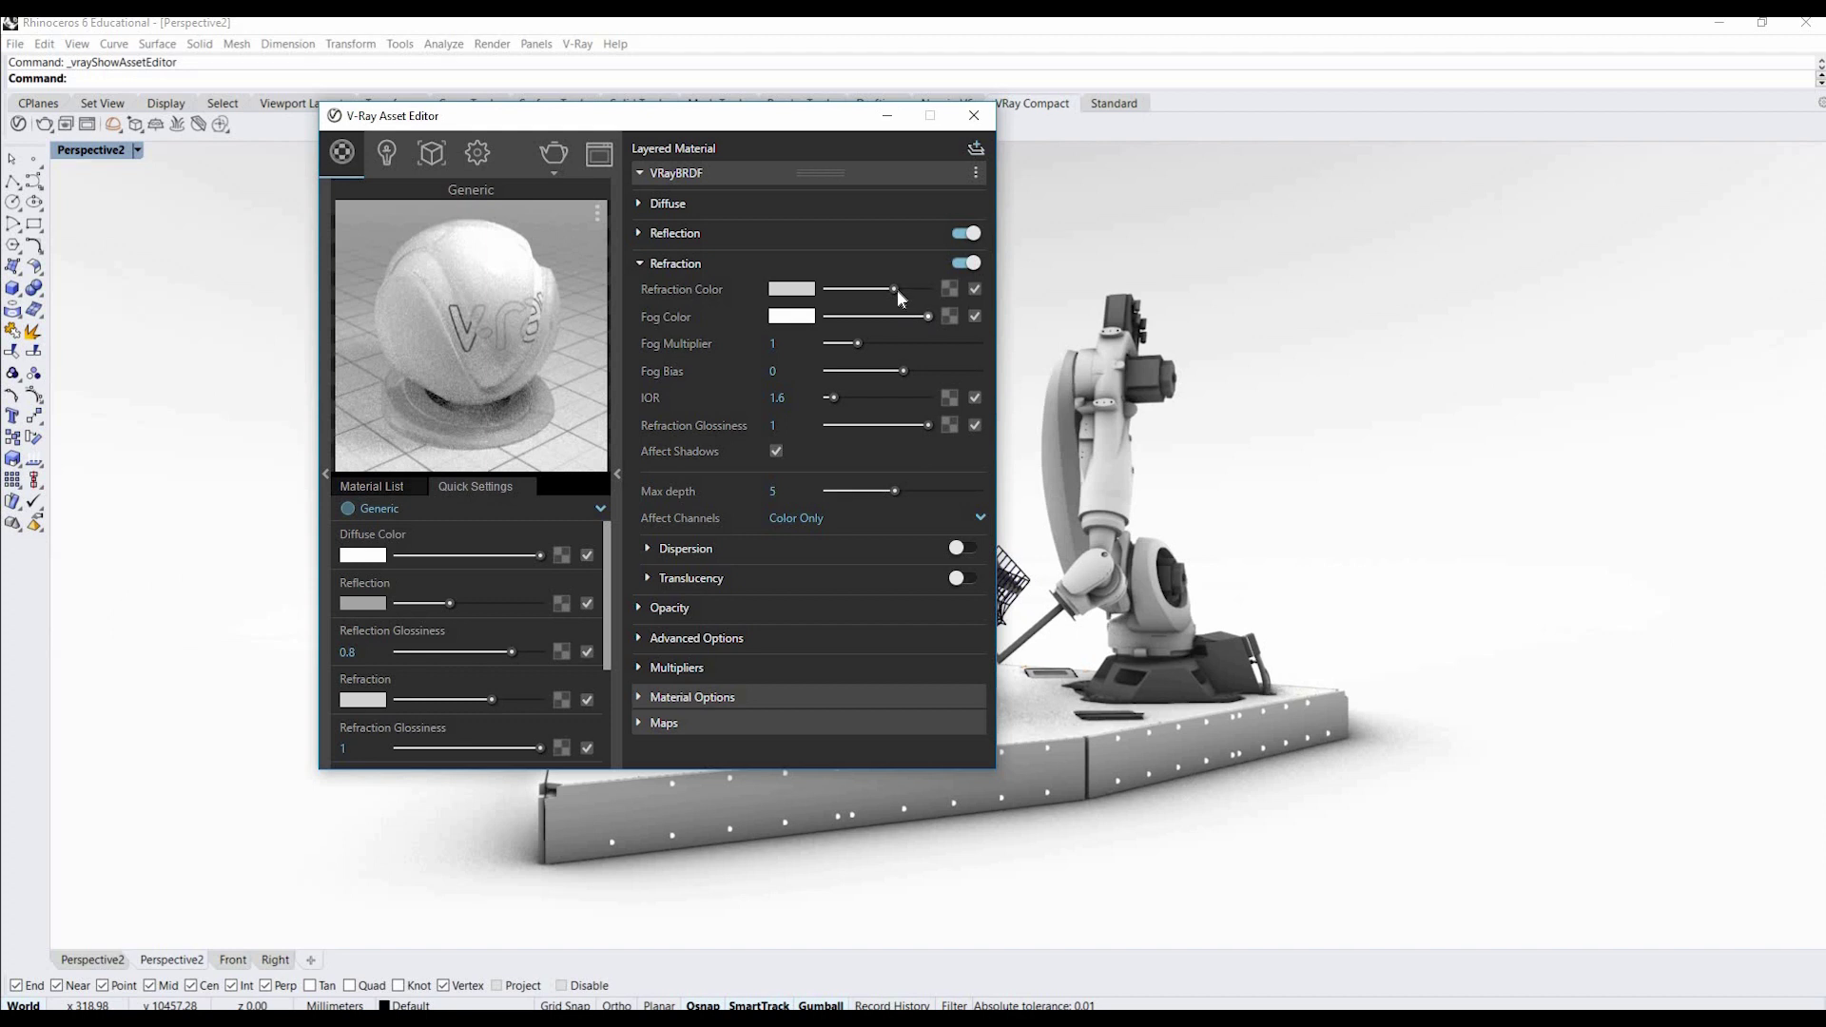
pyautogui.moveTo(897, 289); pyautogui.dragTo(830, 289)
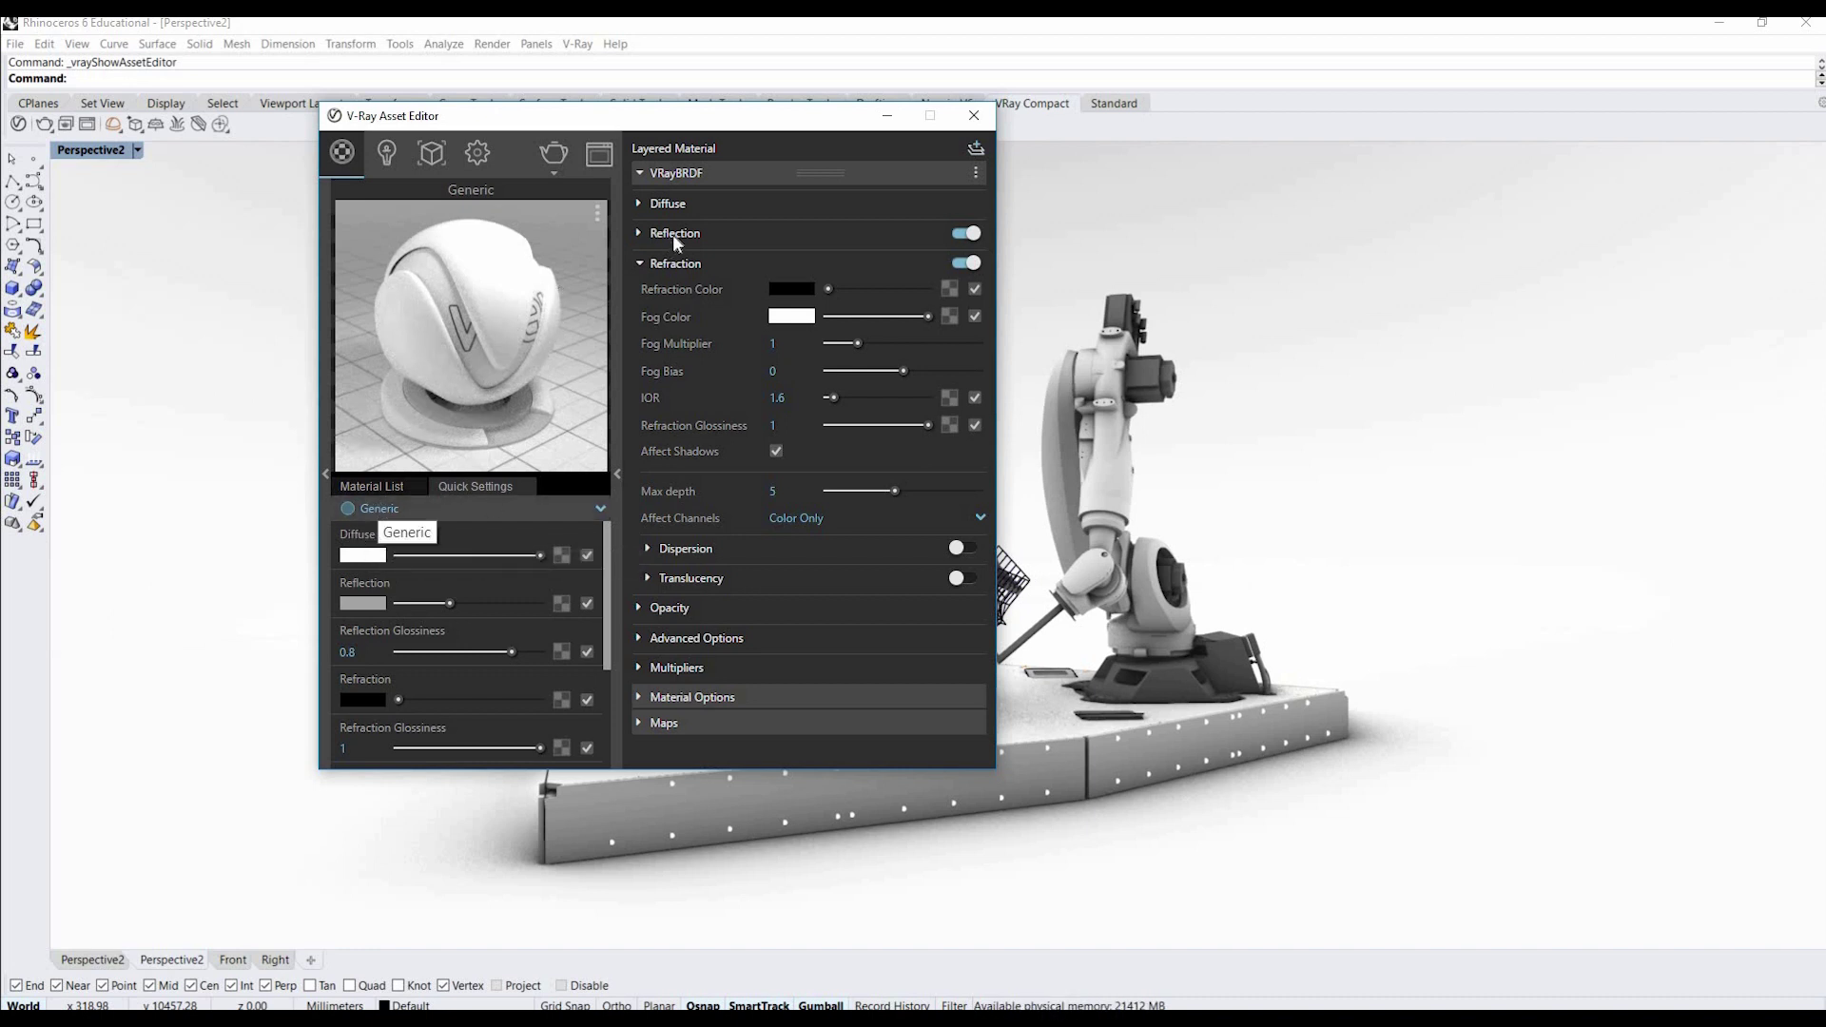
pyautogui.click(639, 265)
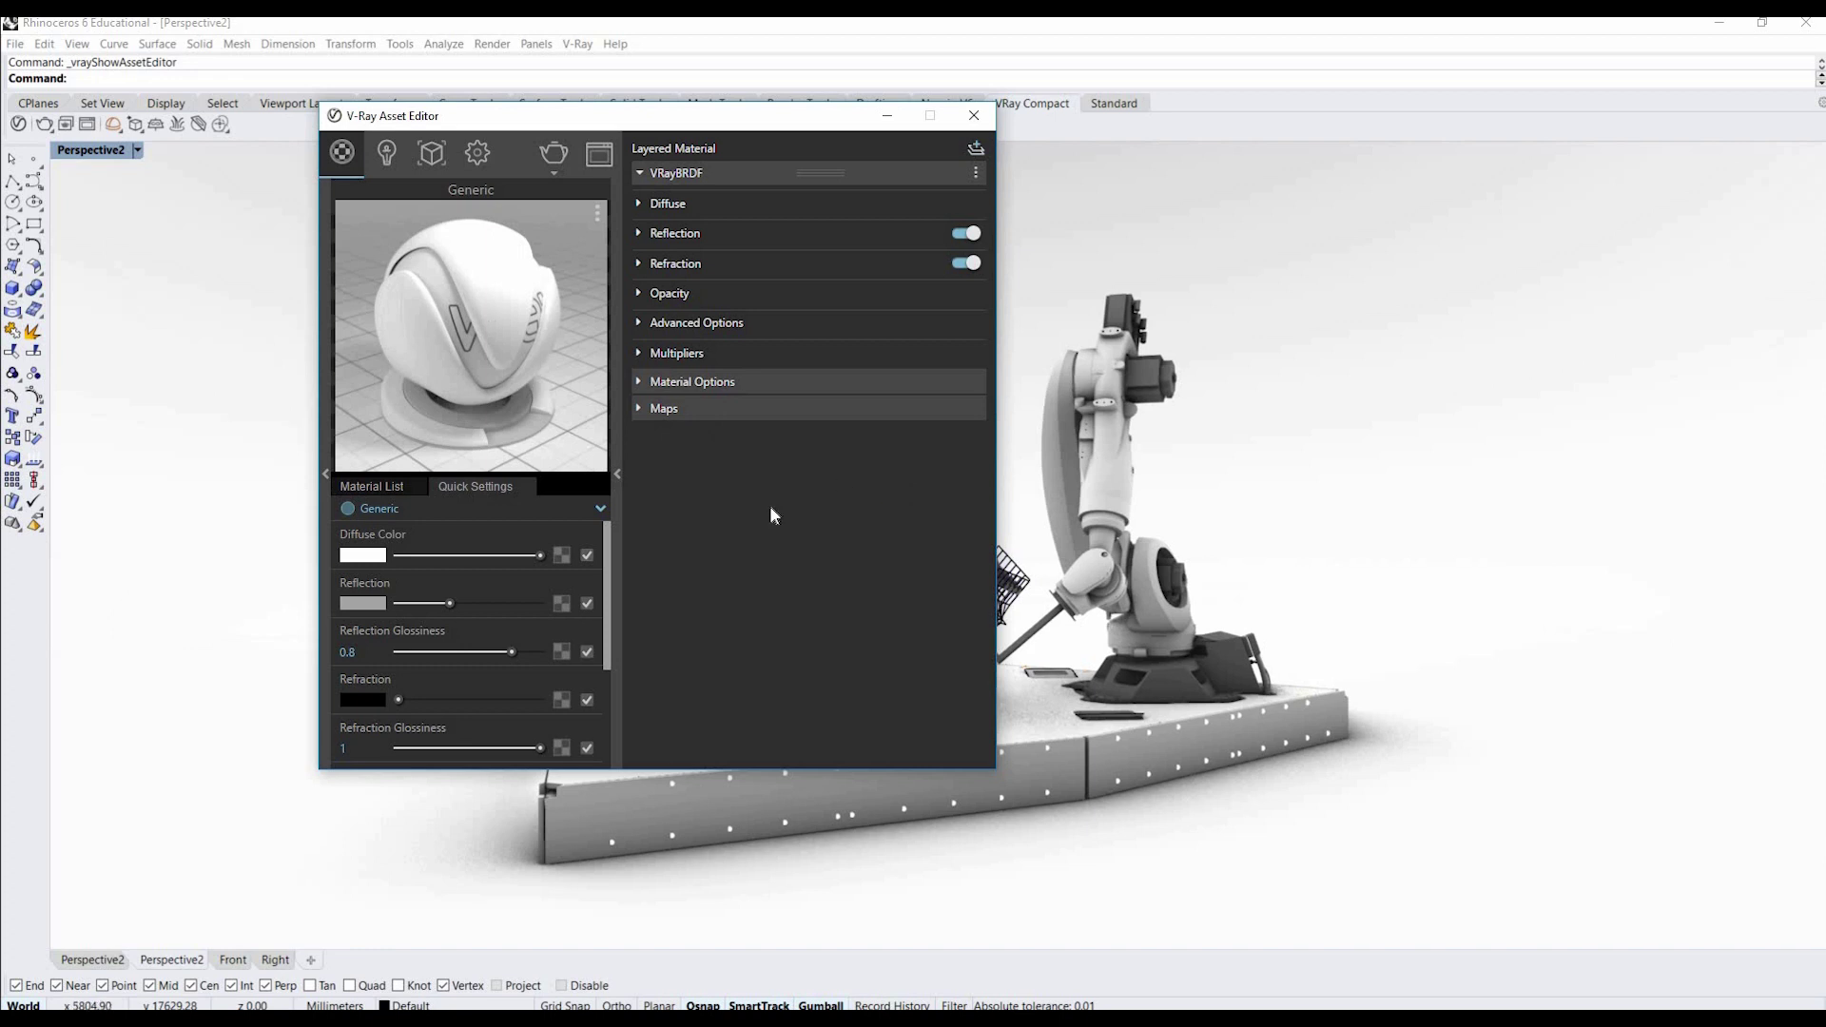
# Rename the Generic material as White.
pyautogui.click(365, 491)
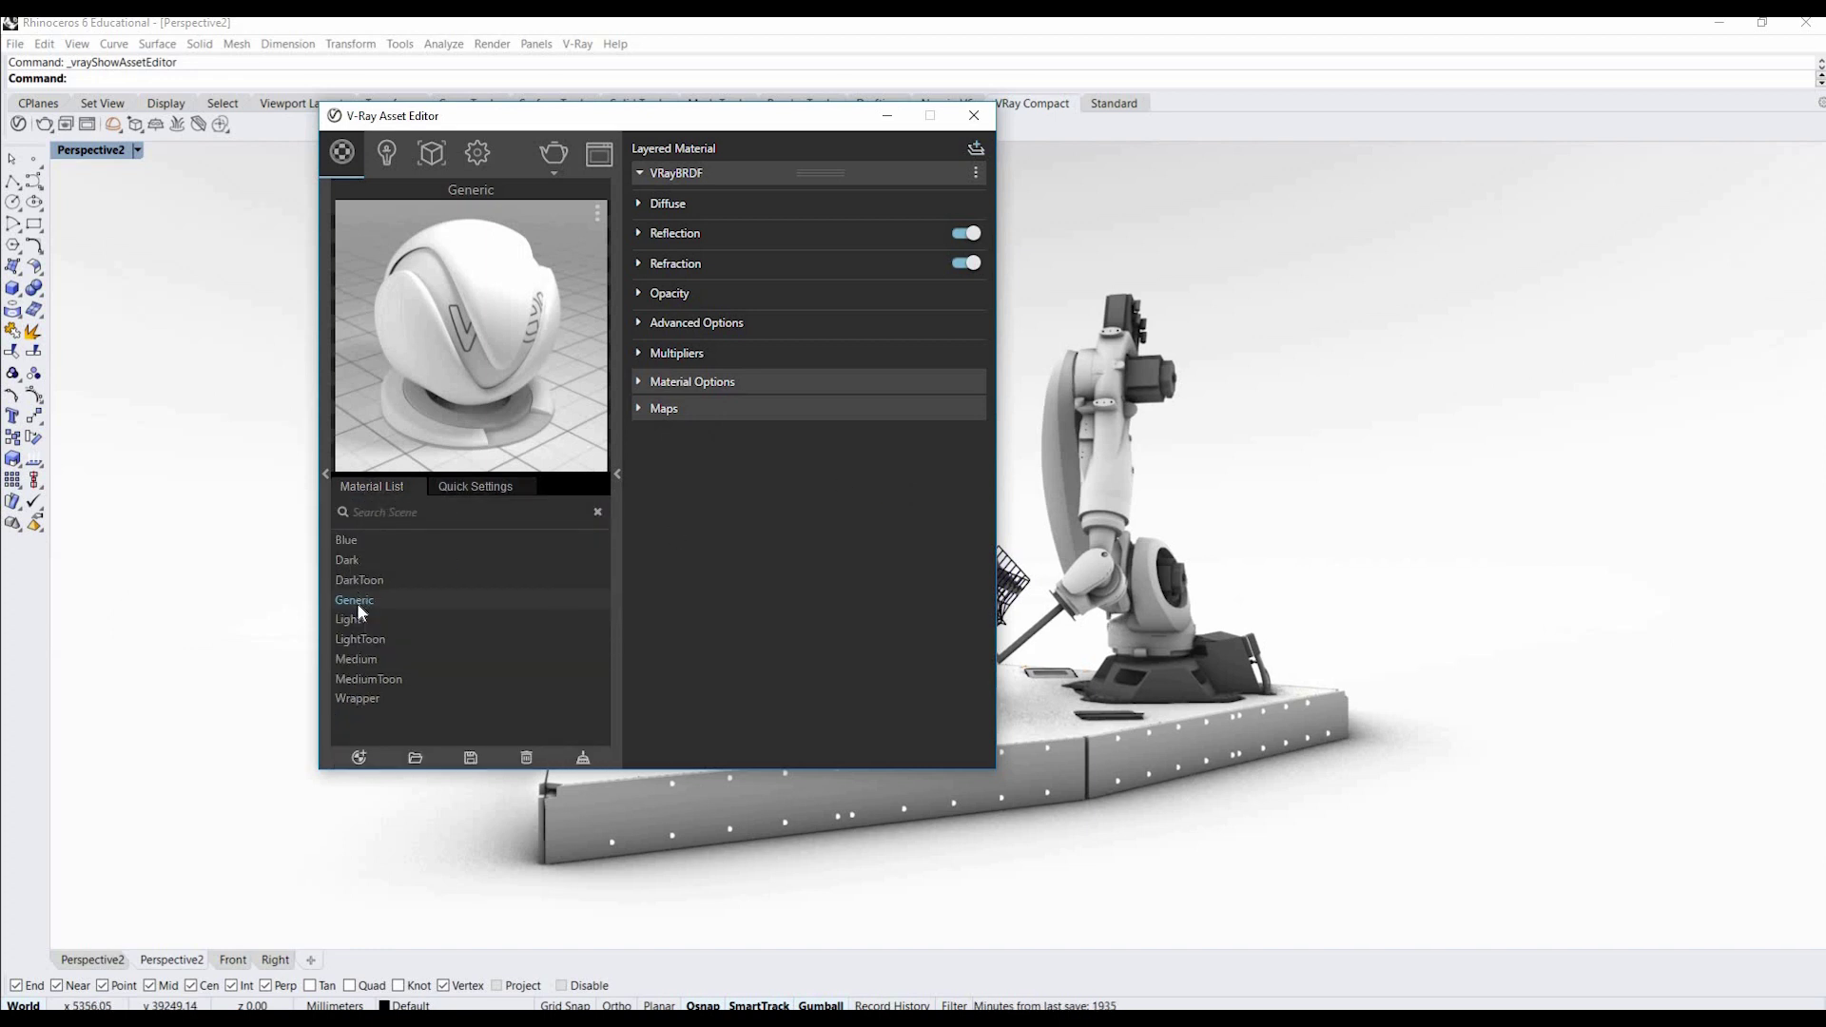
pyautogui.rightClick(357, 605)
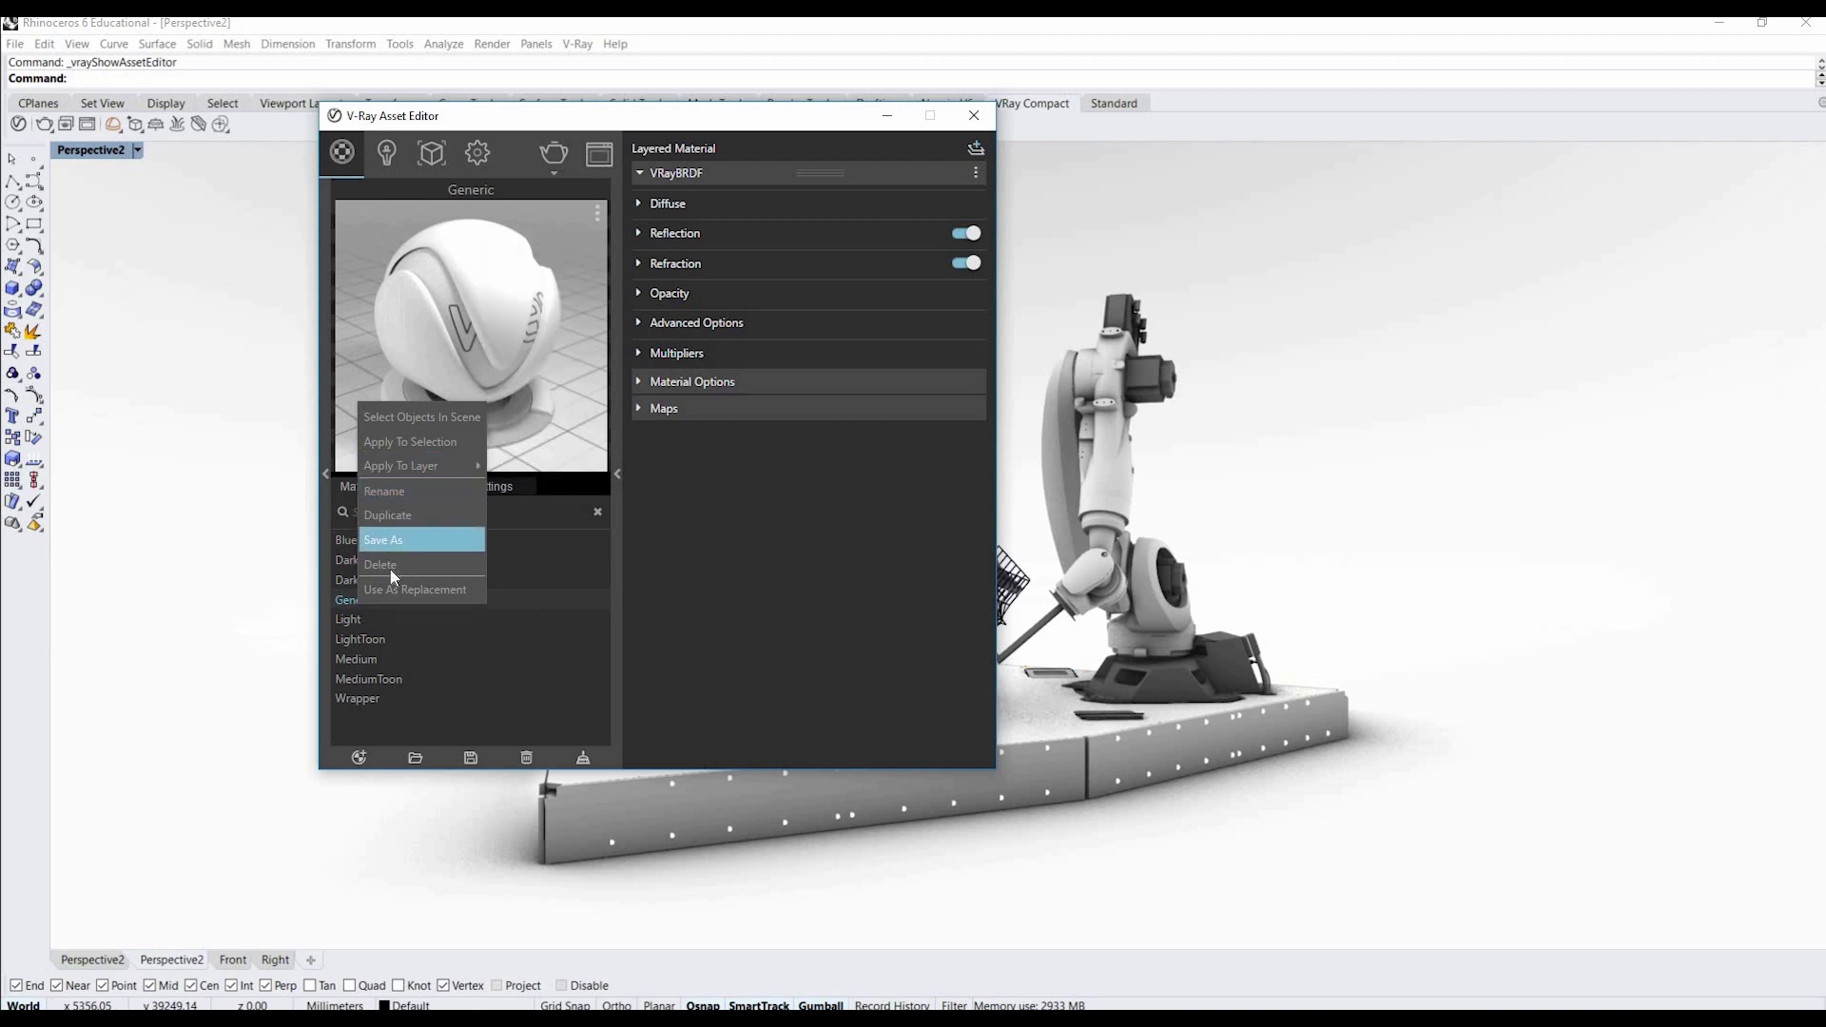
pyautogui.click(384, 492)
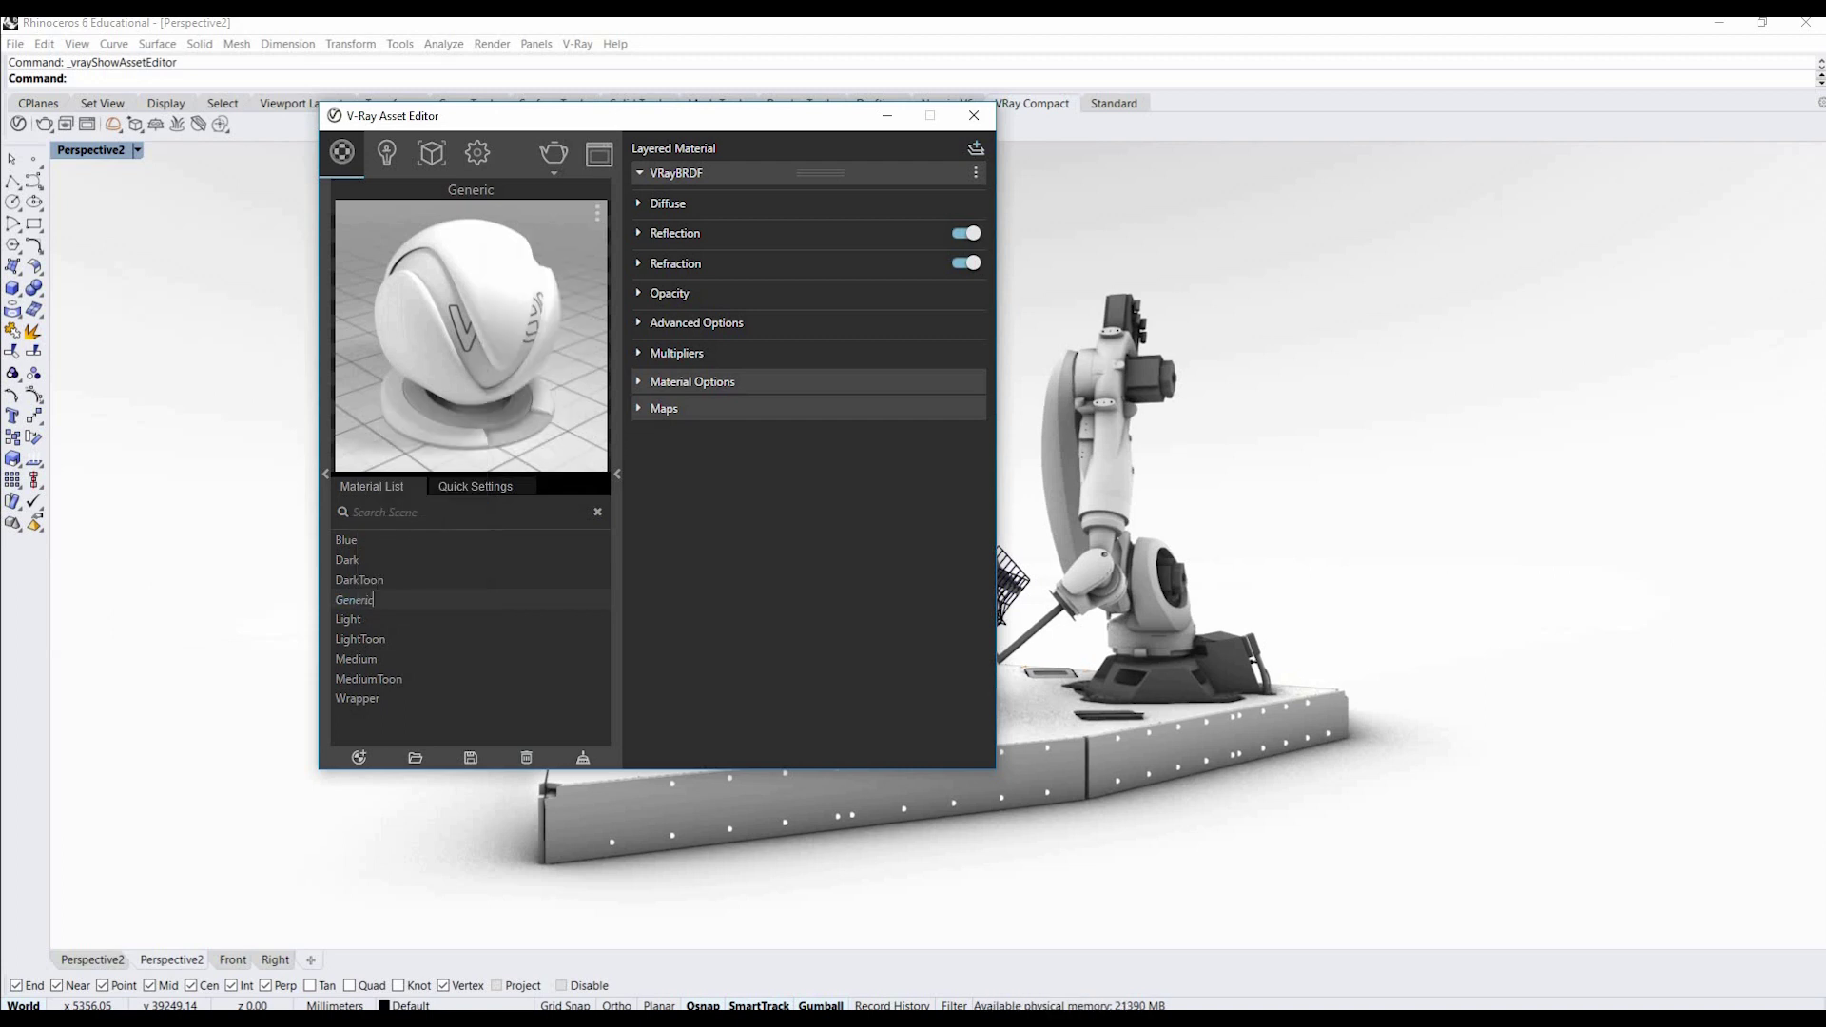
pyautogui.moveTo(374, 600); pyautogui.dragTo(321, 601)
pyautogui.write('White')
pyautogui.press('Return')
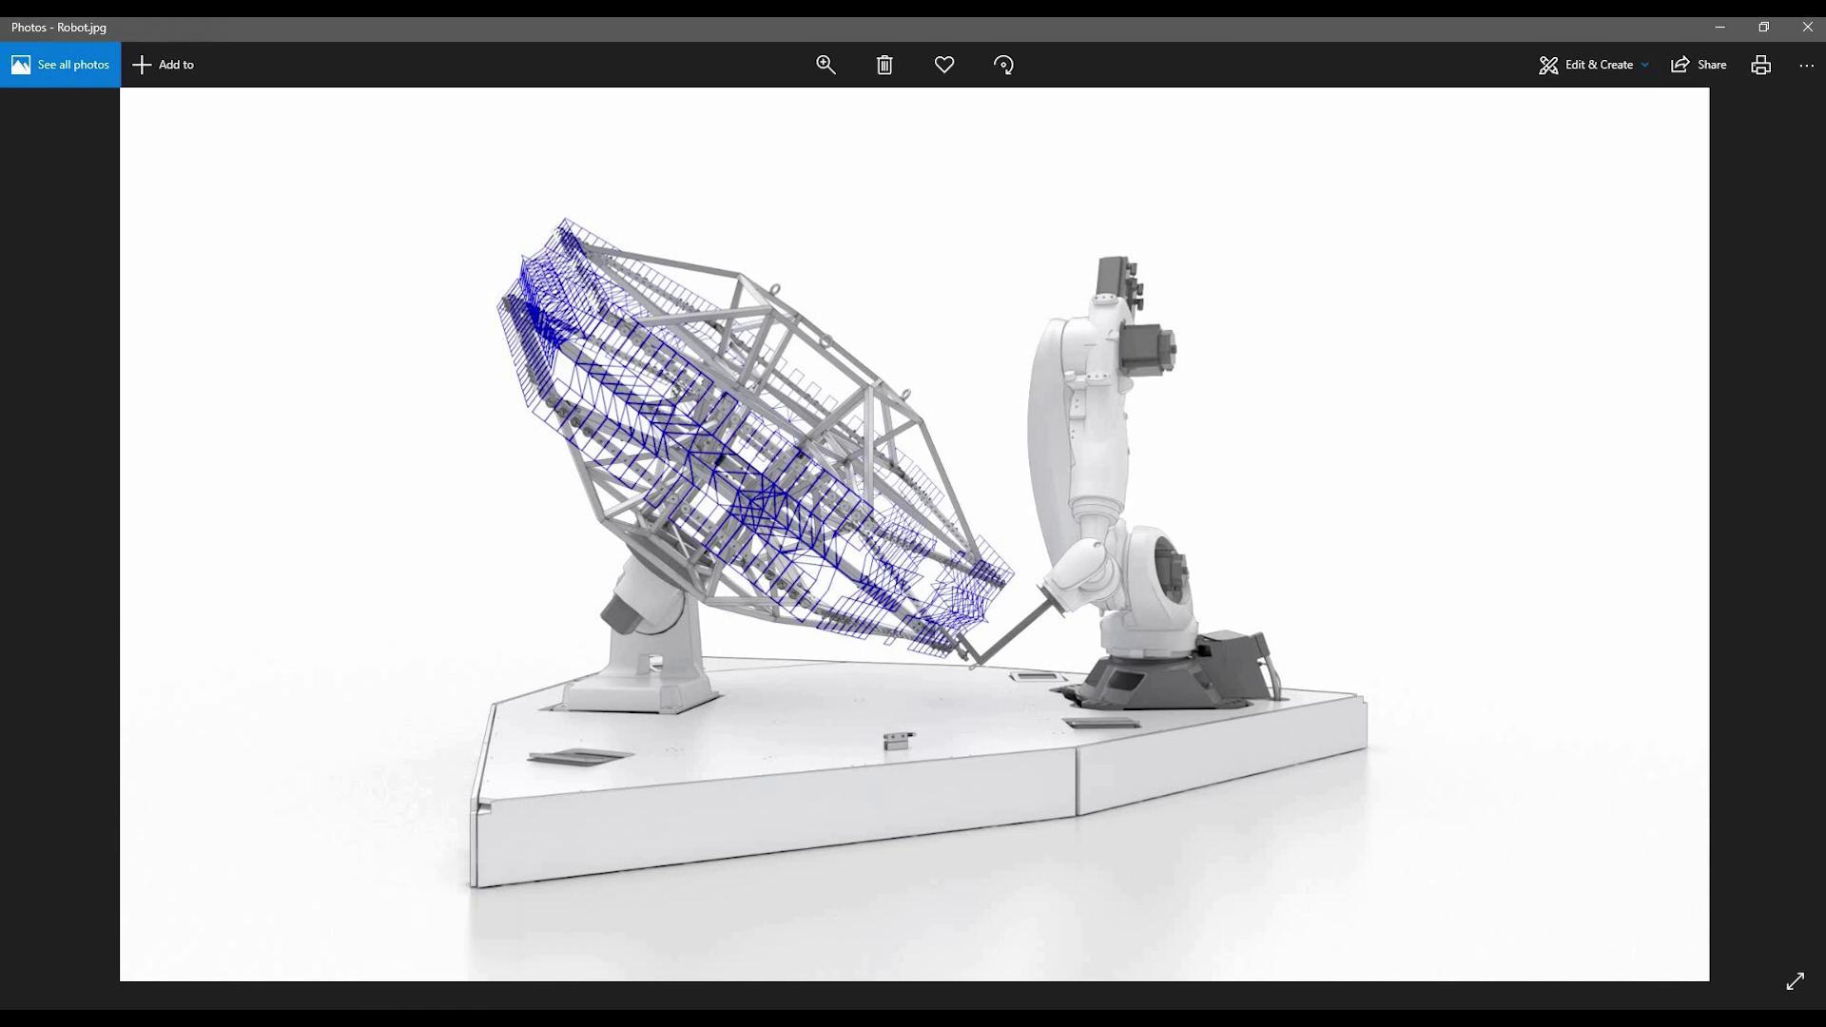
# Return to the V-Ray Asset Editor and create a Toon material that uses White as its base material.
pyautogui.click(430, 972)
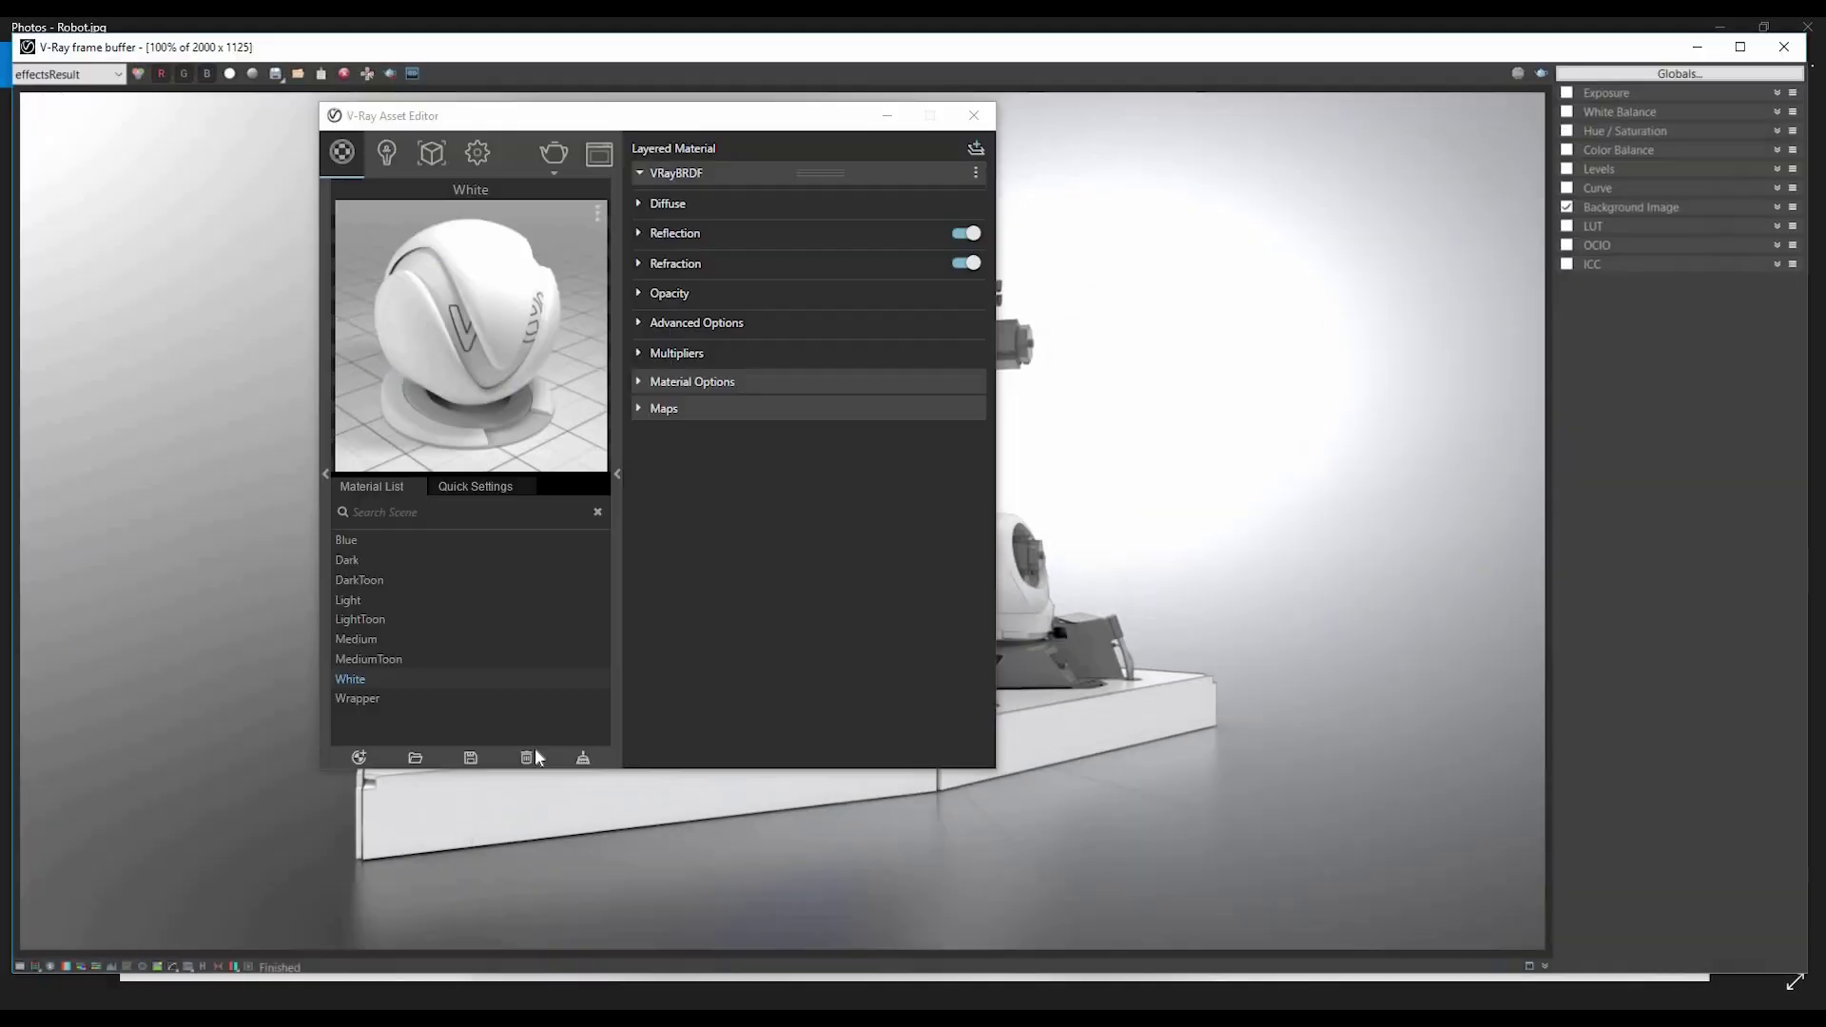
pyautogui.click(360, 758)
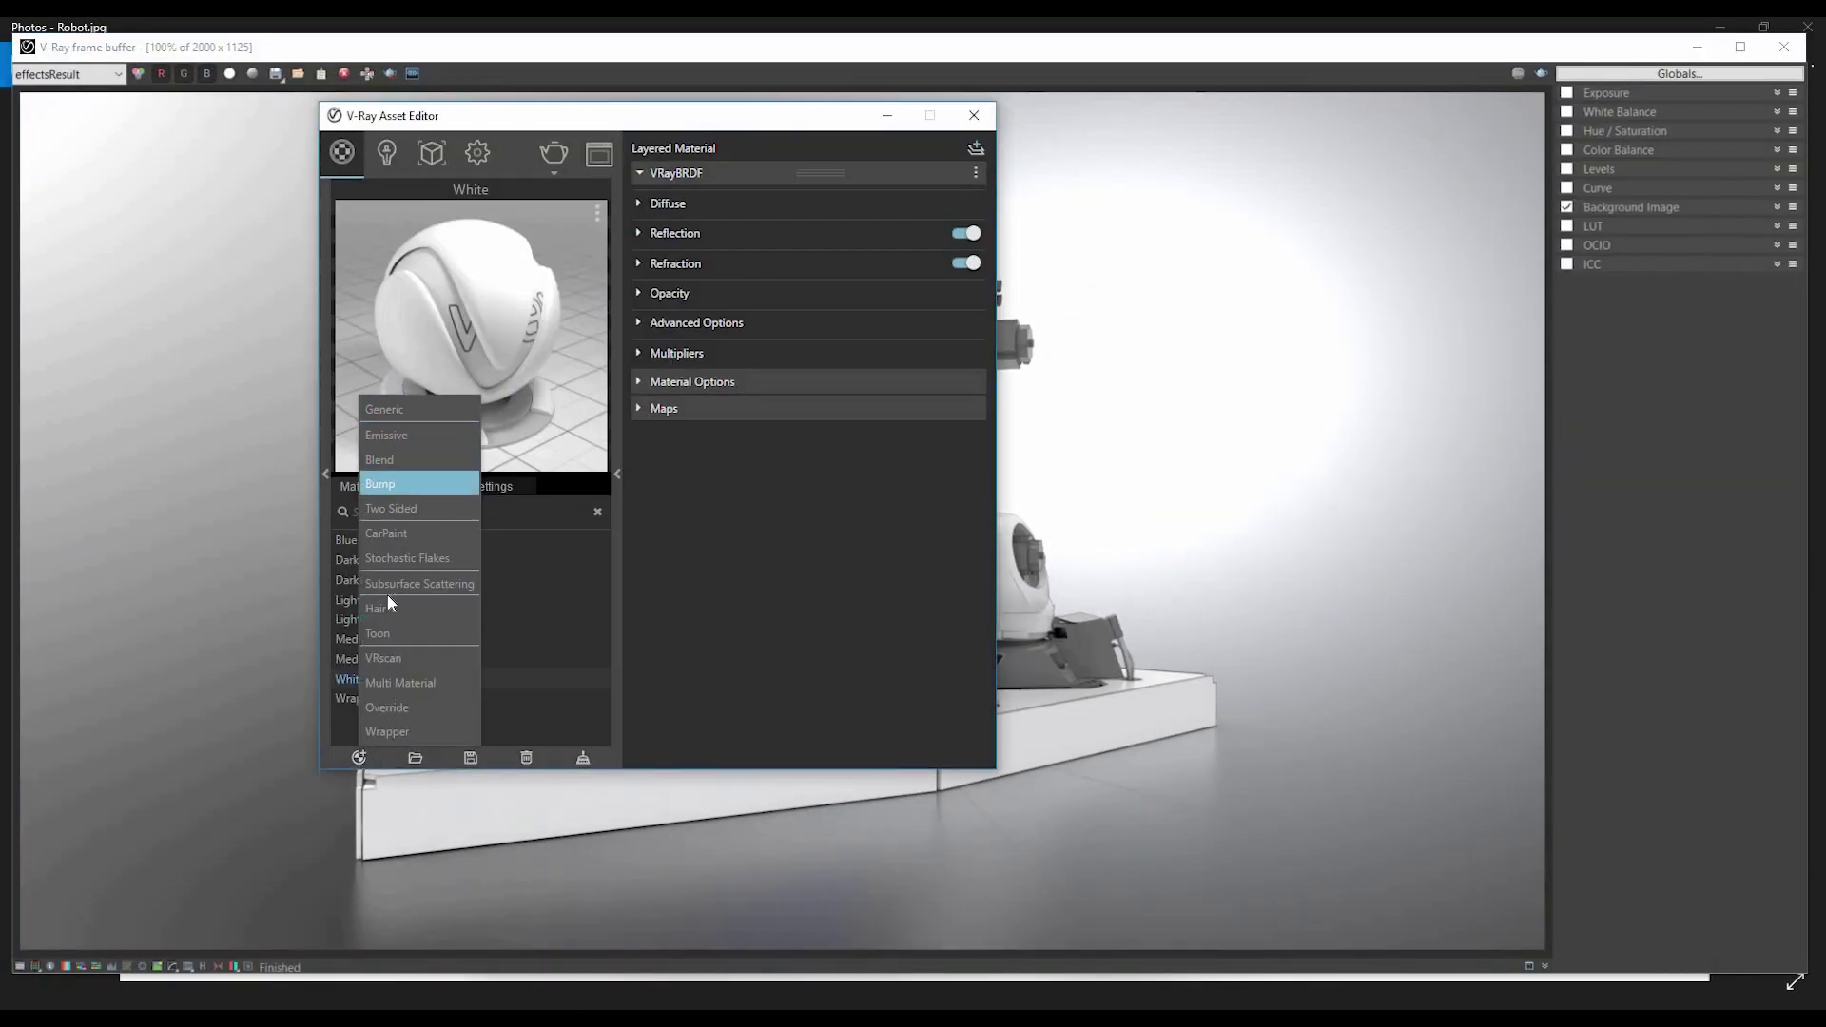
pyautogui.click(390, 632)
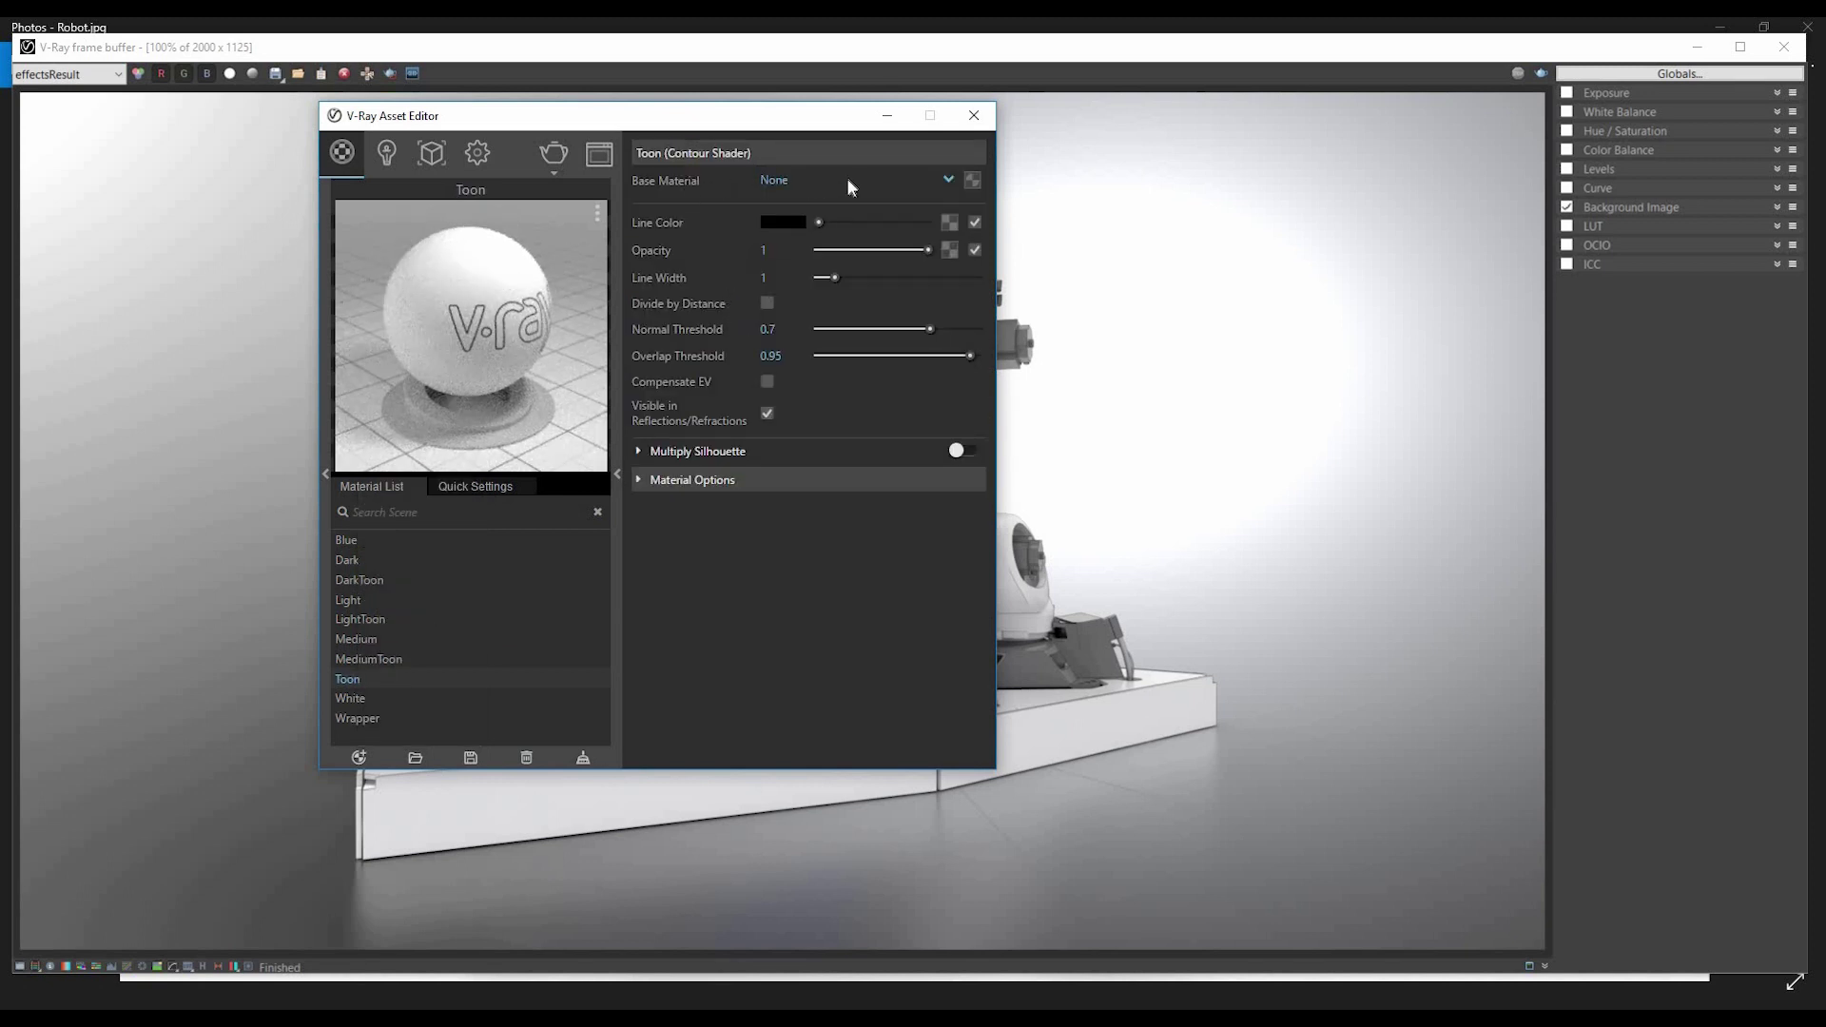
pyautogui.click(949, 177)
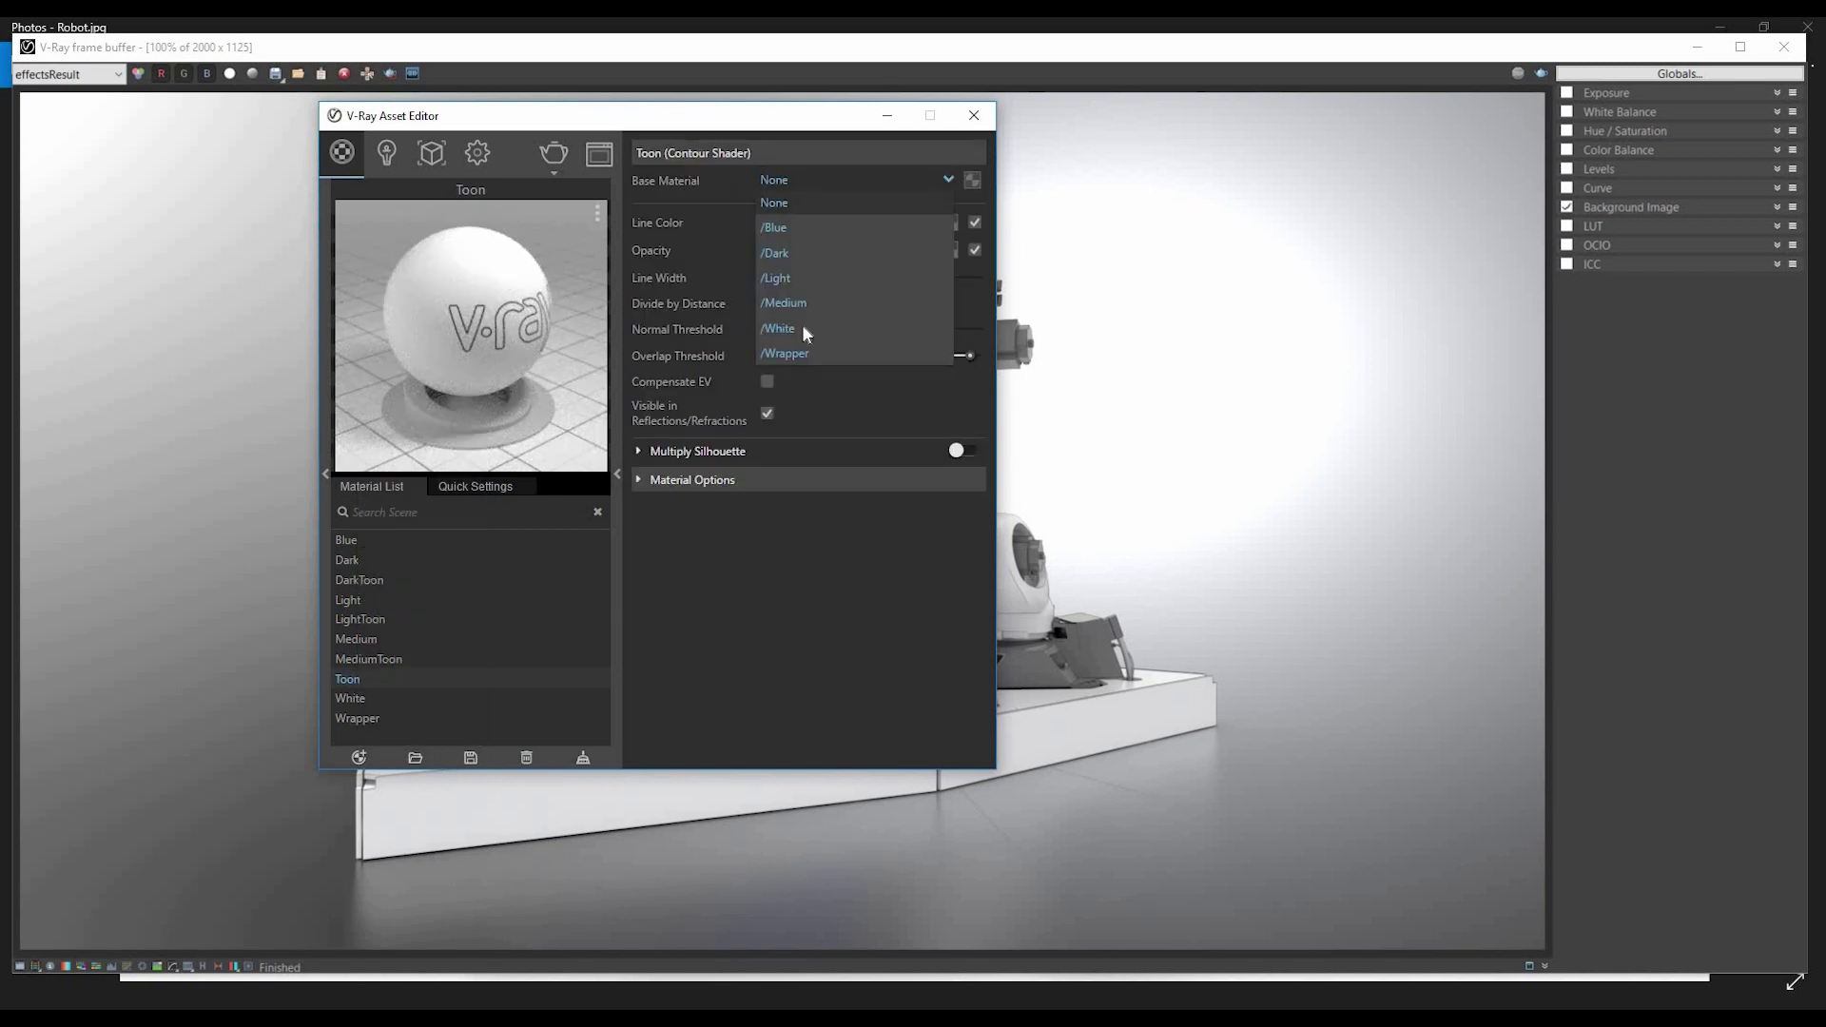
pyautogui.click(803, 329)
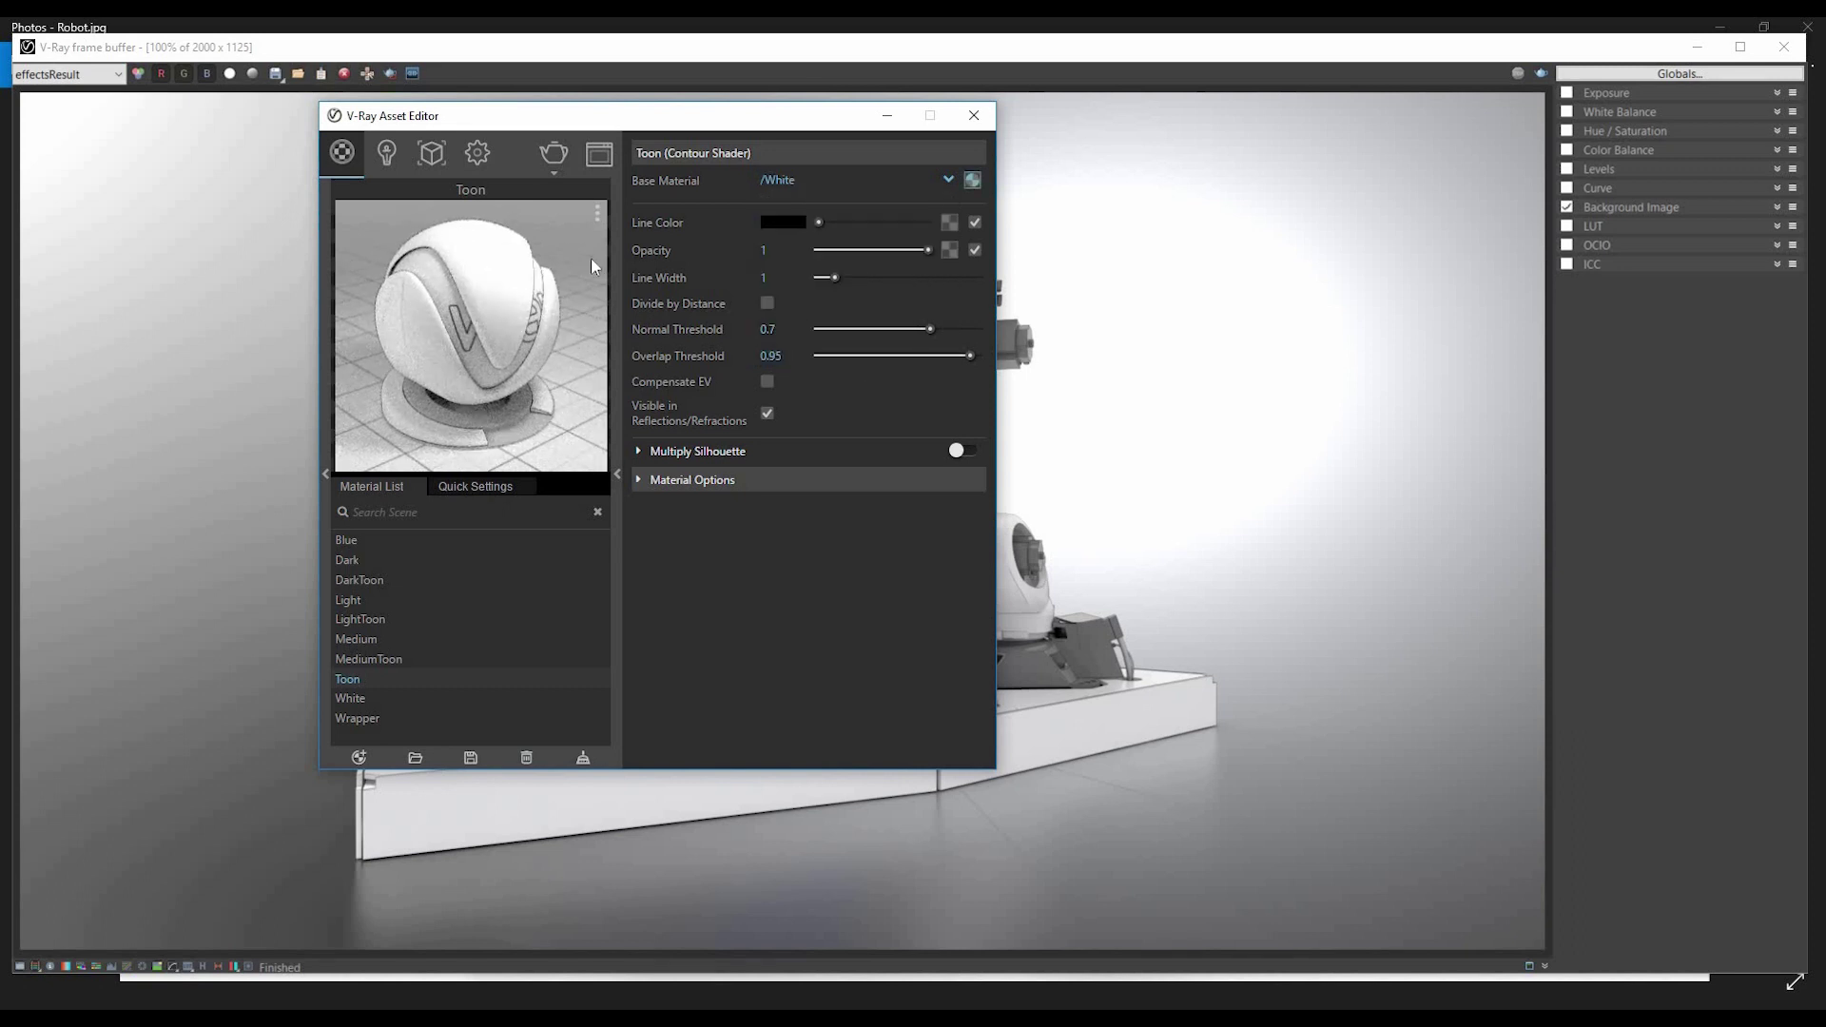
# Try a pure red line color on the Toon material and return it to black.
pyautogui.click(783, 222)
pyautogui.click(859, 383)
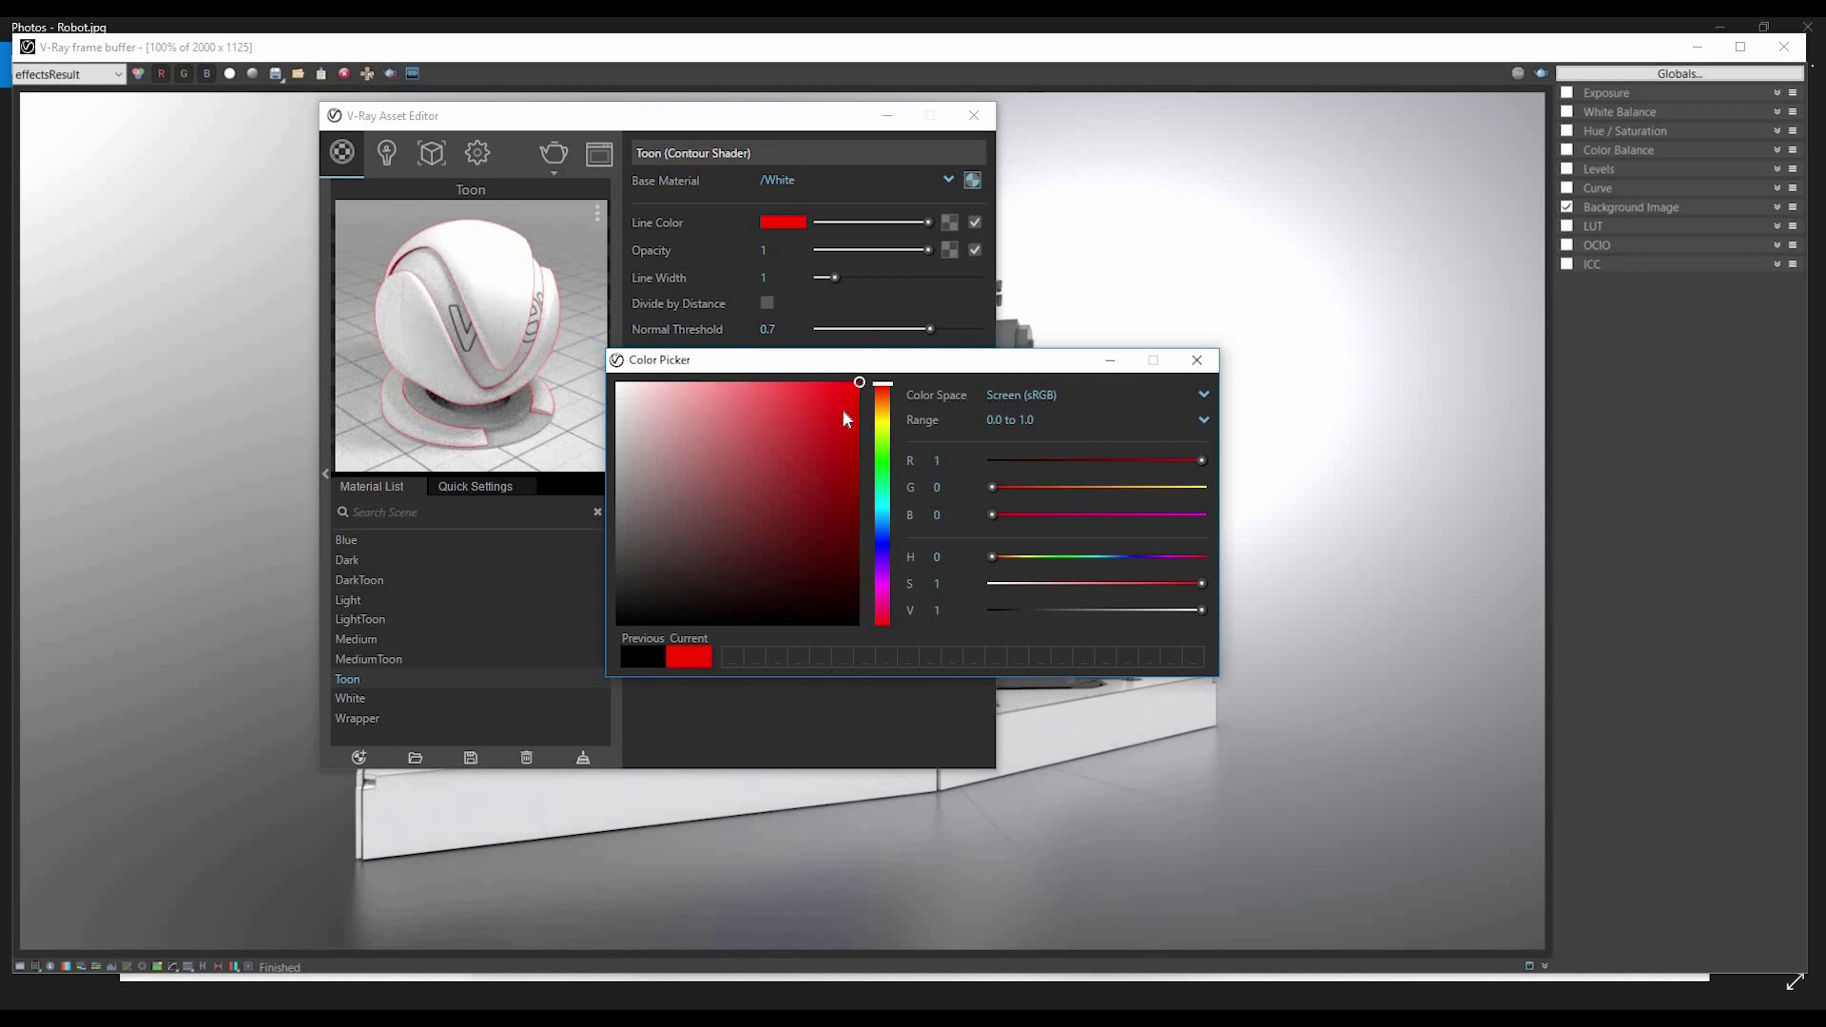
pyautogui.click(824, 434)
pyautogui.click(605, 627)
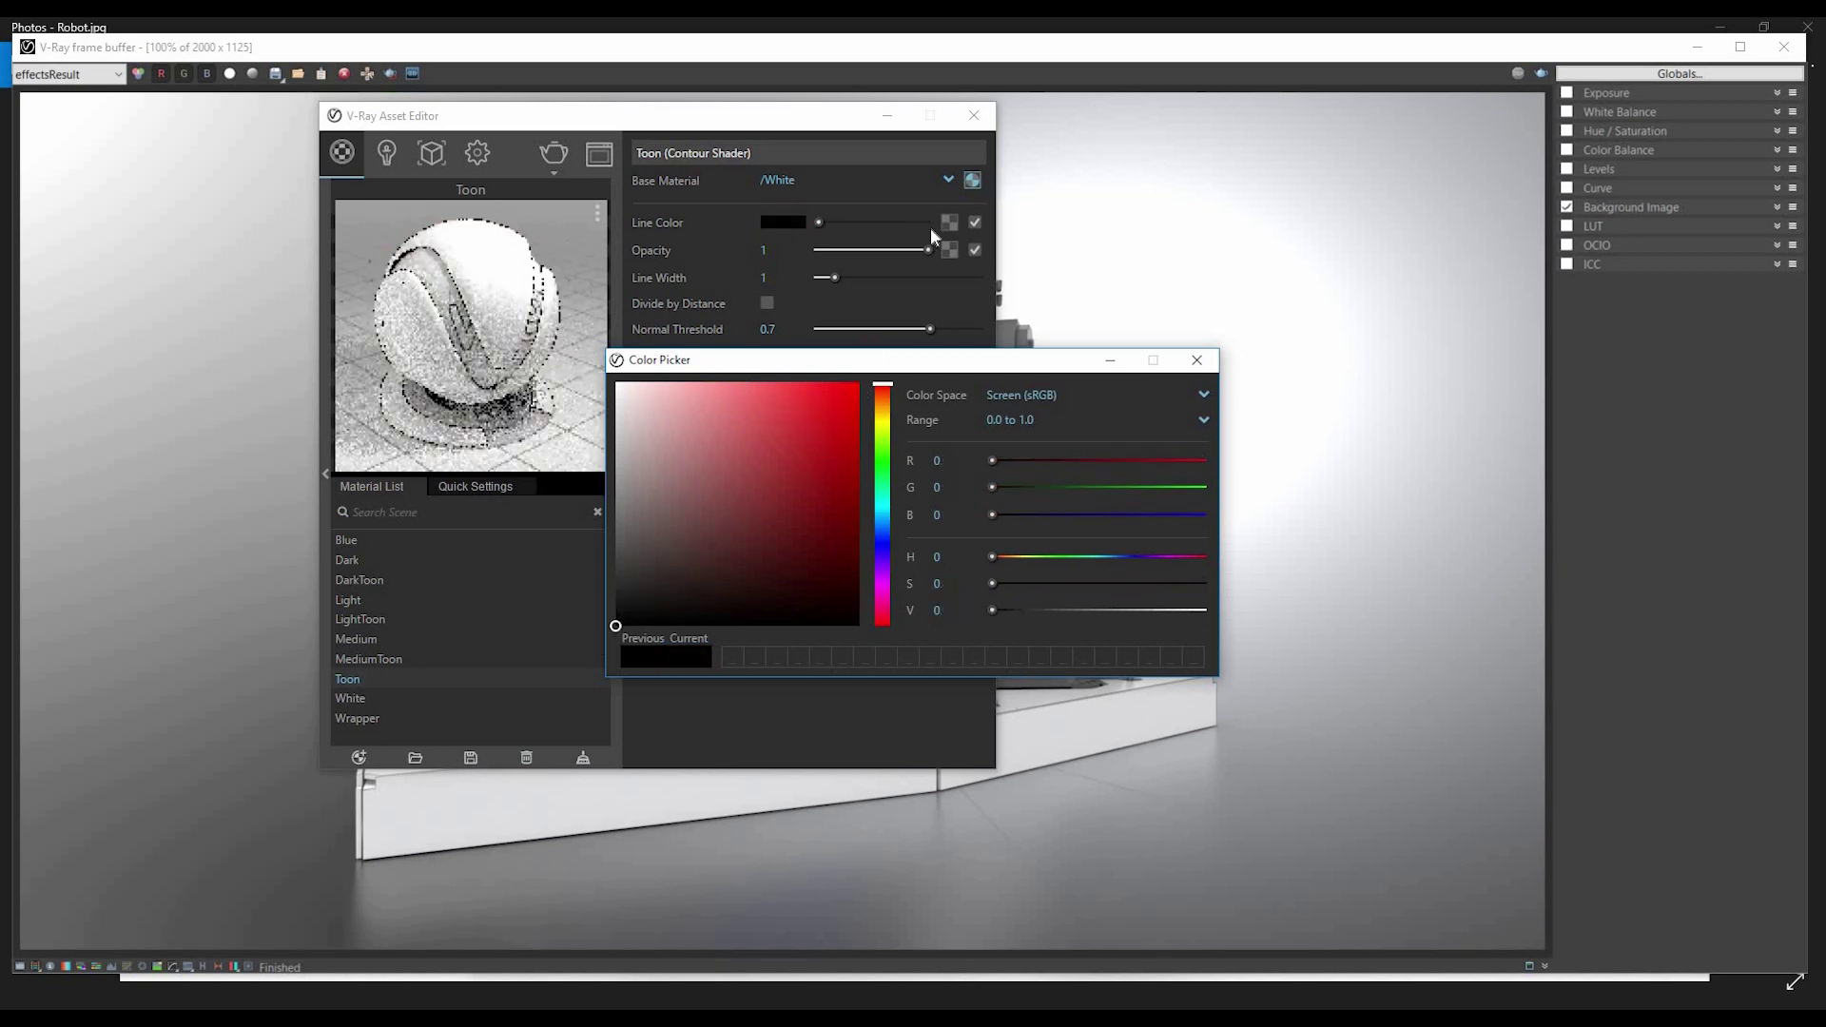
pyautogui.click(1200, 363)
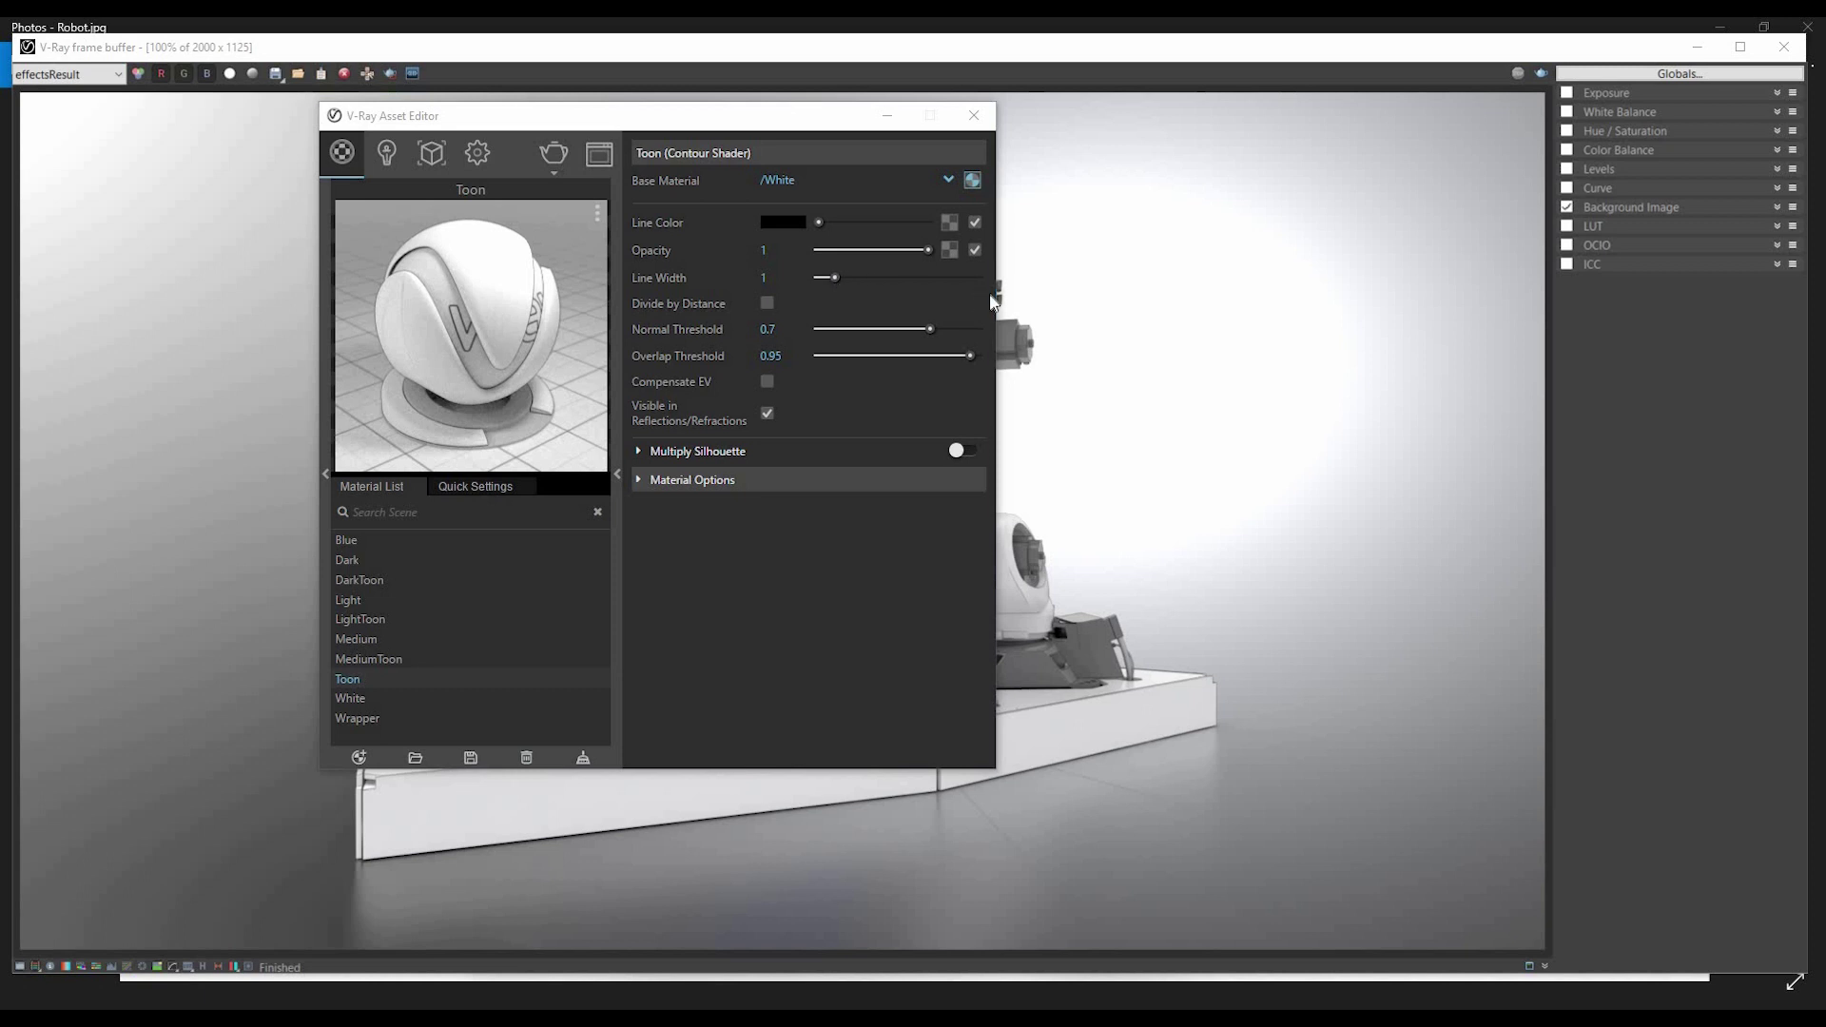
# Try a thick line width of 6.6 on the Toon material and return it to 1.
pyautogui.click(873, 295)
pyautogui.click(924, 283)
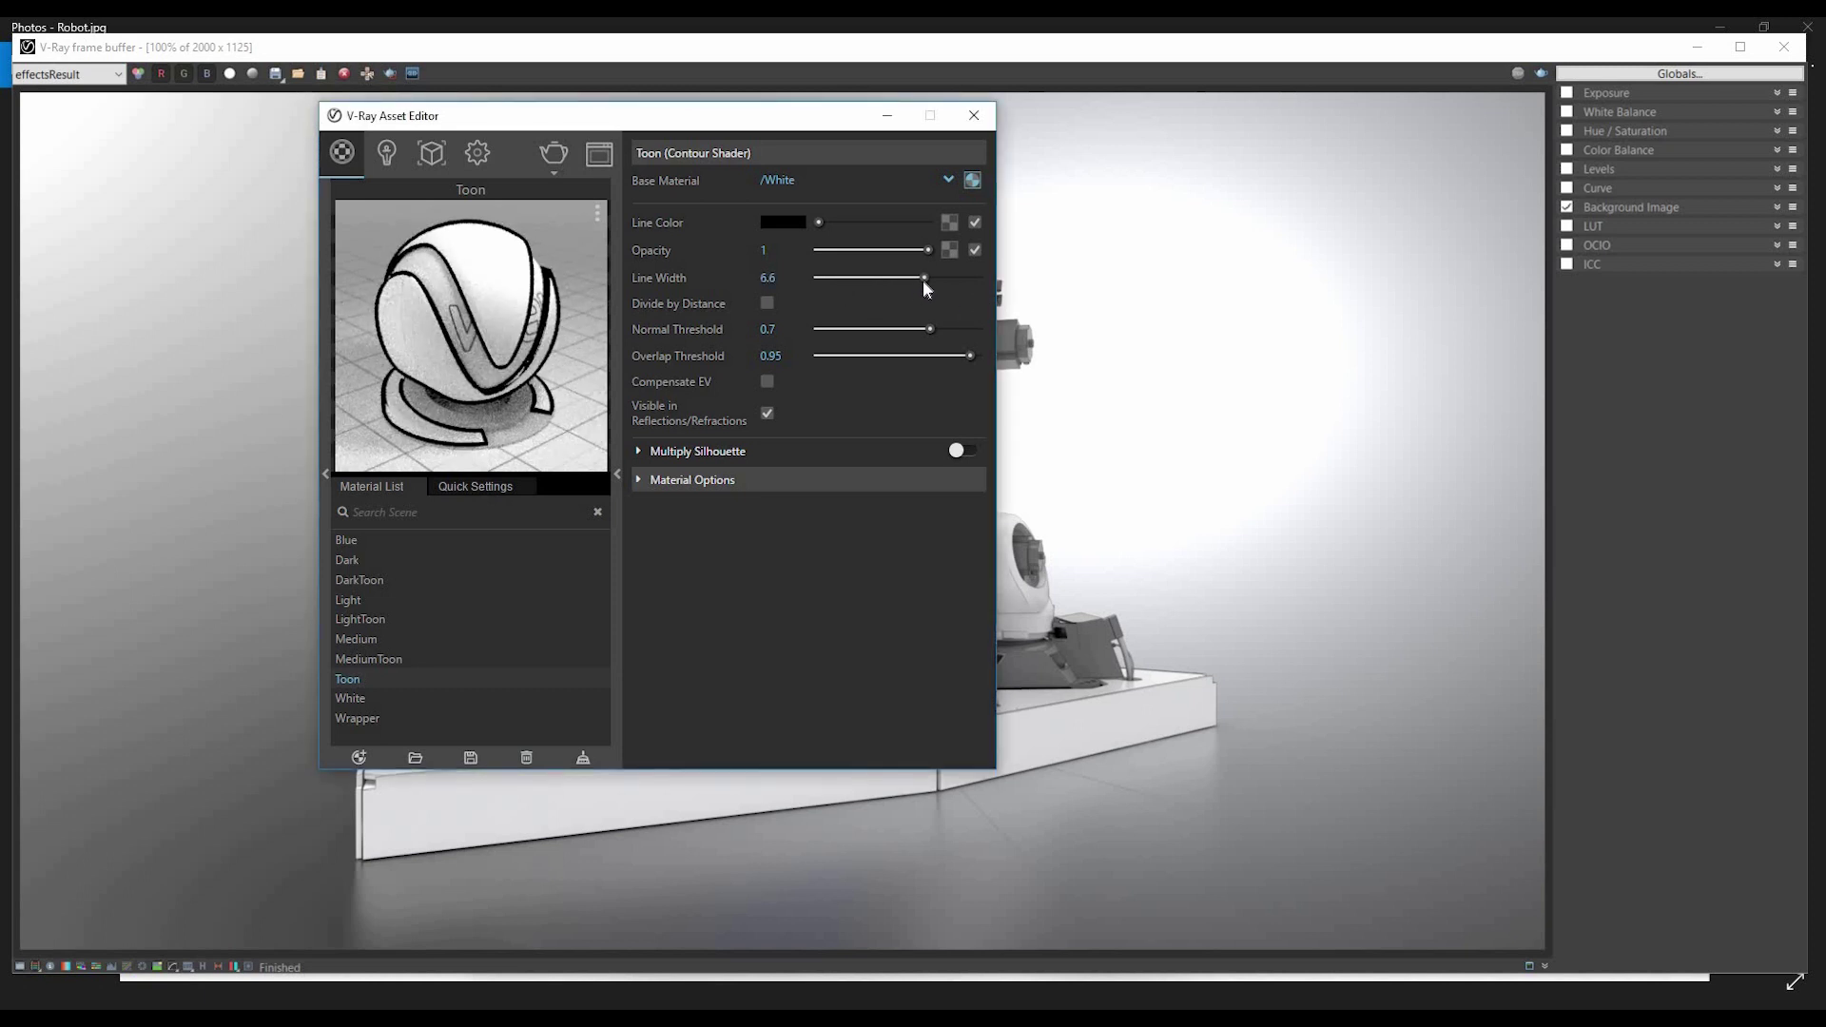
pyautogui.click(831, 285)
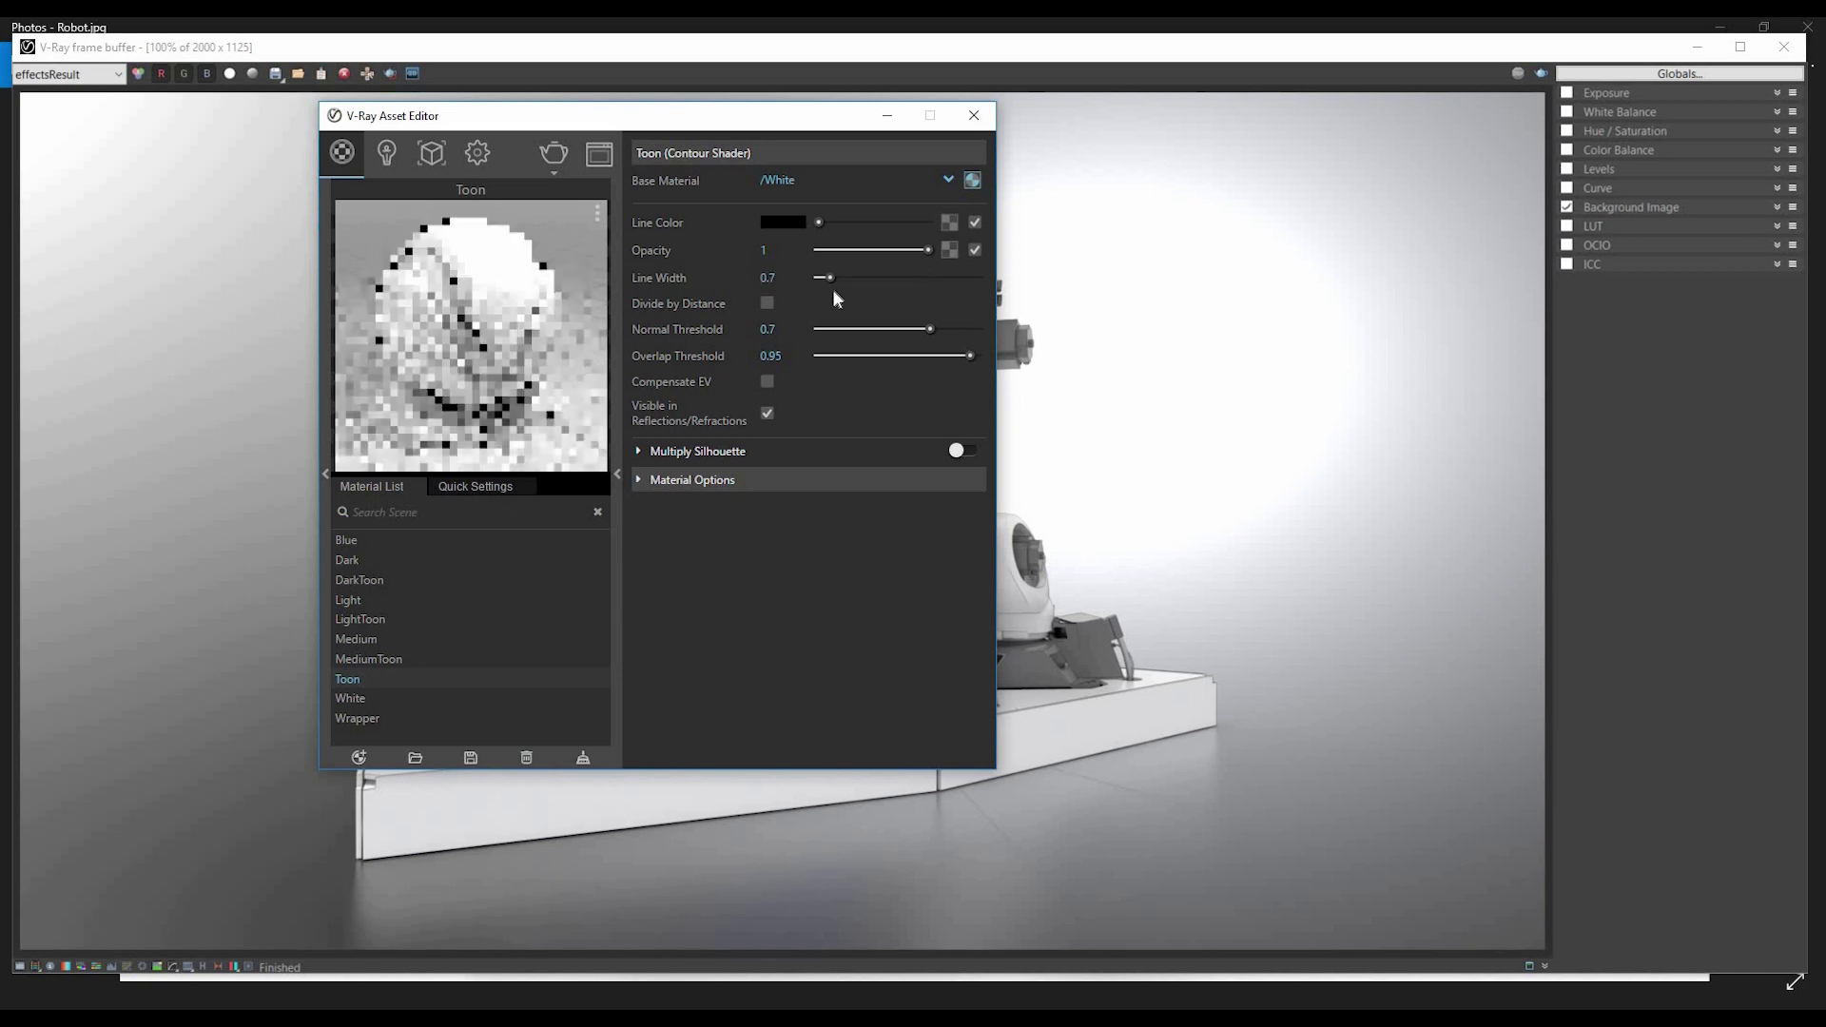
pyautogui.moveTo(831, 289); pyautogui.dragTo(834, 289)
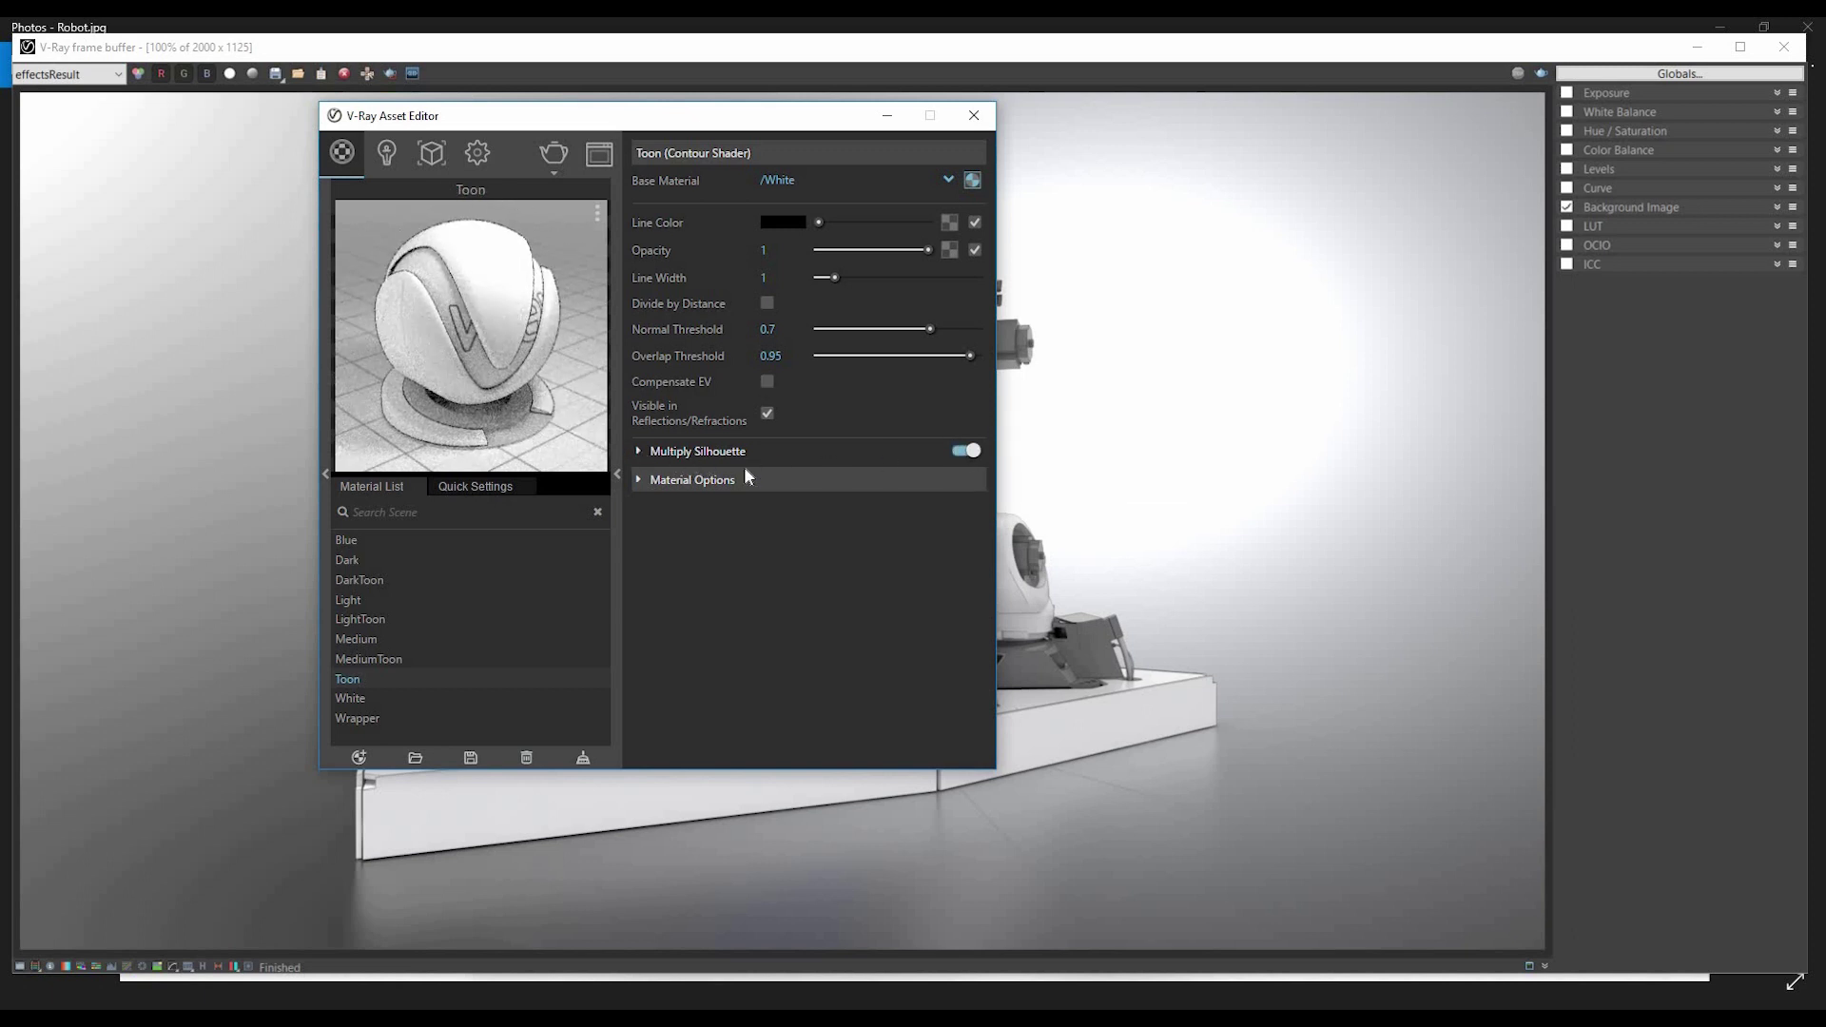
# Turn on Multiply Silhouette for the Toon material and set its multiplier to 2.
pyautogui.click(639, 452)
pyautogui.moveTo(825, 478); pyautogui.dragTo(904, 478)
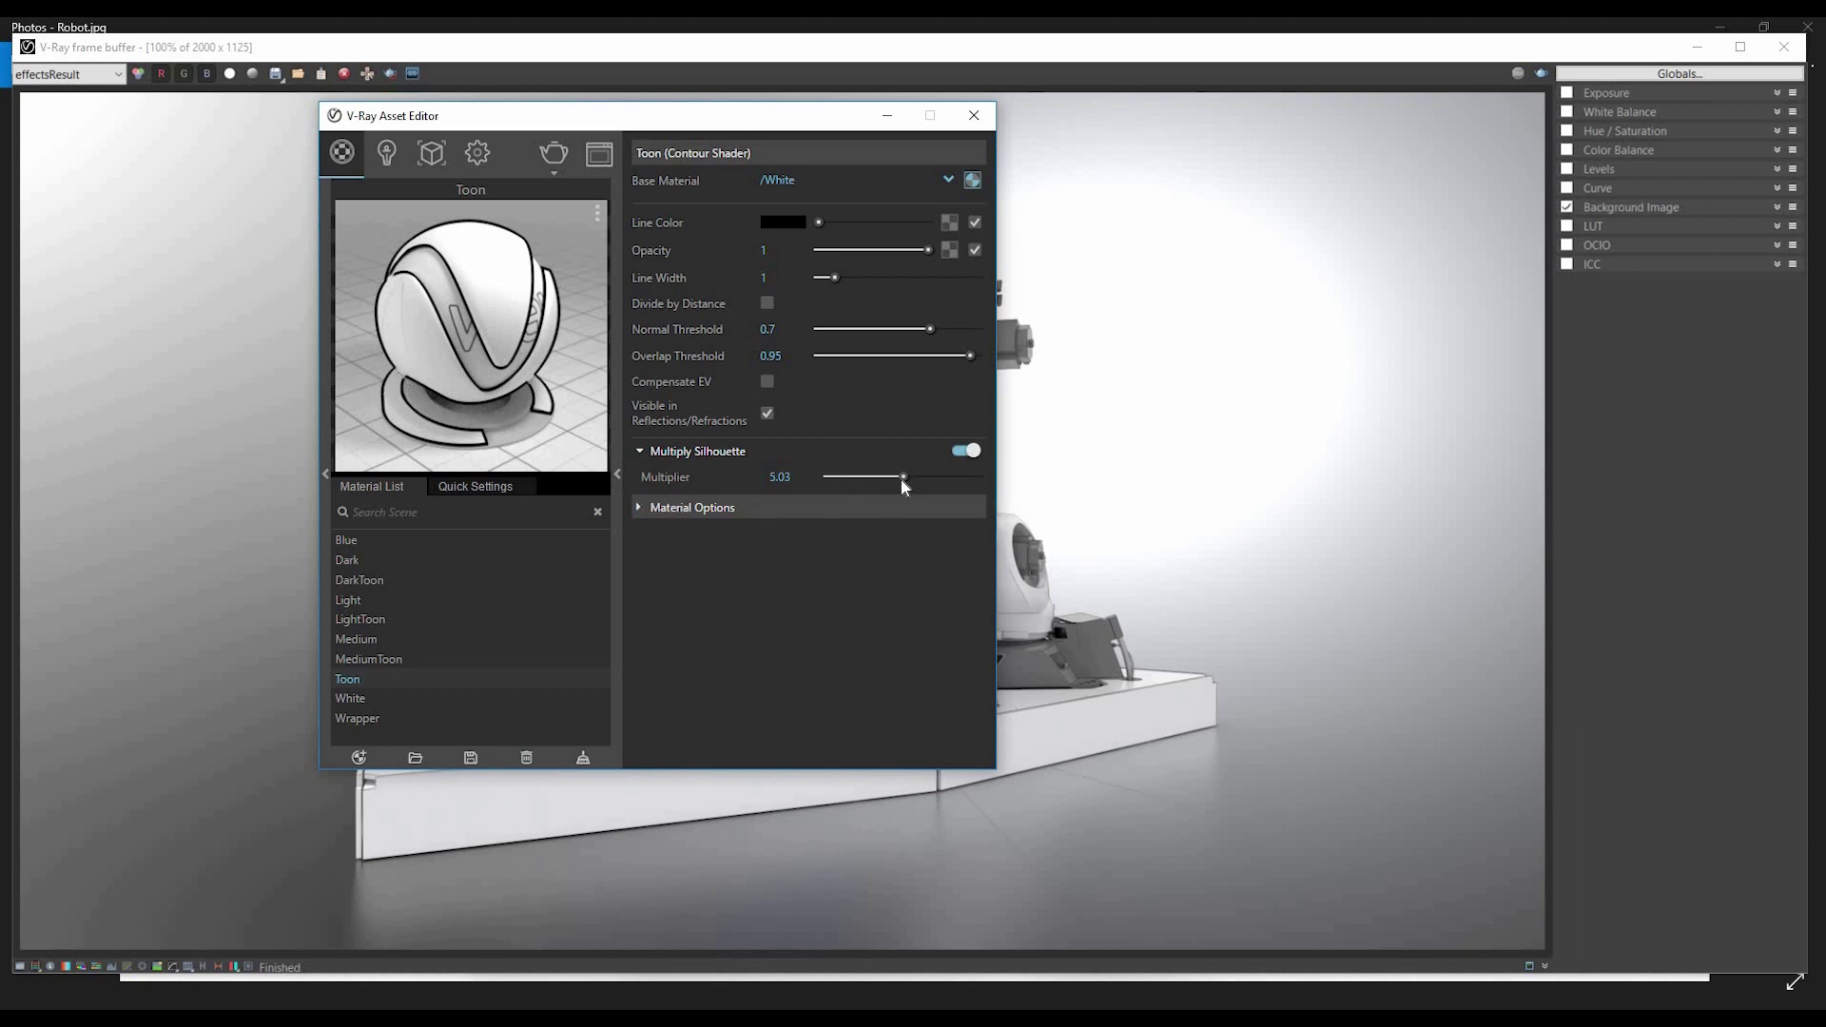
pyautogui.moveTo(903, 481); pyautogui.dragTo(856, 485)
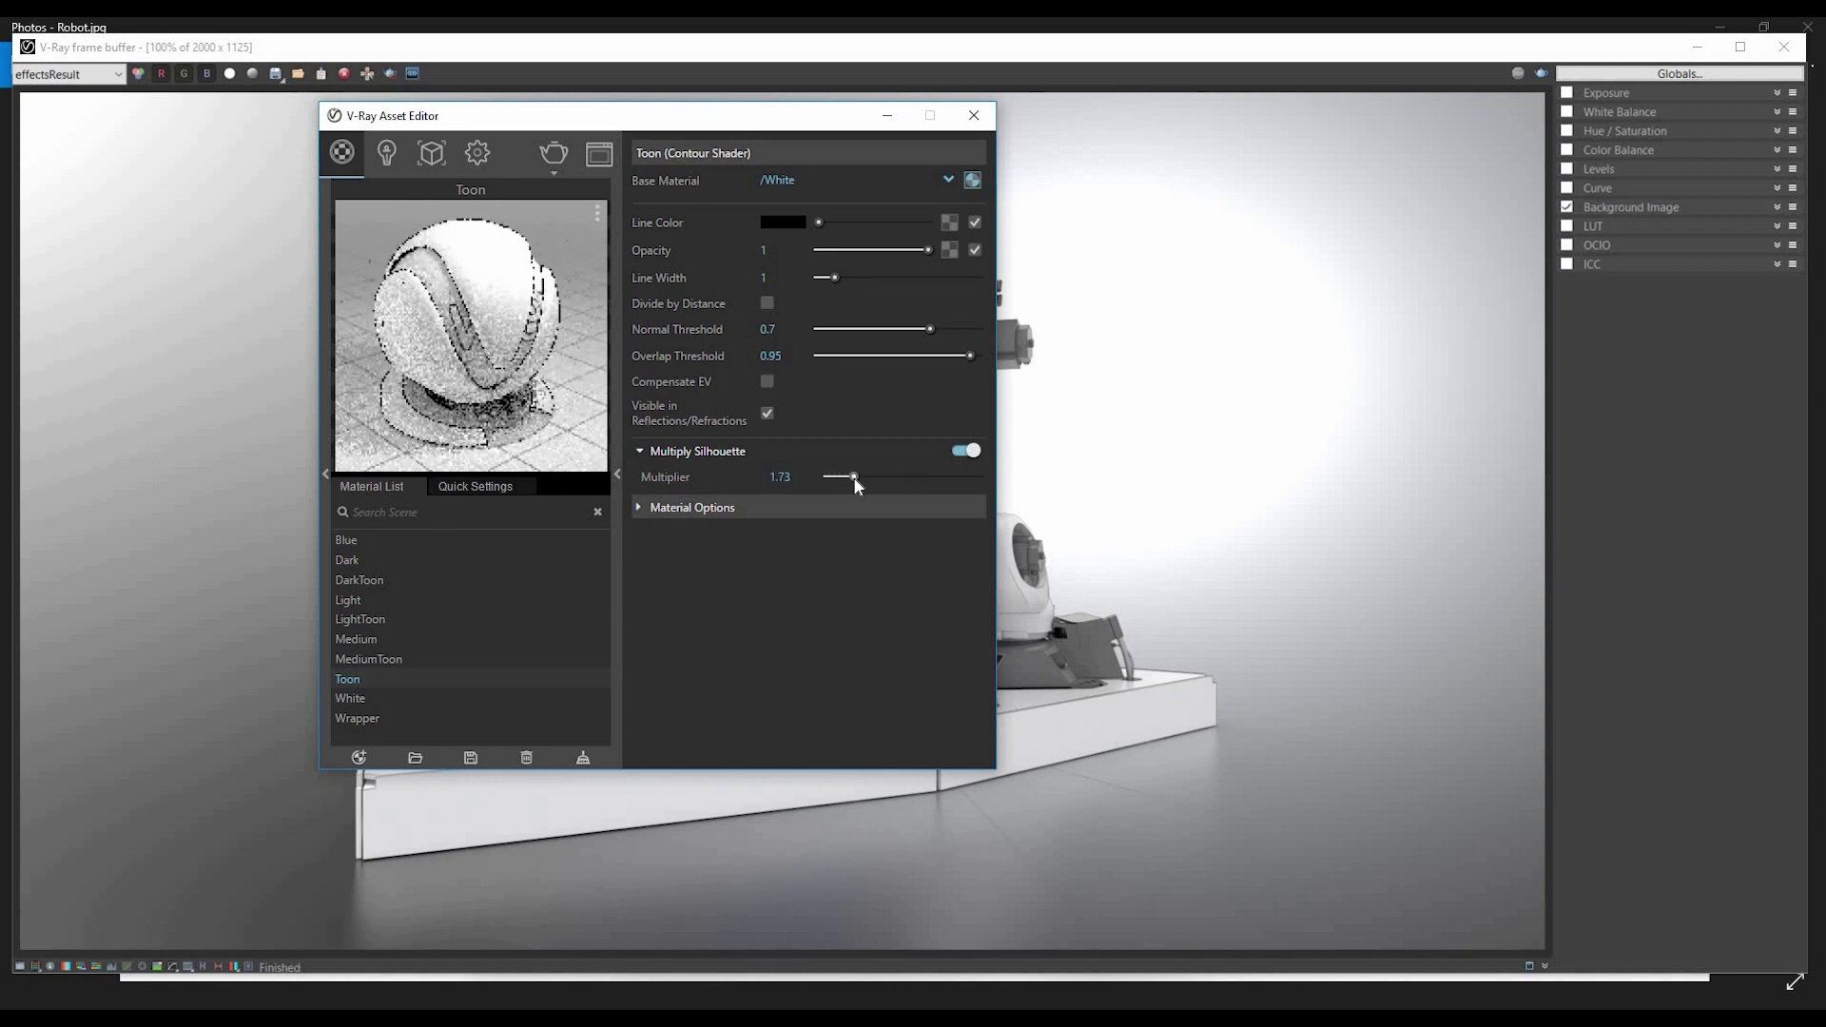
pyautogui.click(780, 477)
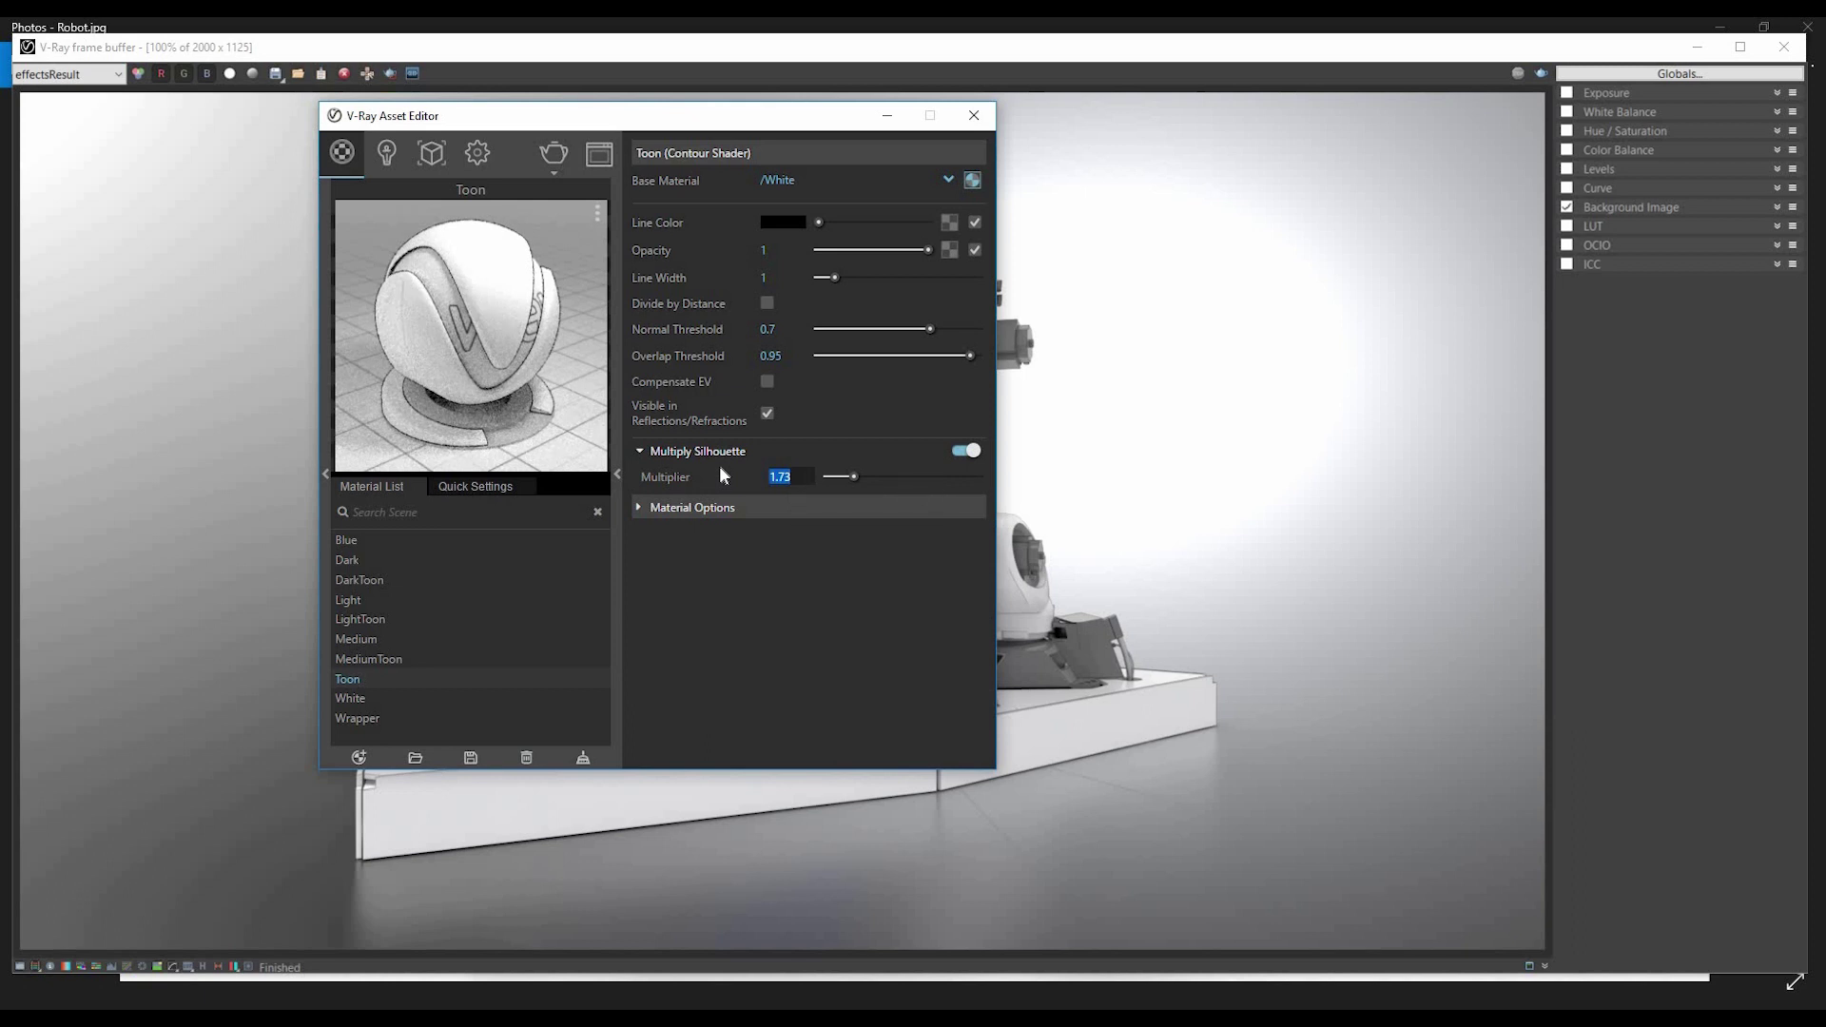
pyautogui.write('2')
pyautogui.press('Return')
pyautogui.click(639, 451)
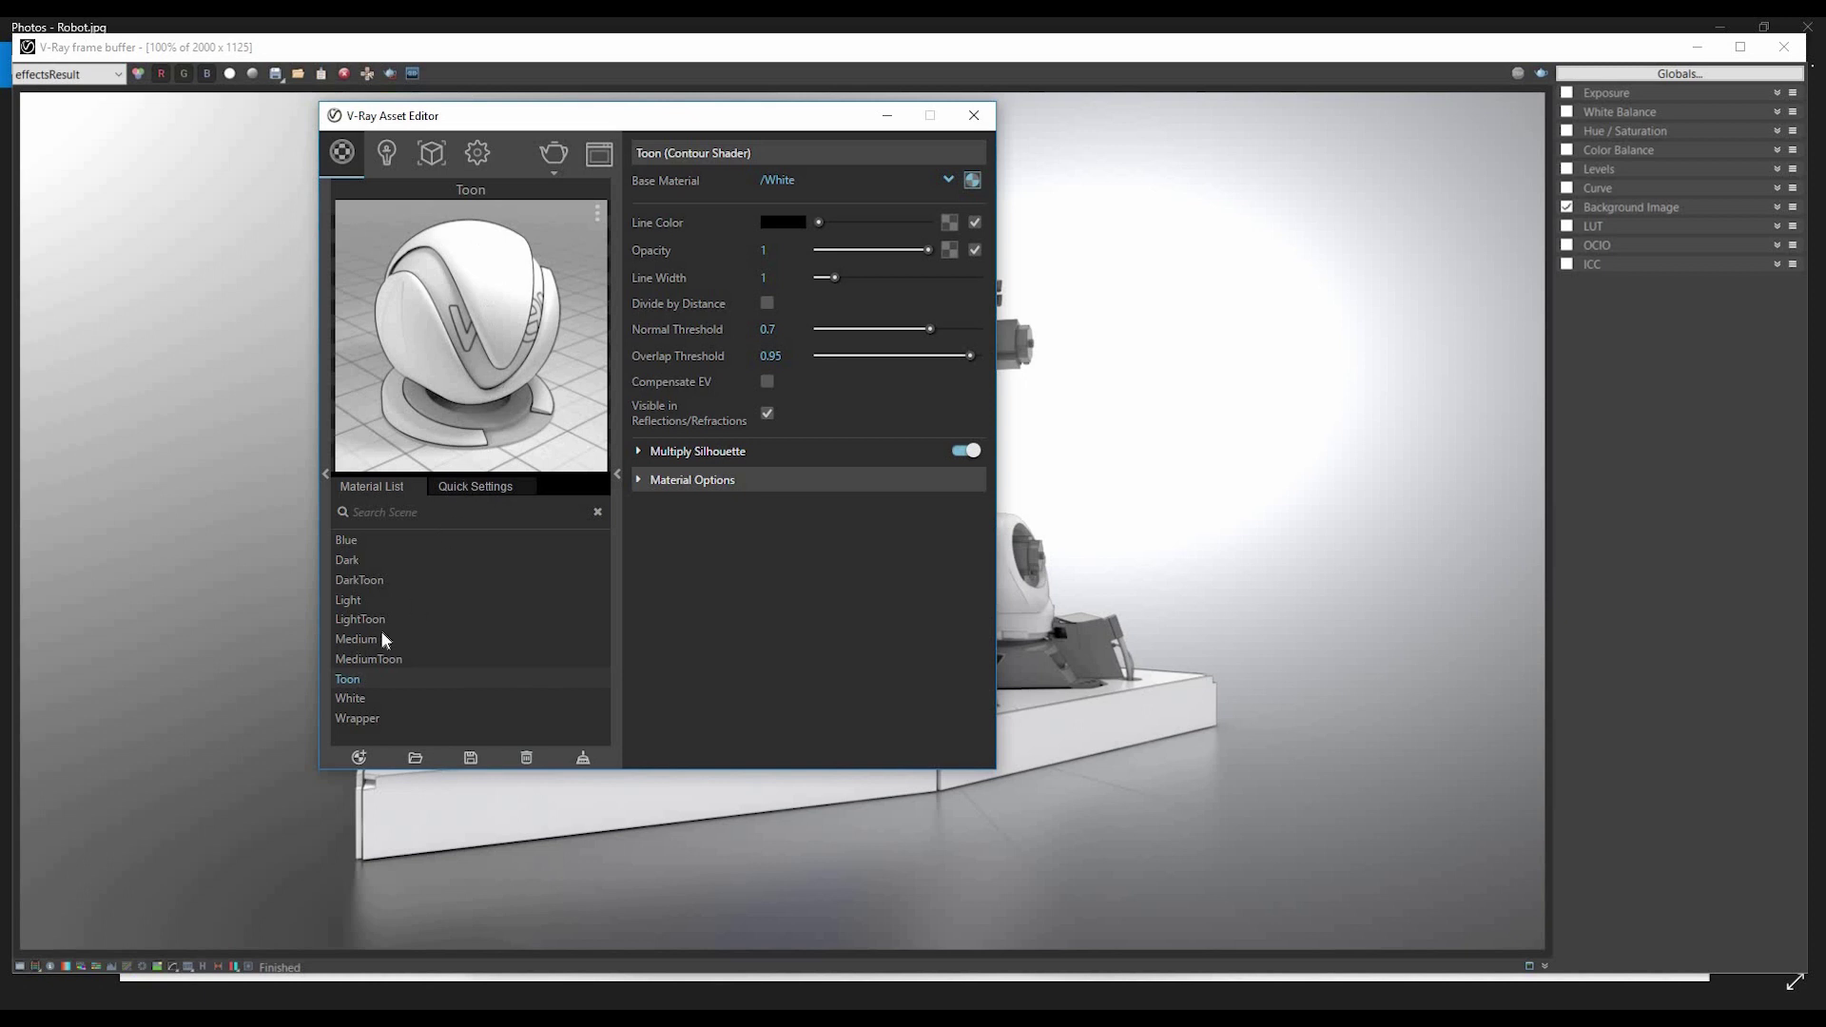
# Review the settings of the LightToon, DarkToon, MediumToon and Blue materials, including LightToon's silhouette multiplier.
pyautogui.click(350, 619)
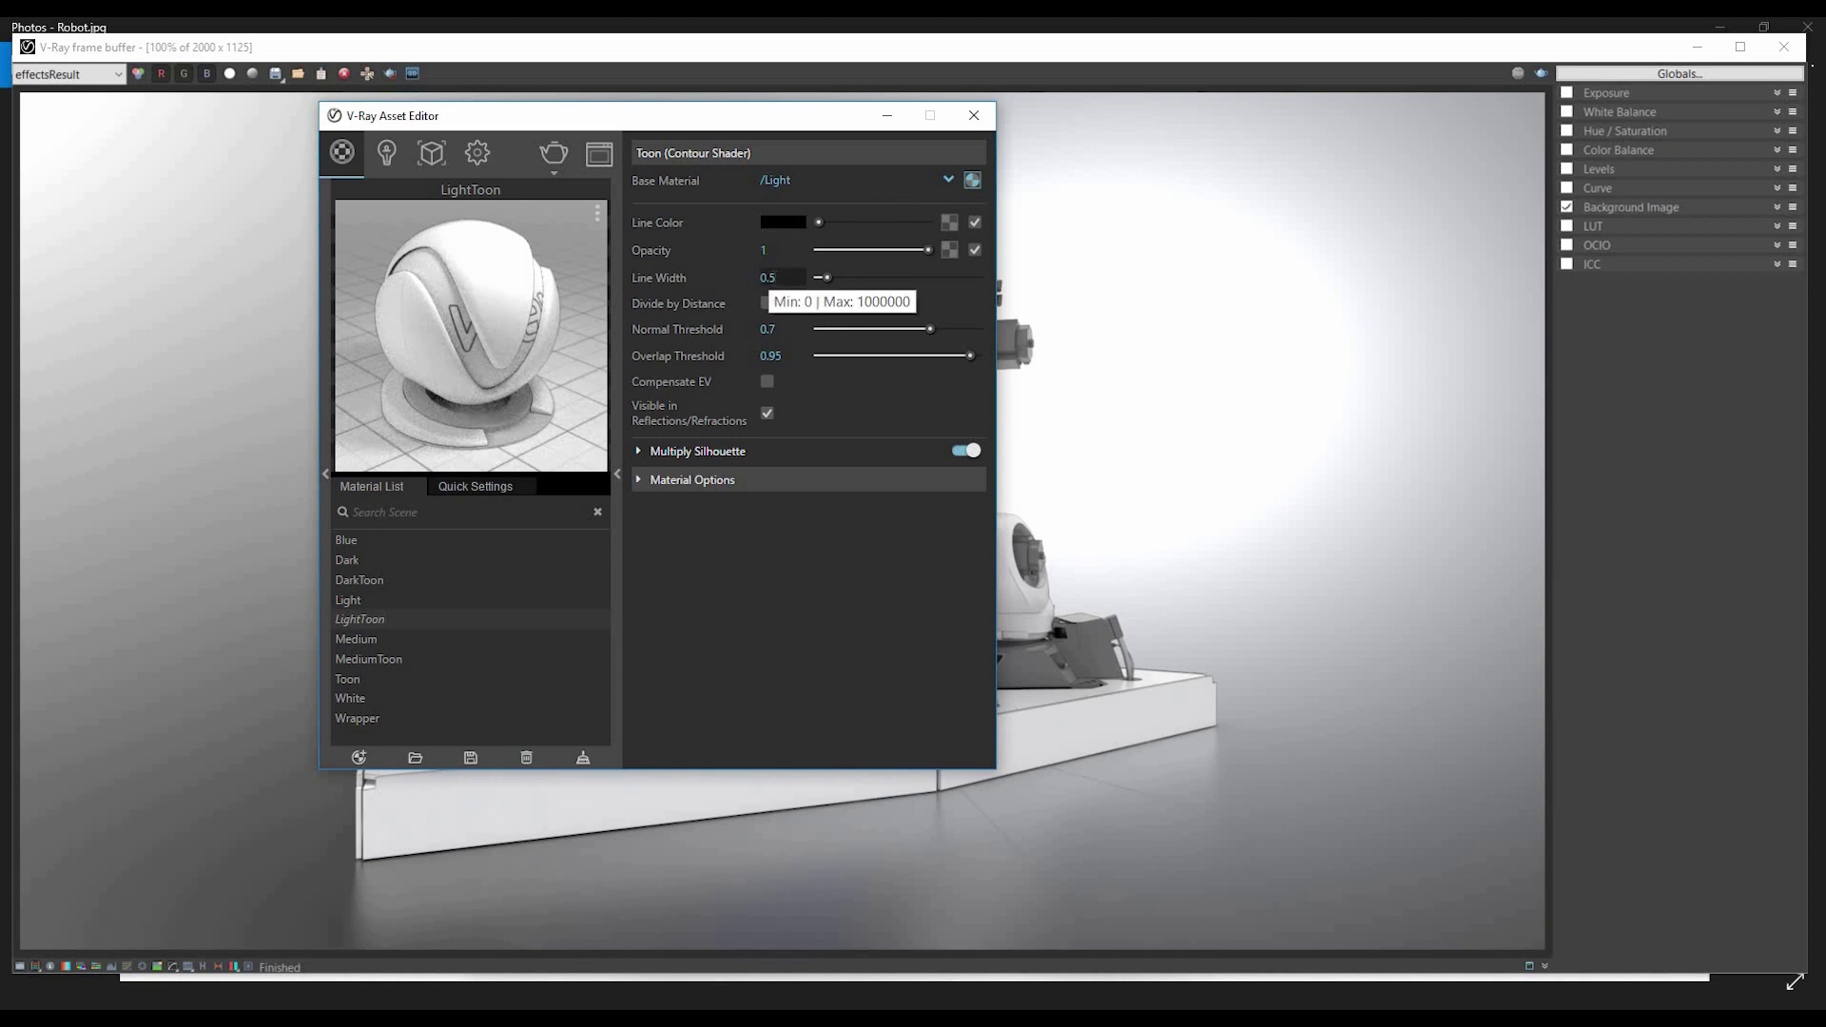
pyautogui.click(638, 452)
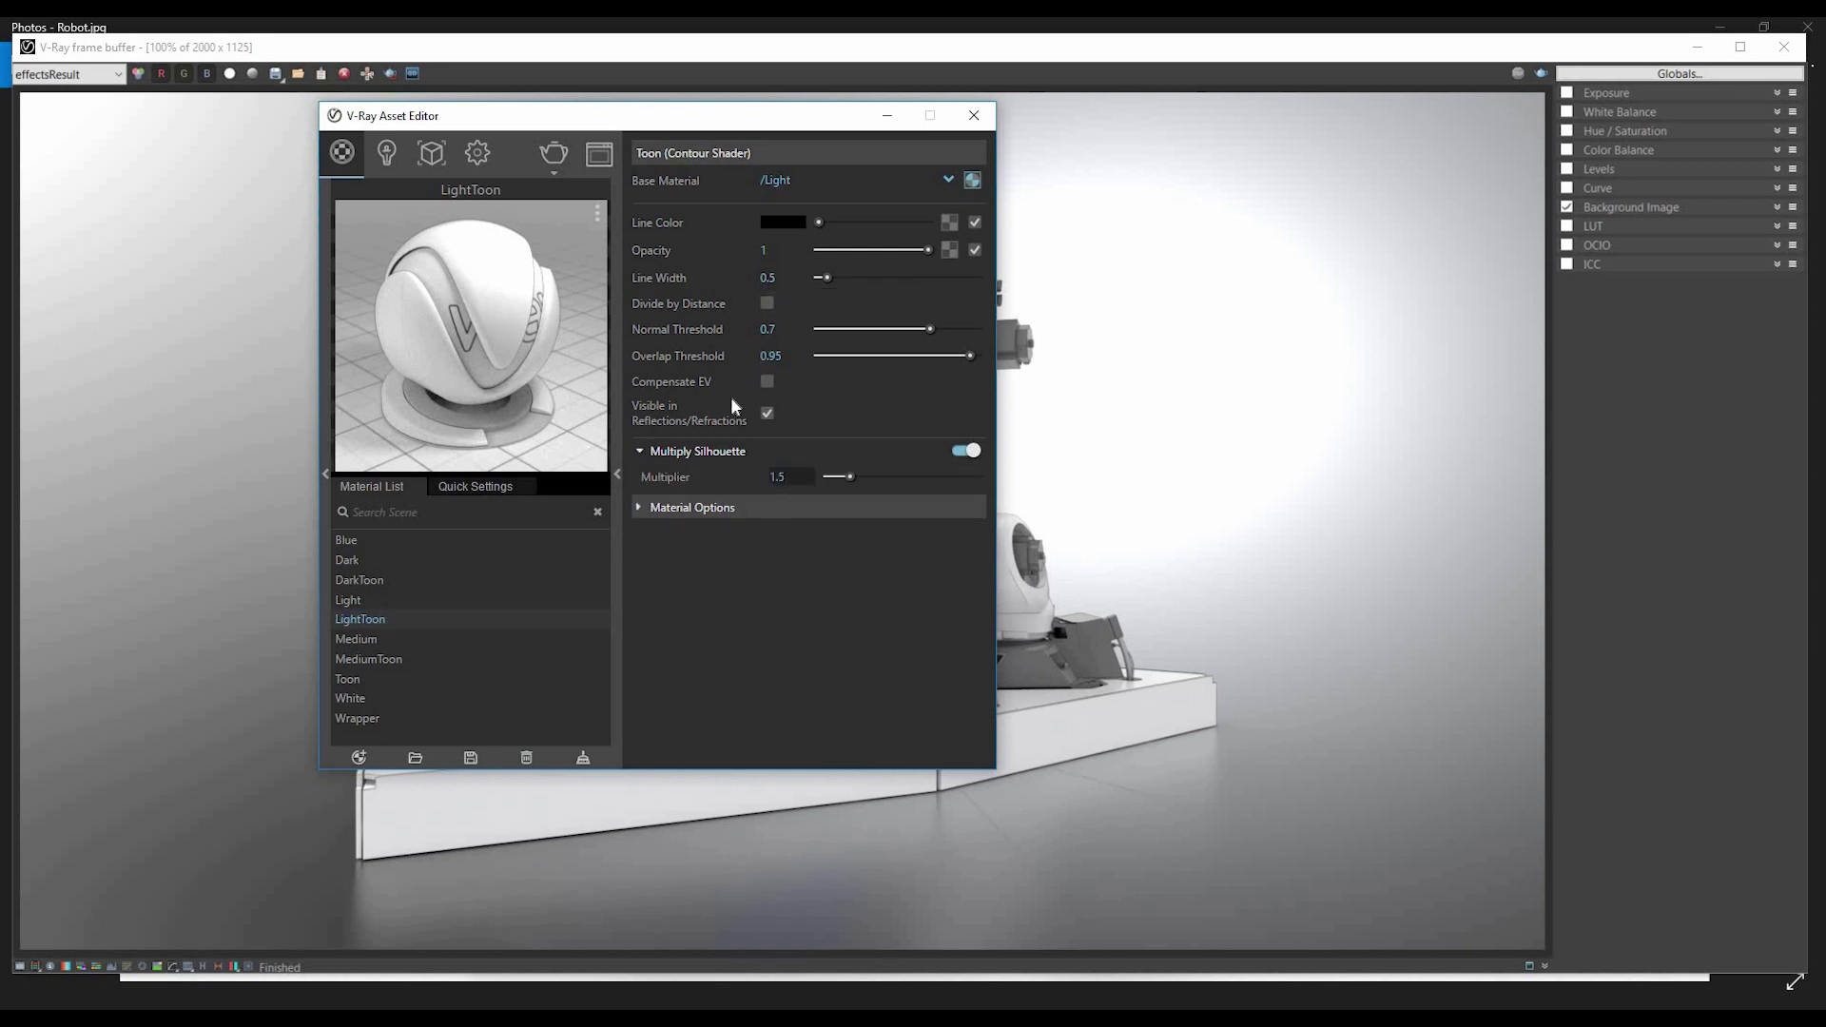
pyautogui.click(640, 453)
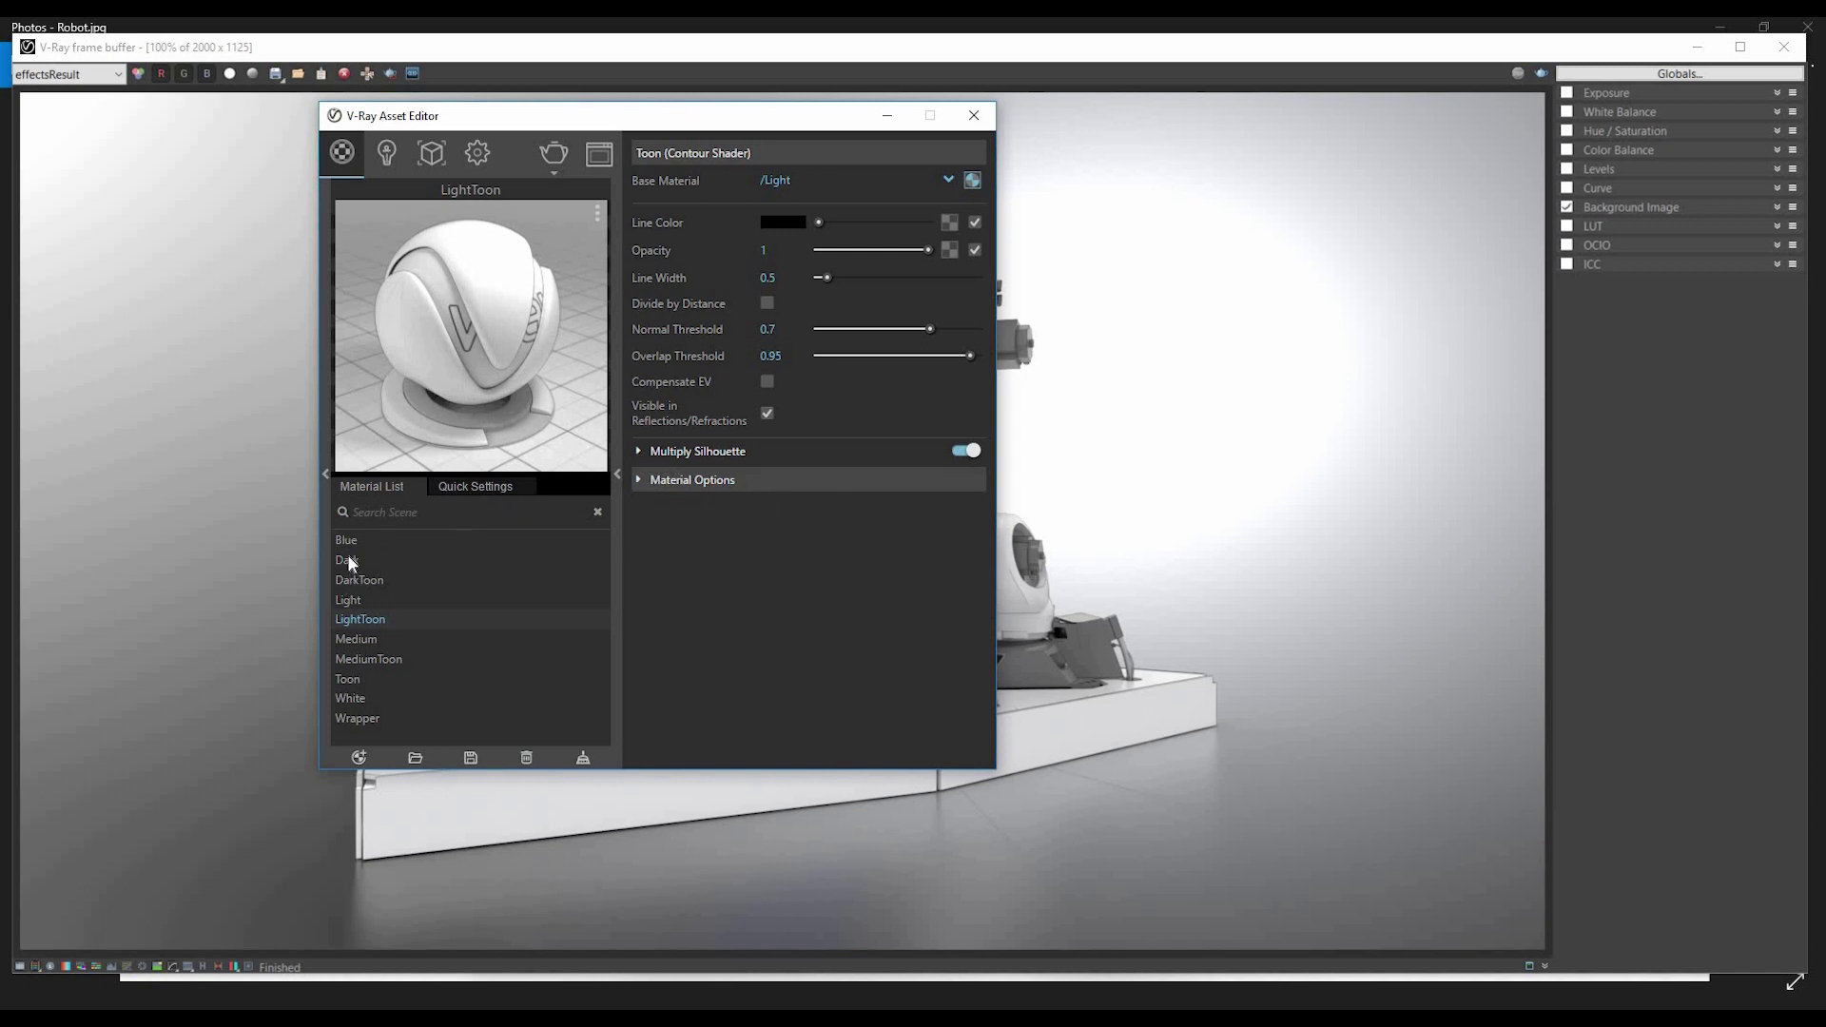
pyautogui.click(353, 582)
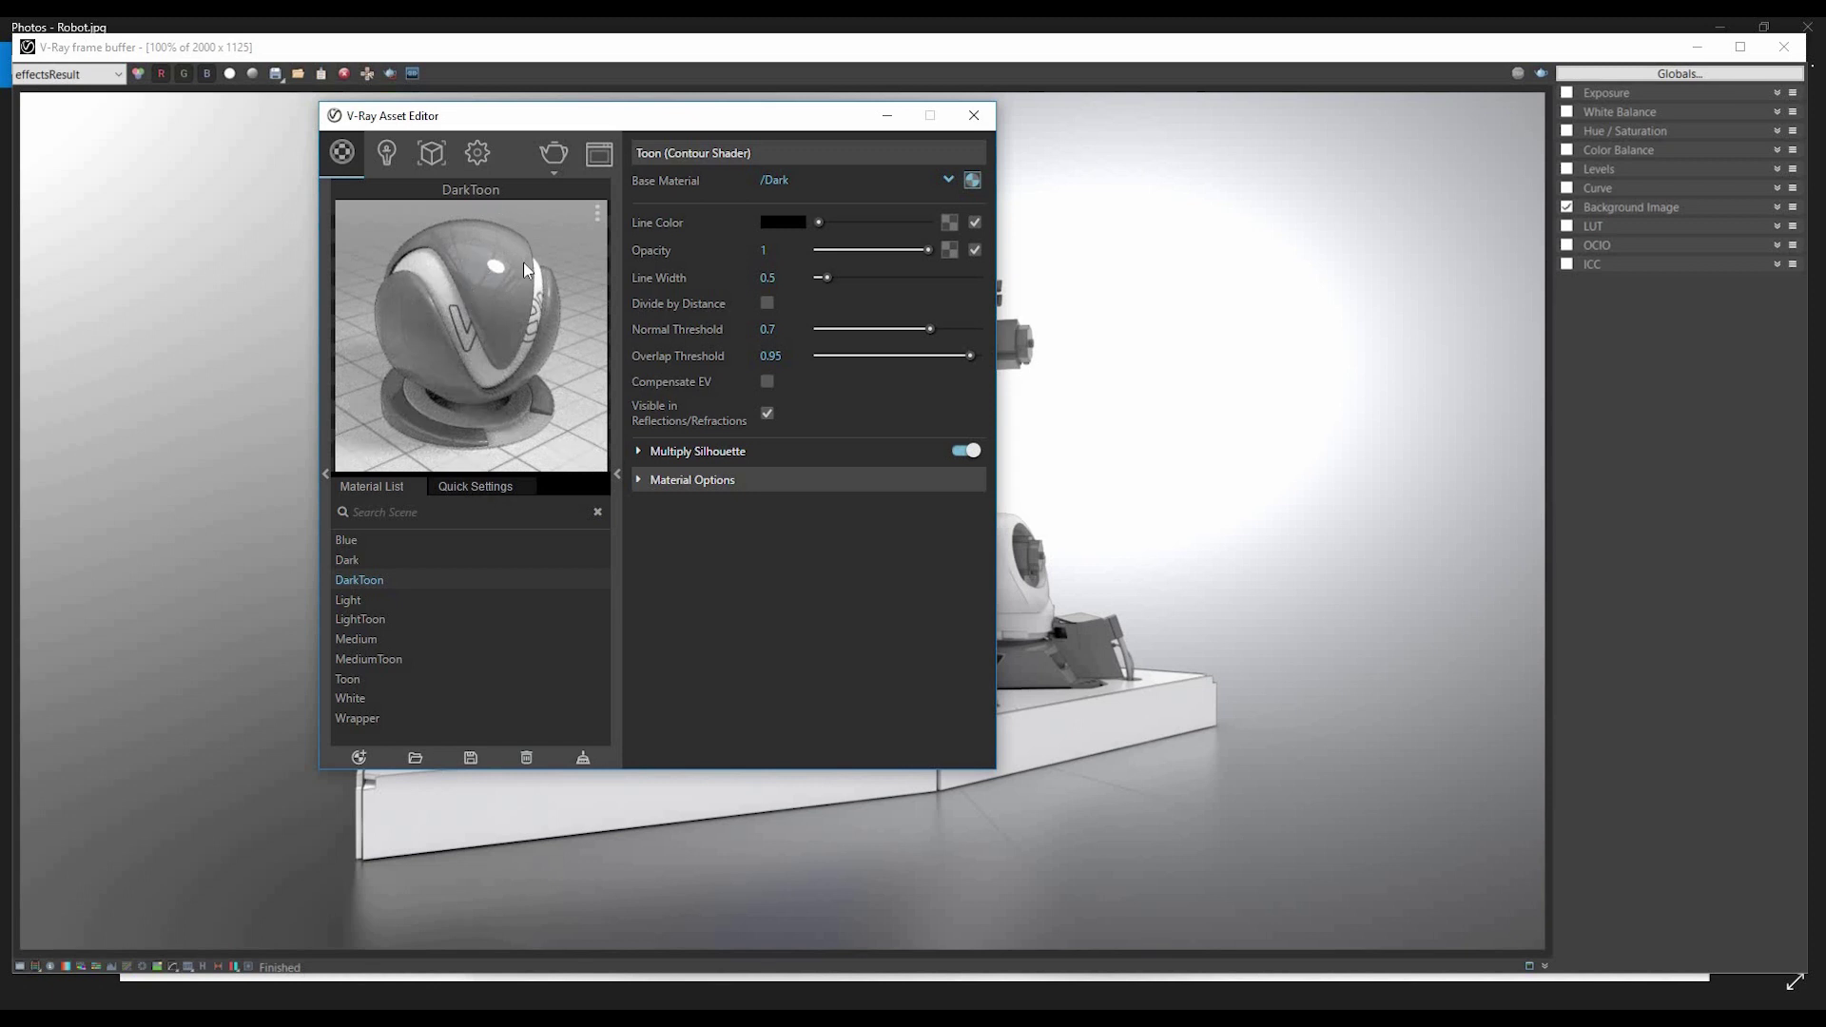
pyautogui.click(369, 660)
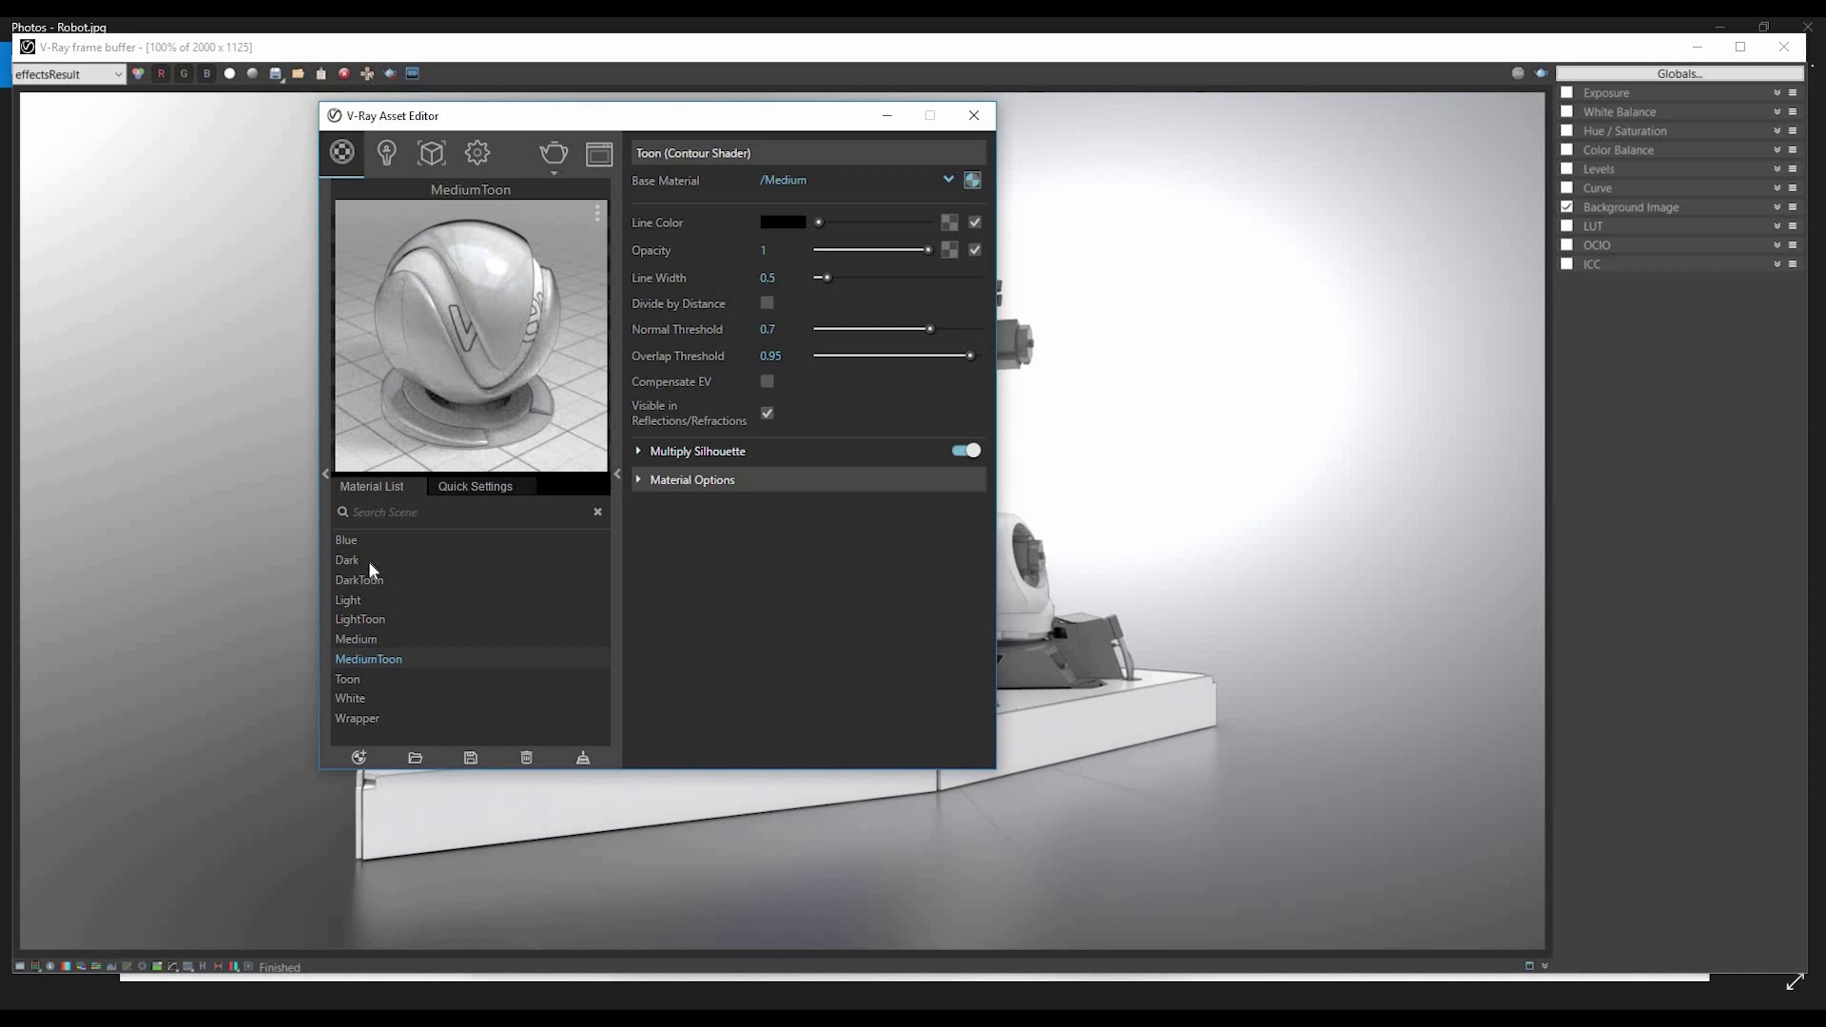
pyautogui.click(347, 539)
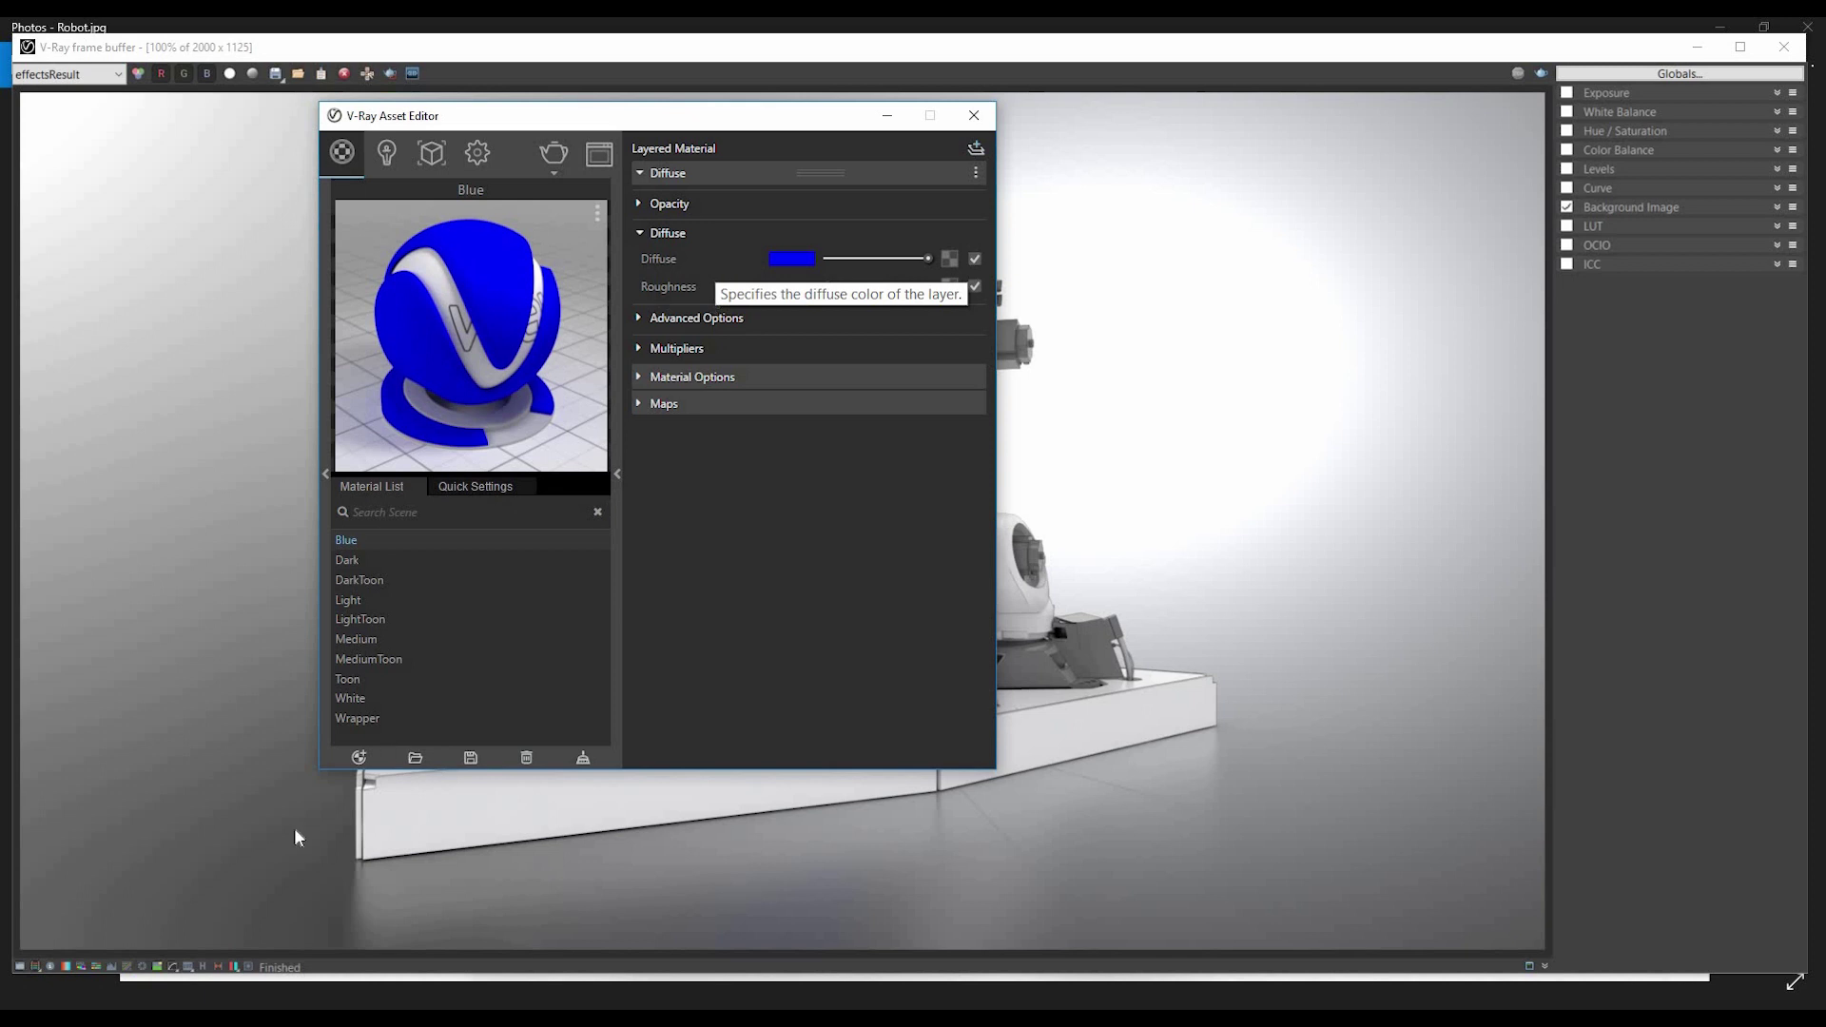
# Show the Wrapper material's settings and move the Asset Editor aside to view the ground and background in the rendered image.
pyautogui.click(358, 723)
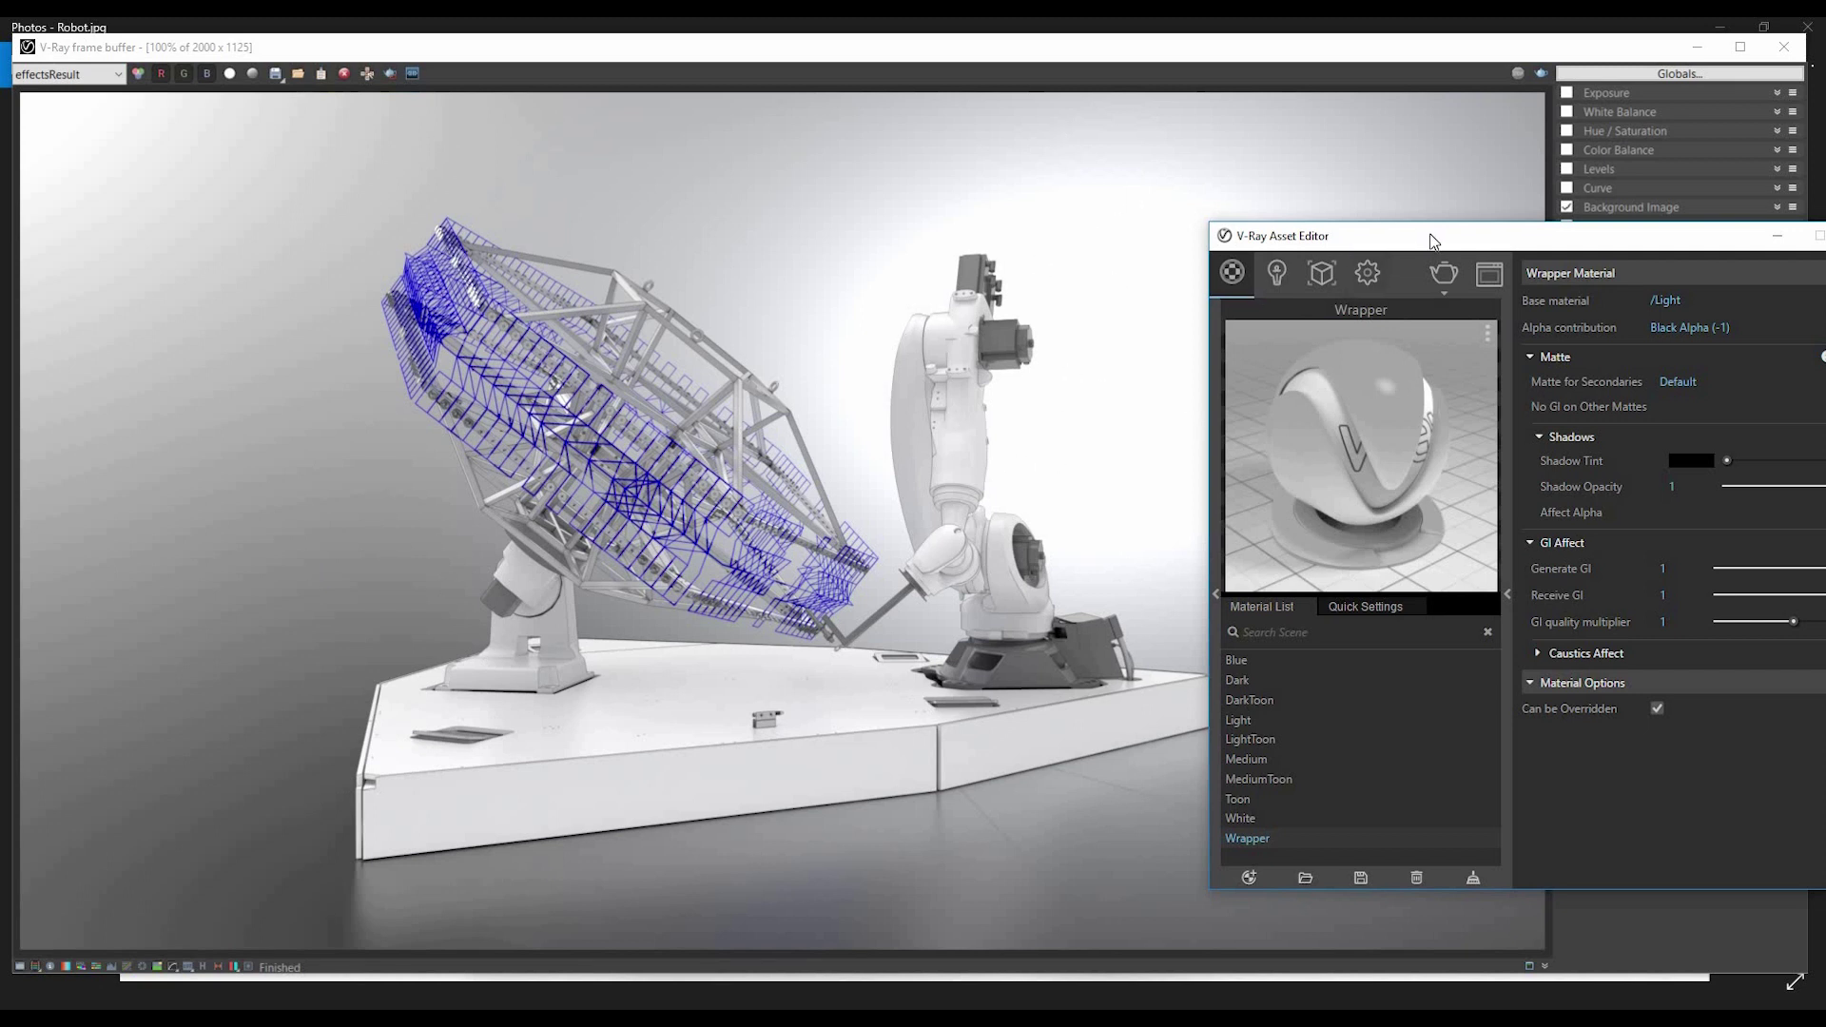
pyautogui.moveTo(1571, 229); pyautogui.dragTo(1708, 219)
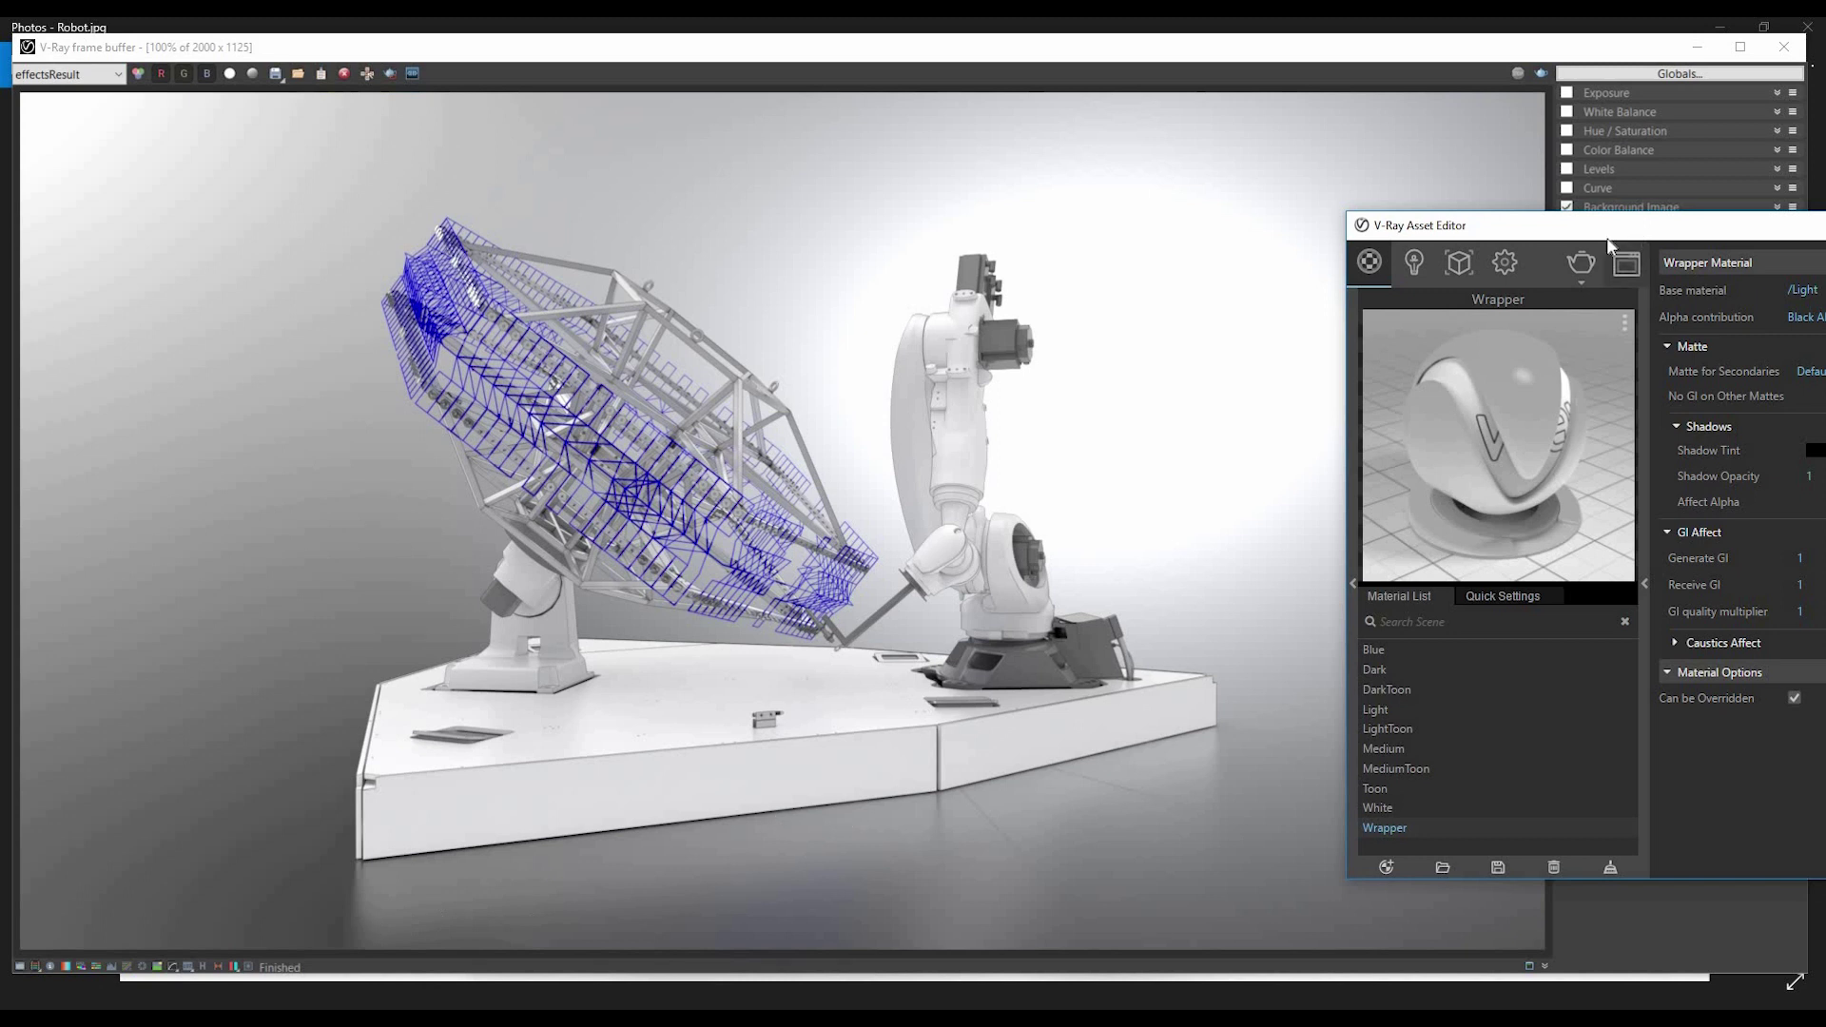
pyautogui.moveTo(1635, 225); pyautogui.dragTo(388, 150)
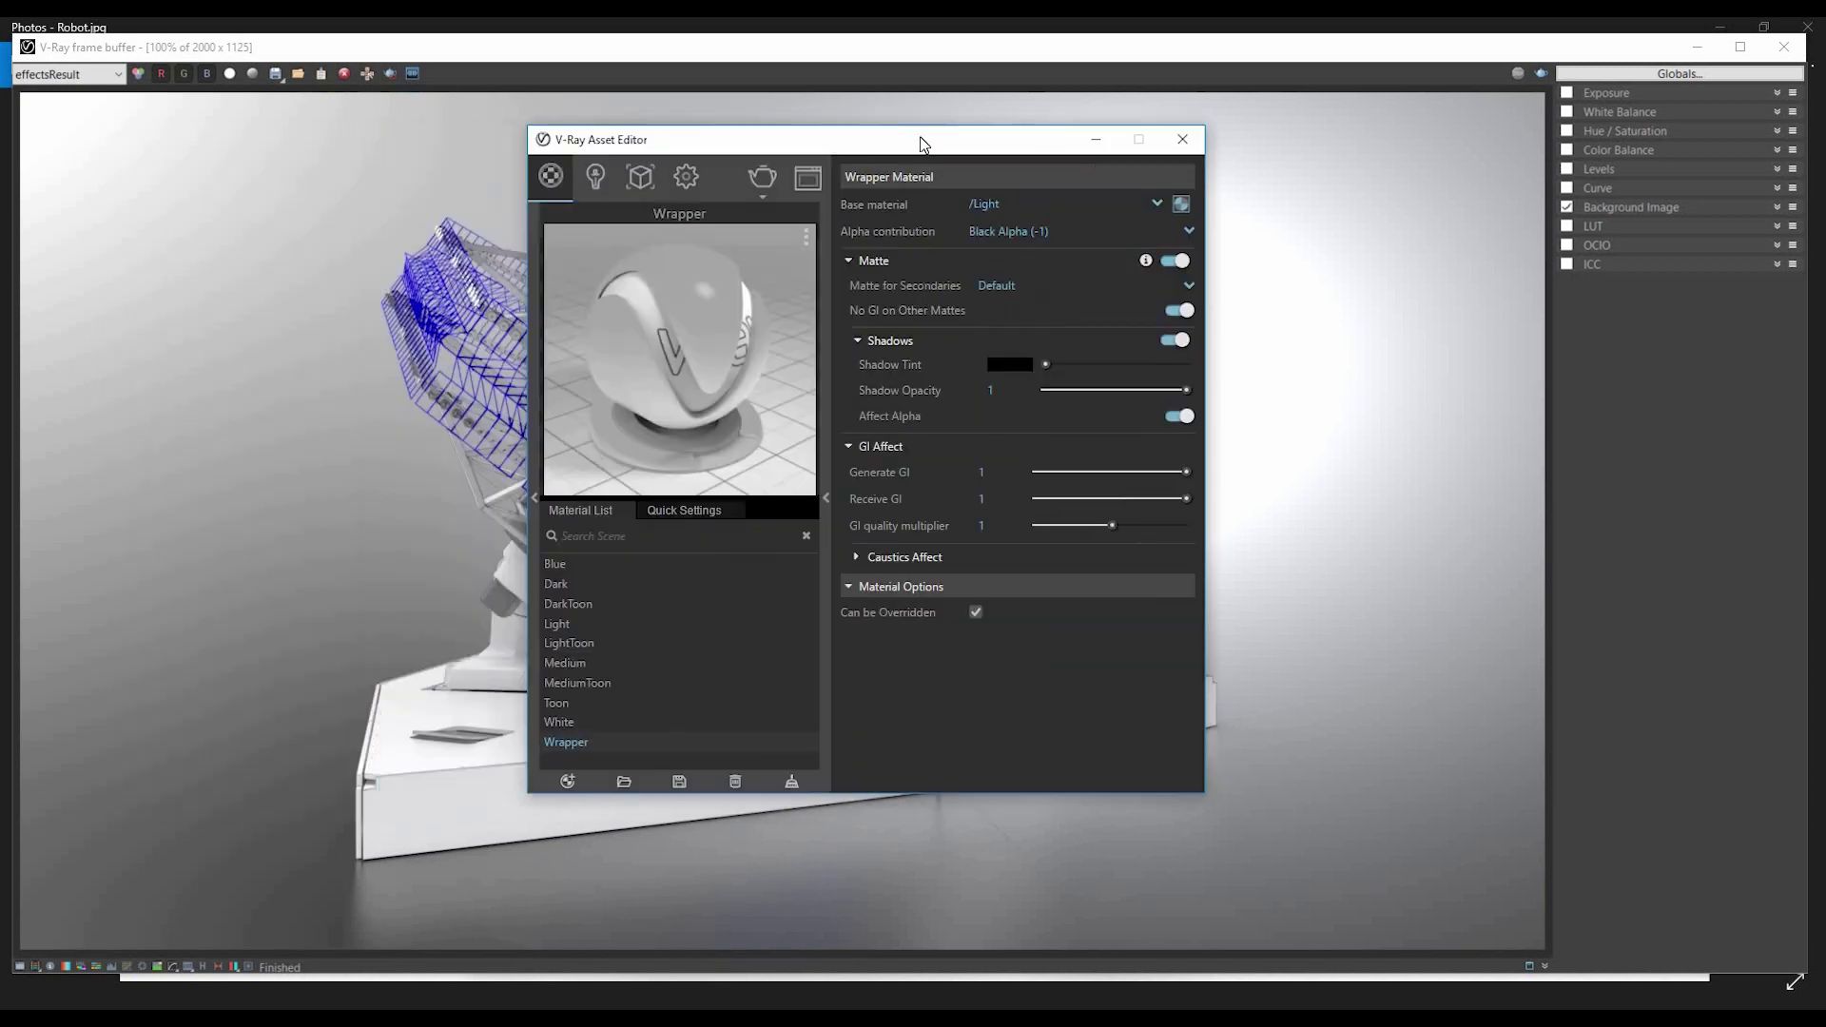
# Show the render settings and collapse their Camera, Render Output, Environment and Material Override sections.
pyautogui.moveTo(921, 135); pyautogui.dragTo(1044, 124)
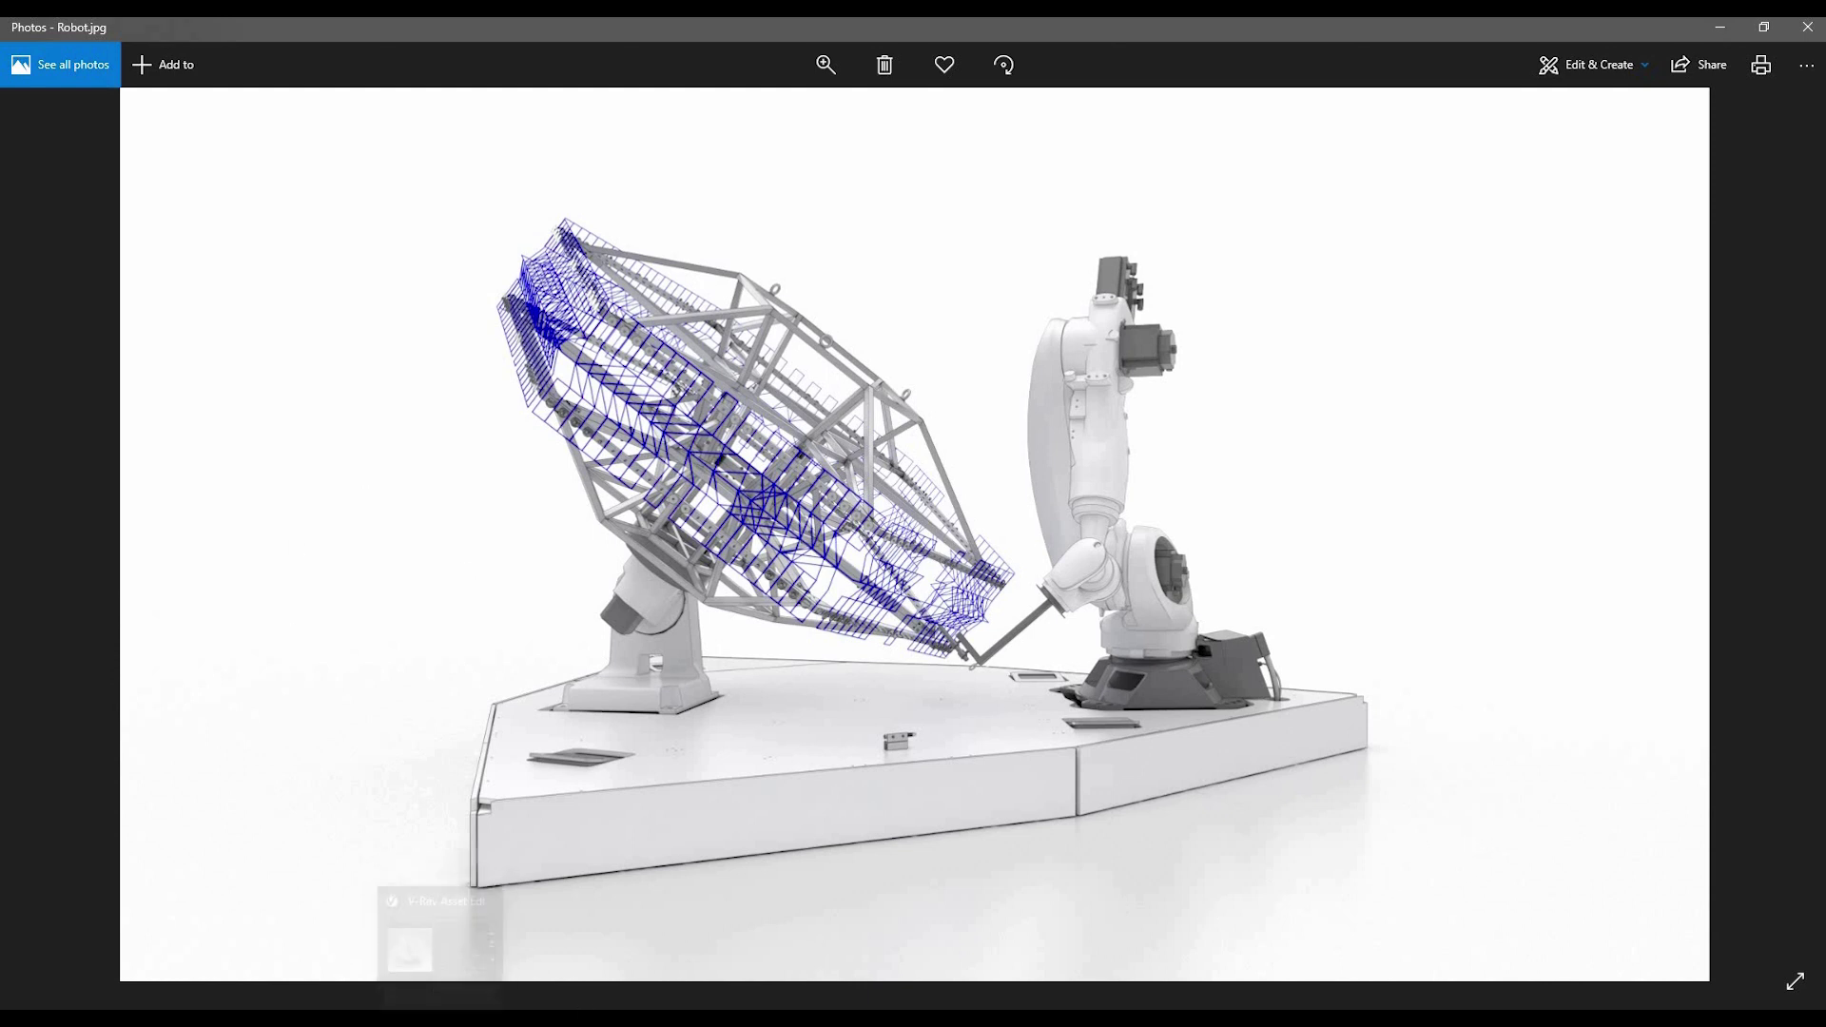
pyautogui.click(457, 937)
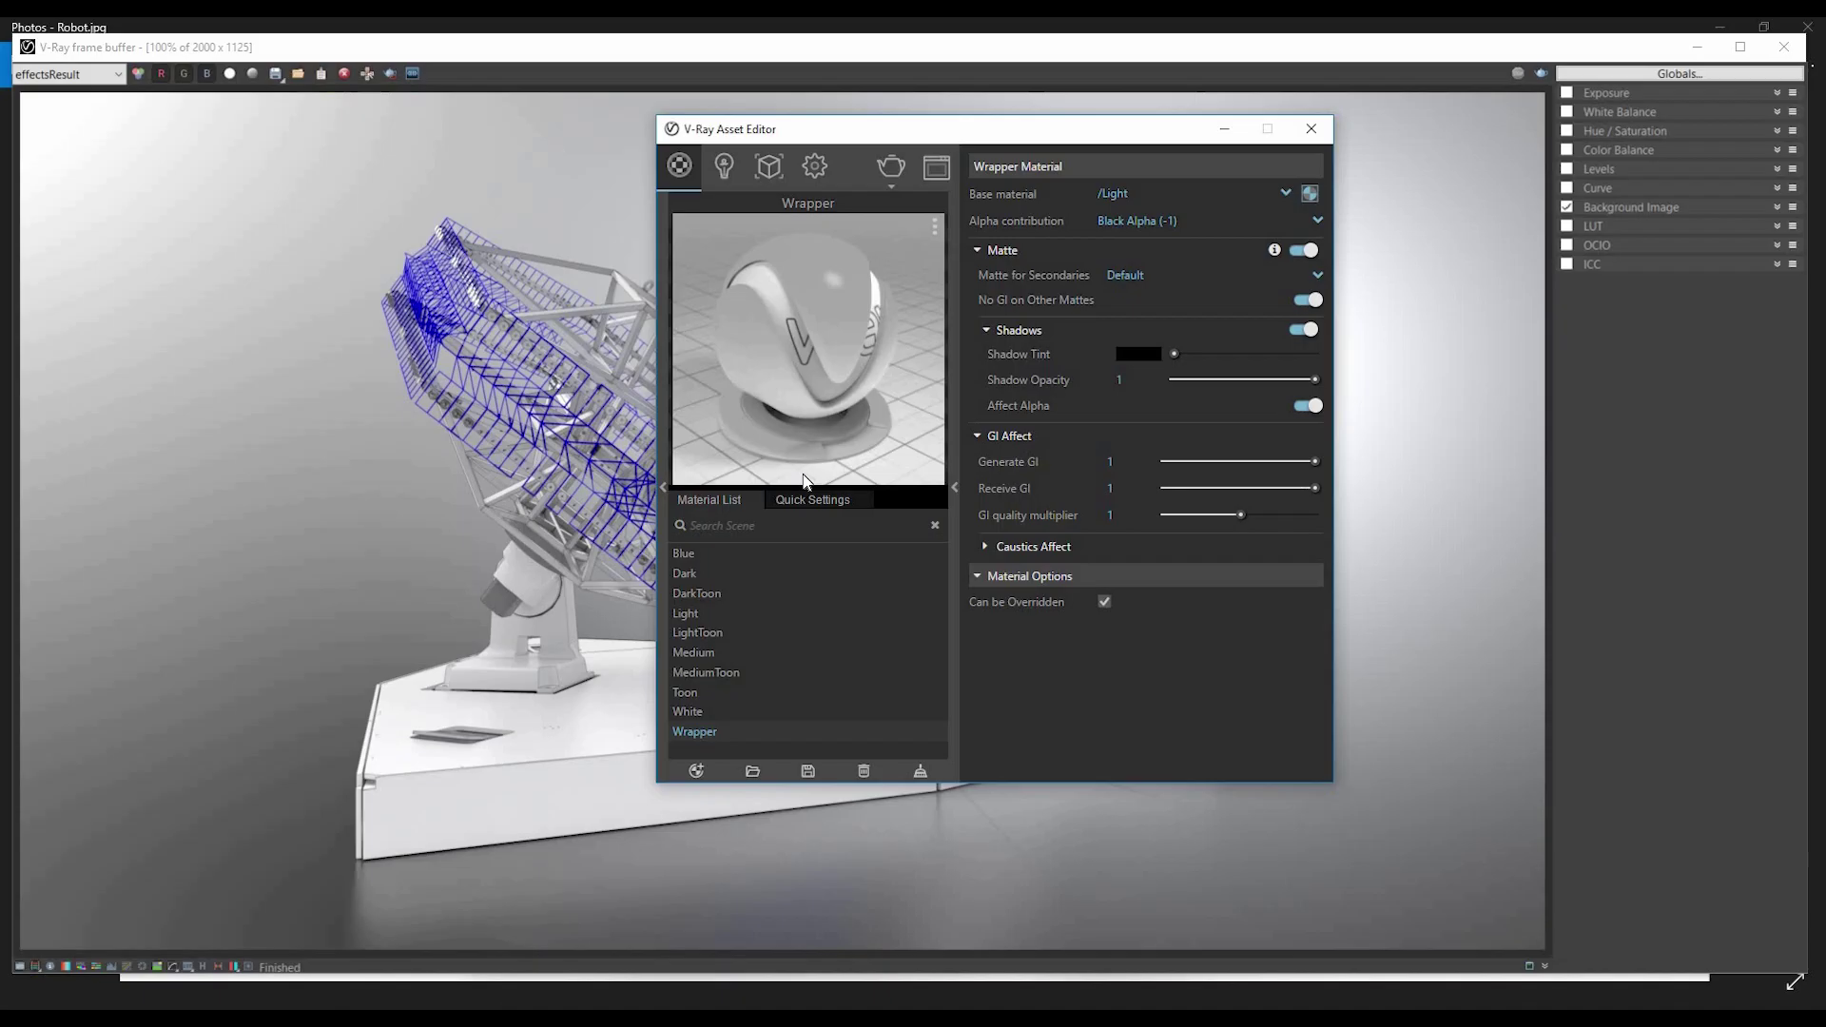
pyautogui.click(814, 168)
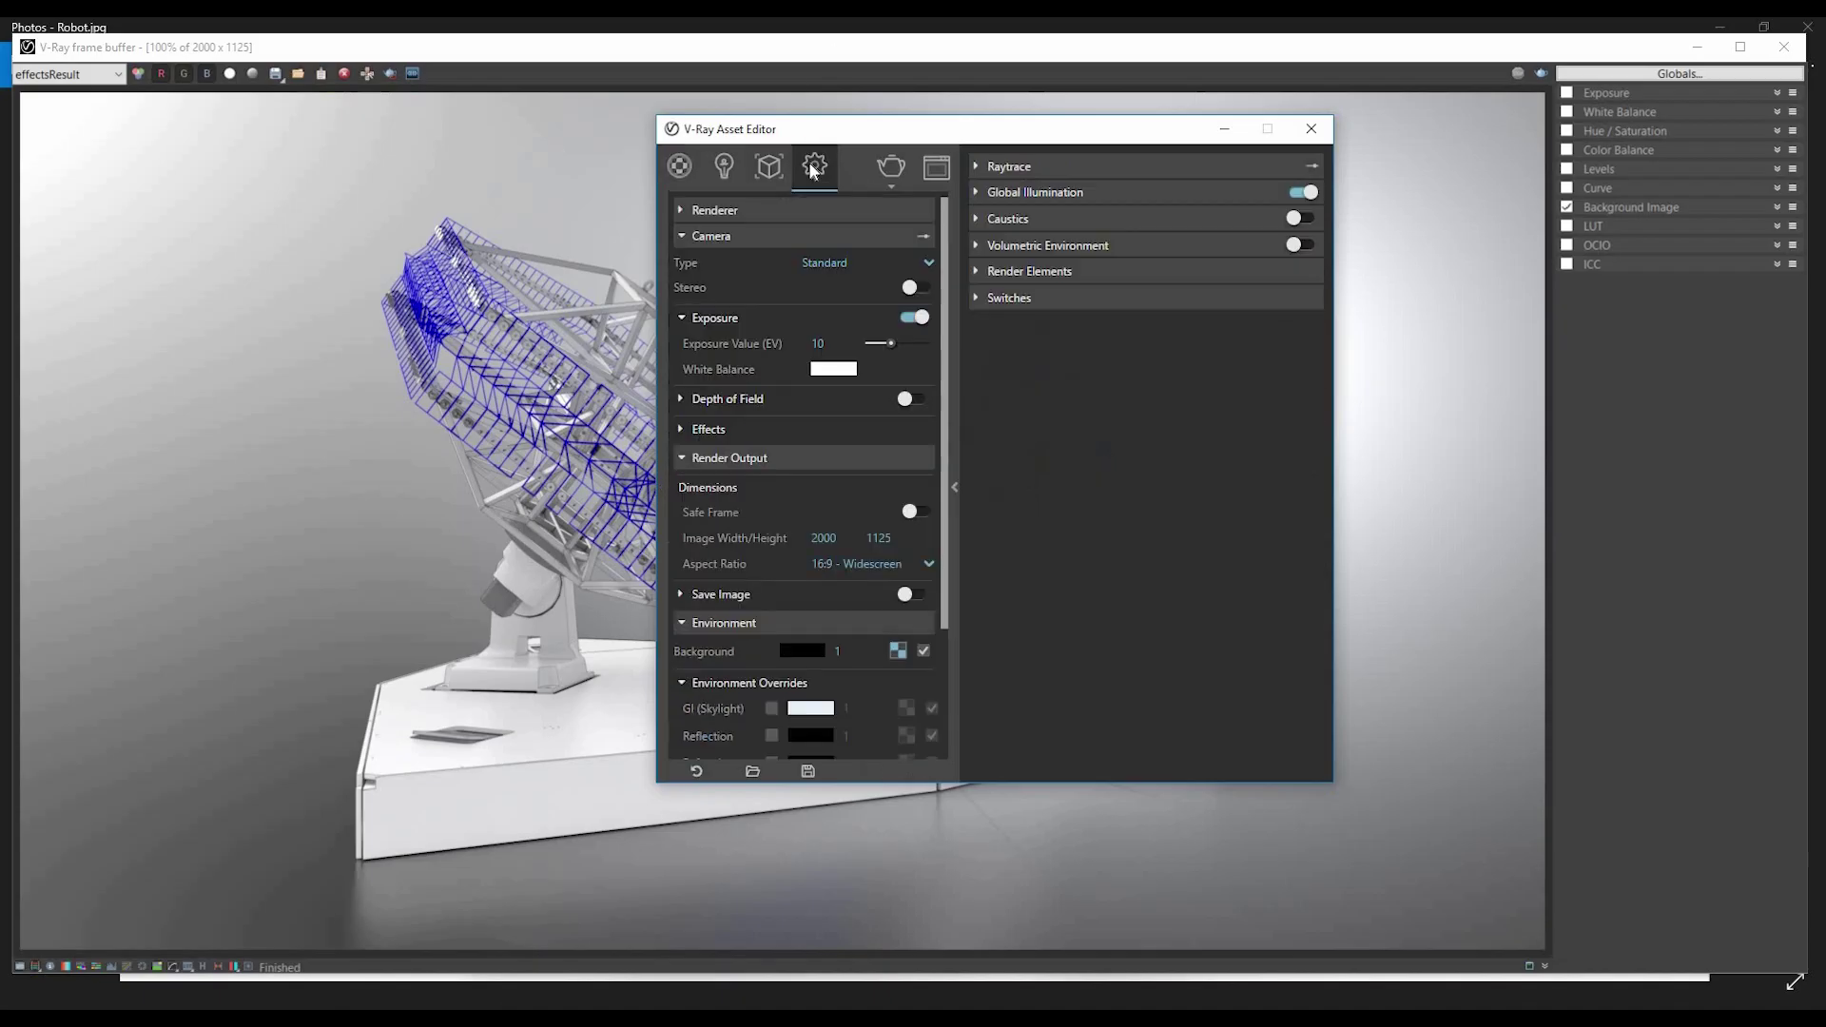
pyautogui.click(681, 238)
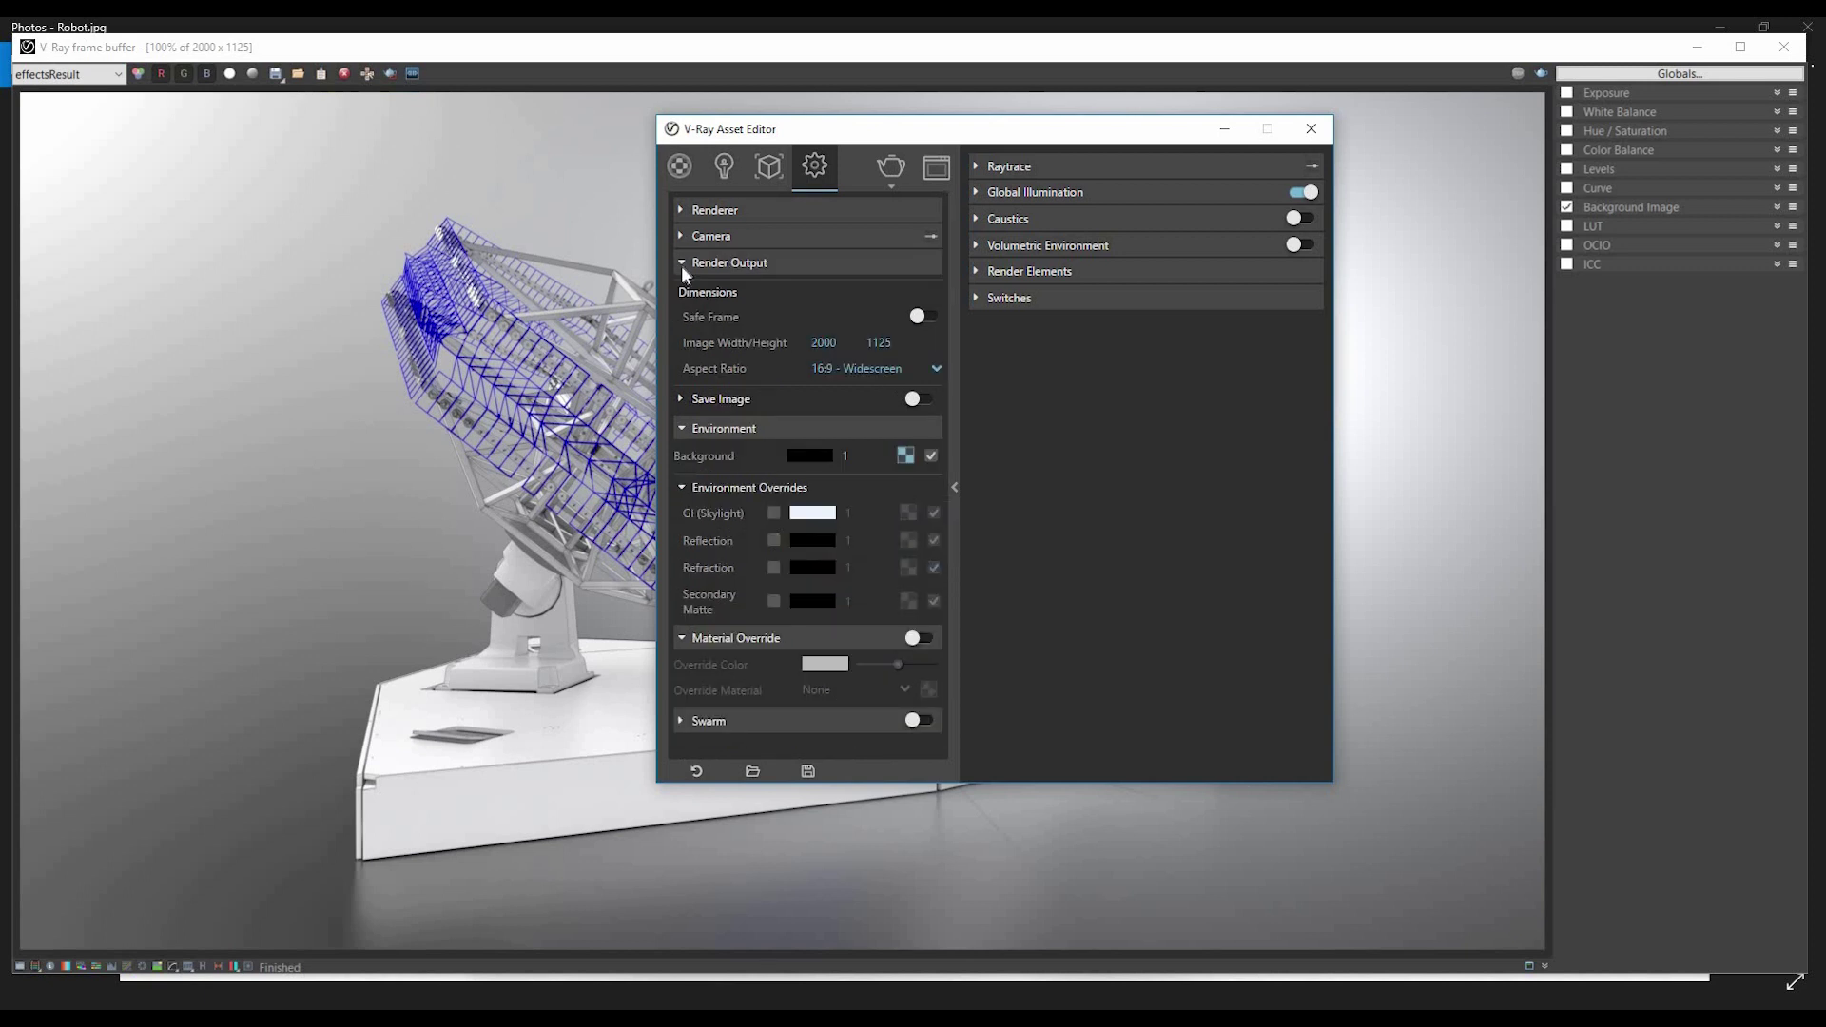
pyautogui.click(681, 265)
pyautogui.click(683, 287)
pyautogui.click(681, 314)
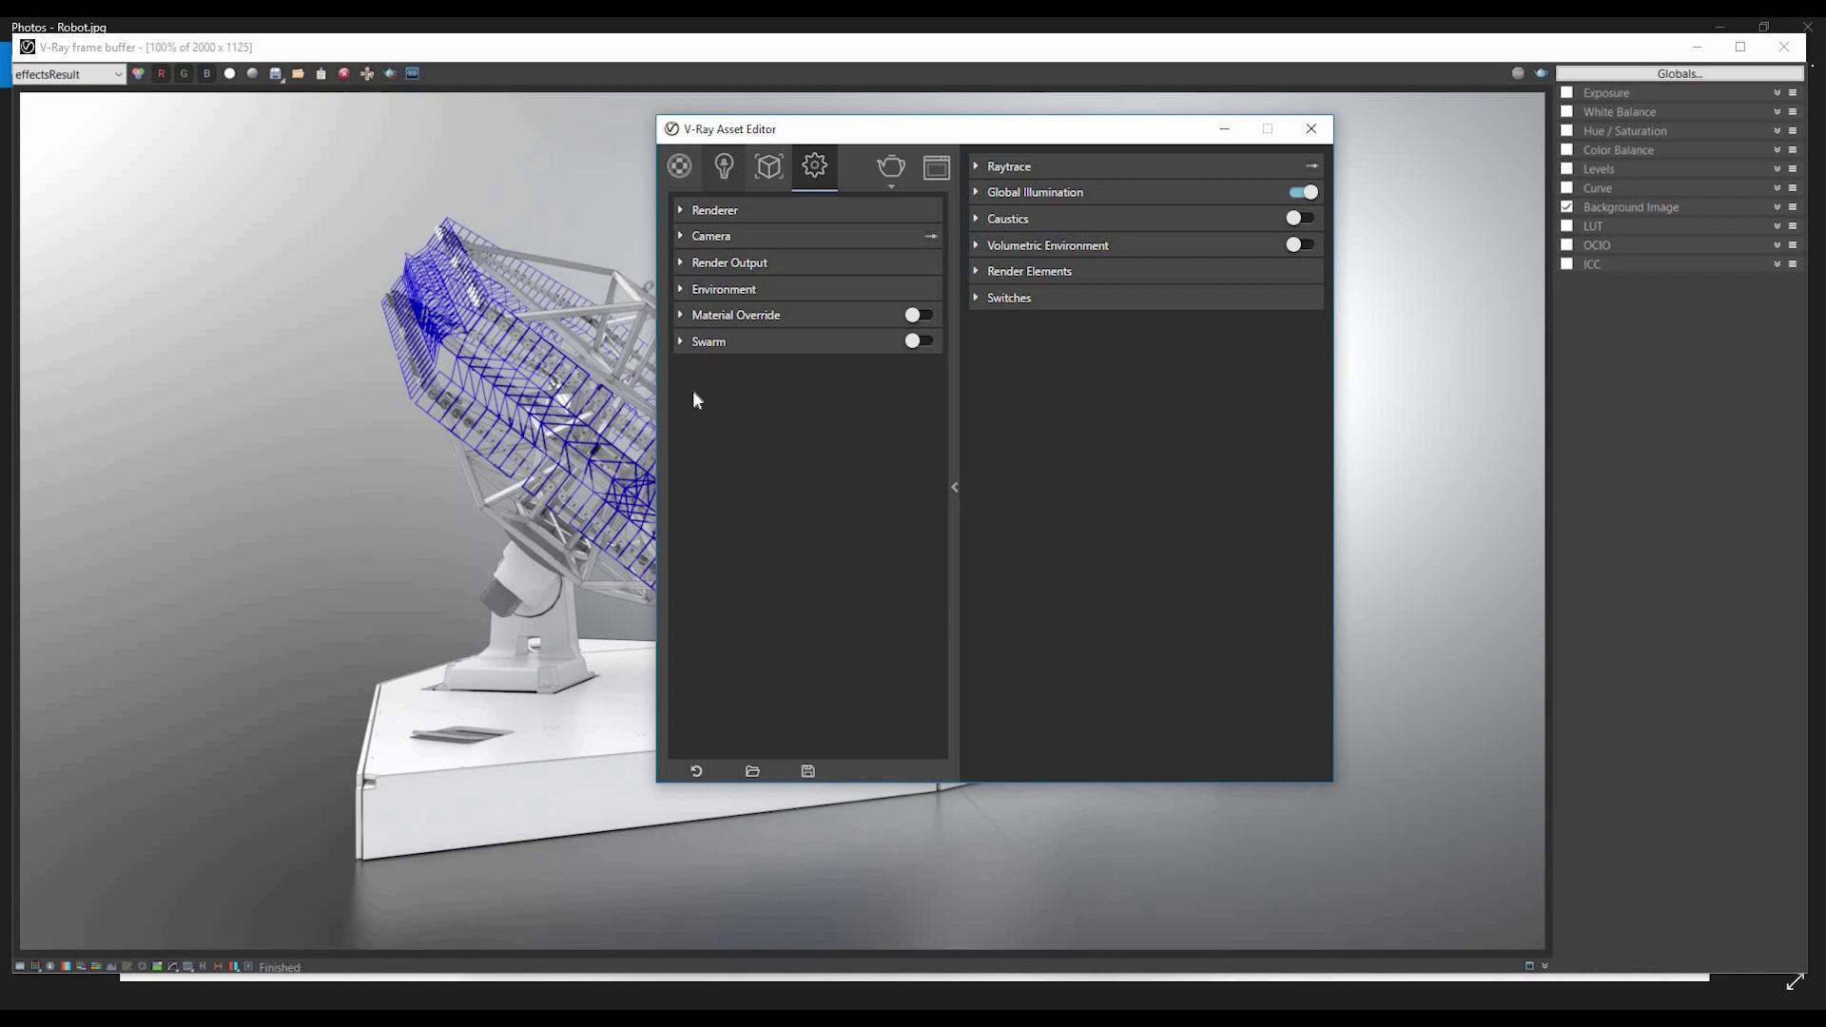
# Check the Rhino Document Sun light and the Wrapper material, and return to the render settings.
pyautogui.click(727, 171)
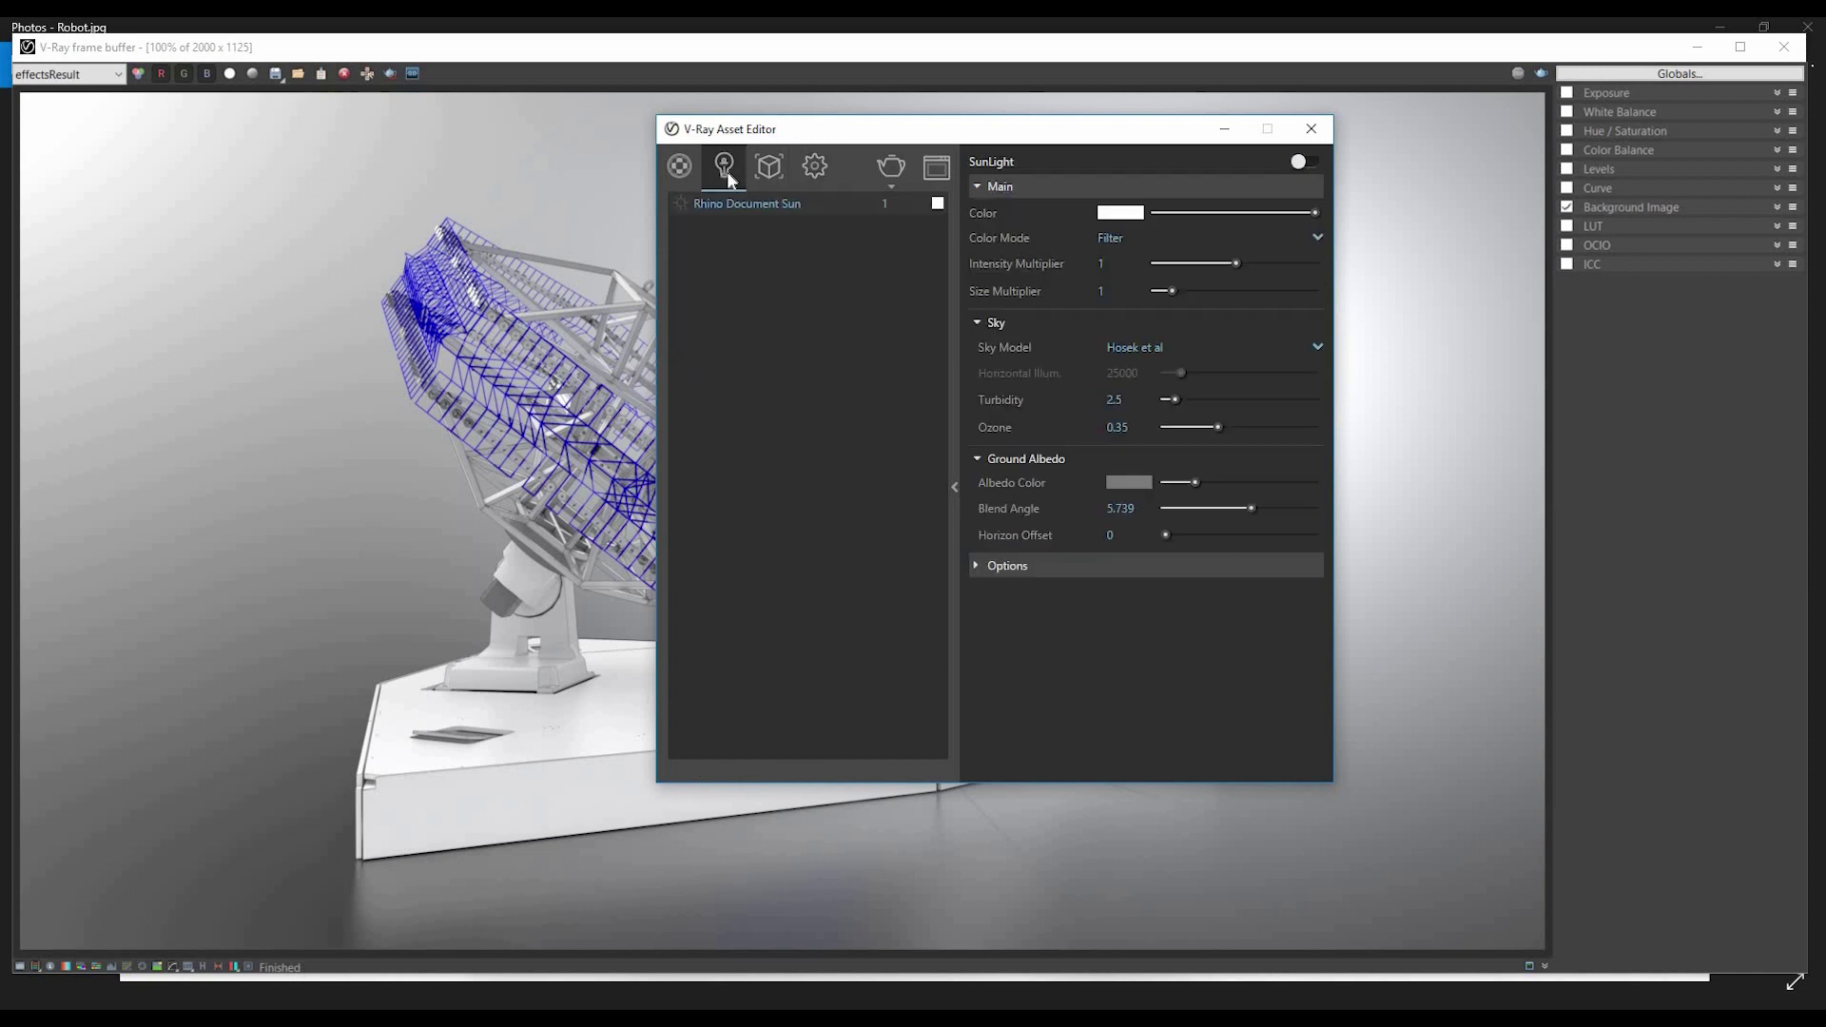
pyautogui.click(686, 168)
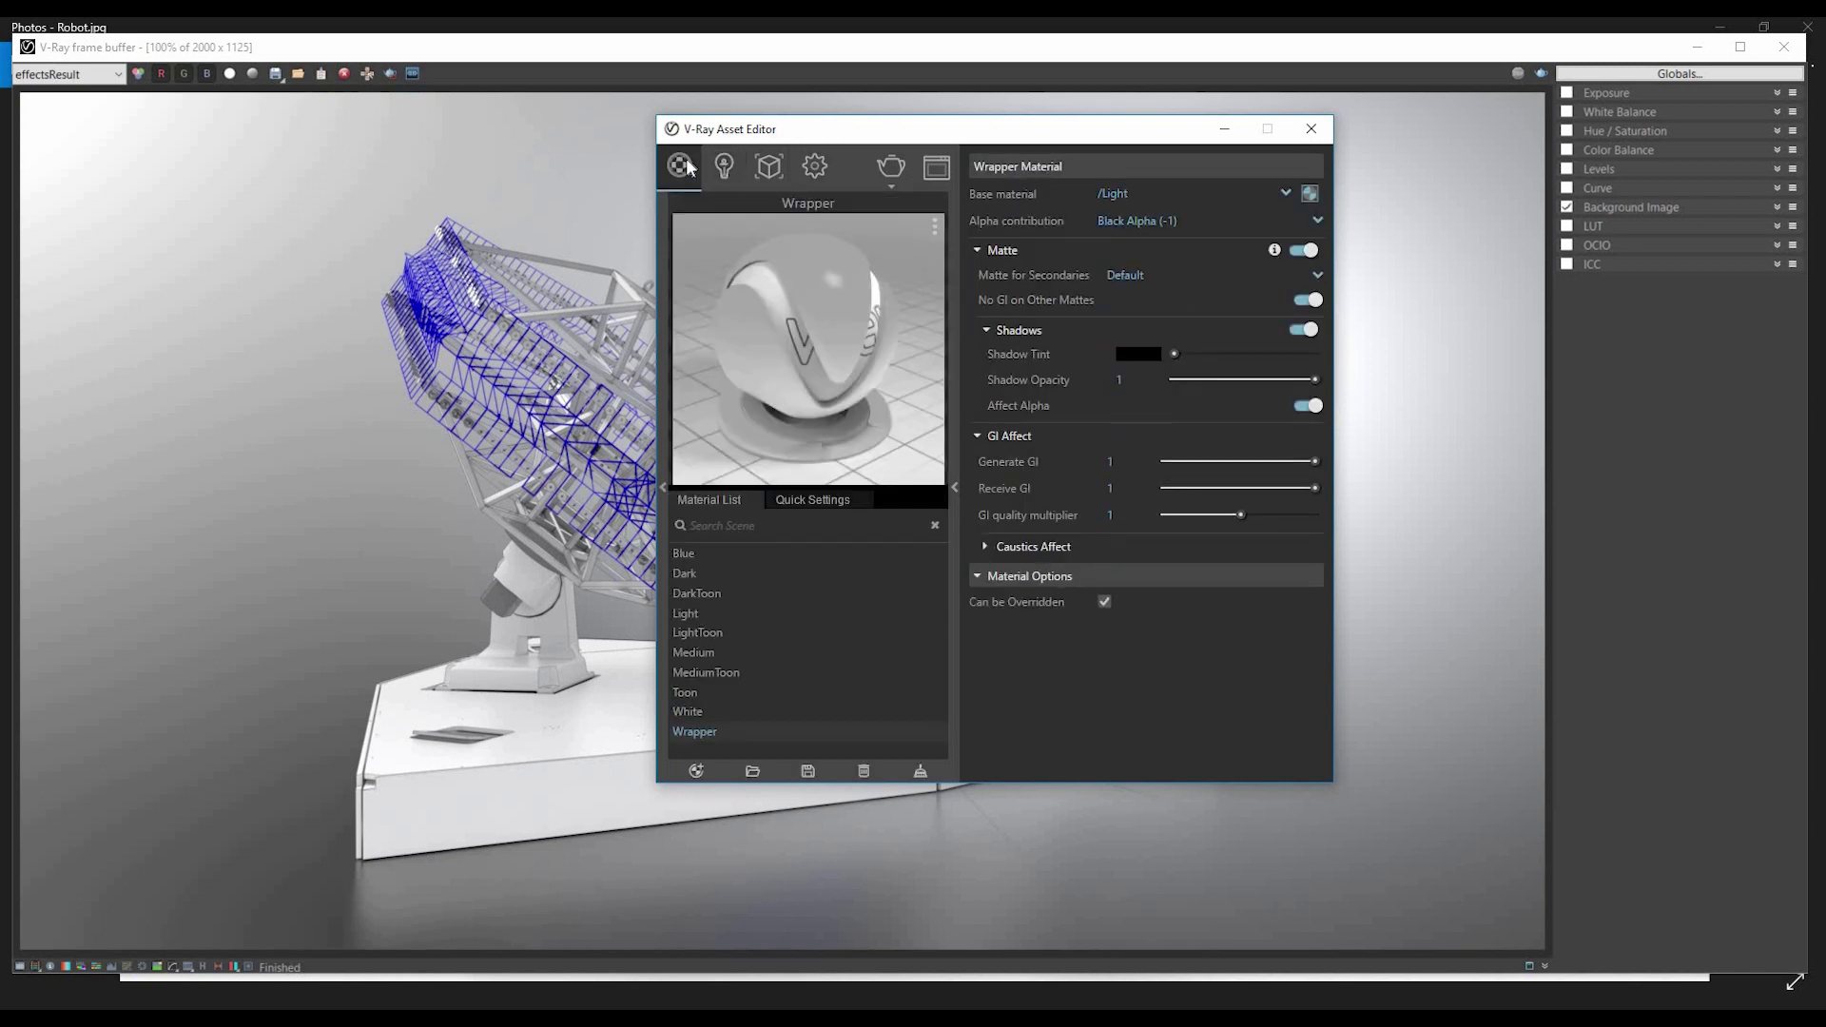
pyautogui.click(814, 166)
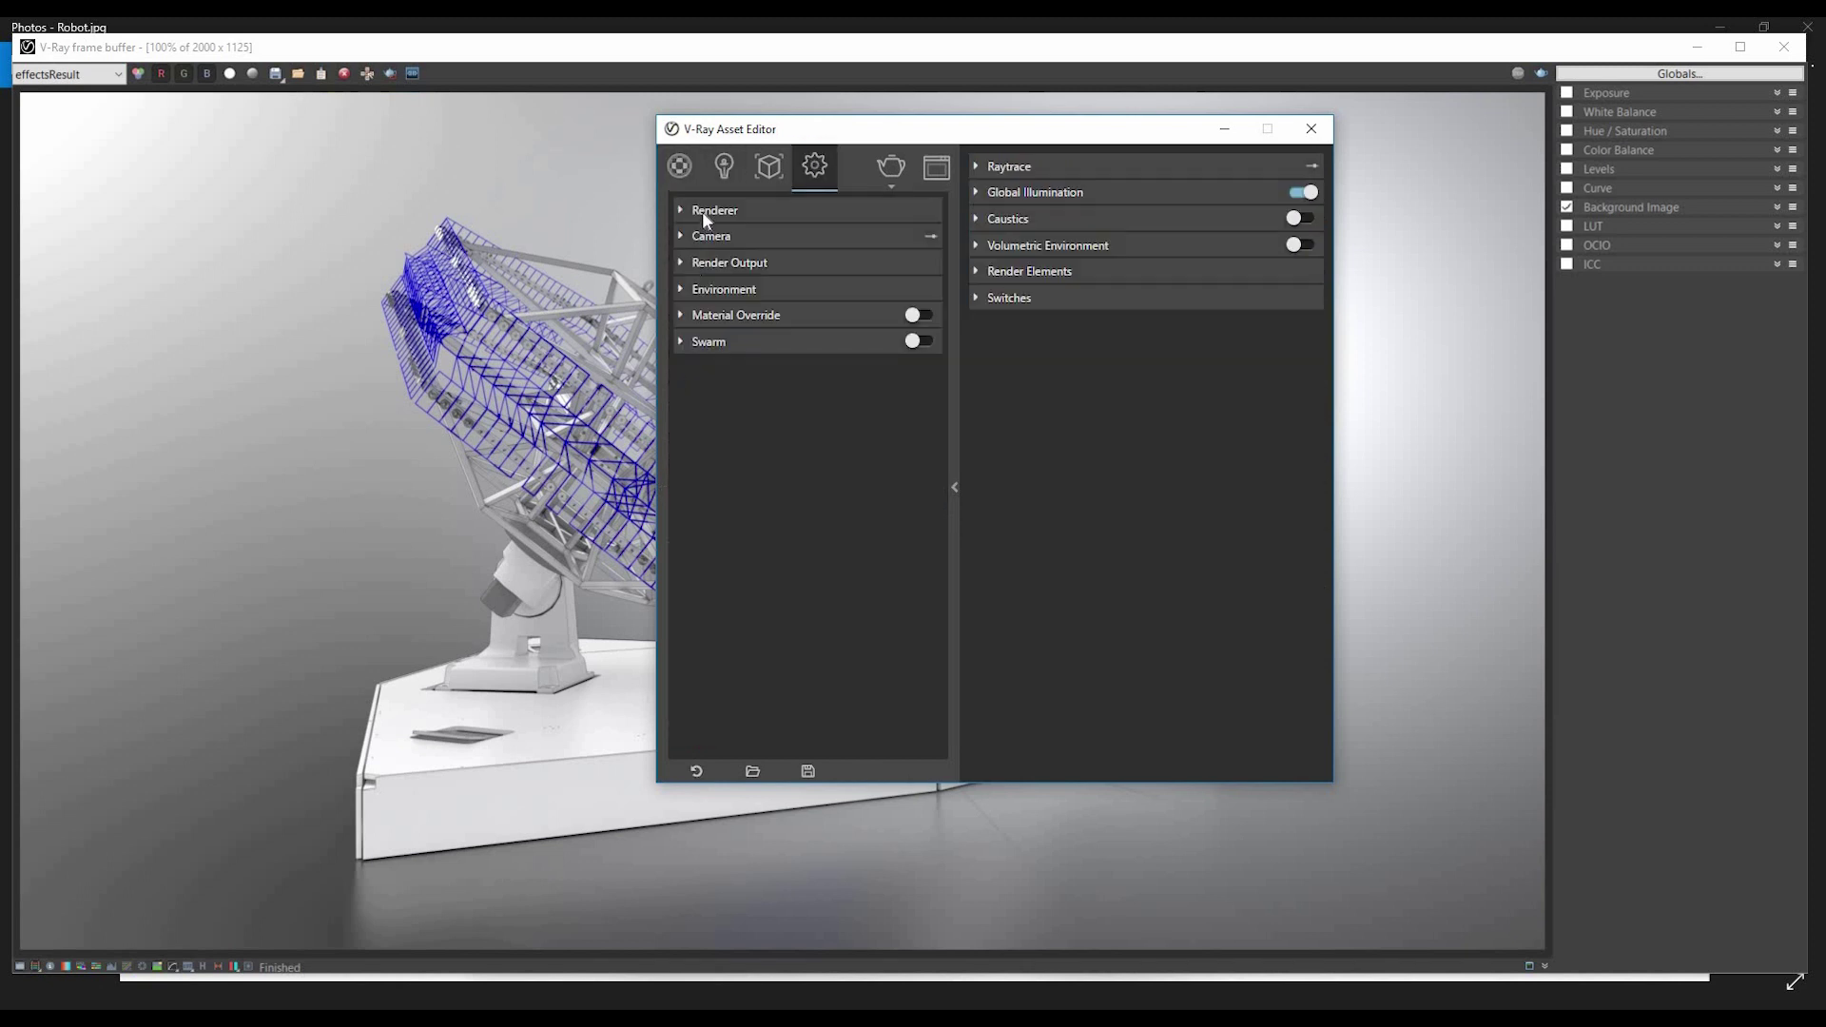
# Review the Camera, Render Output image size, Environment and Material Override settings, leaving only the Camera section expanded.
pyautogui.click(685, 237)
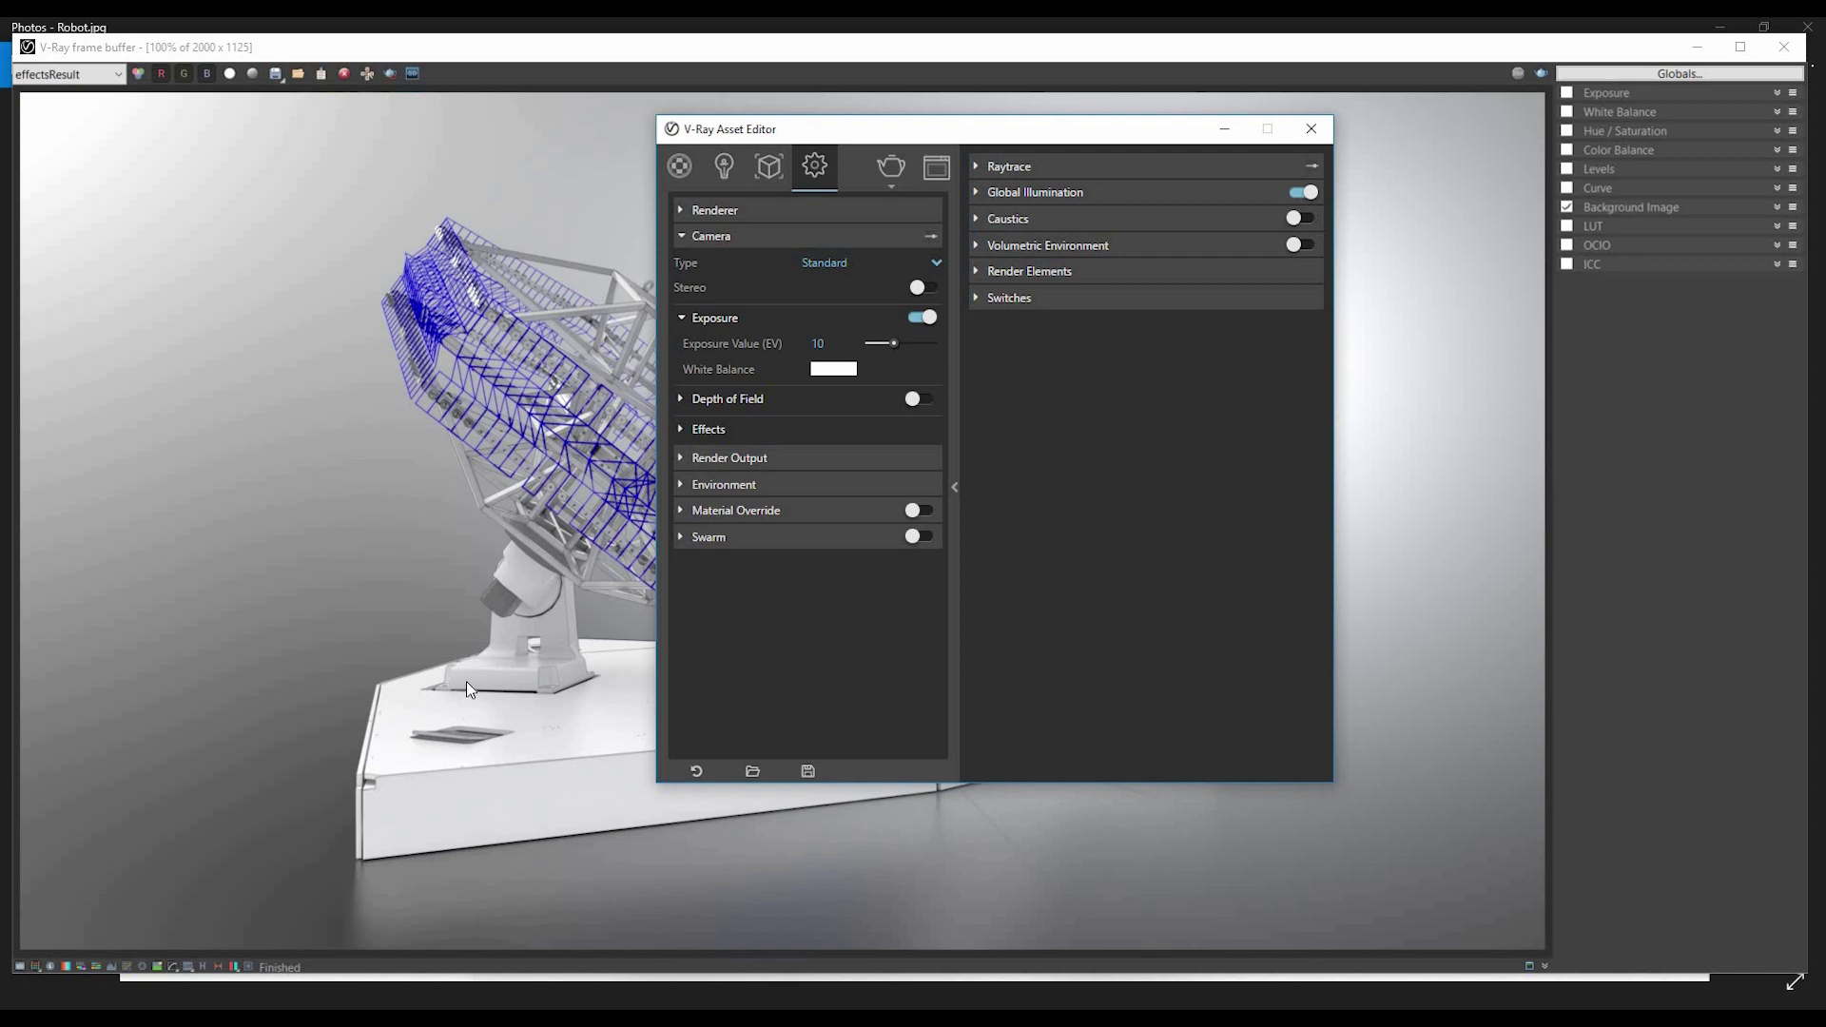
pyautogui.click(681, 318)
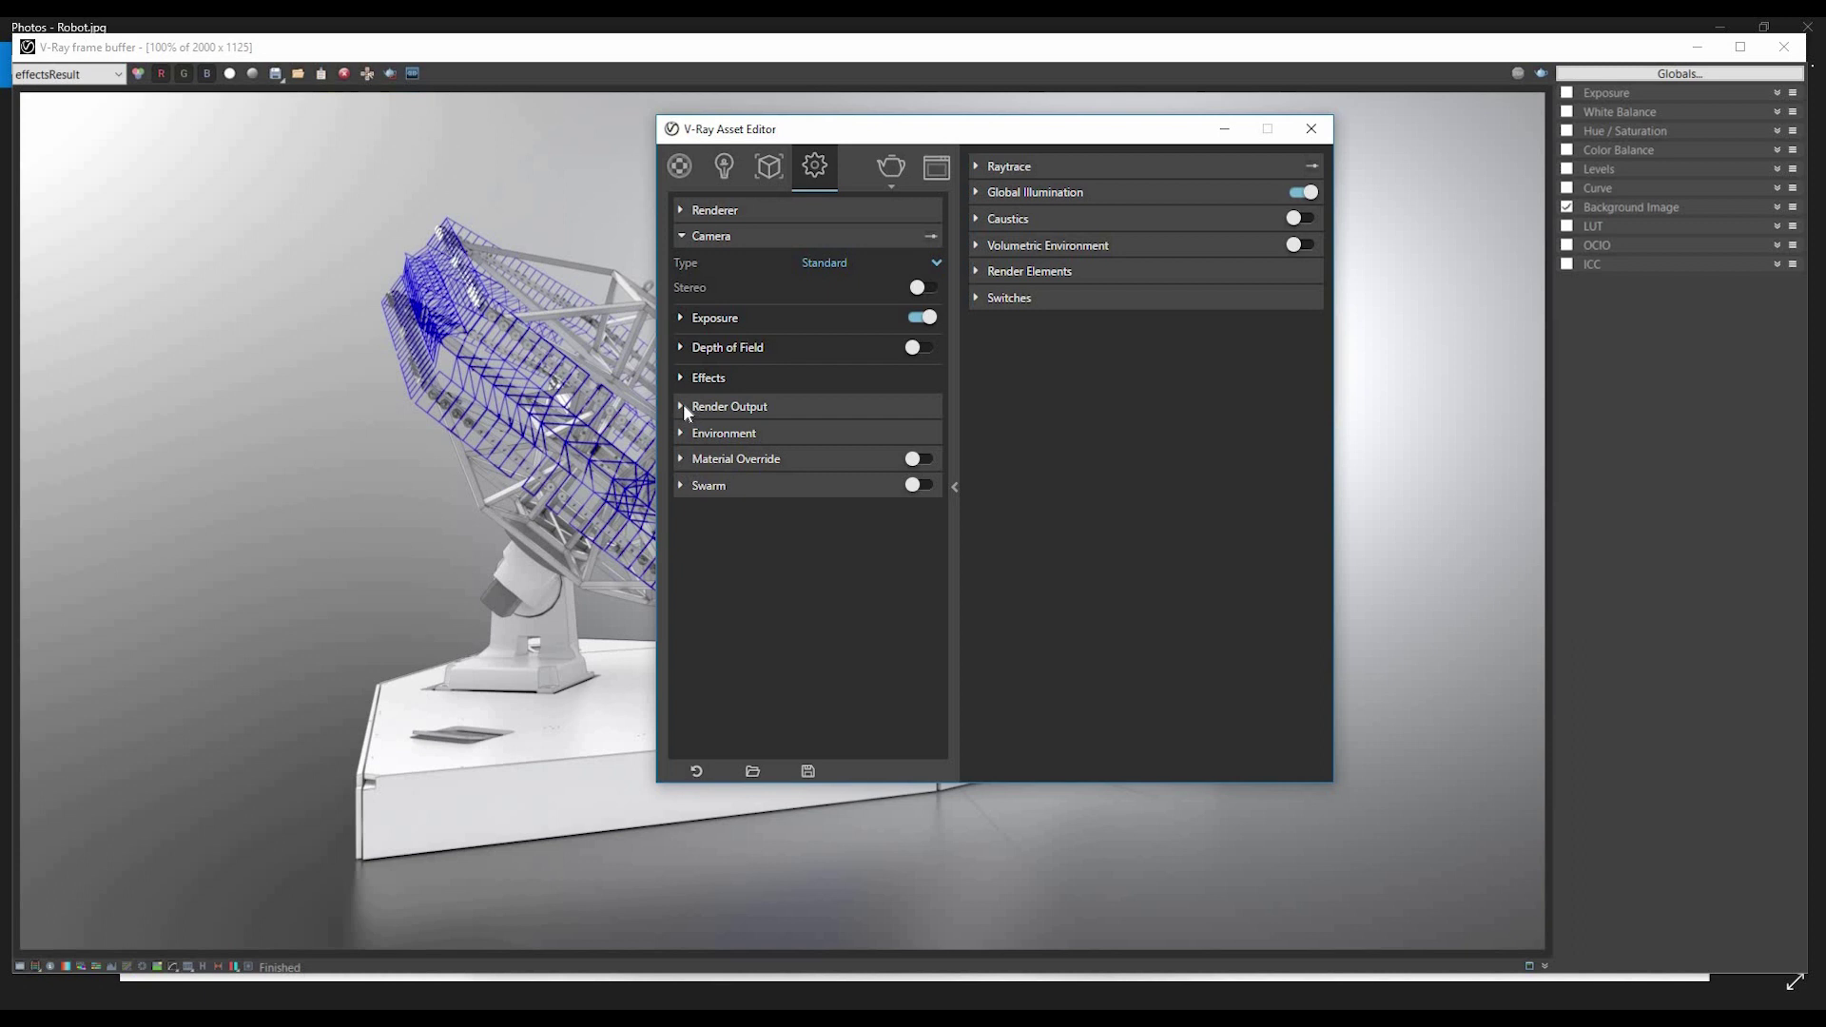
pyautogui.click(682, 407)
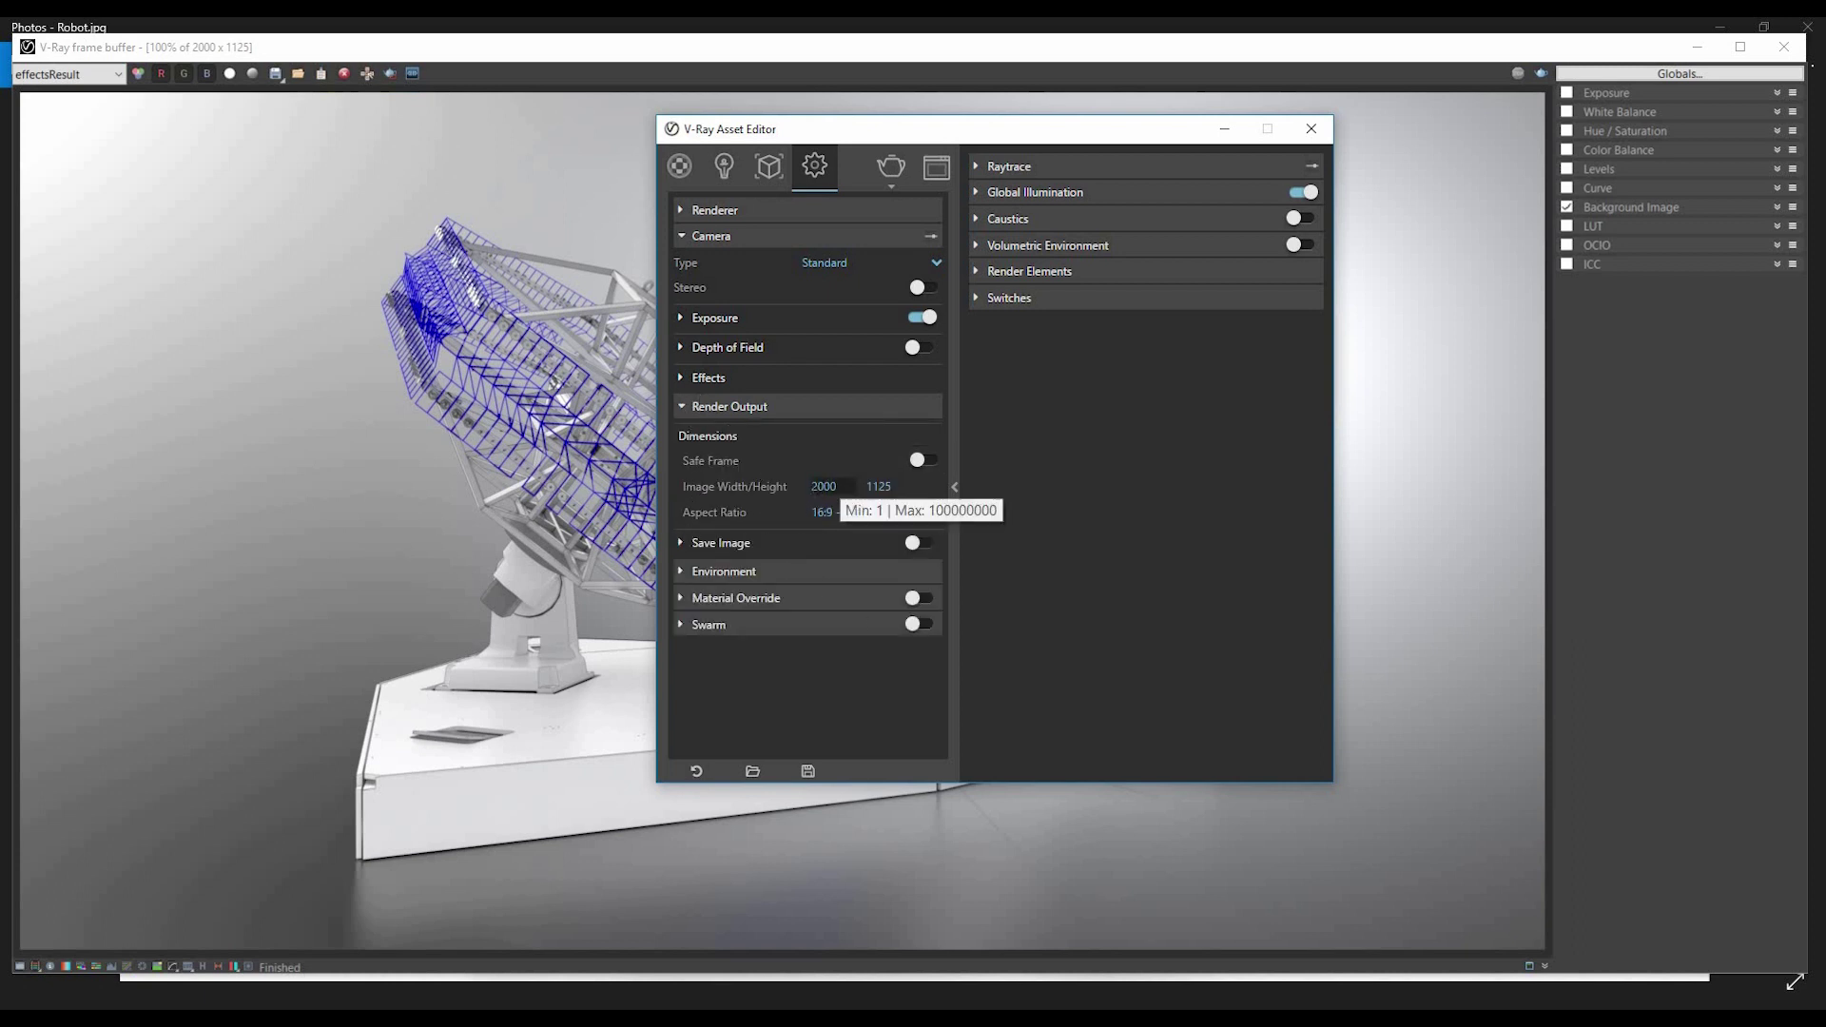
pyautogui.click(824, 486)
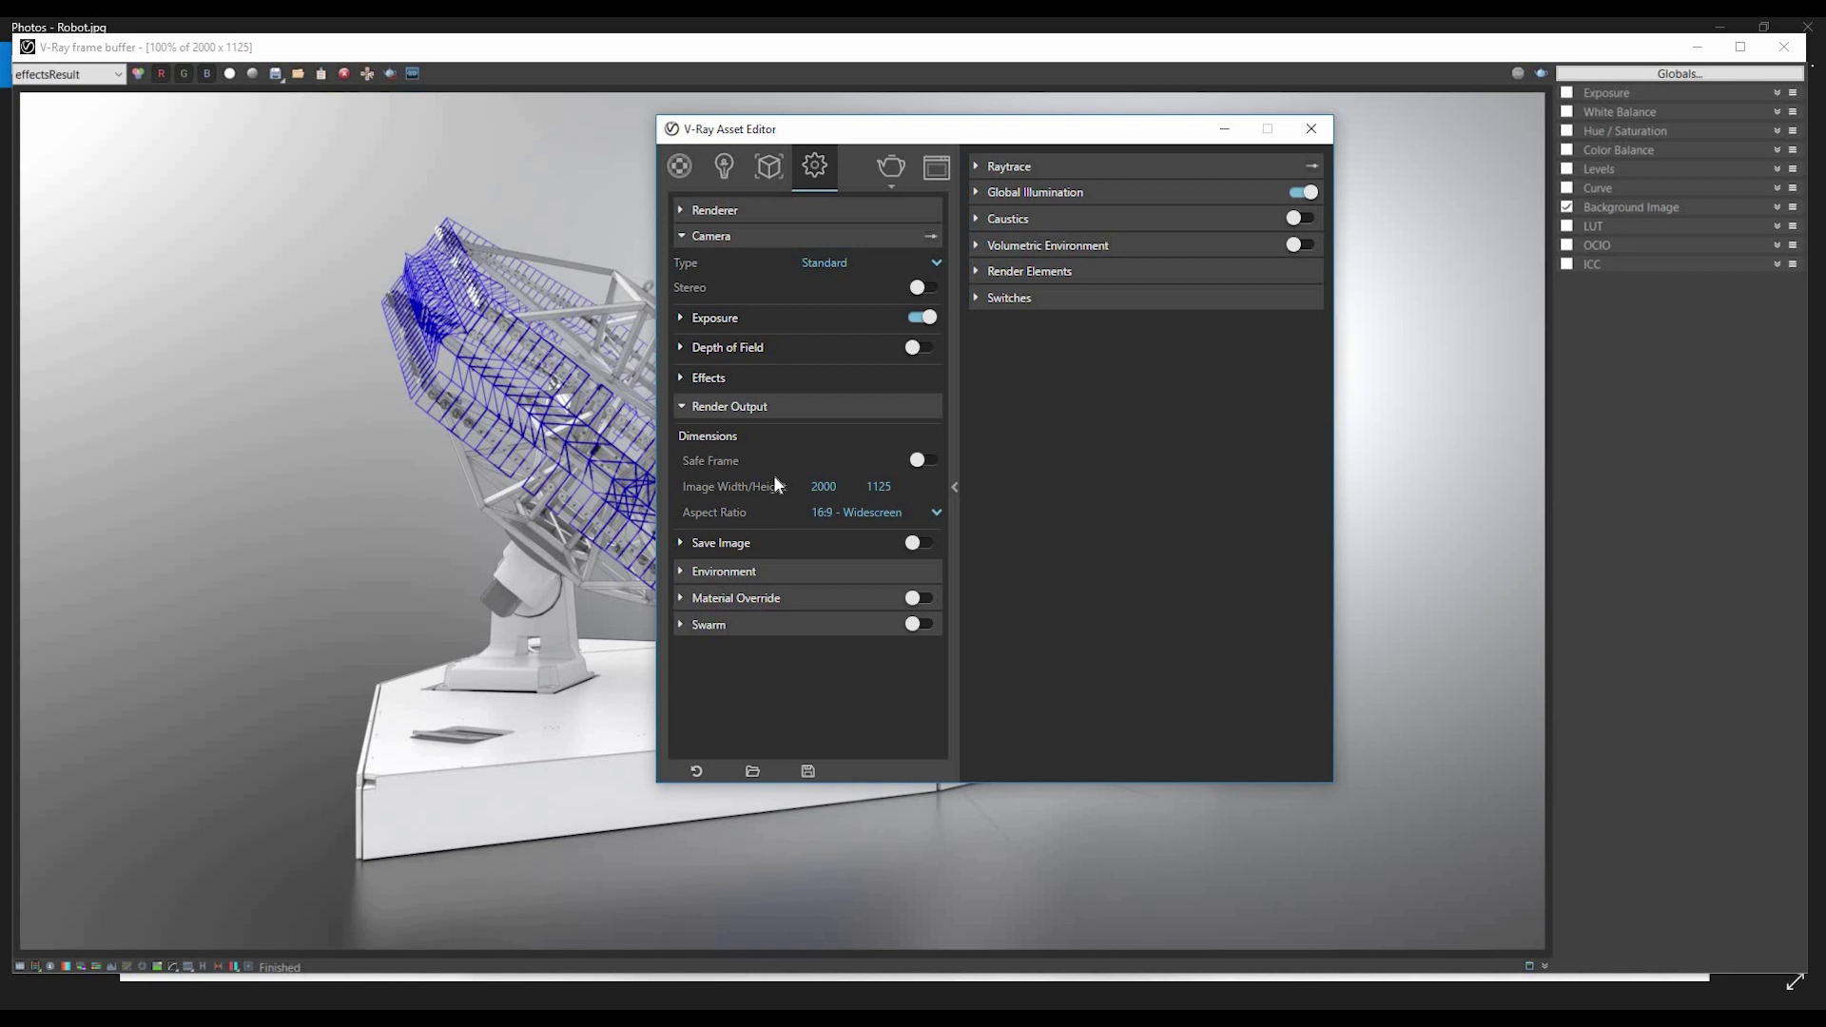
pyautogui.click(681, 408)
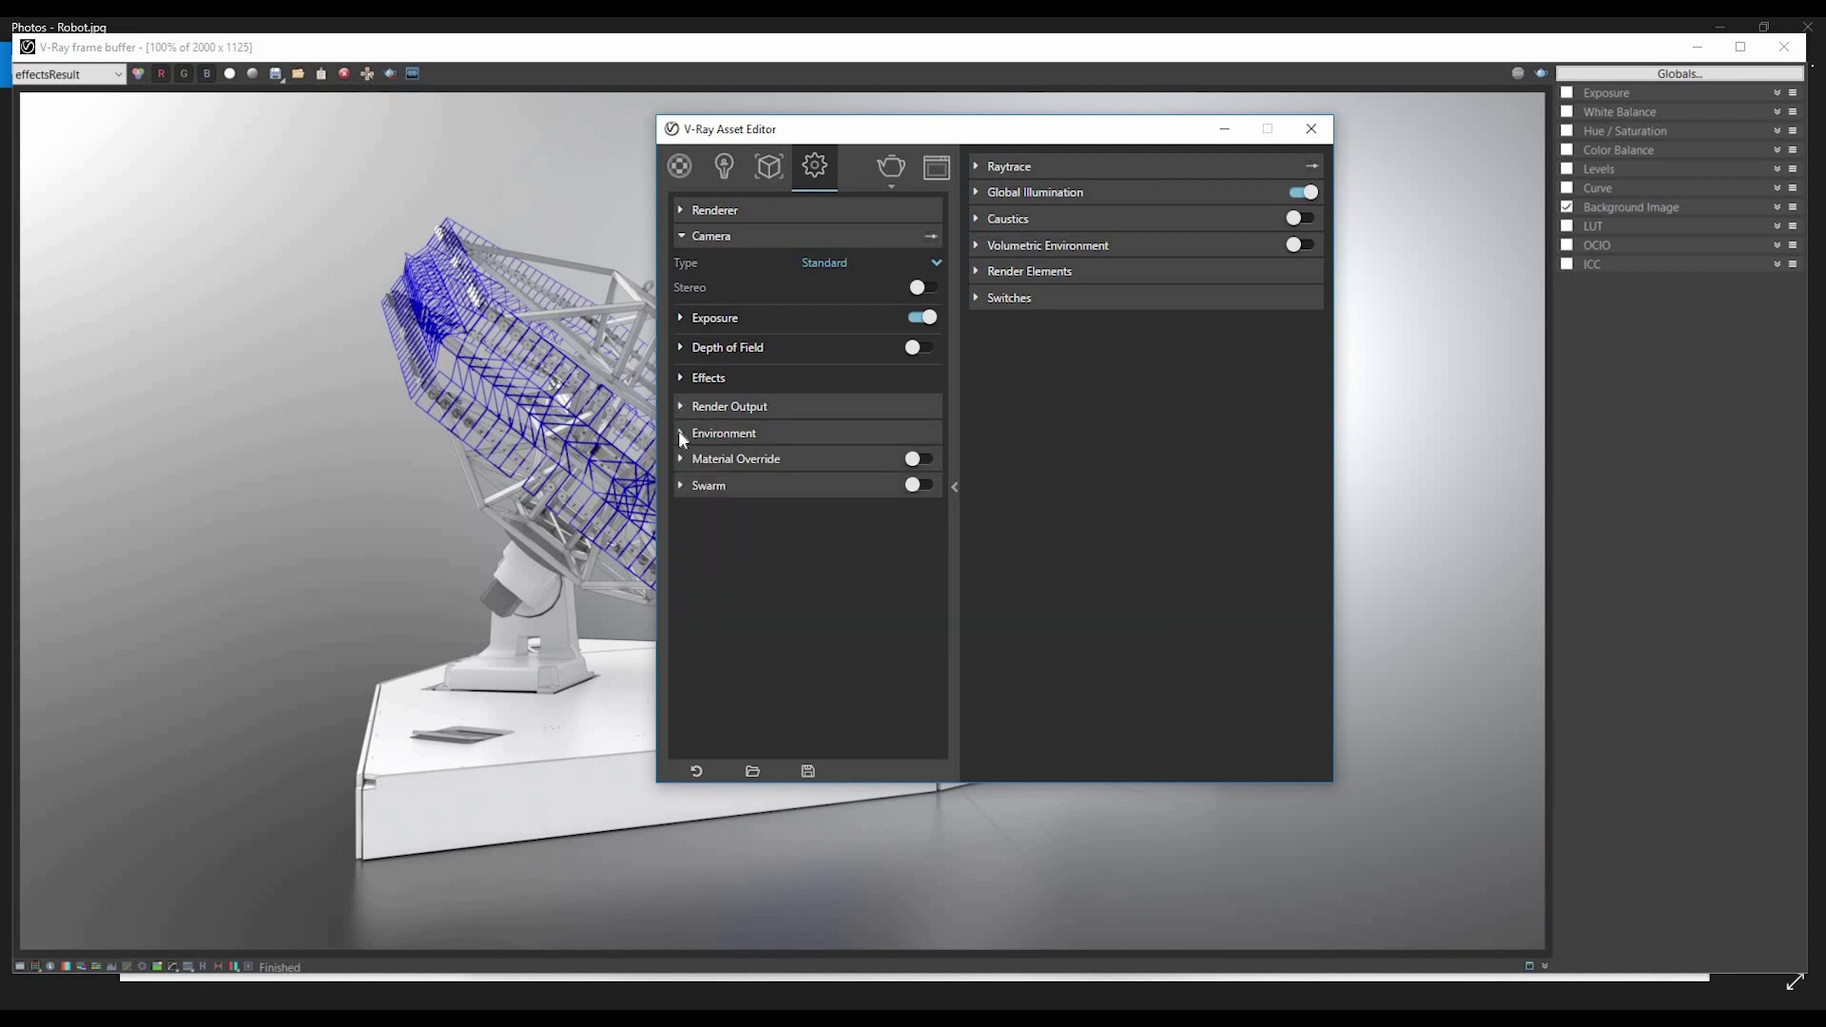
pyautogui.click(681, 434)
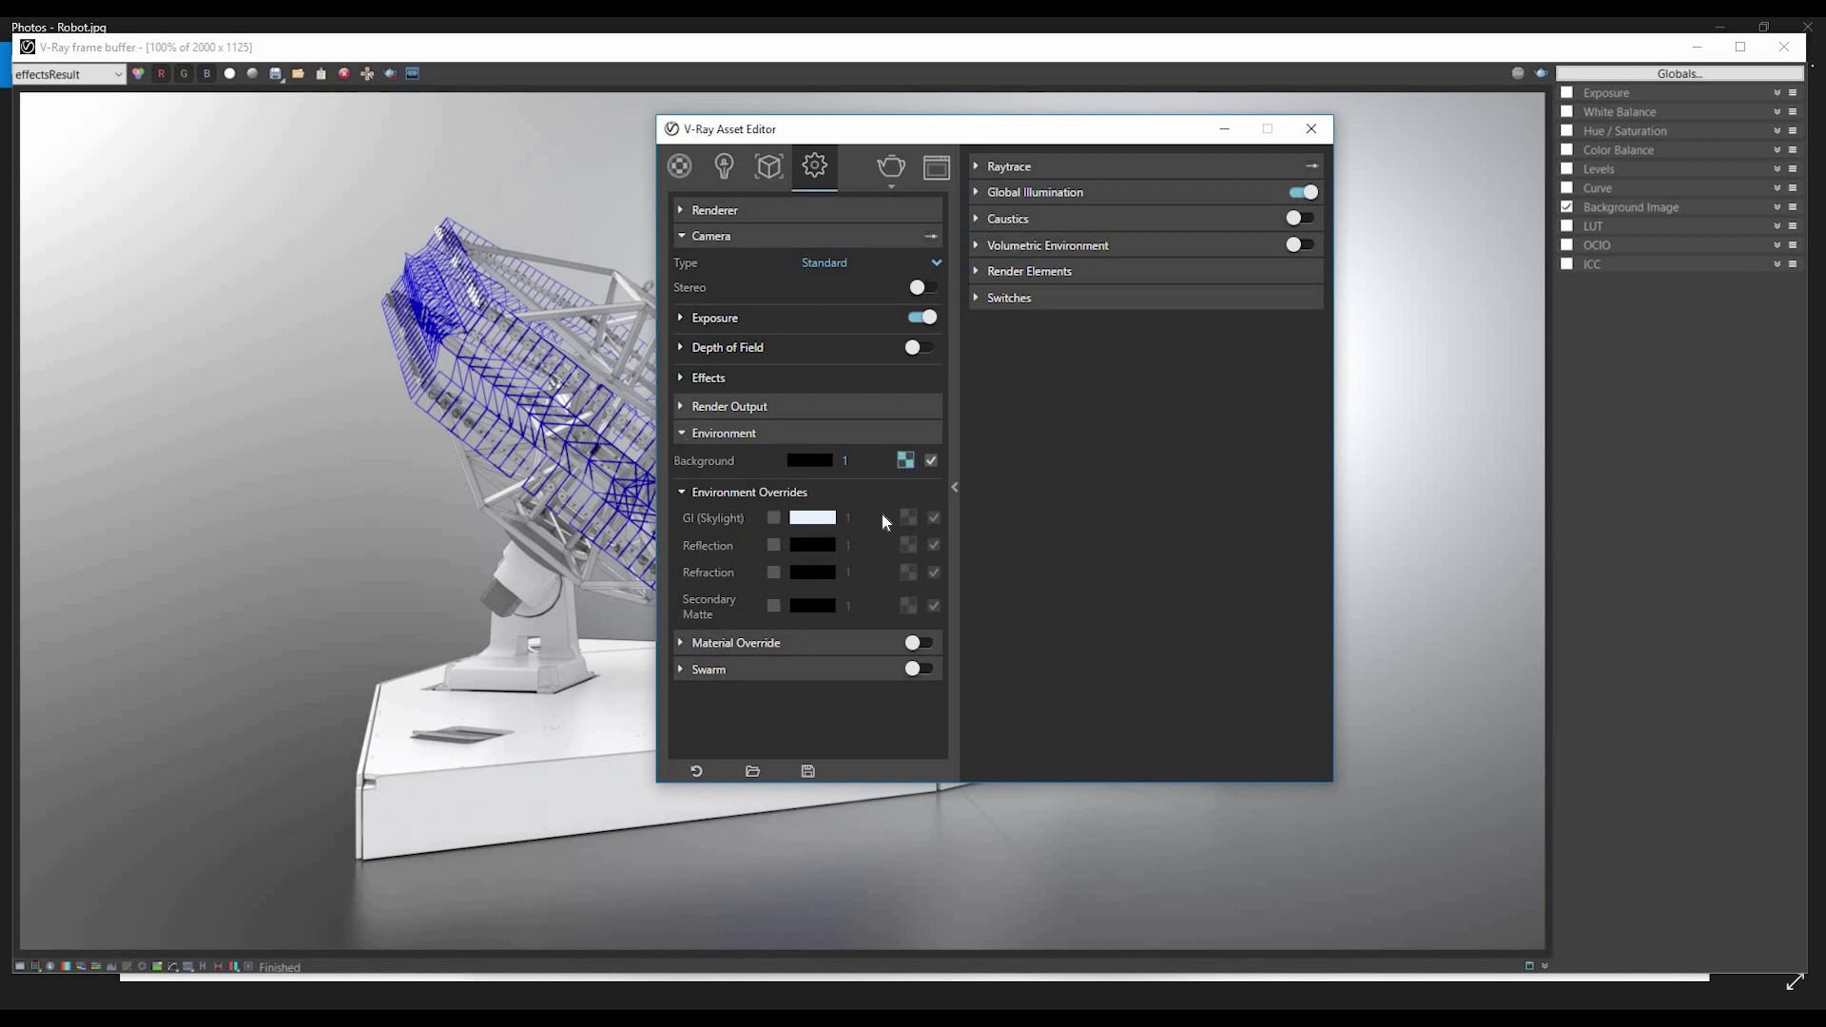
pyautogui.click(681, 433)
pyautogui.click(681, 460)
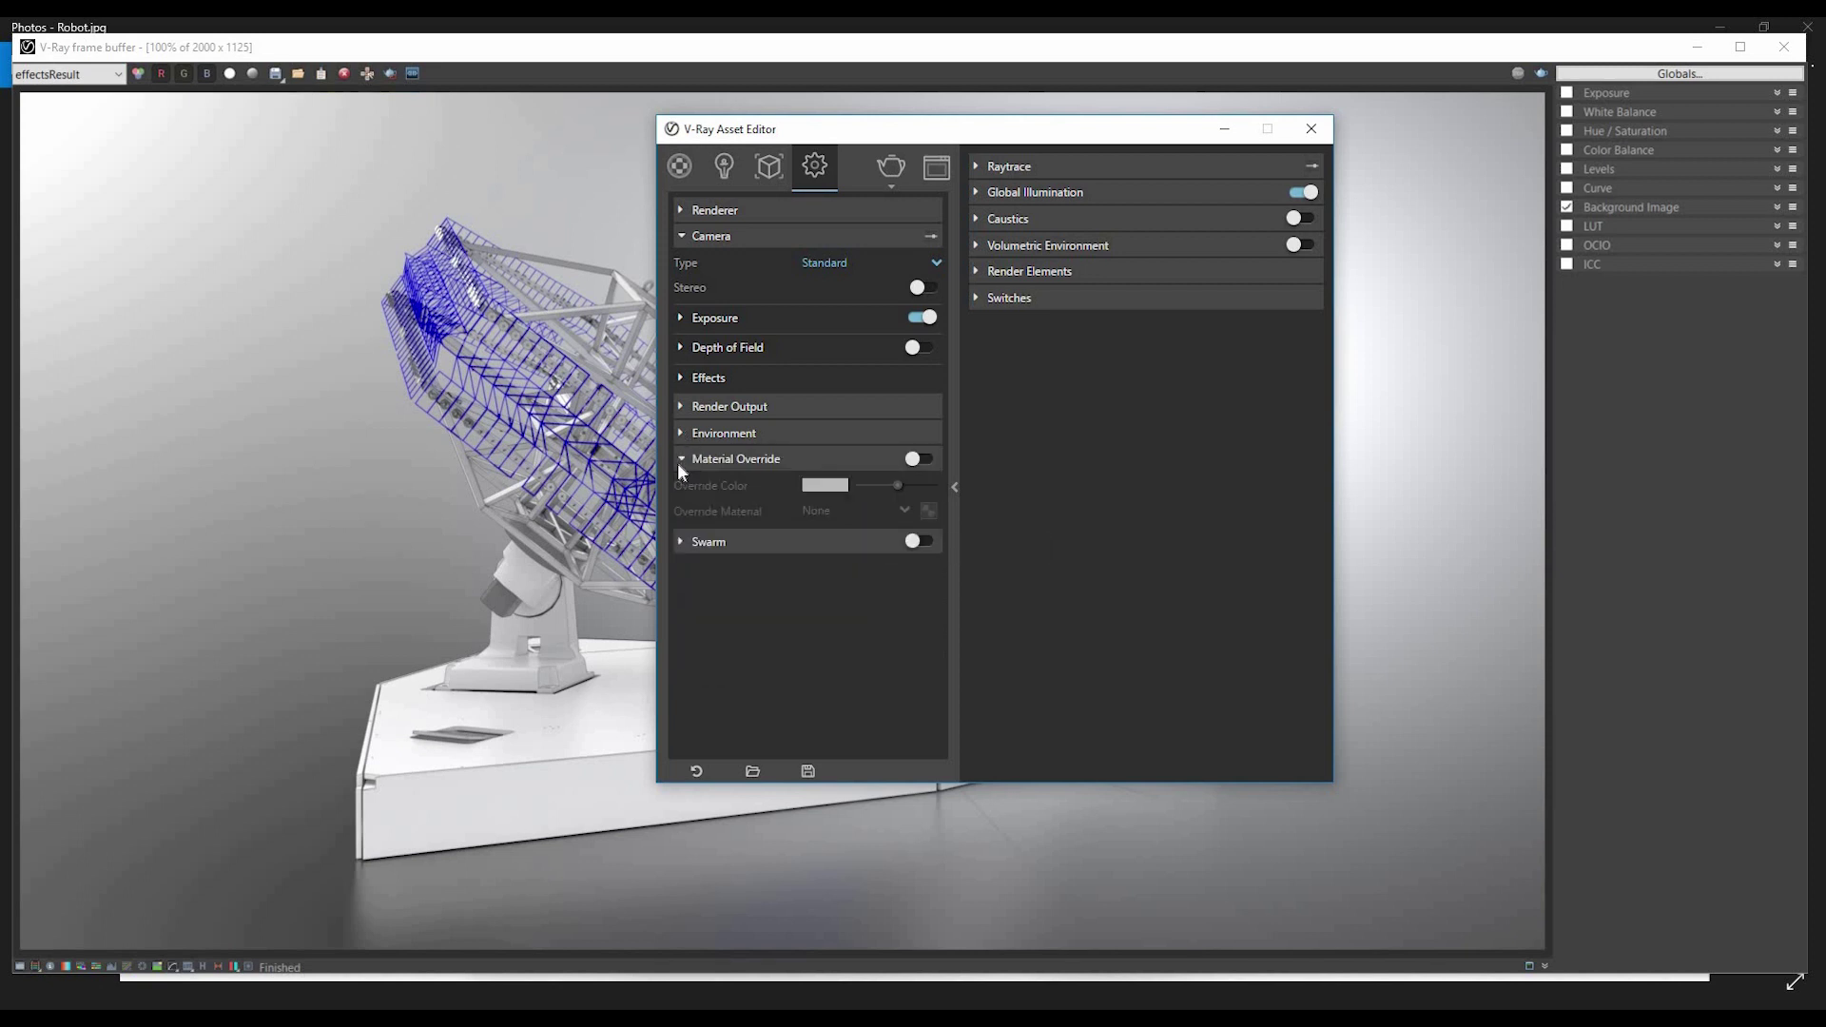
pyautogui.click(681, 462)
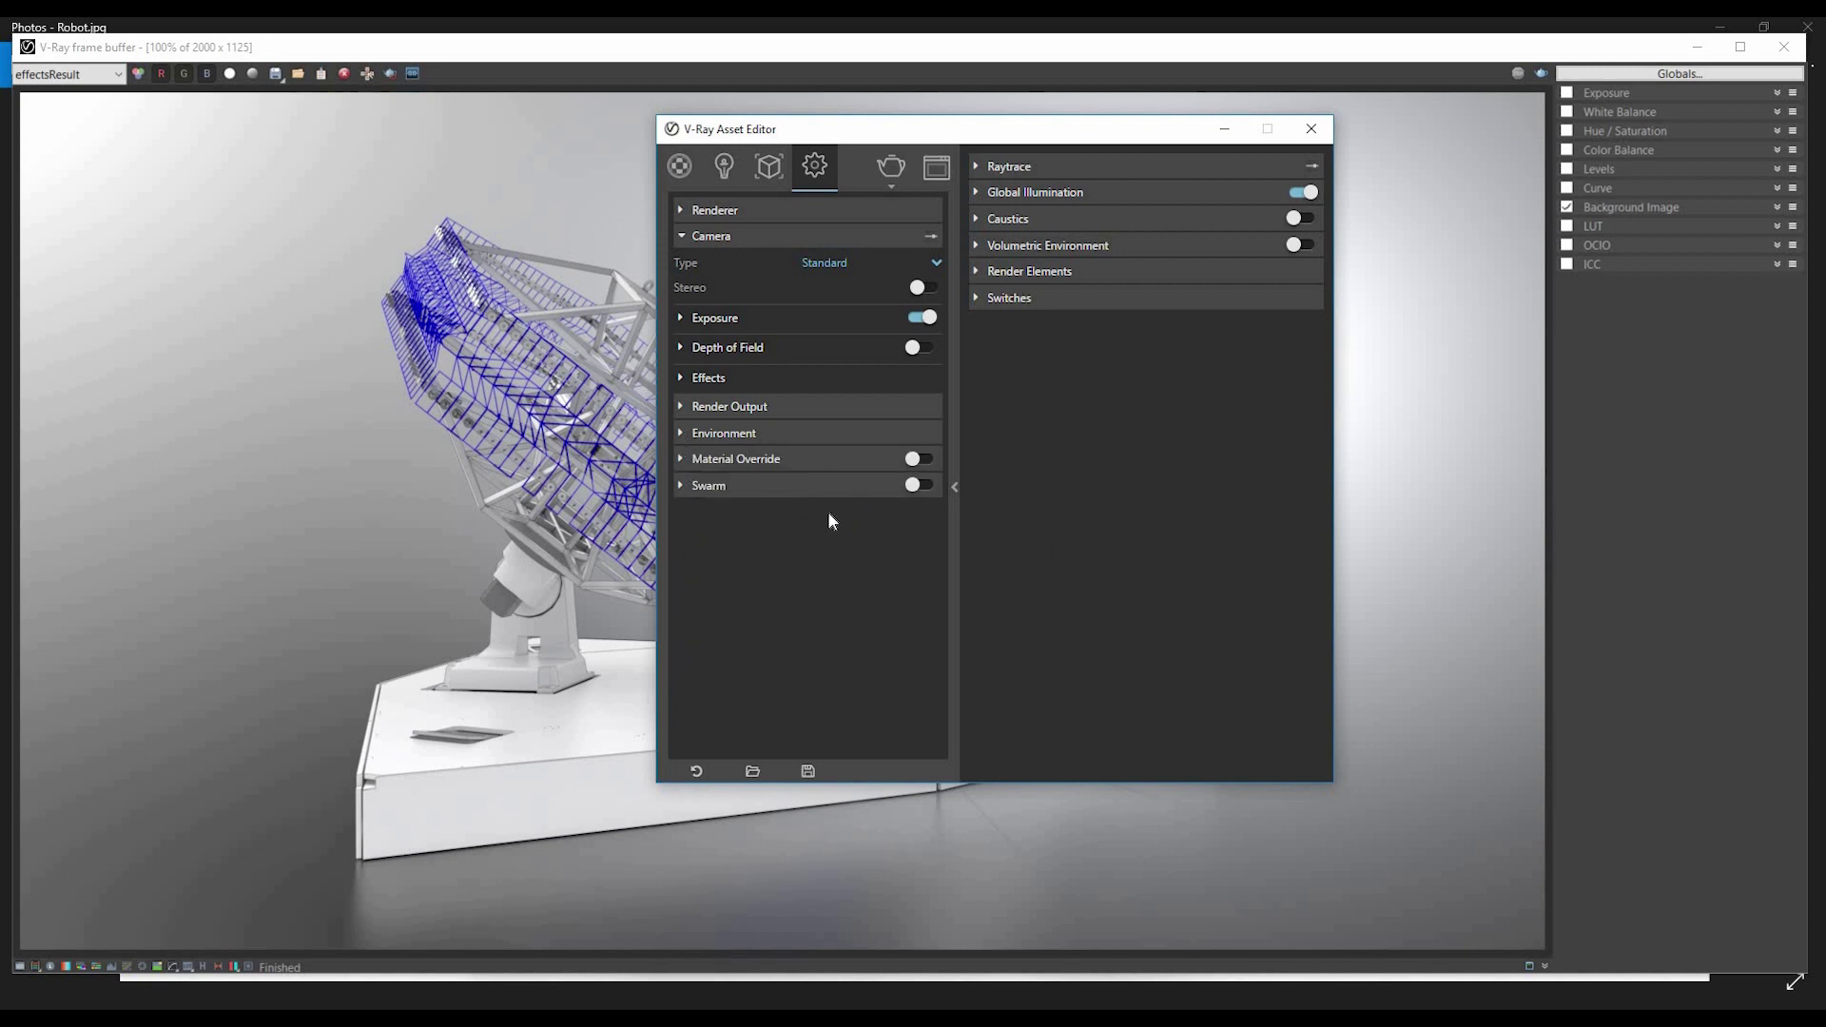
# Review the Global Illumination settings, including the engine options available for primary rays.
pyautogui.click(977, 193)
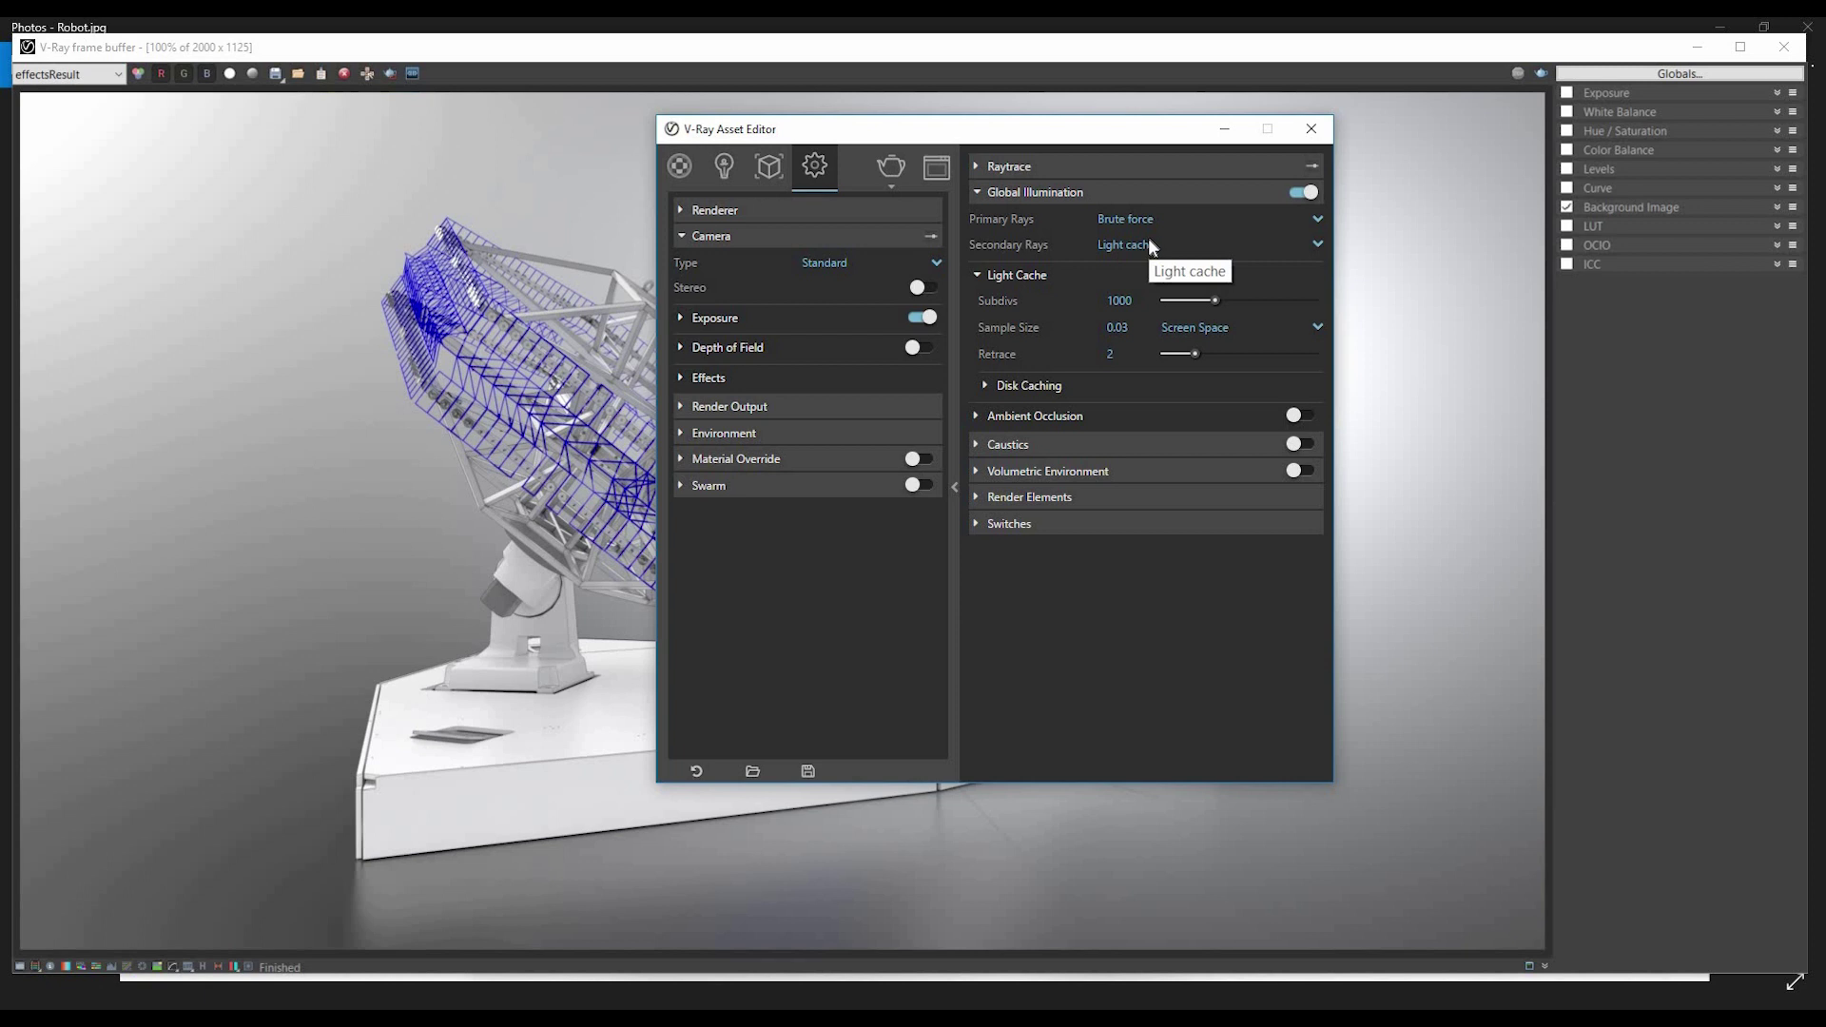
pyautogui.click(1304, 220)
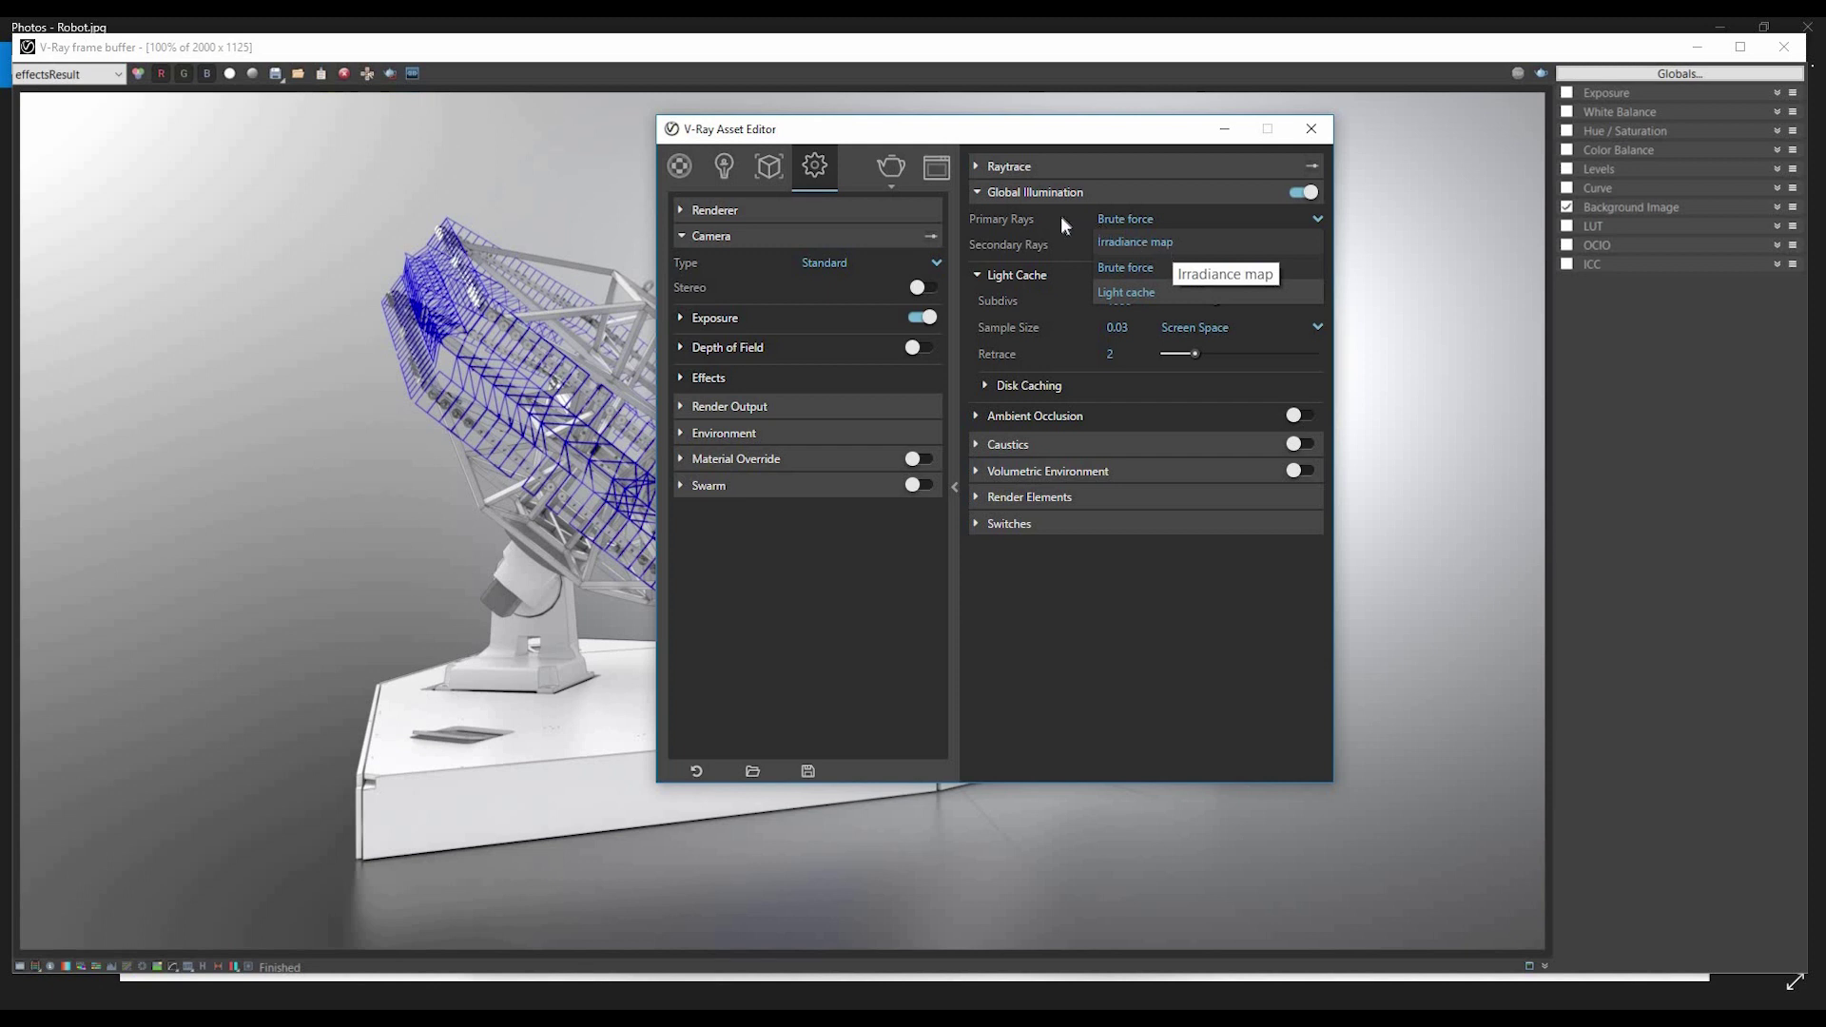
pyautogui.click(1197, 219)
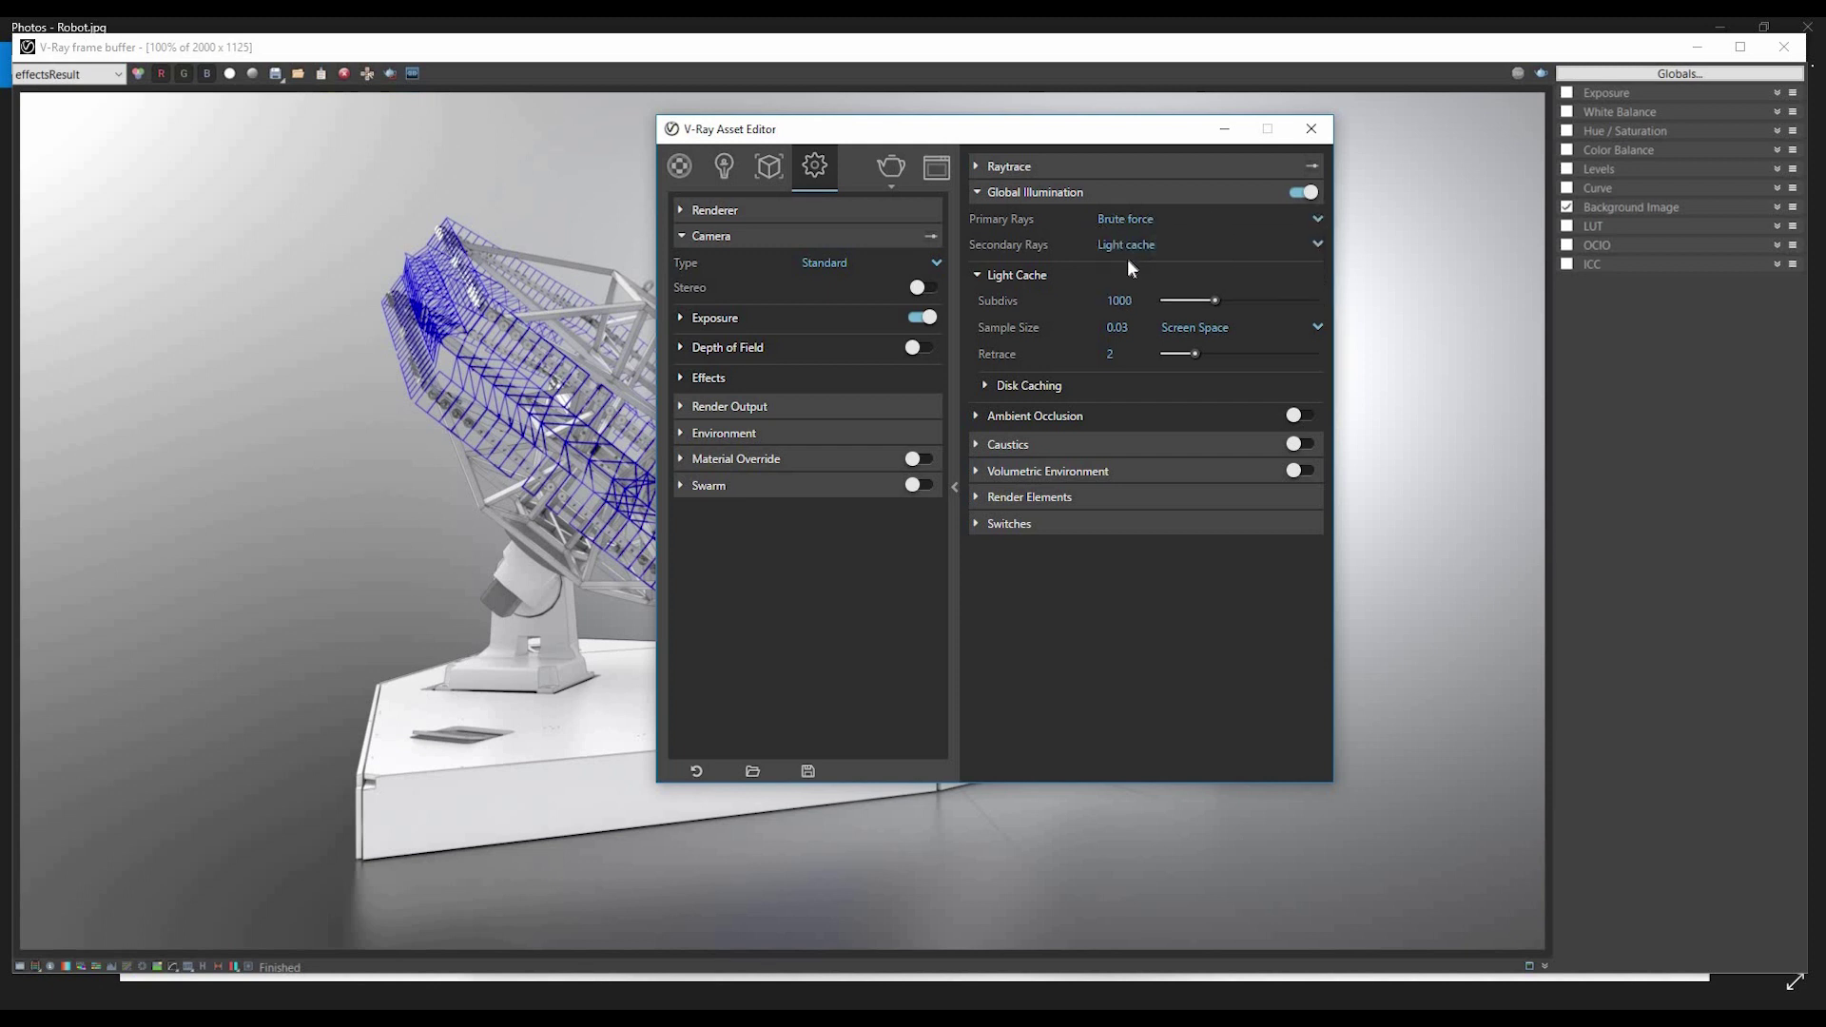
pyautogui.click(978, 194)
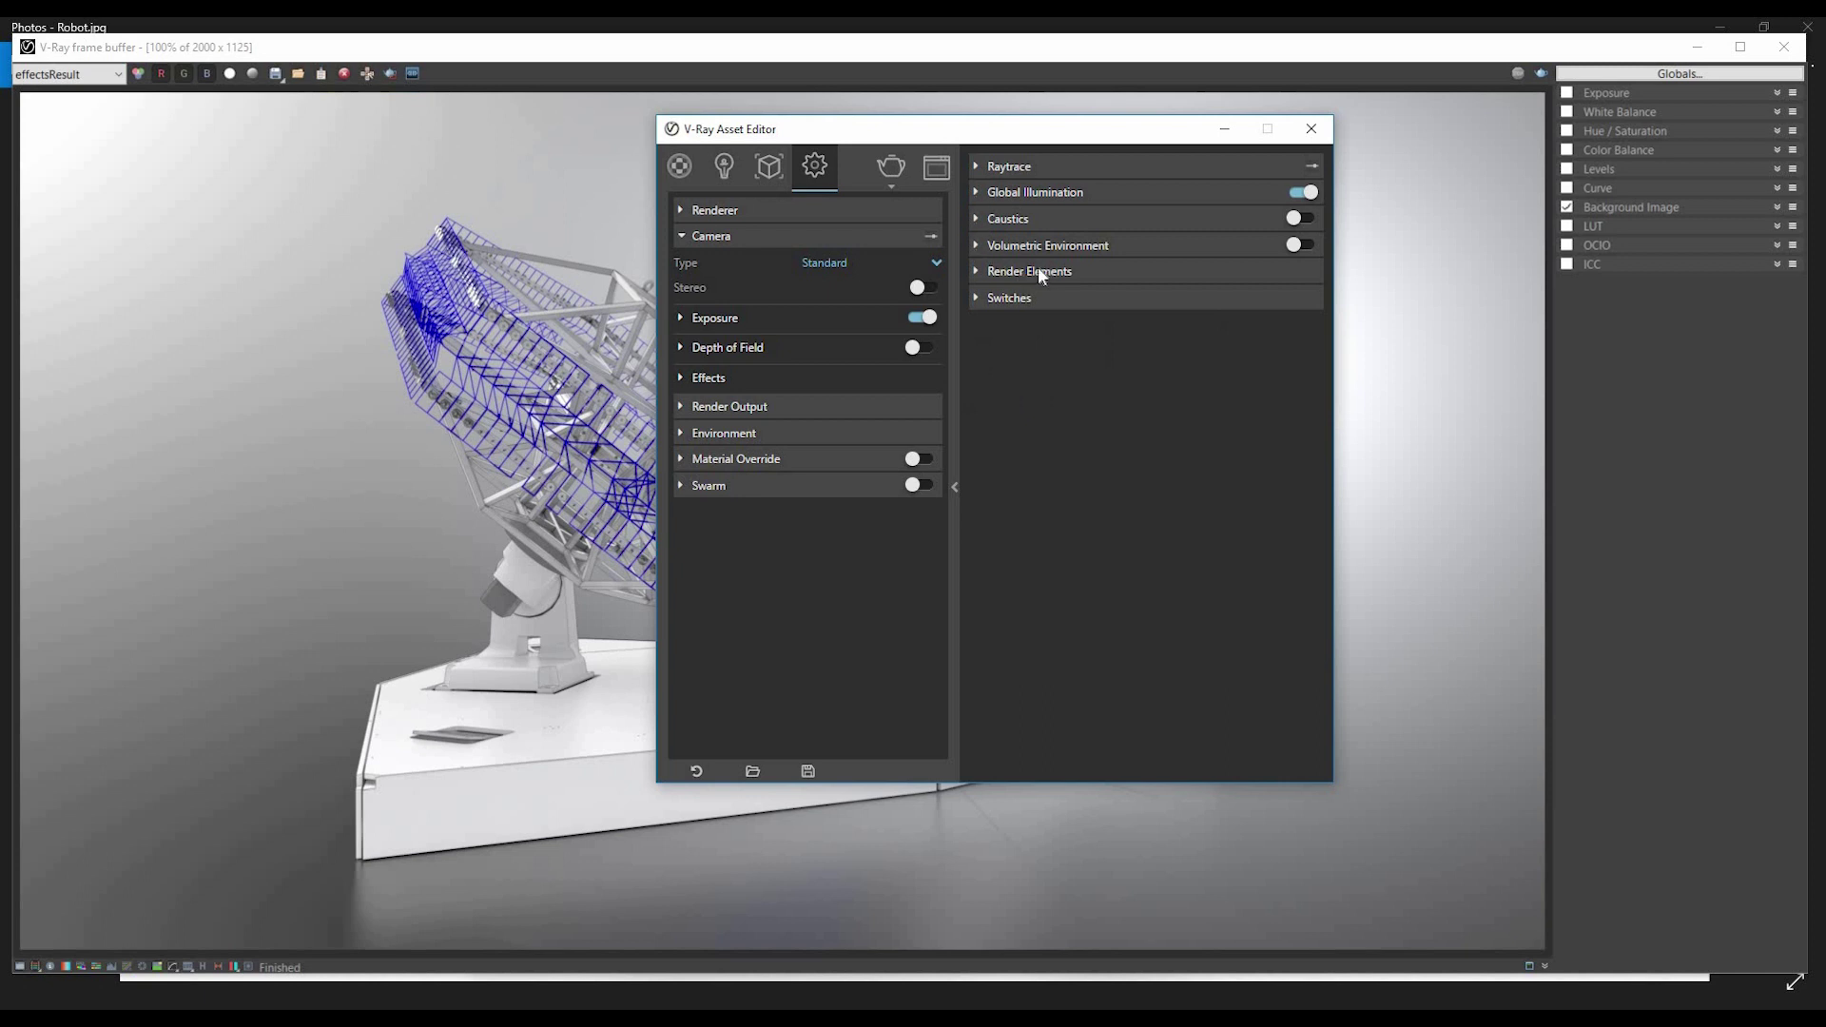
# Show the Denoiser among the render elements, and put the Asset Editor away.
pyautogui.click(978, 271)
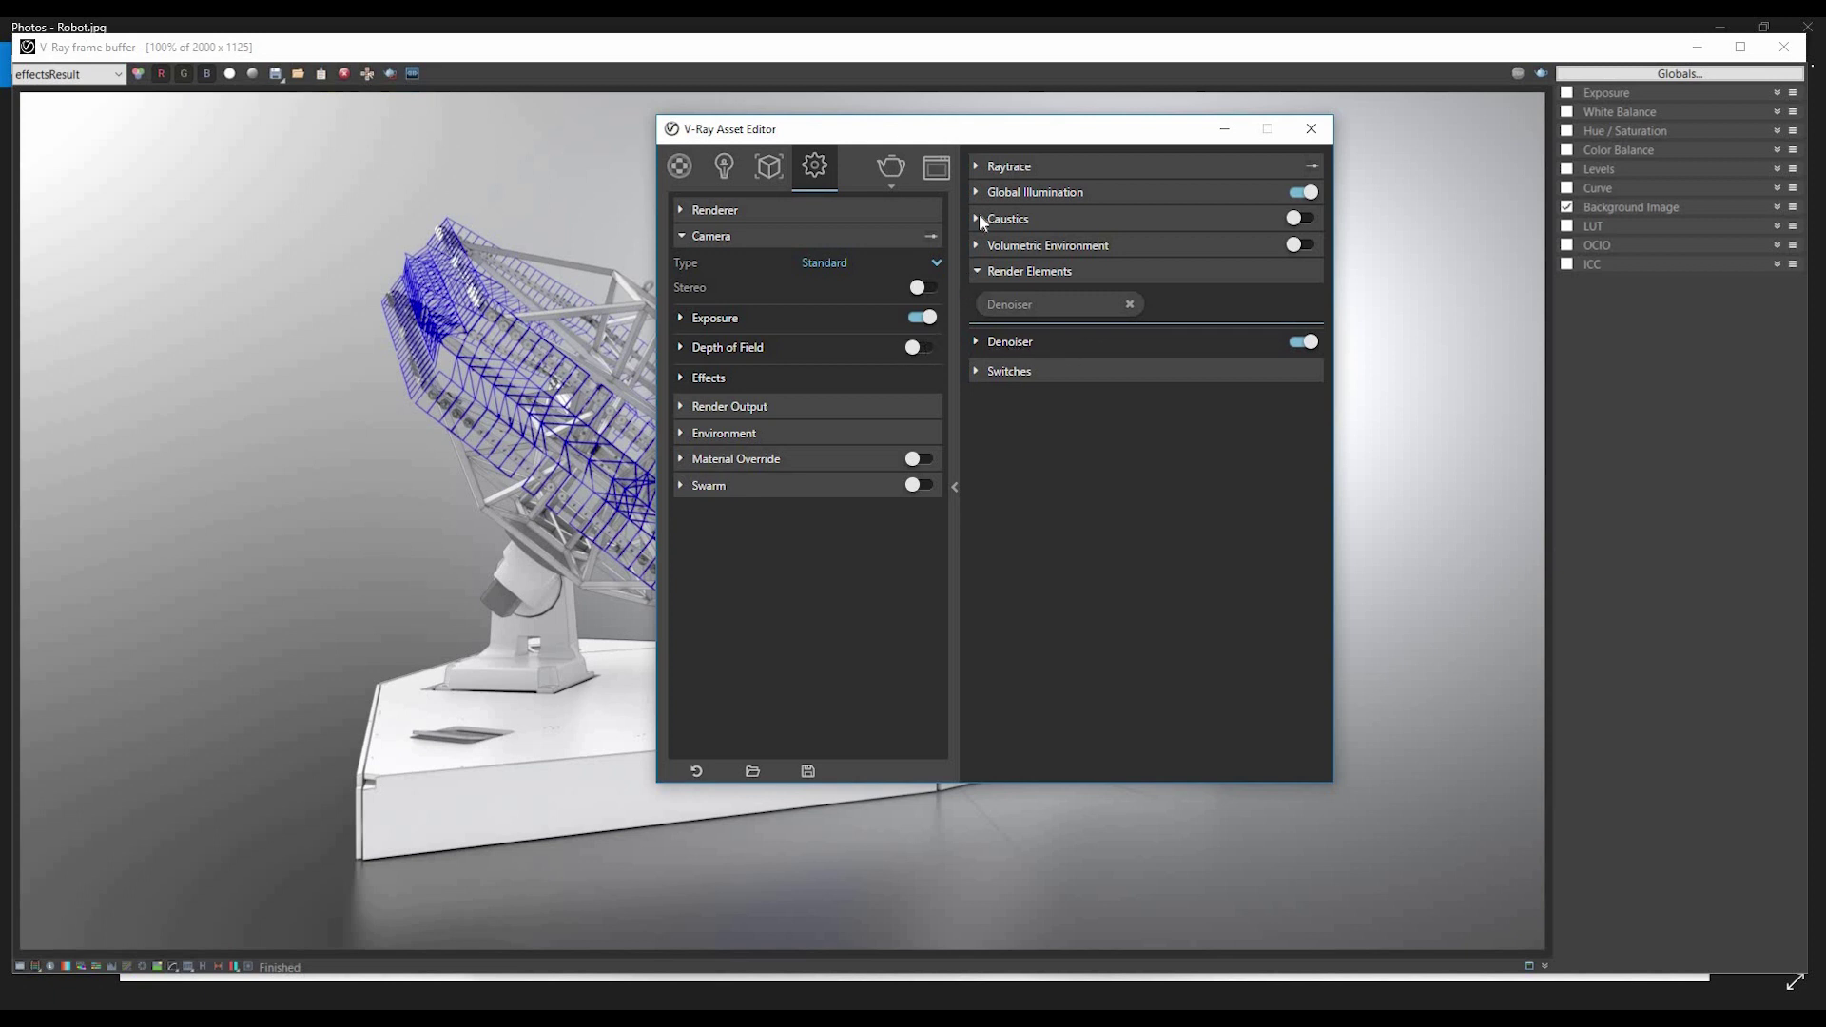
pyautogui.moveTo(969, 132); pyautogui.dragTo(1054, 169)
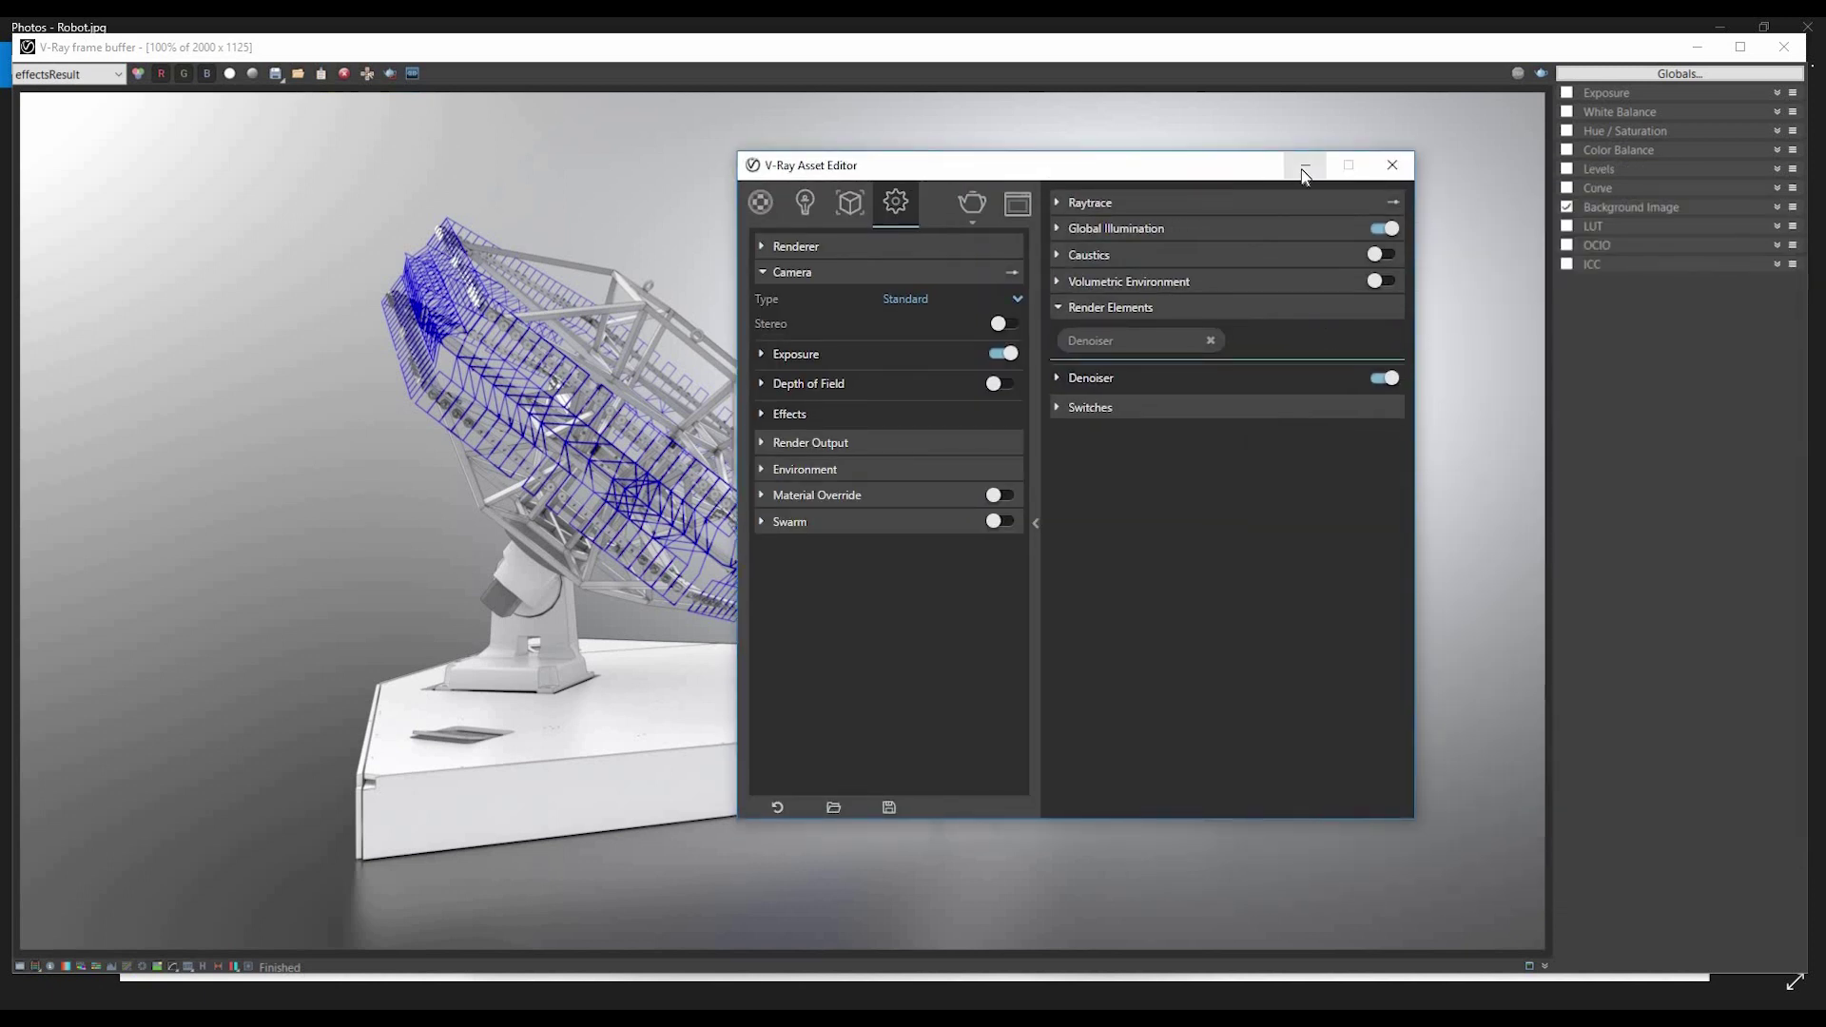
pyautogui.click(1350, 171)
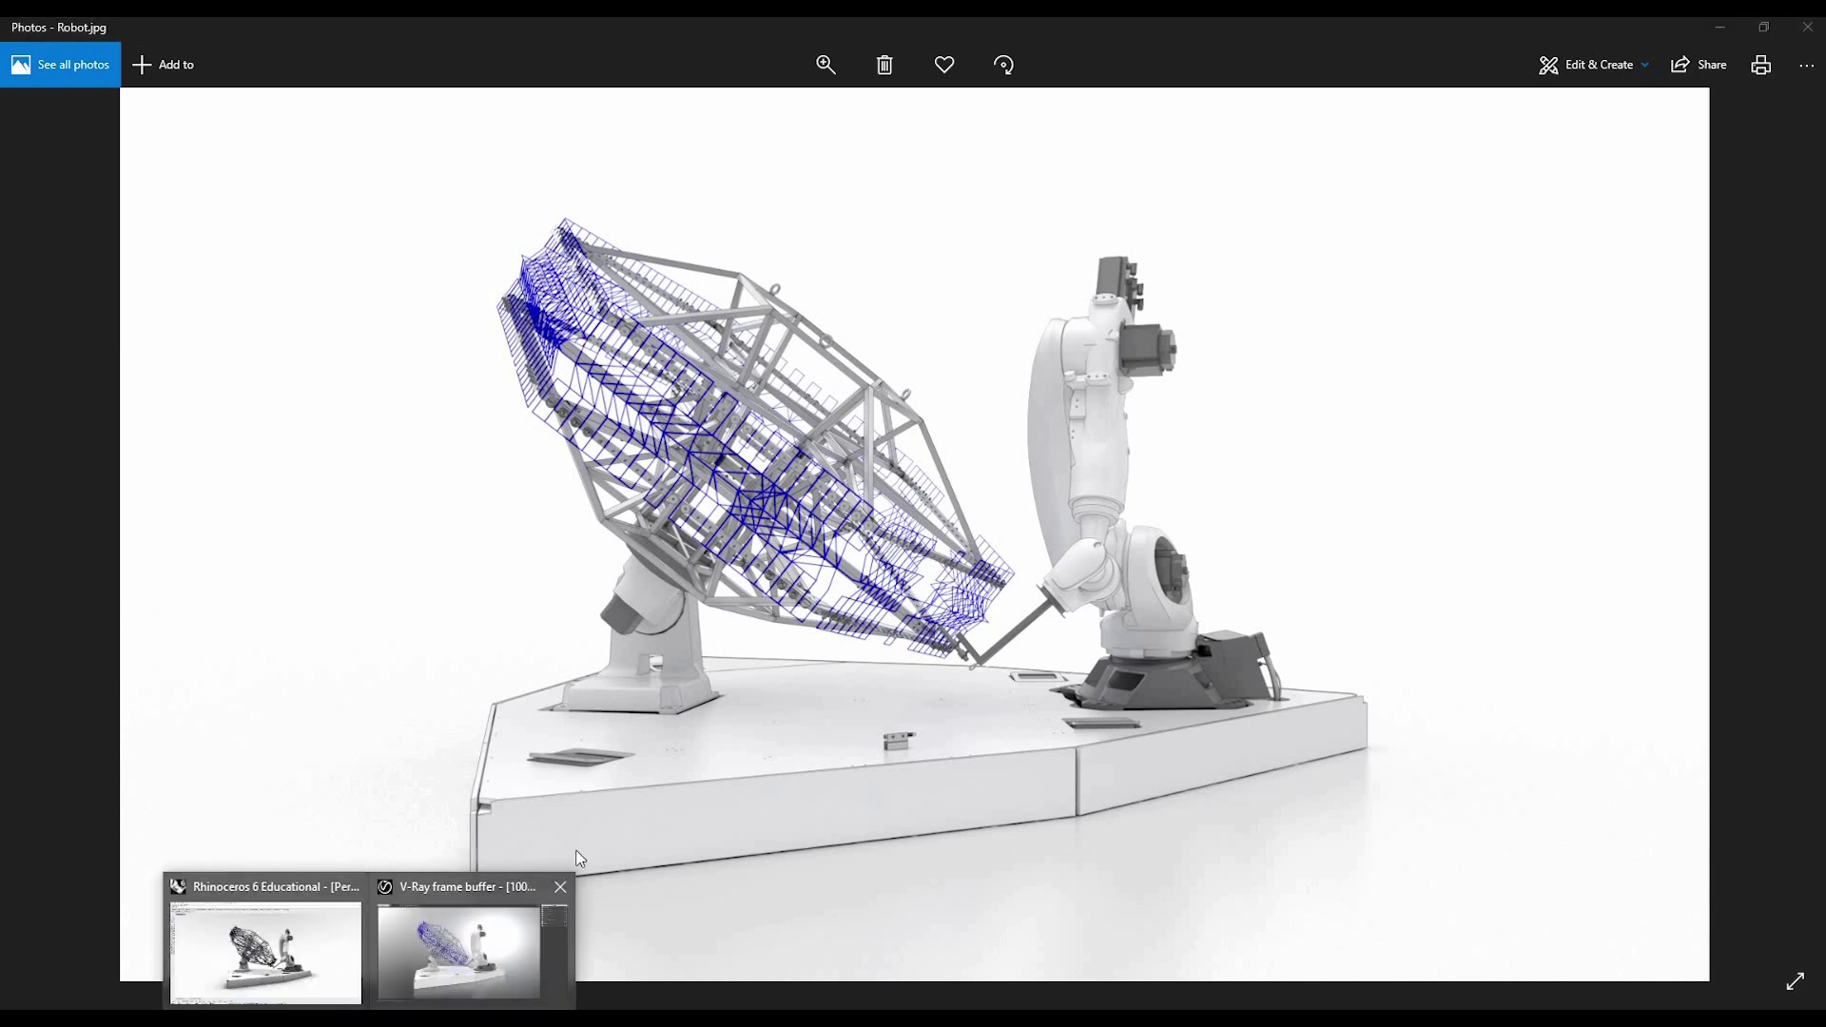
# Compare the RGB color channel of the rendered image with its effectsResult channel in the V-Ray frame buffer.
pyautogui.click(428, 951)
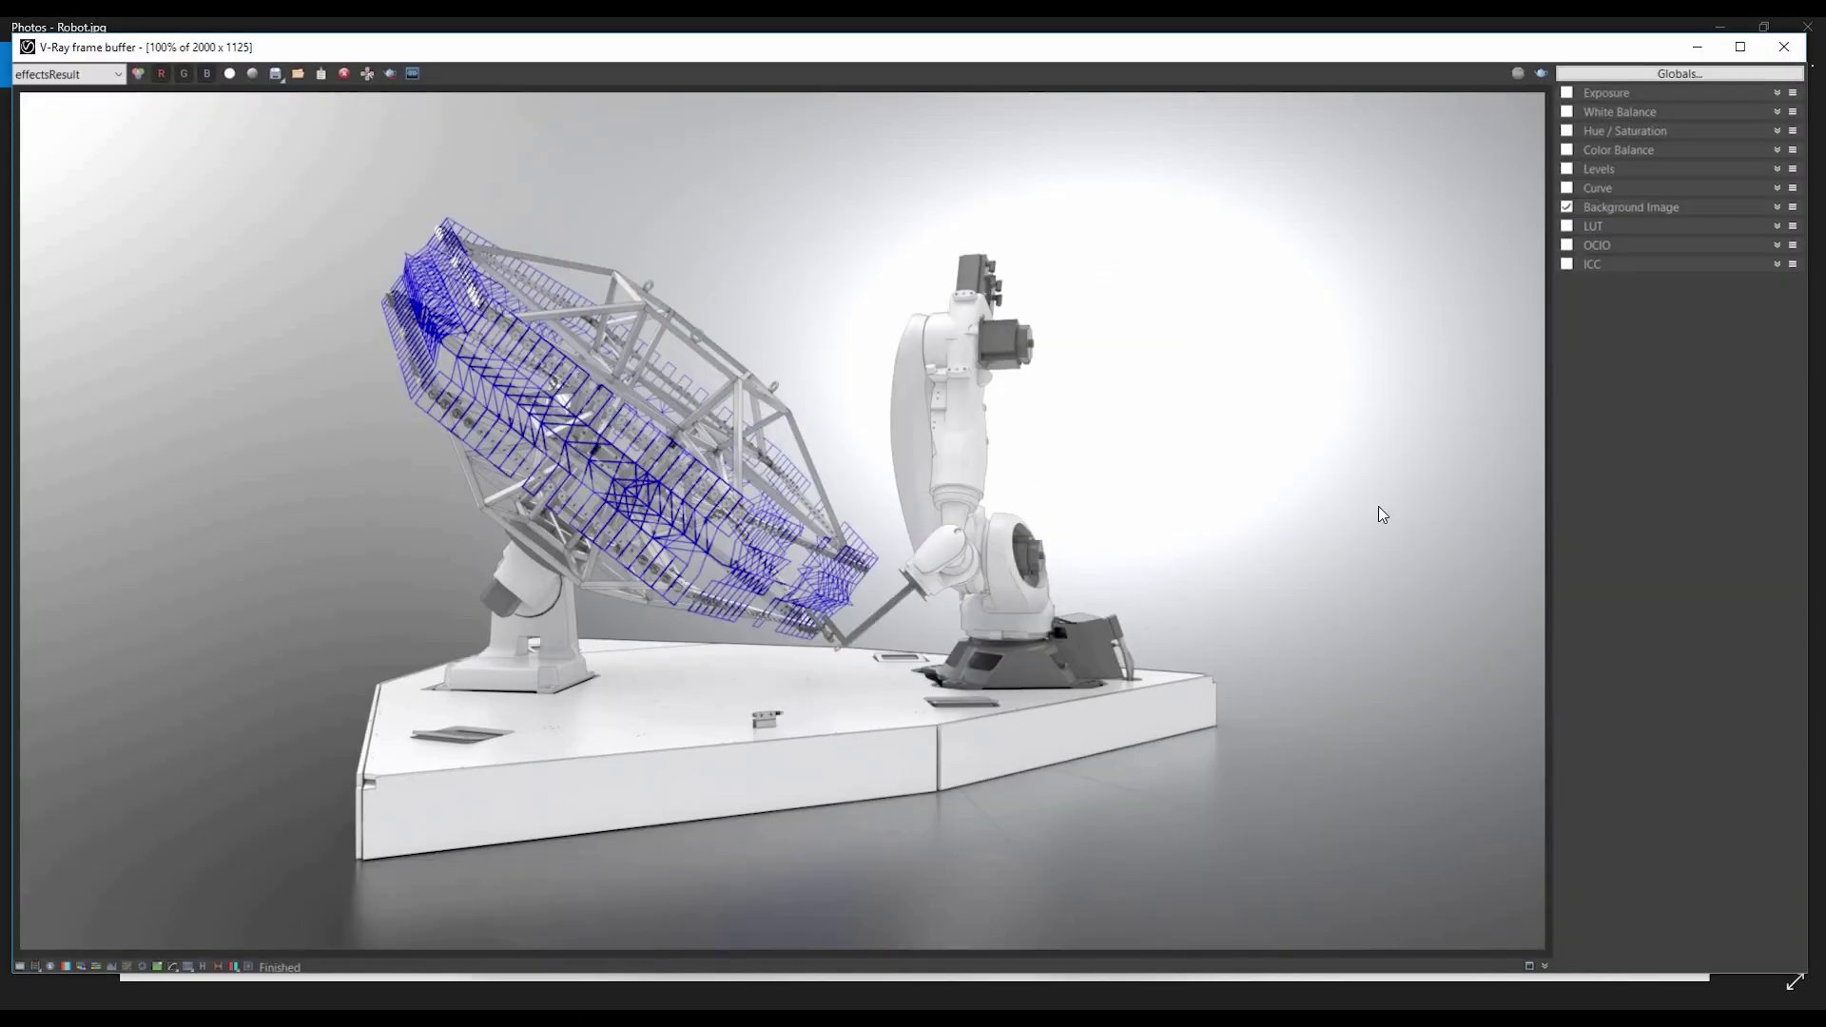
pyautogui.click(119, 76)
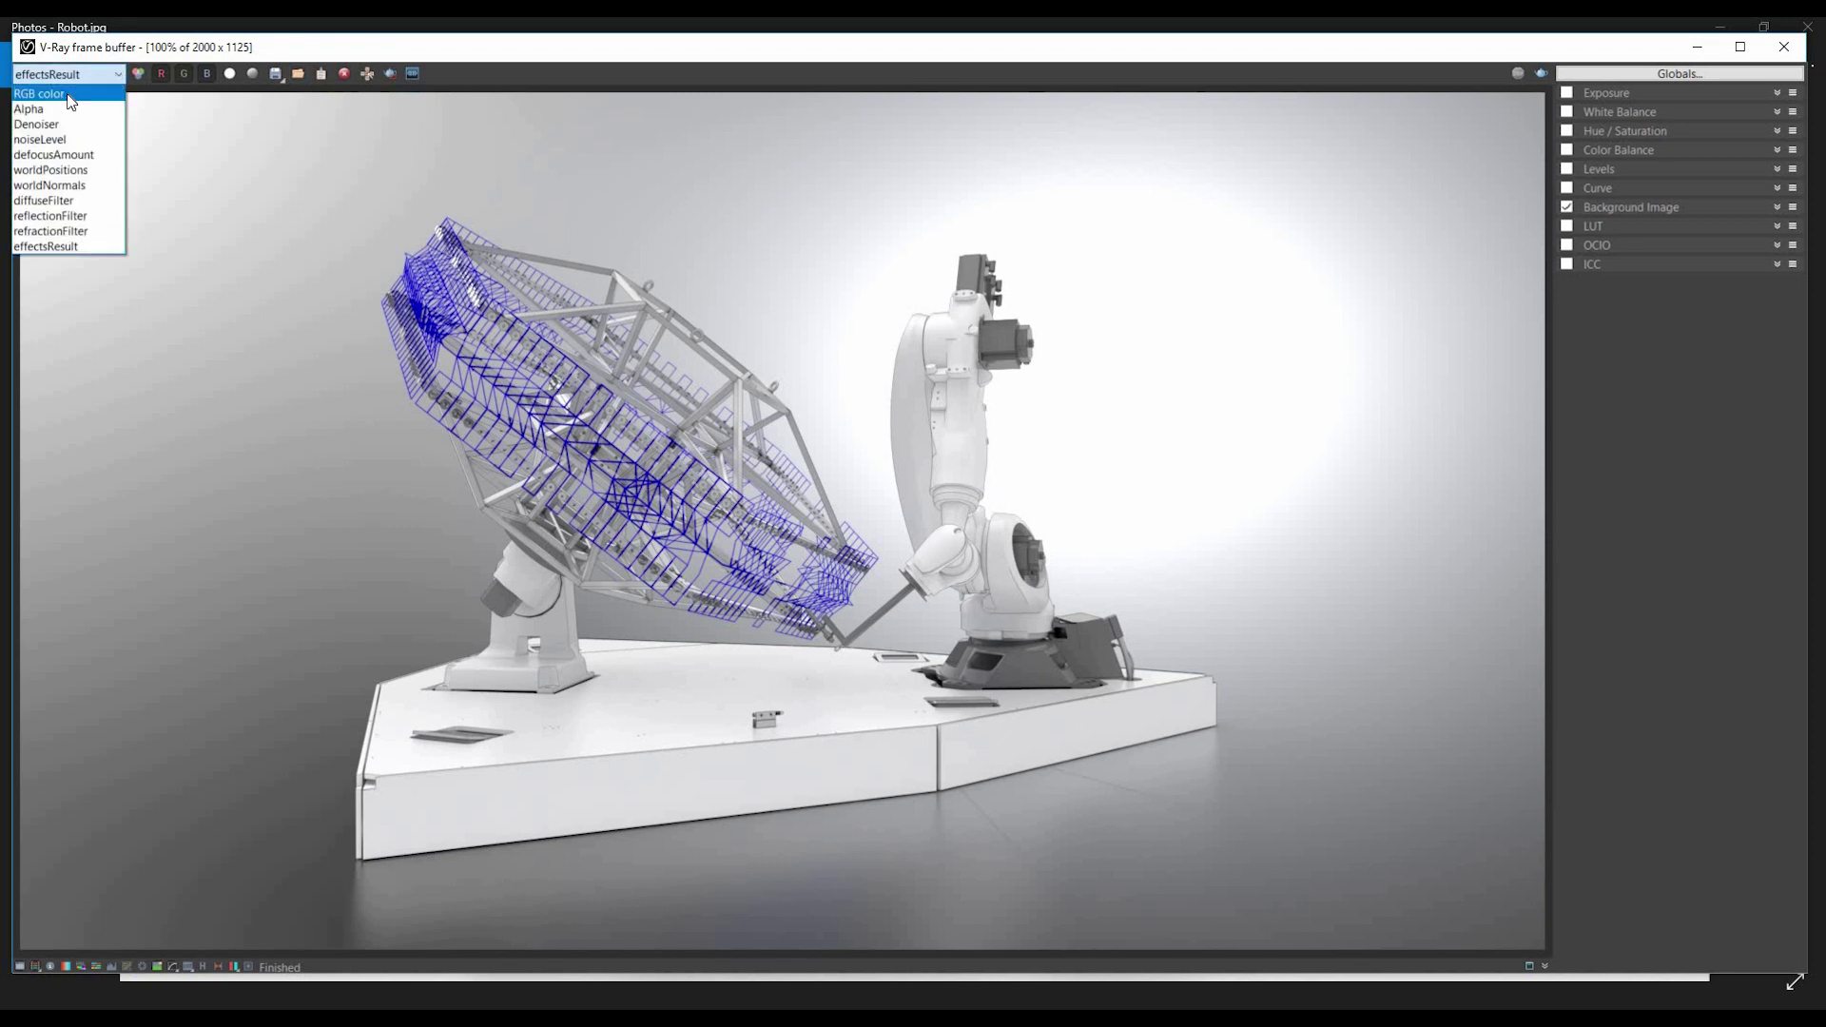
pyautogui.click(38, 94)
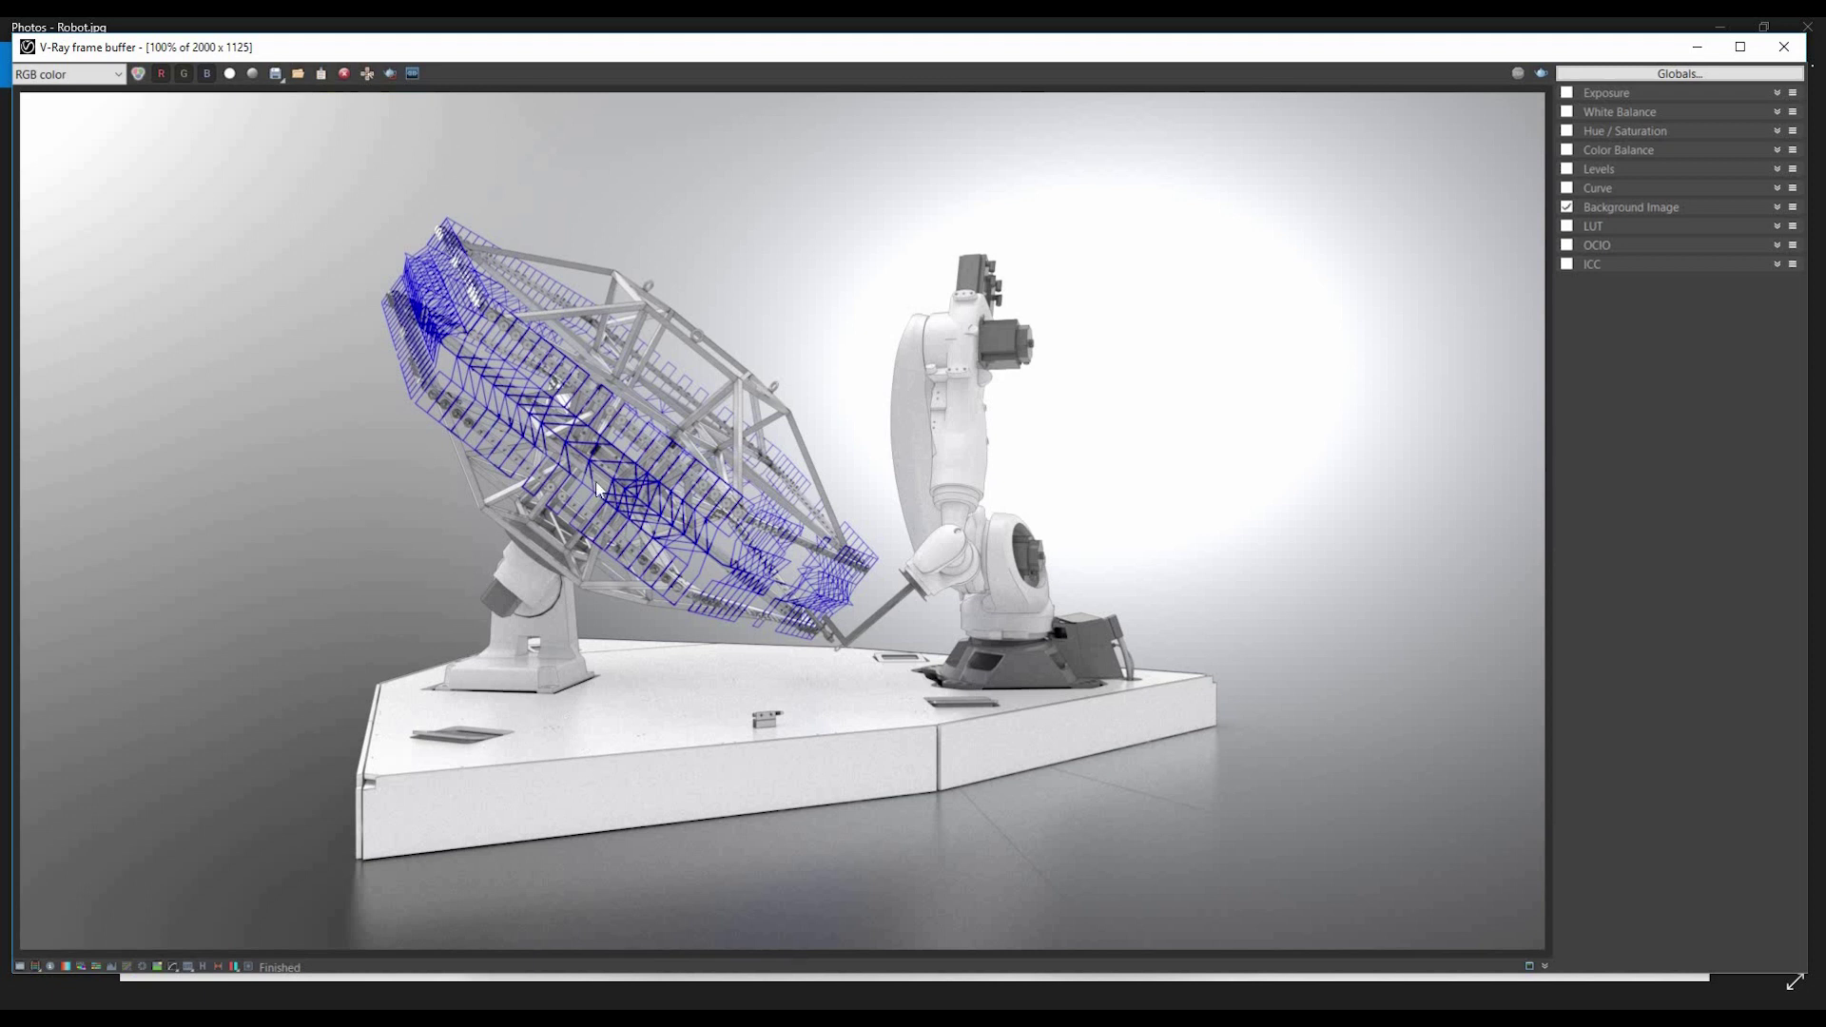
pyautogui.click(120, 74)
pyautogui.click(60, 247)
# Compare the rendered image with the Robot.jpg reference, keeping the V-Ray frame buffer in front.
pyautogui.click(1697, 48)
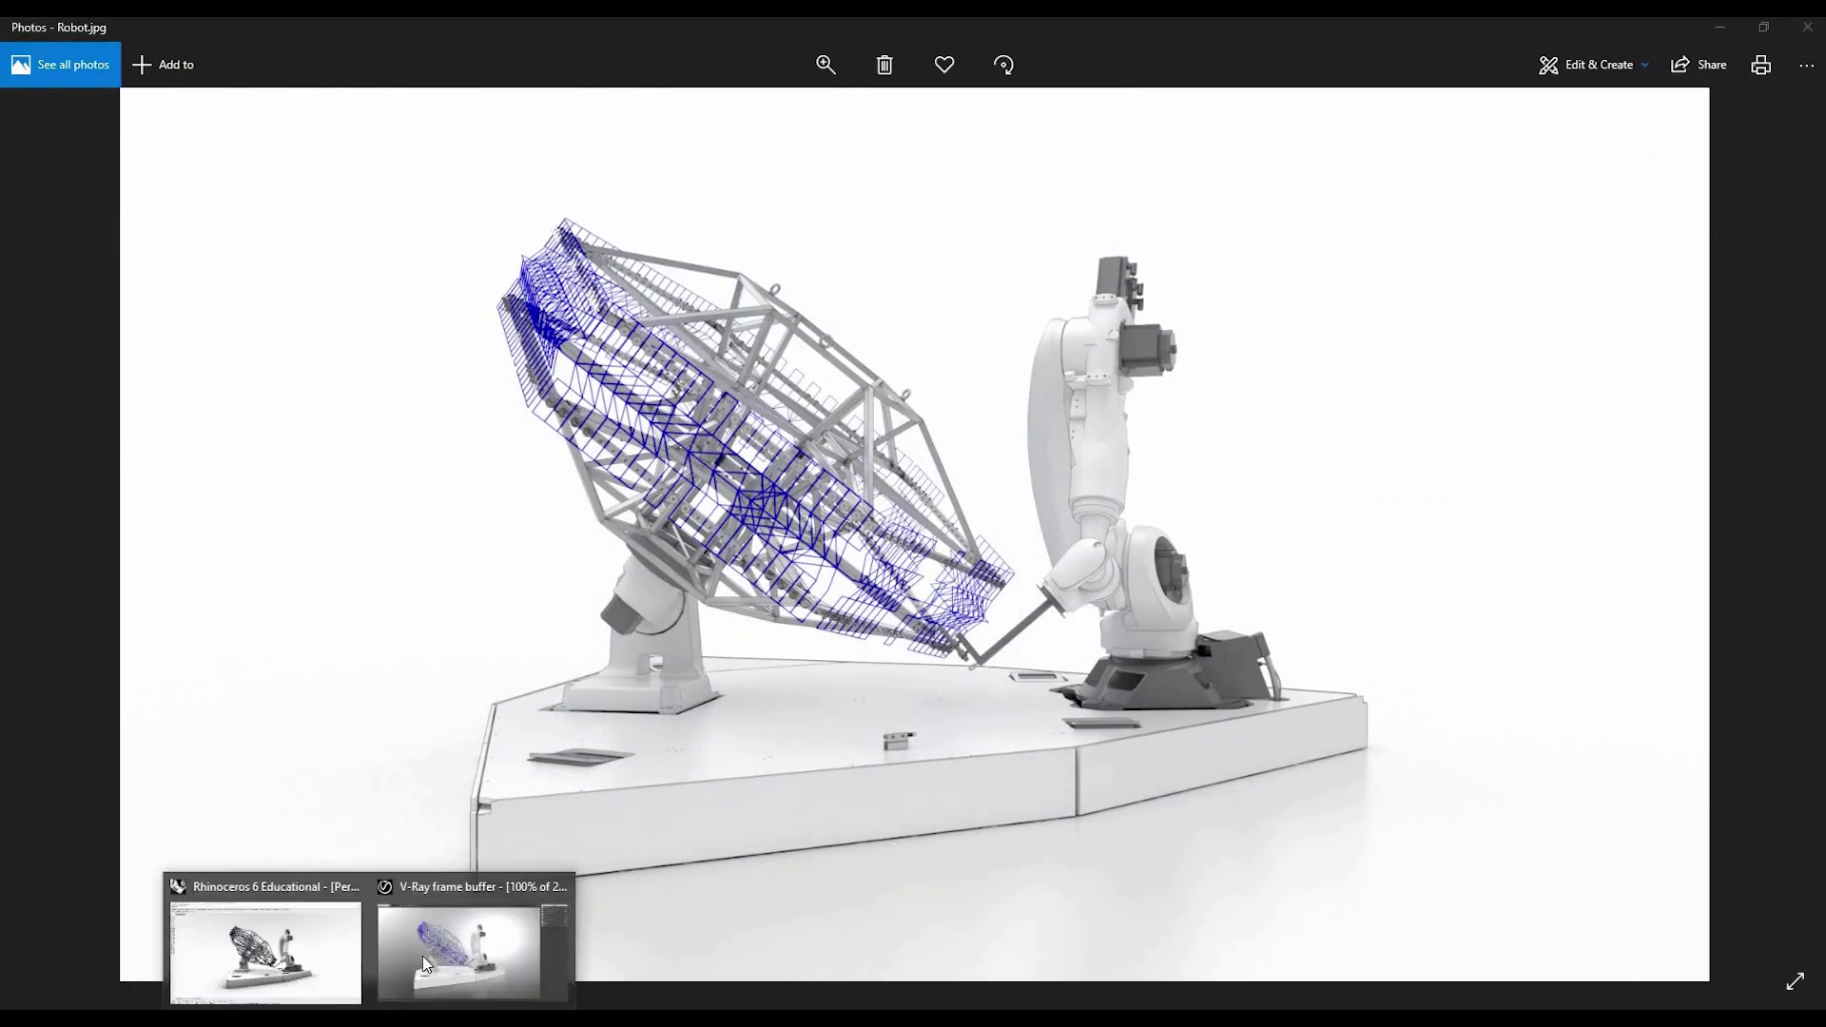
pyautogui.click(449, 945)
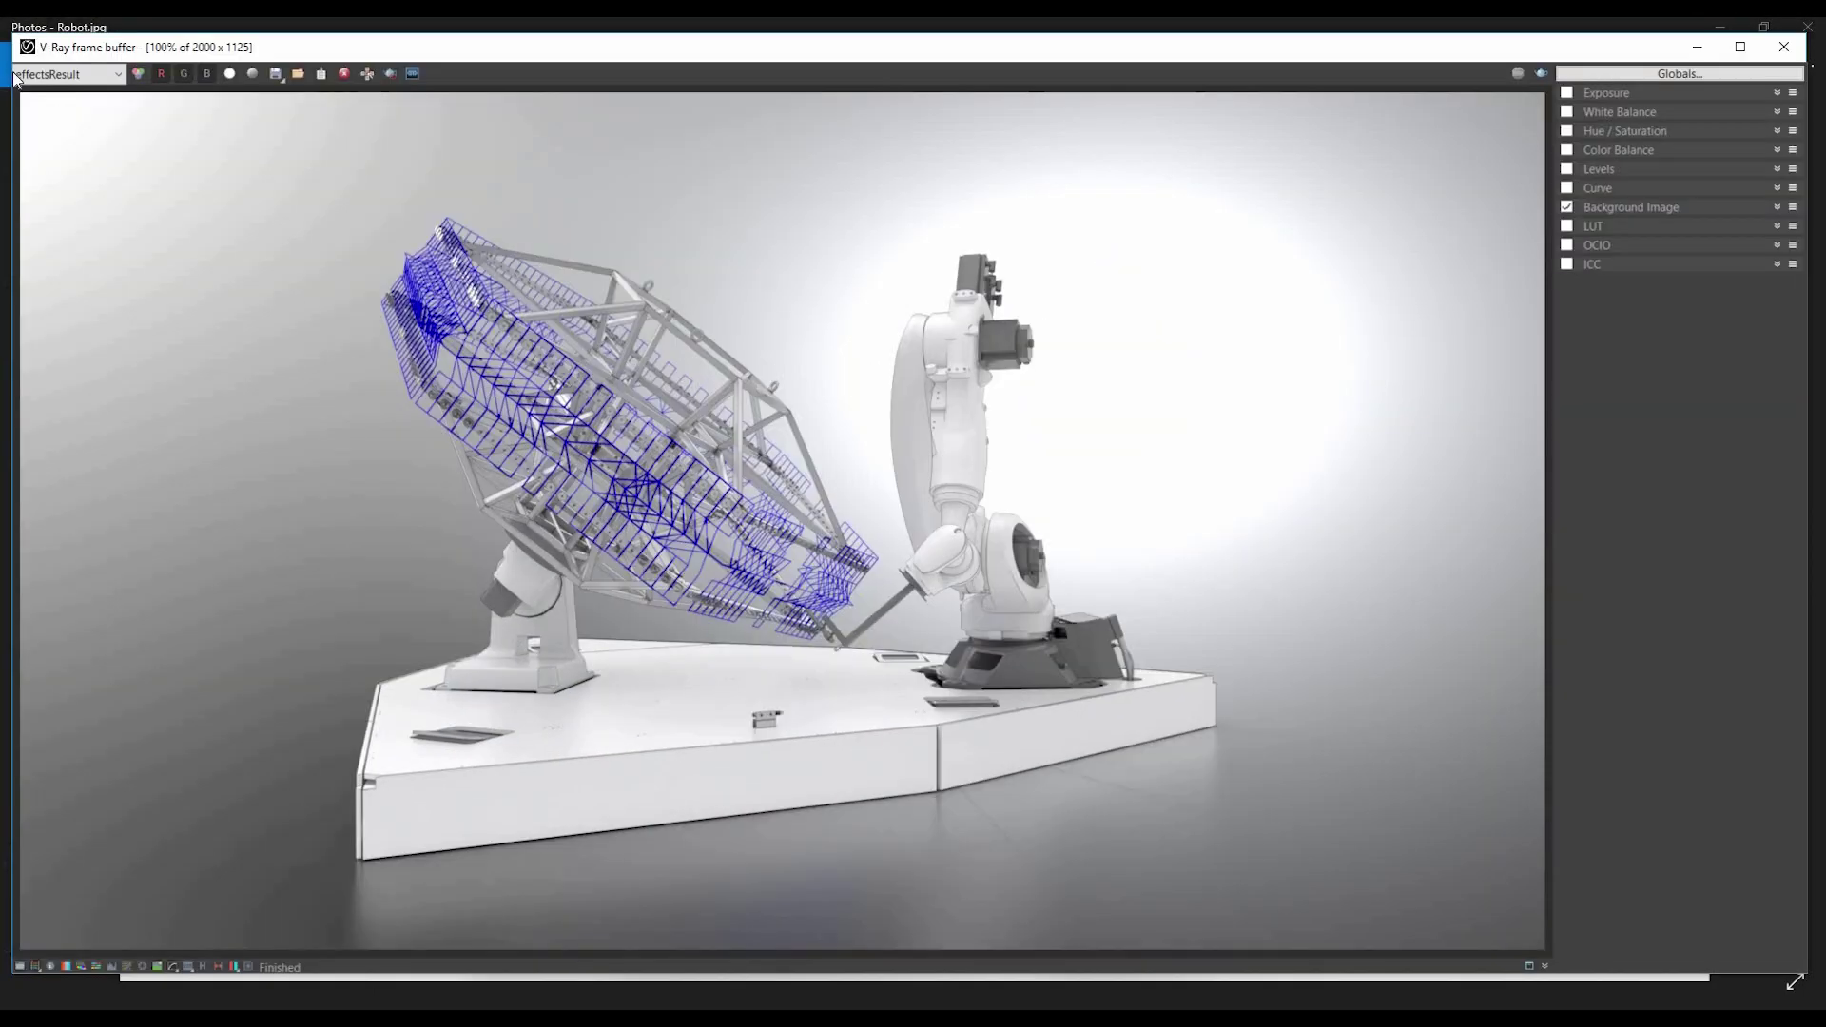
pyautogui.doubleClick(233, 45)
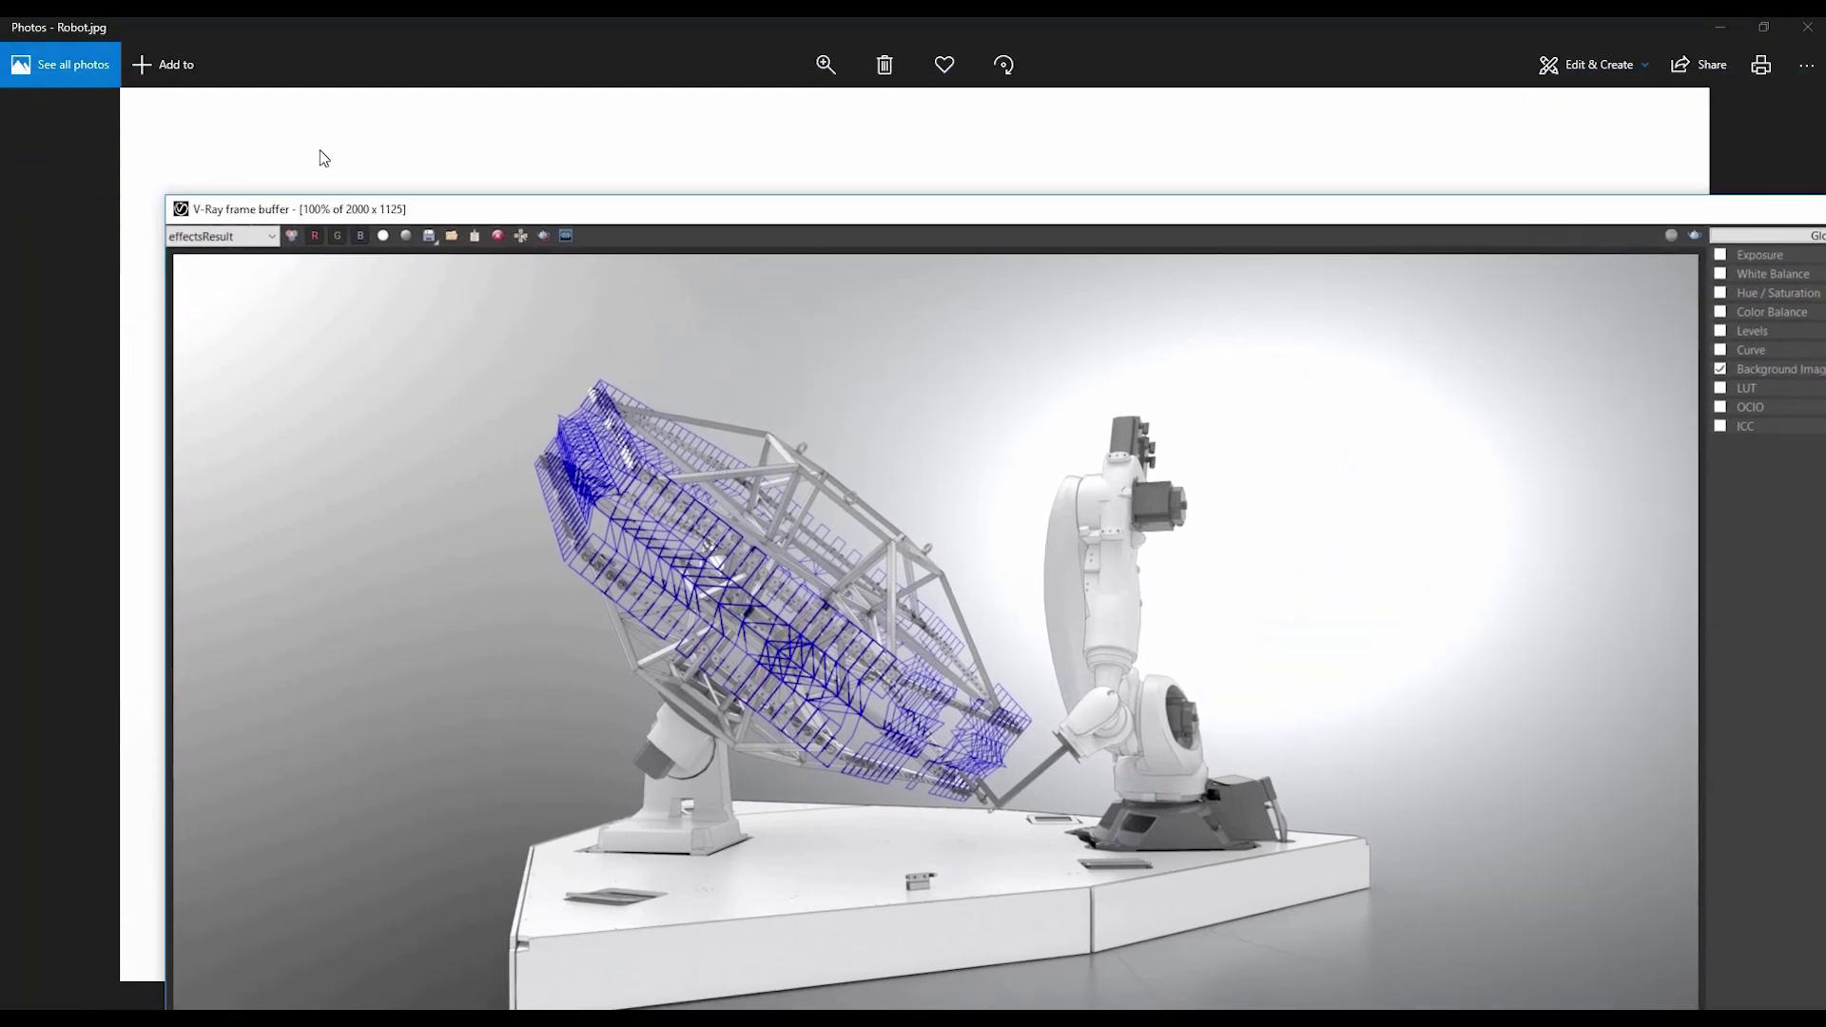
pyautogui.moveTo(319, 151); pyautogui.dragTo(235, 38)
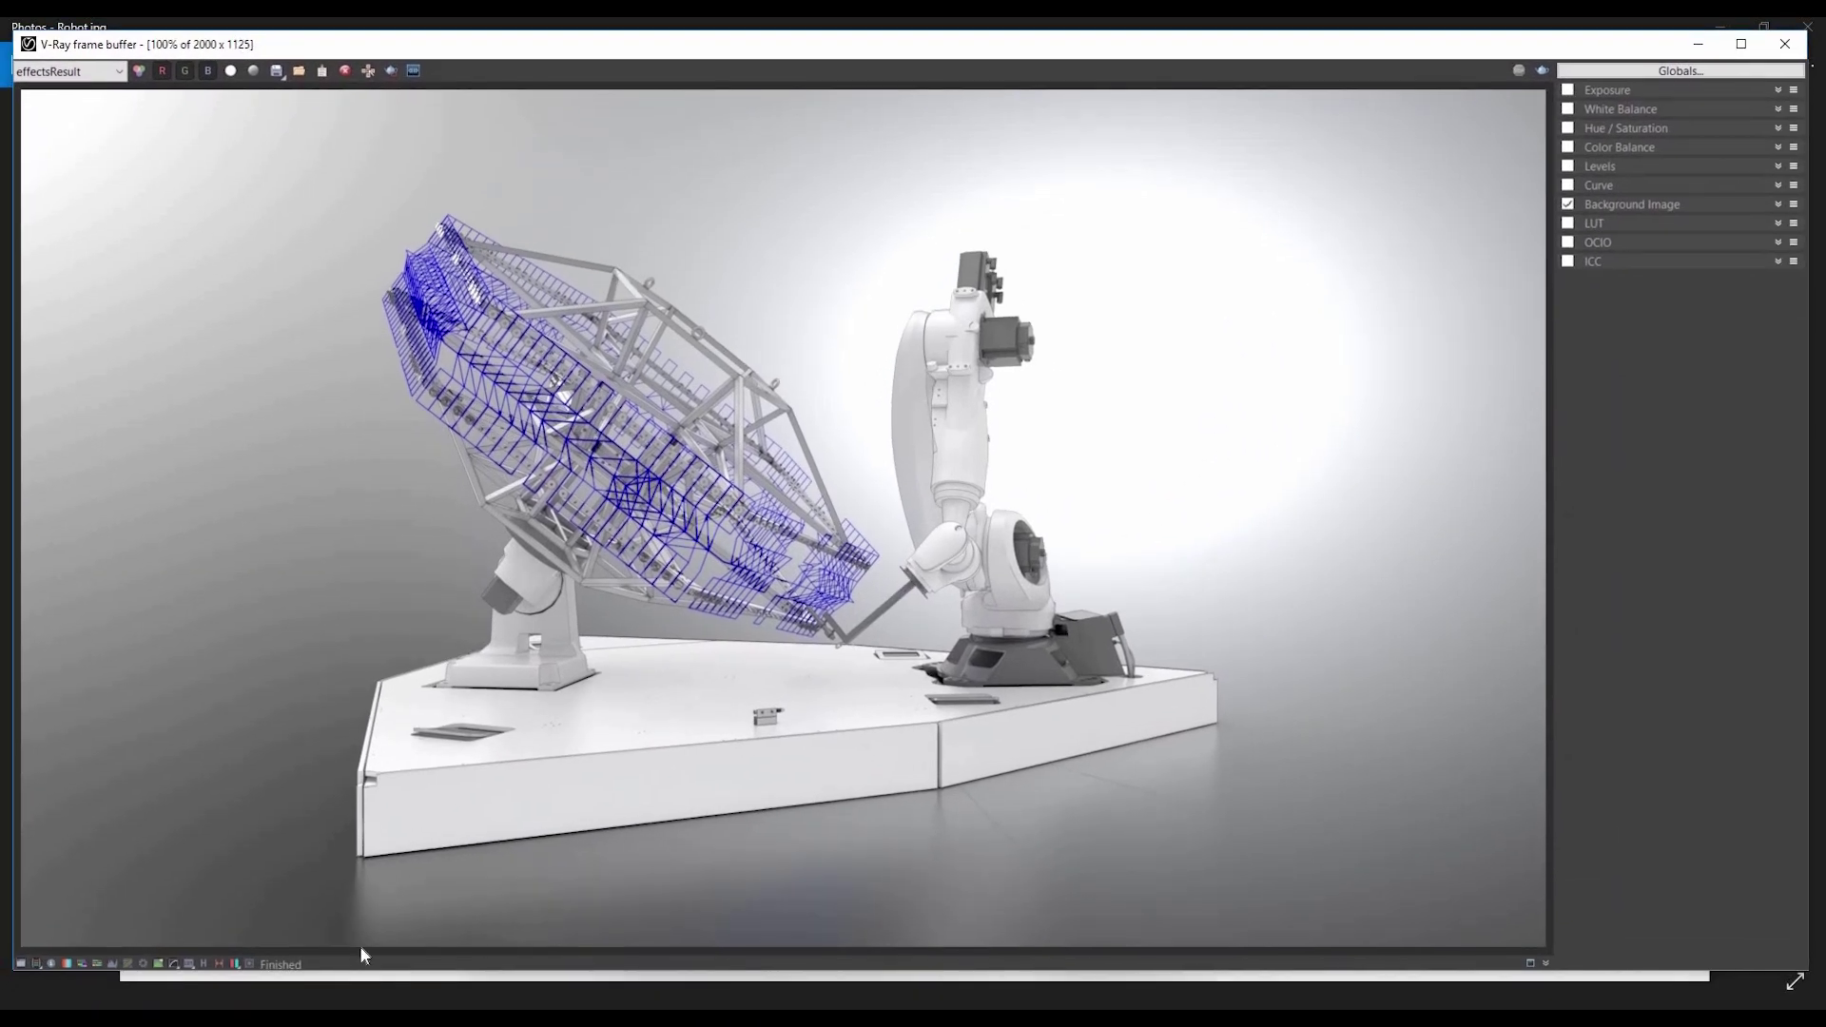
# Switch to Rhino, minimize the V-Ray frame buffer and reopen the V-Ray Asset Editor over the Perspective2 view.
pyautogui.click(369, 1016)
pyautogui.moveTo(369, 1016)
pyautogui.moveTo(375, 957)
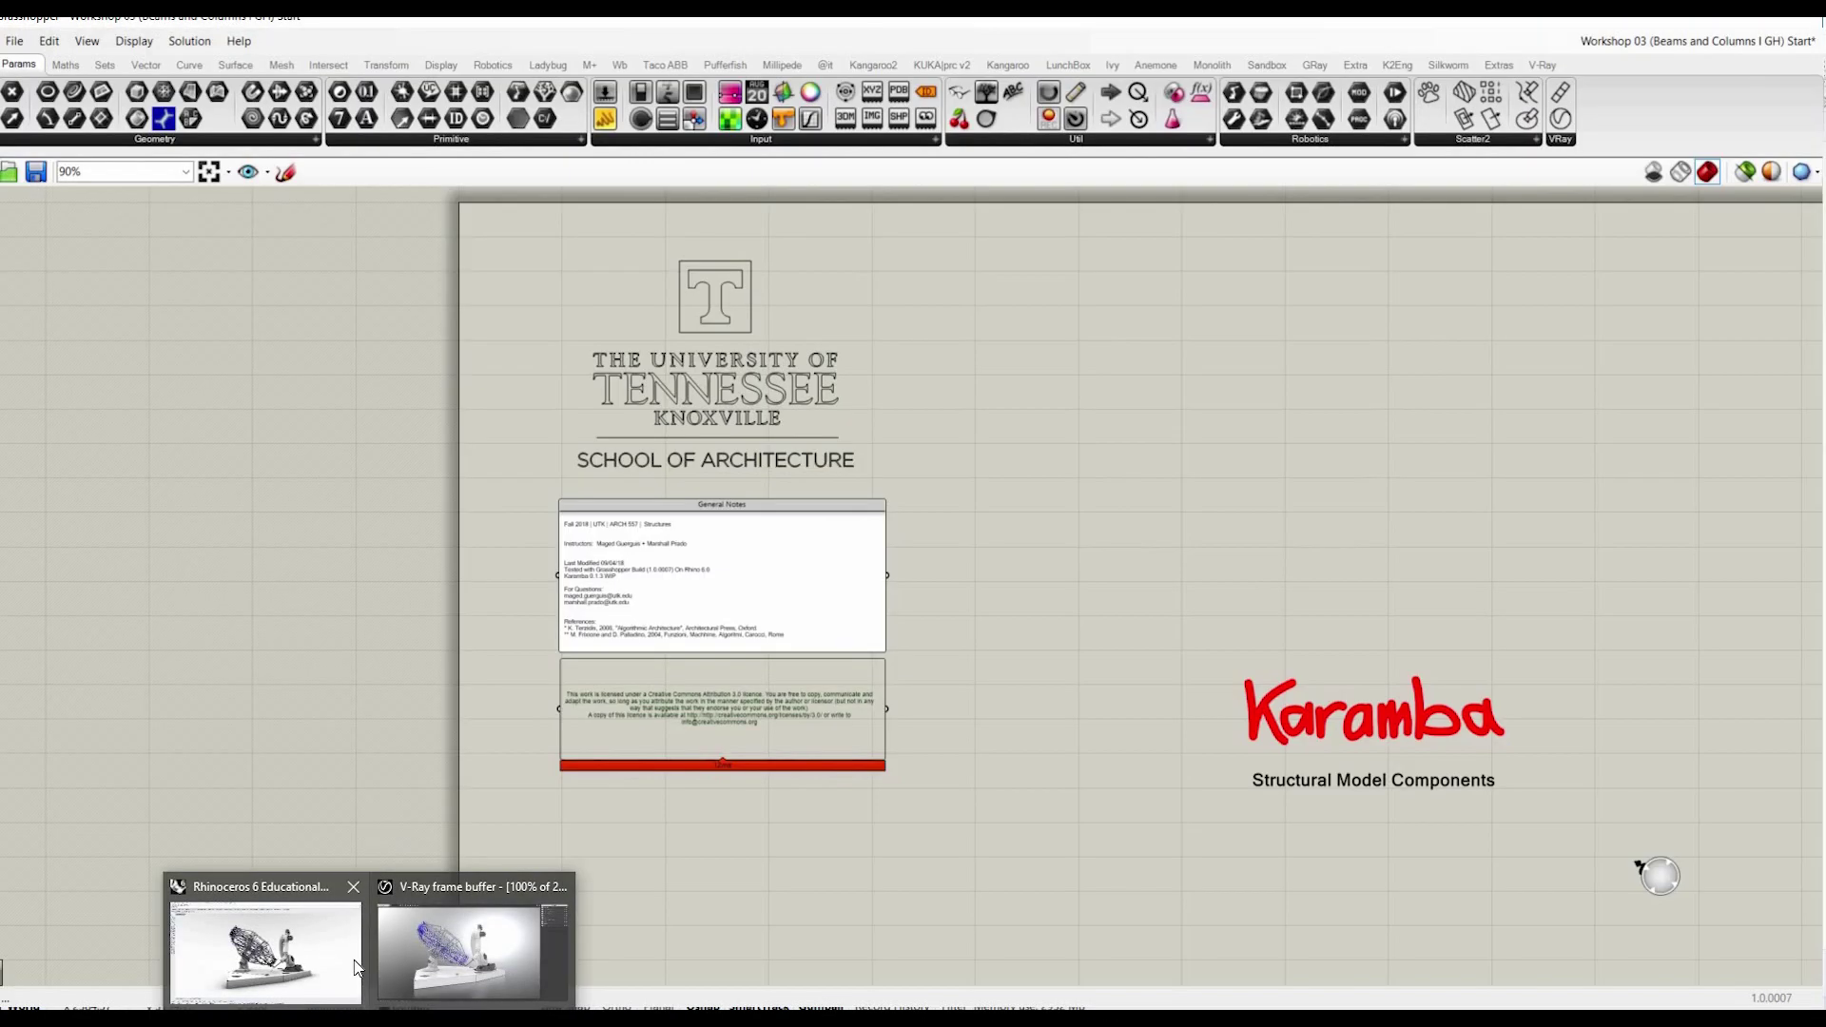
pyautogui.click(354, 961)
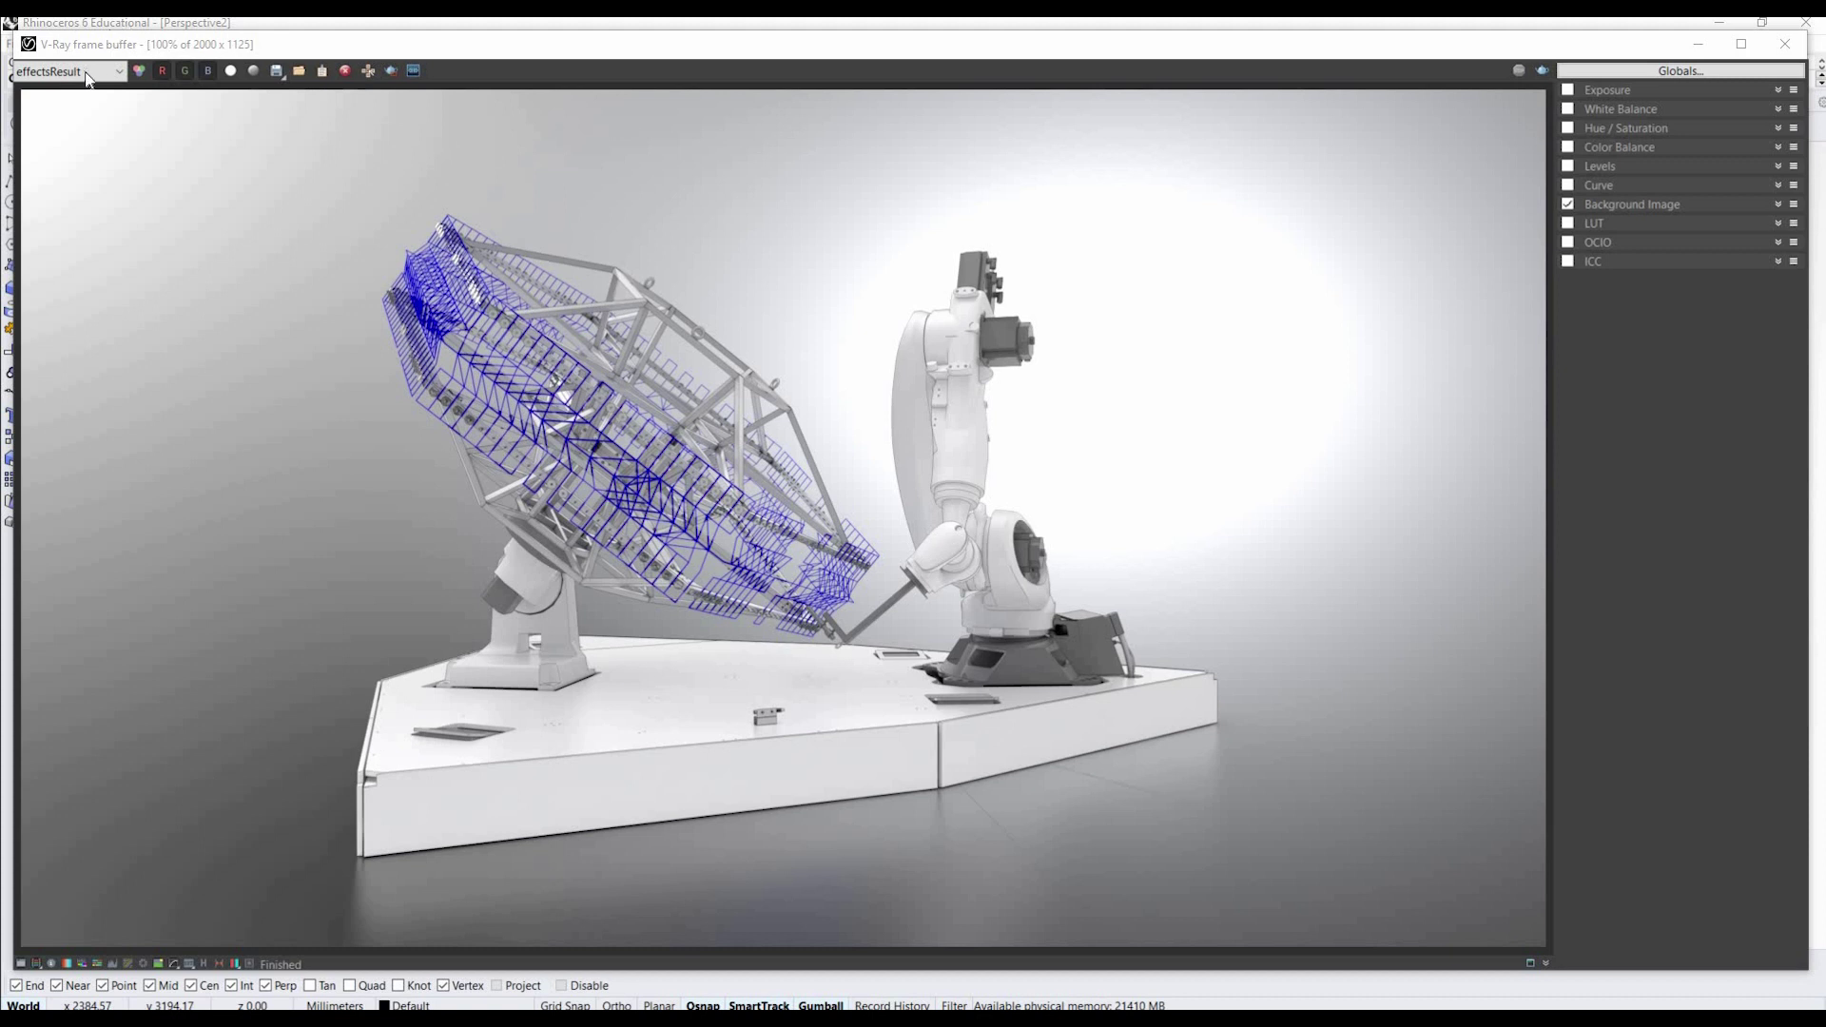
pyautogui.moveTo(1497, 45); pyautogui.dragTo(1424, 119)
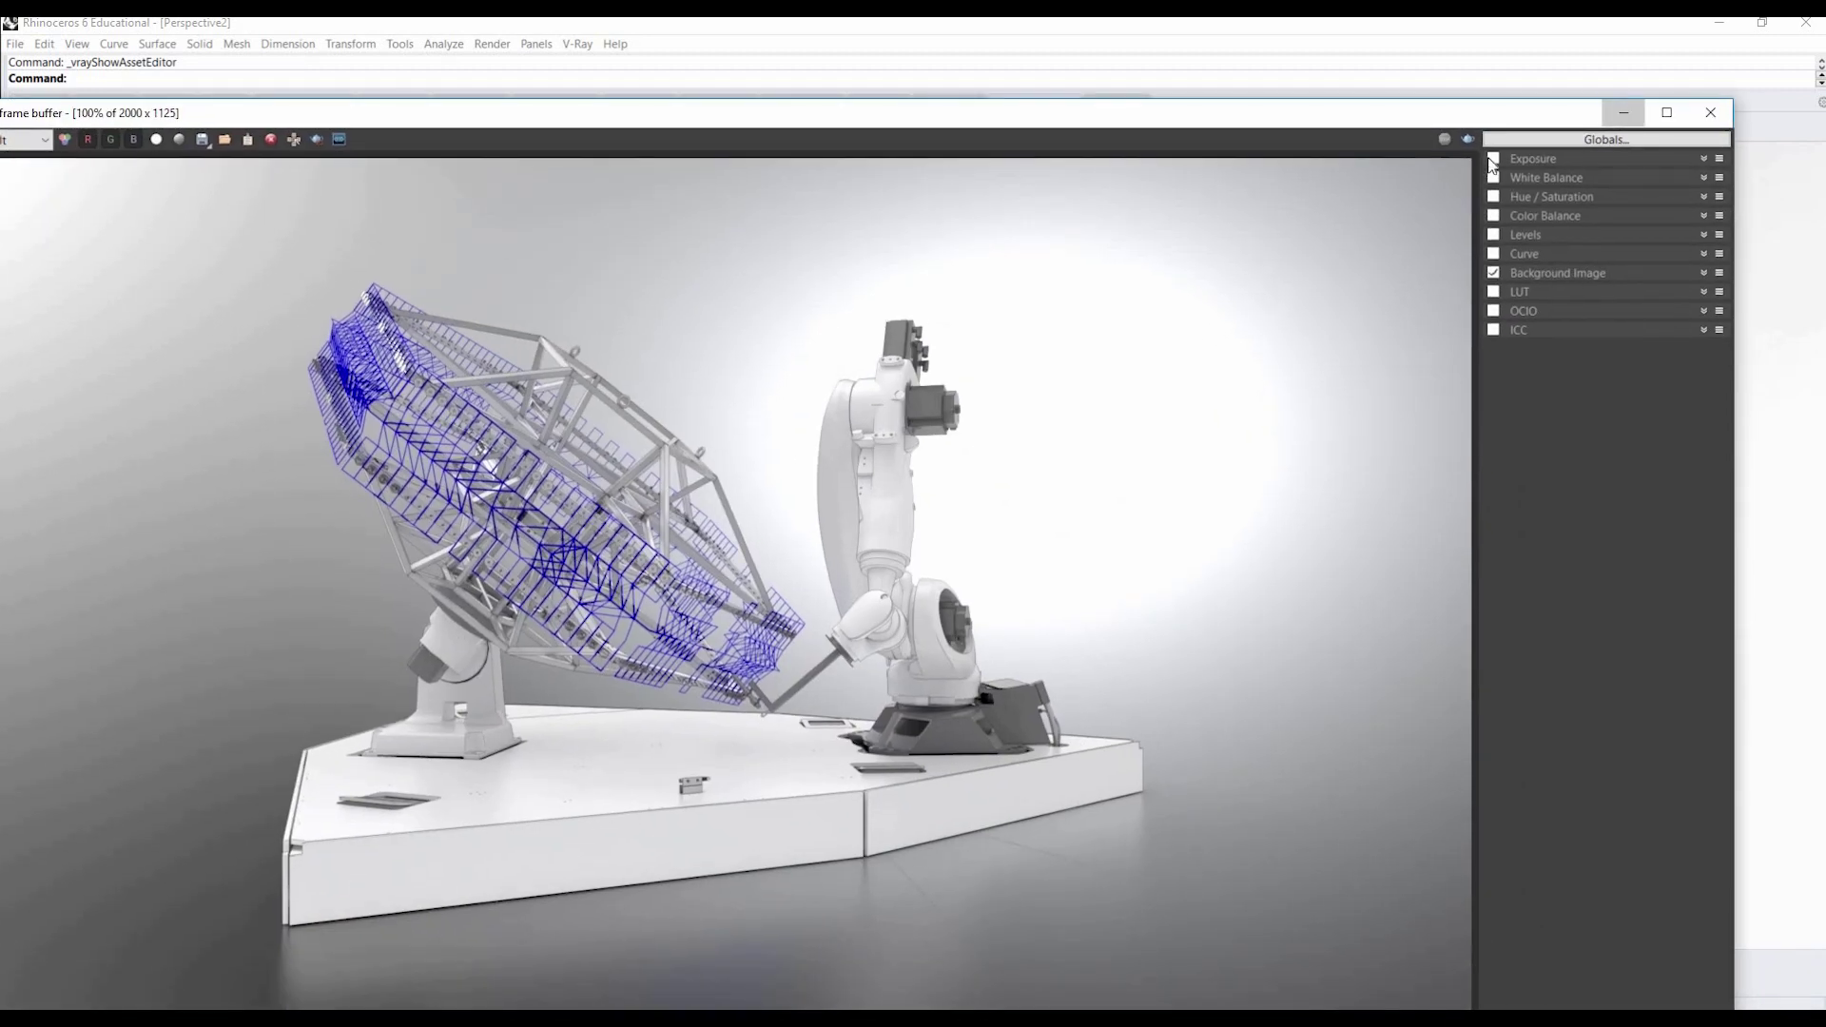
pyautogui.click(1628, 115)
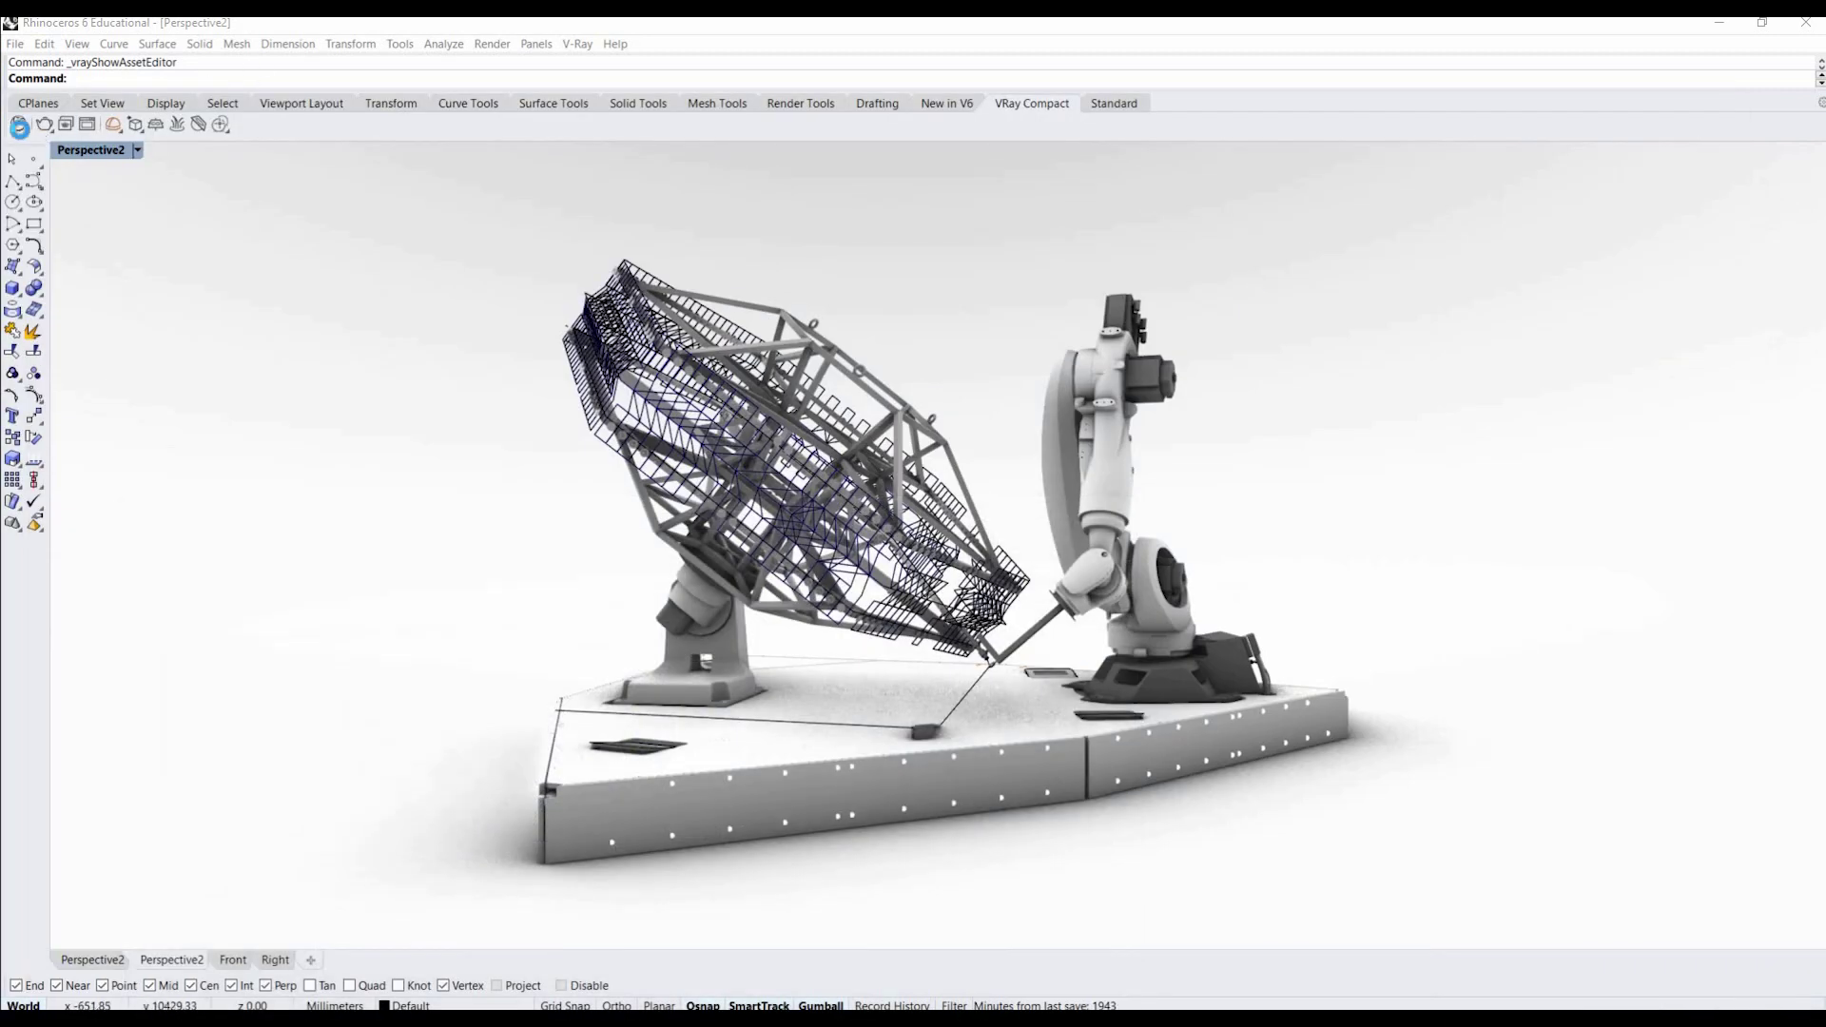
pyautogui.click(18, 124)
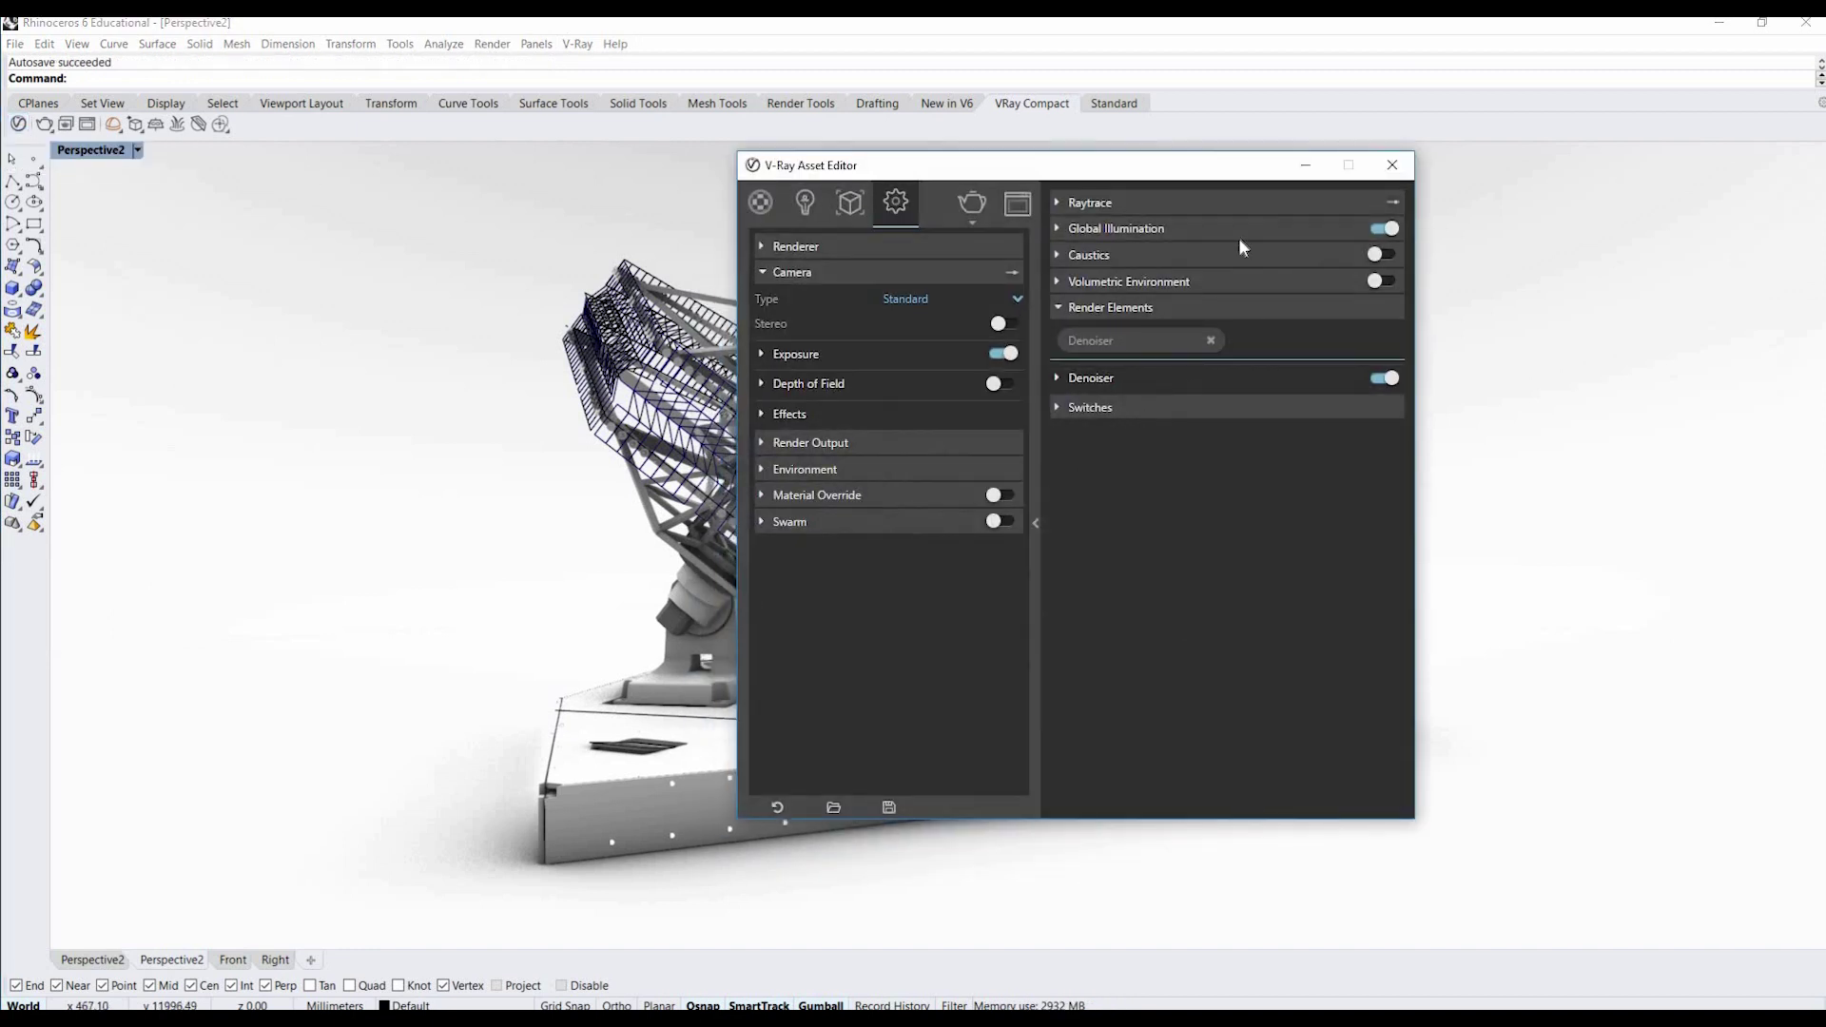
# Look through the Switches, Volumetric Environment and Caustics render settings, and expand the Global Illumination settings.
pyautogui.click(1059, 407)
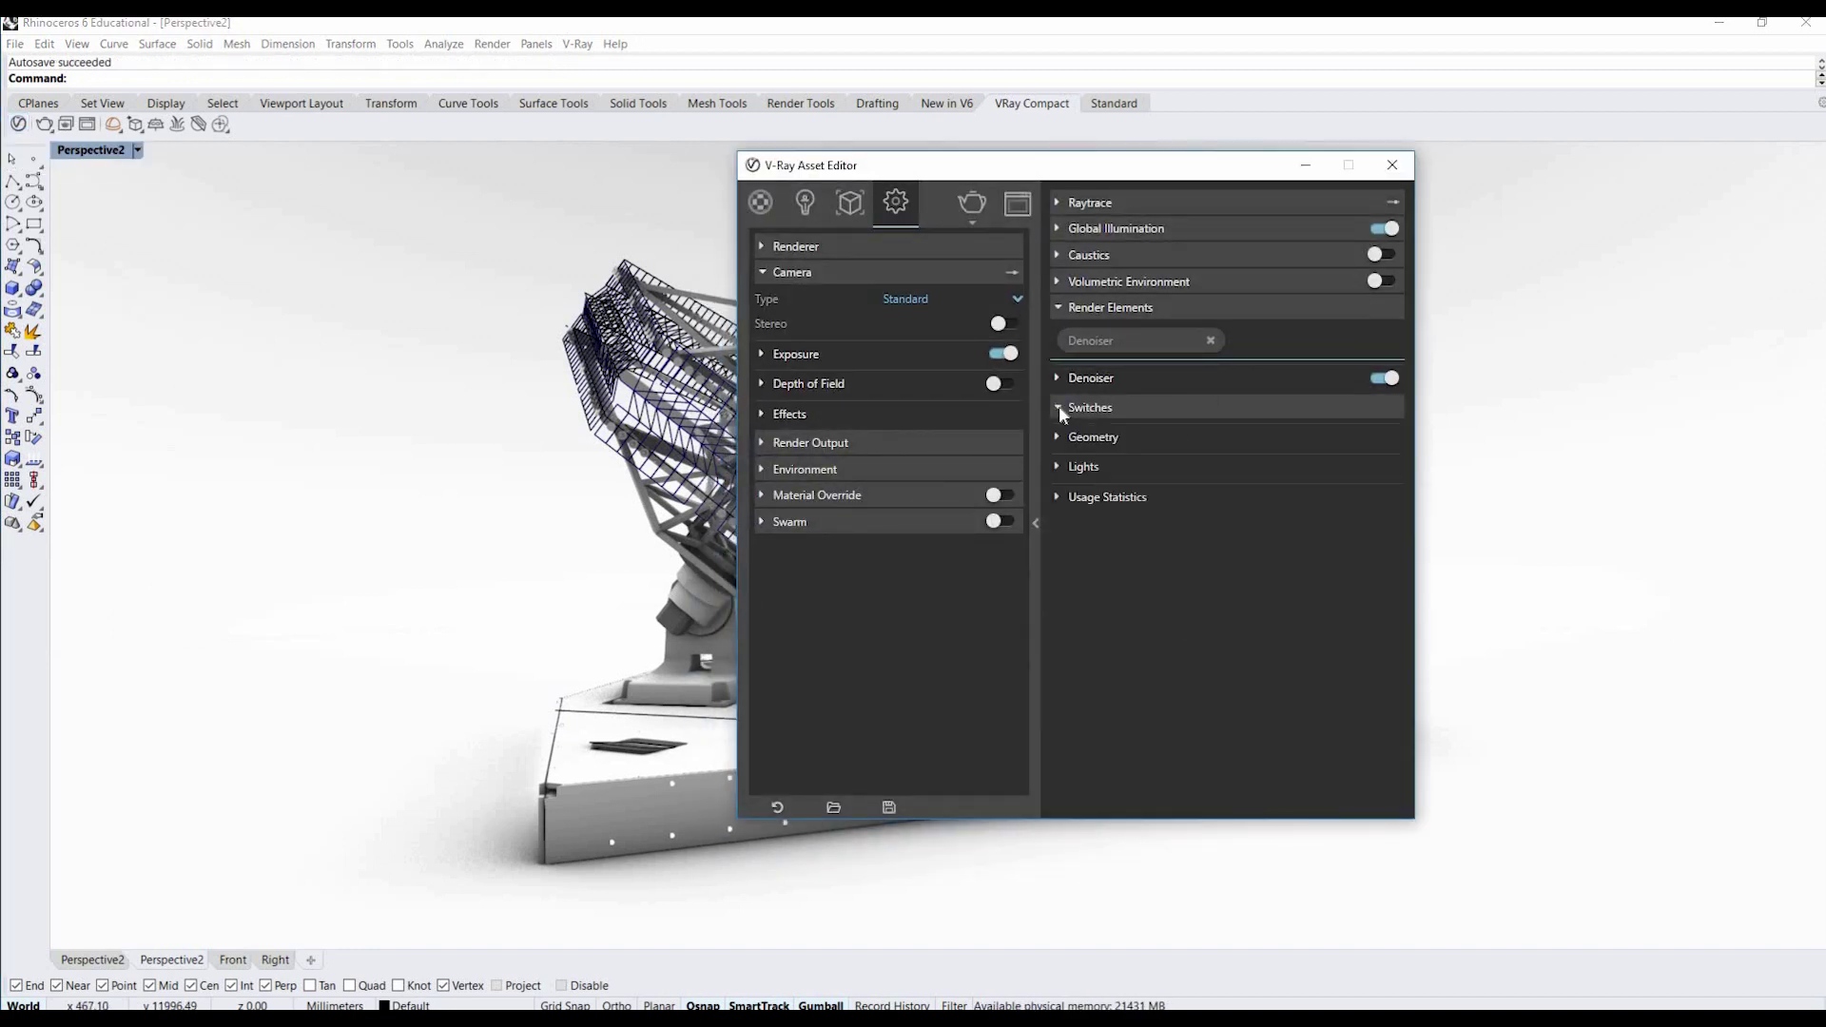
pyautogui.click(1059, 297)
pyautogui.click(1057, 279)
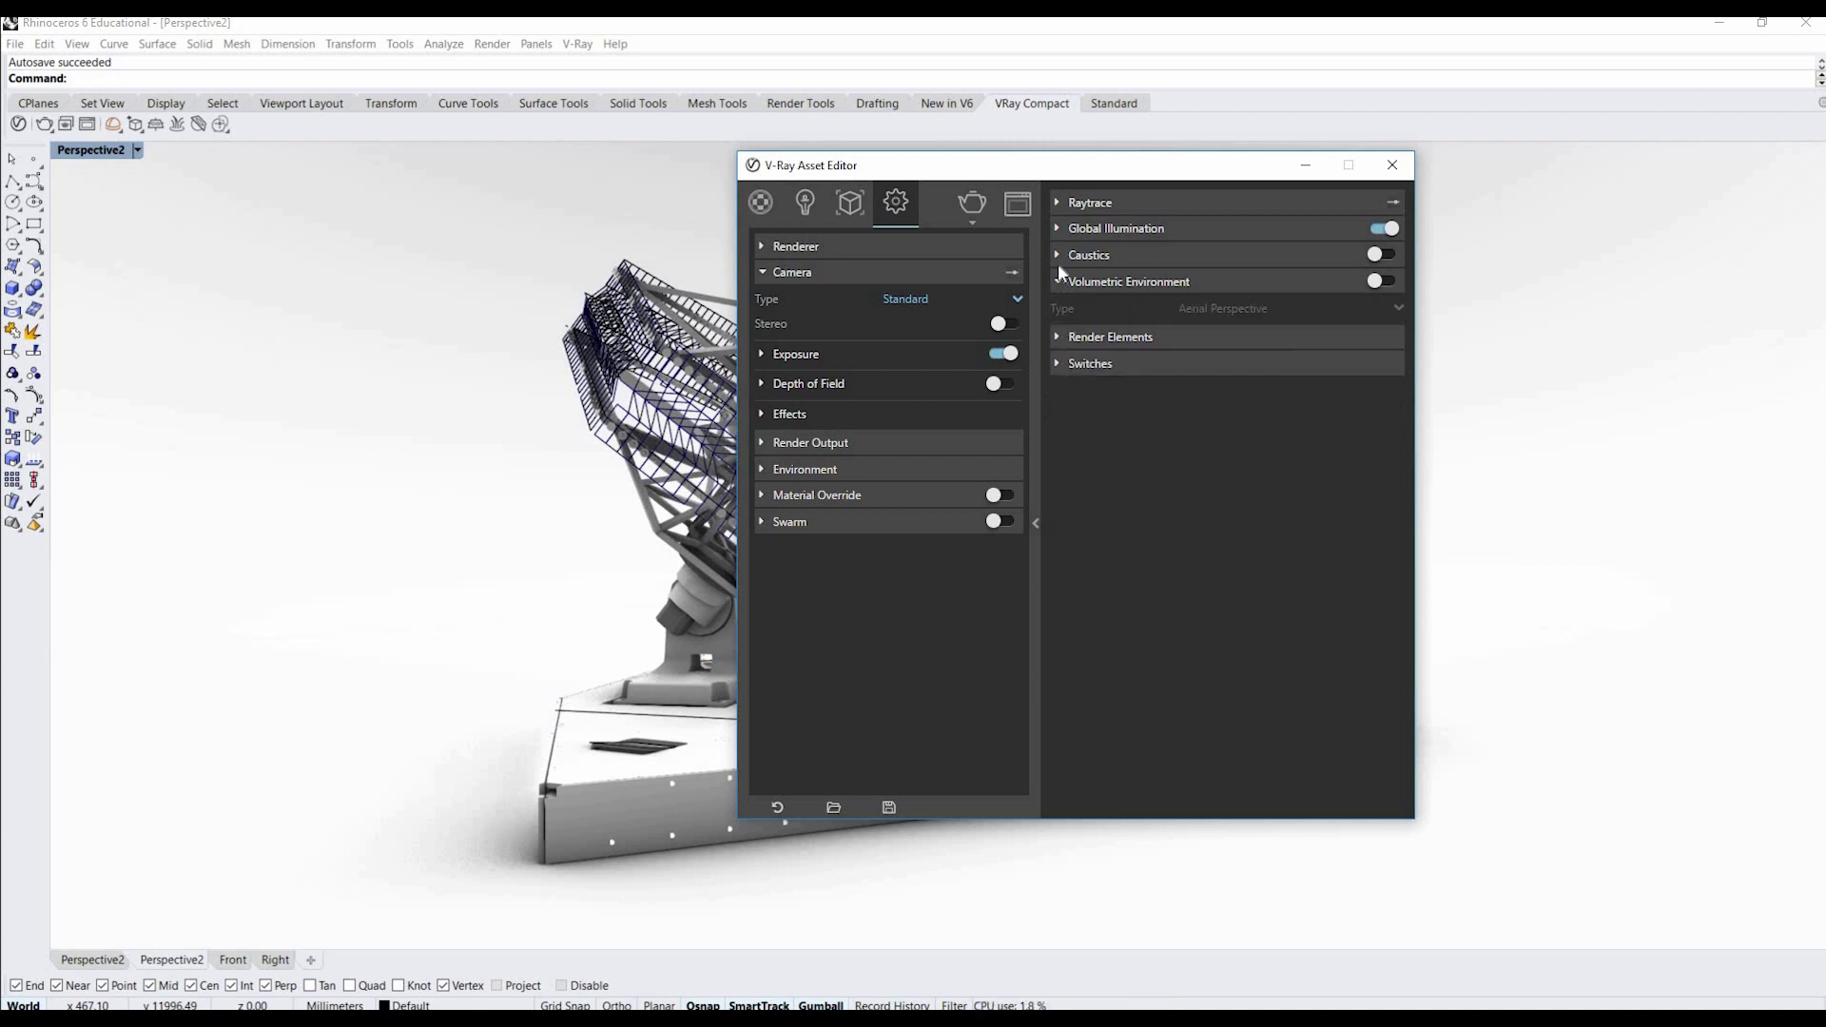
pyautogui.click(1058, 276)
pyautogui.click(1057, 254)
pyautogui.click(1058, 253)
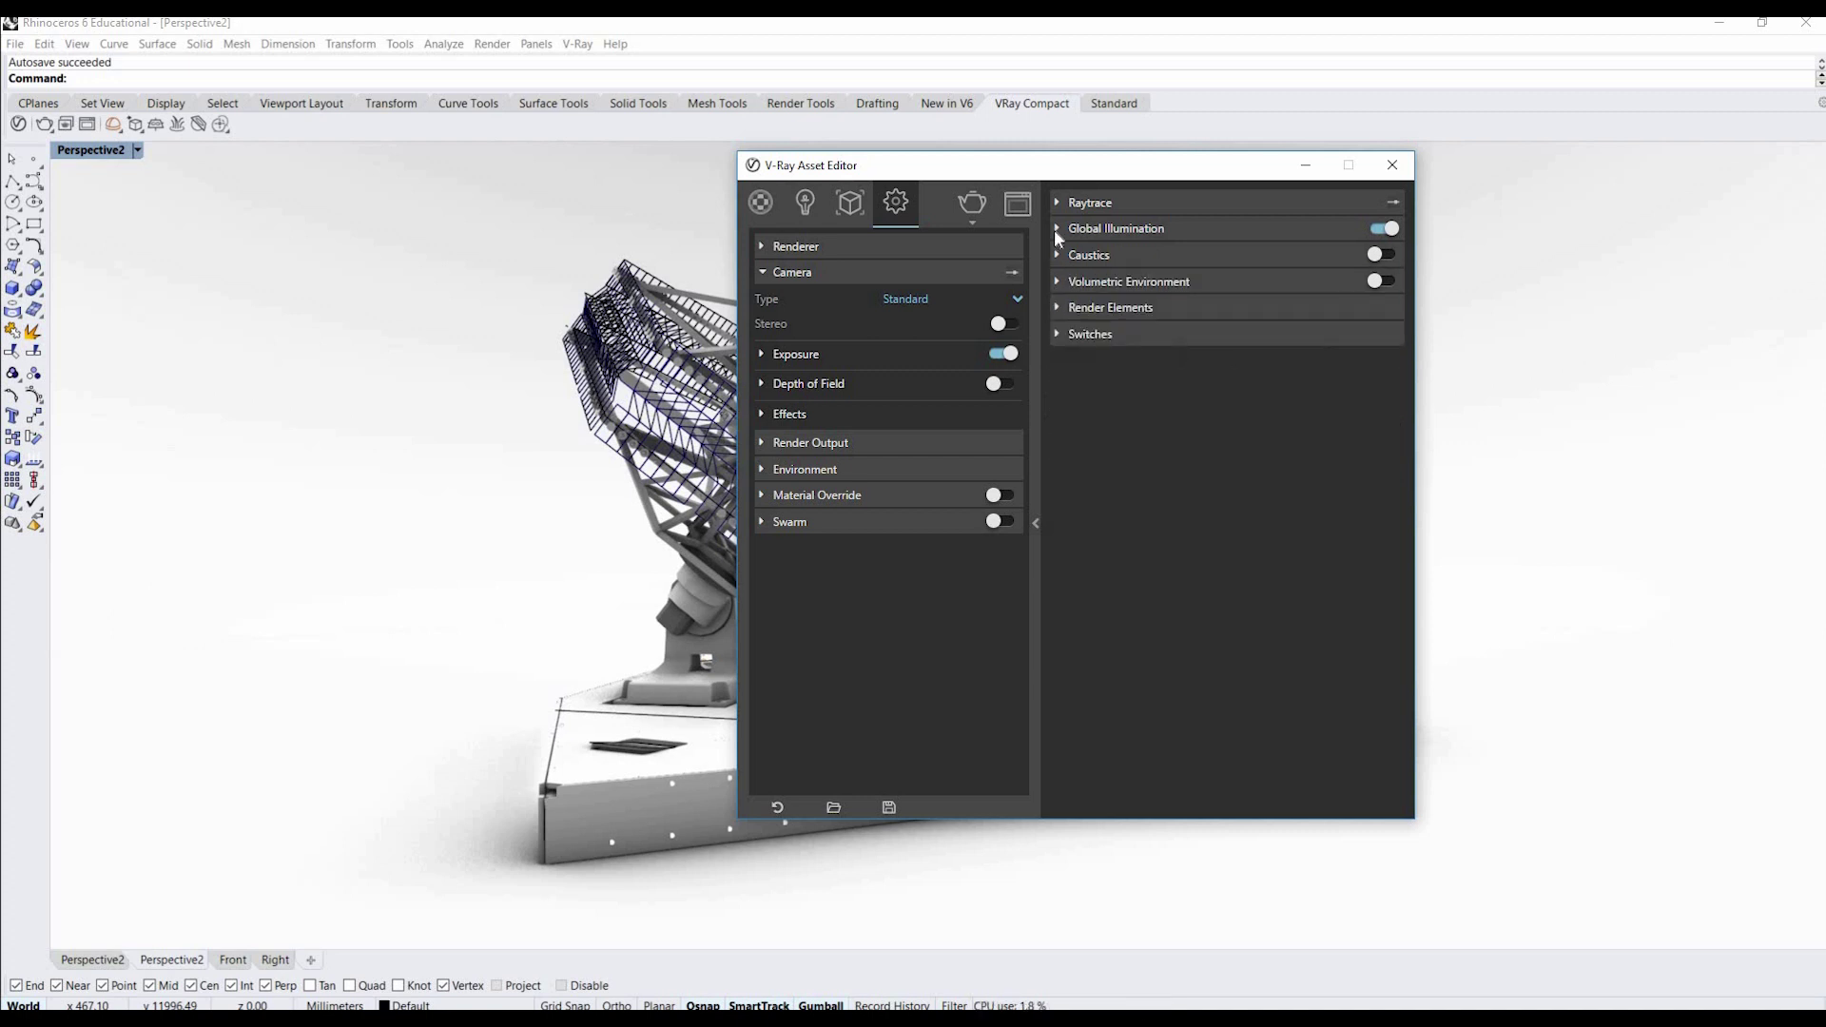
pyautogui.click(1058, 230)
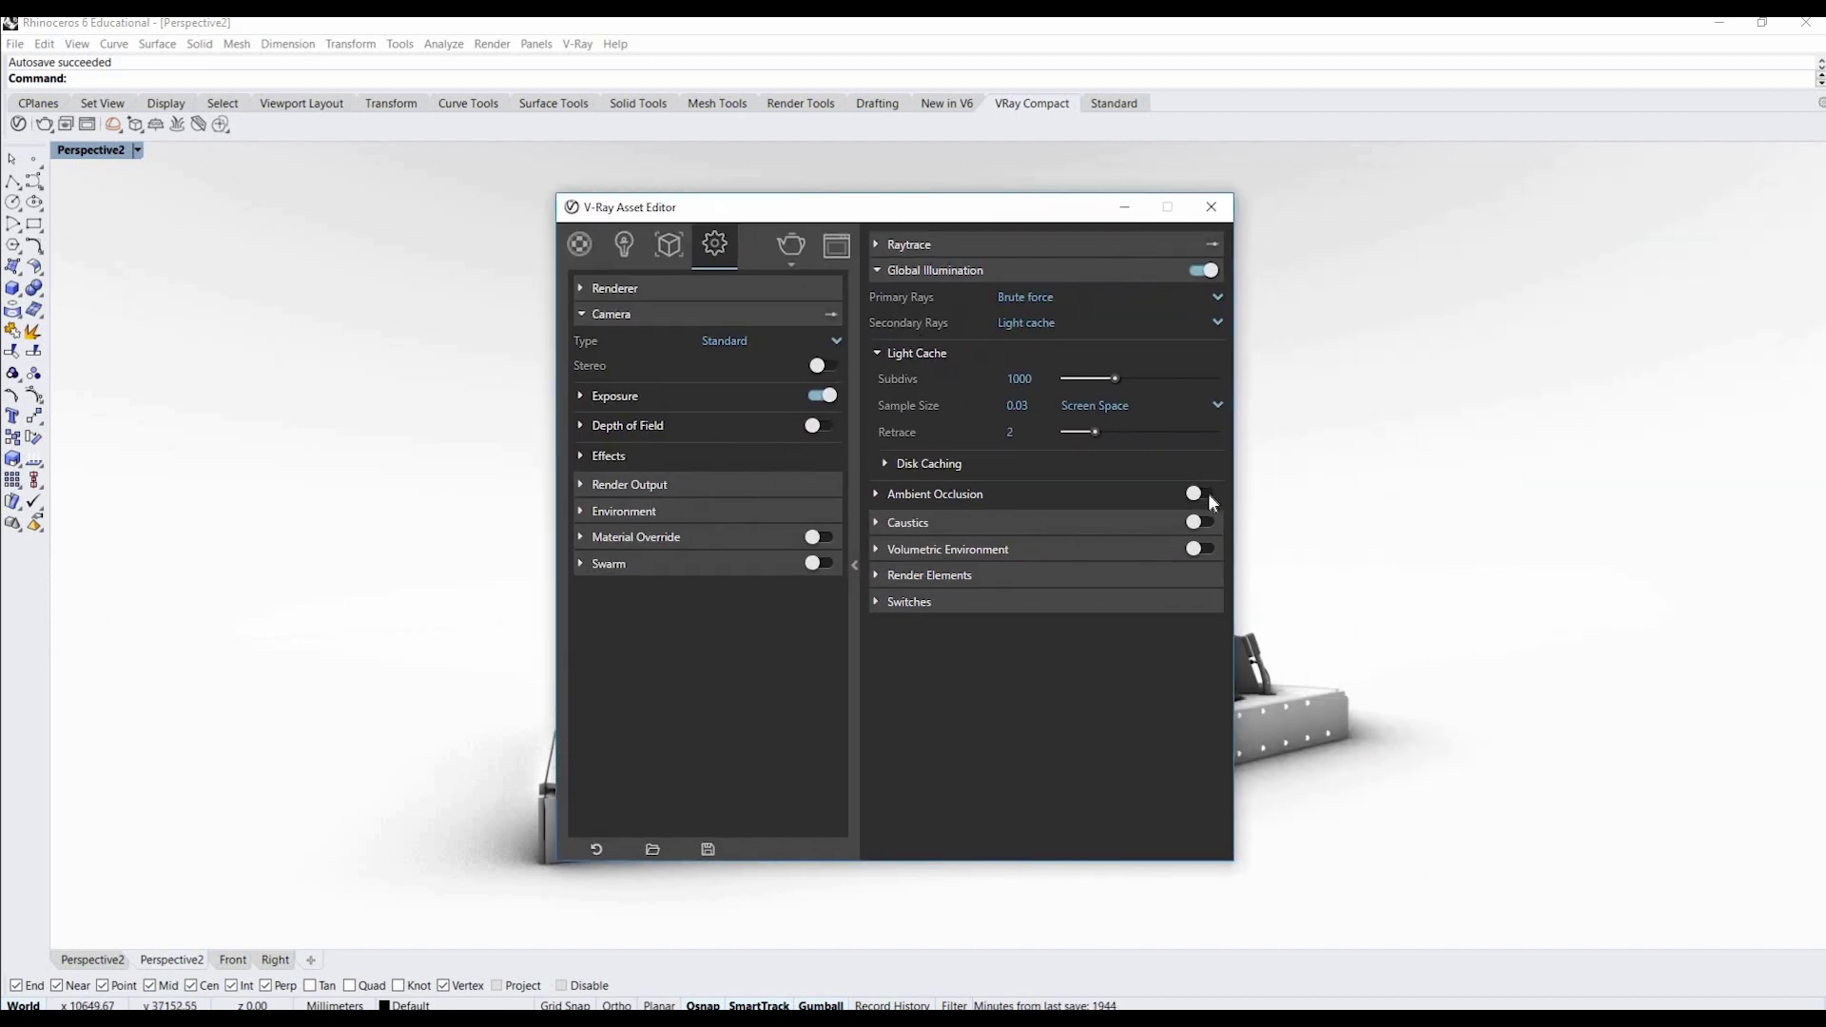
# Turn Ambient Occlusion on to view its Radius and Occlusion Amount, turn it back off, and minimize the Asset Editor.
pyautogui.click(1204, 494)
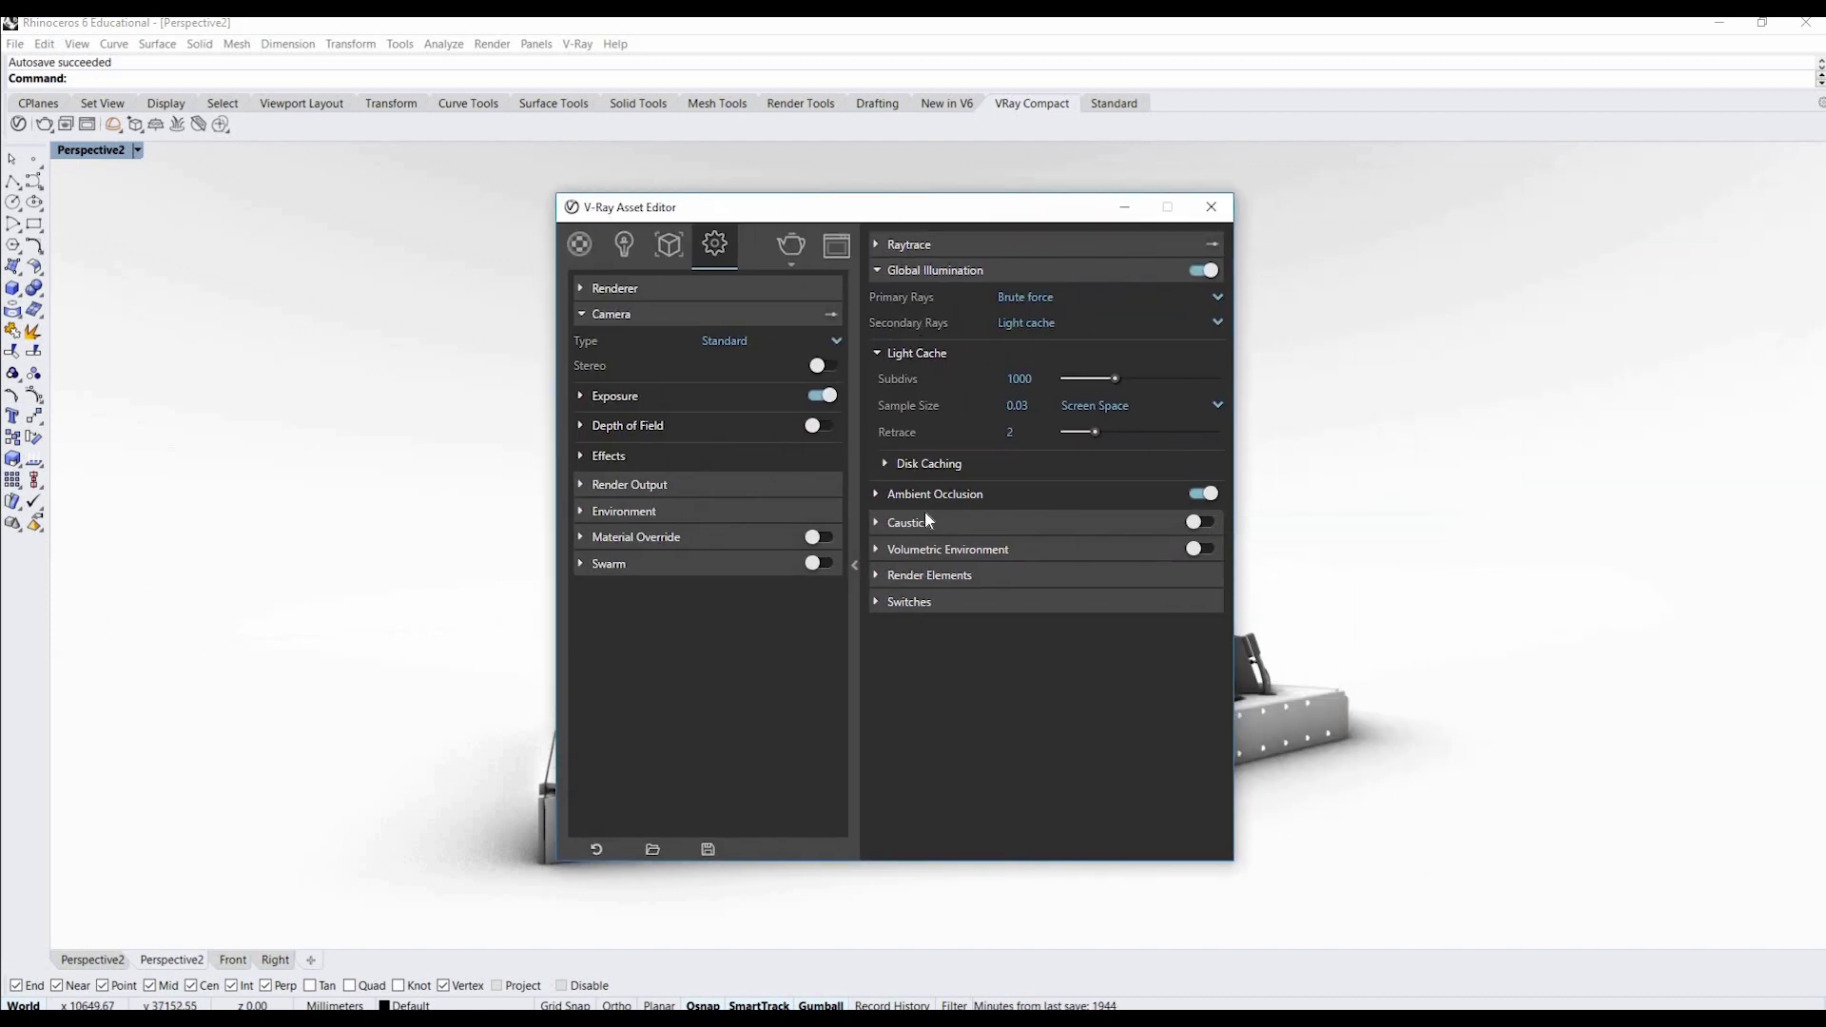
pyautogui.click(879, 495)
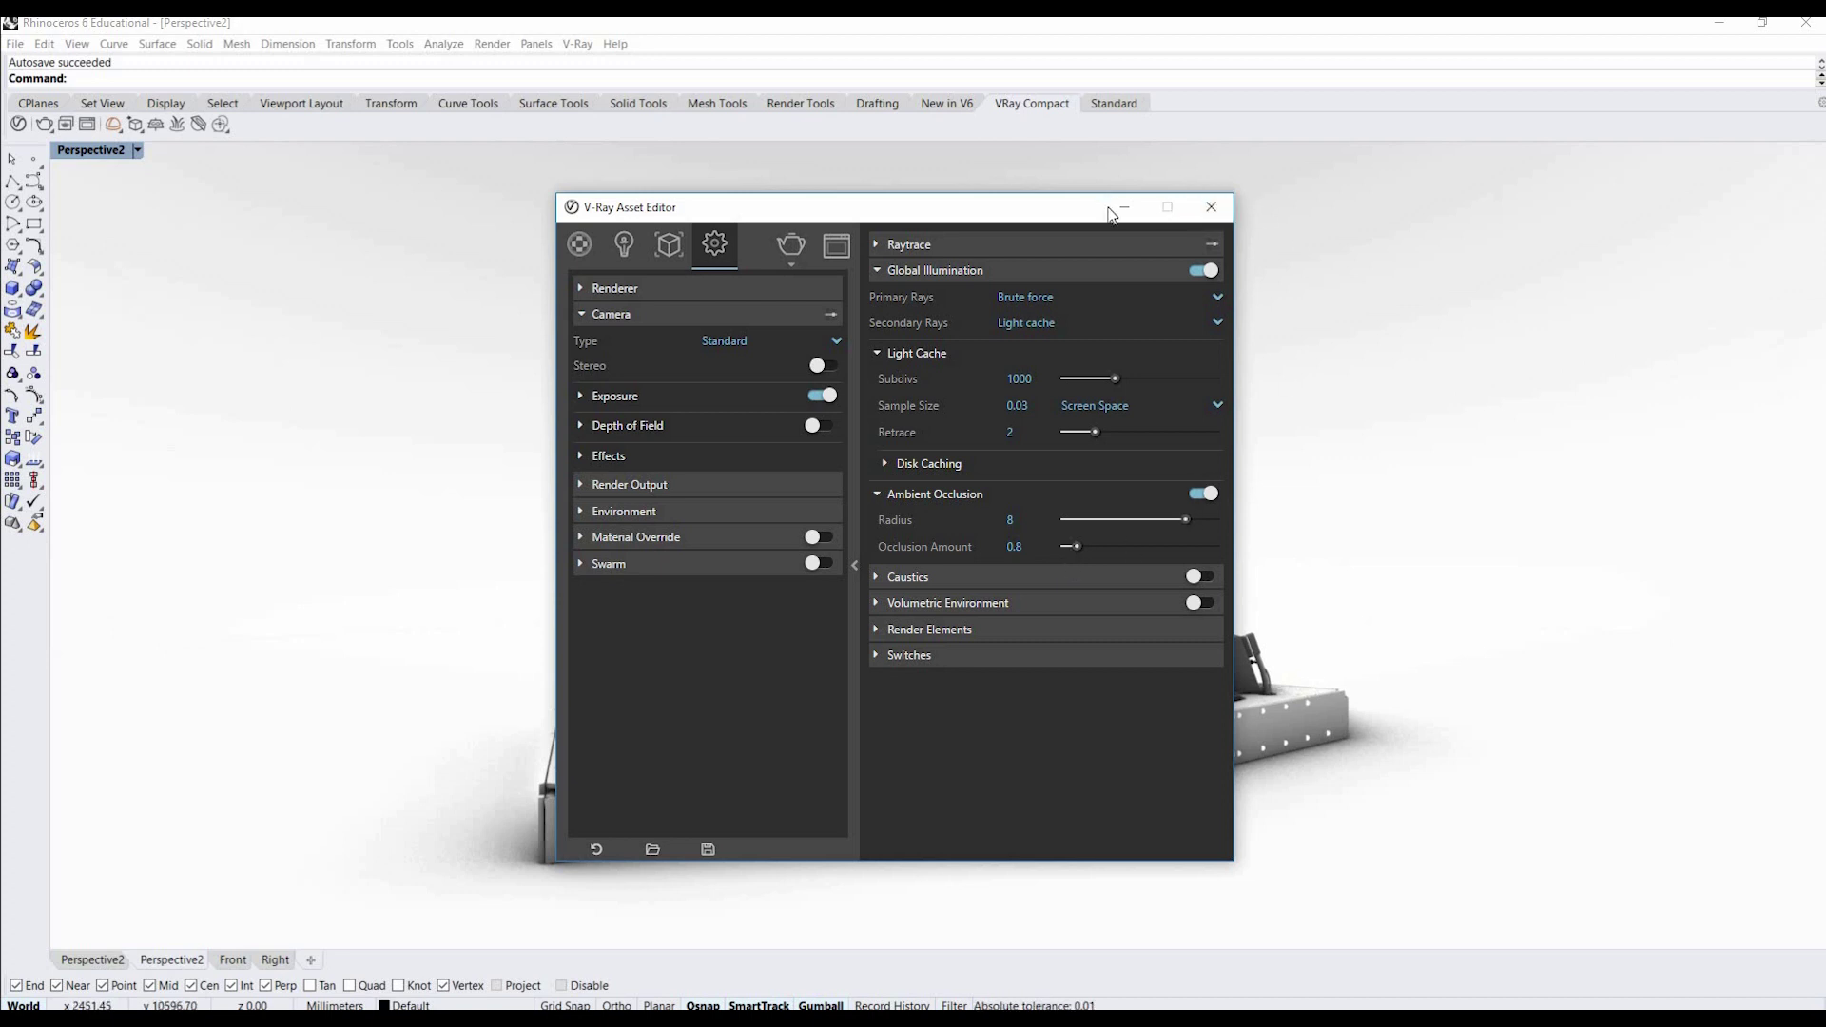
pyautogui.click(1203, 494)
pyautogui.click(1123, 209)
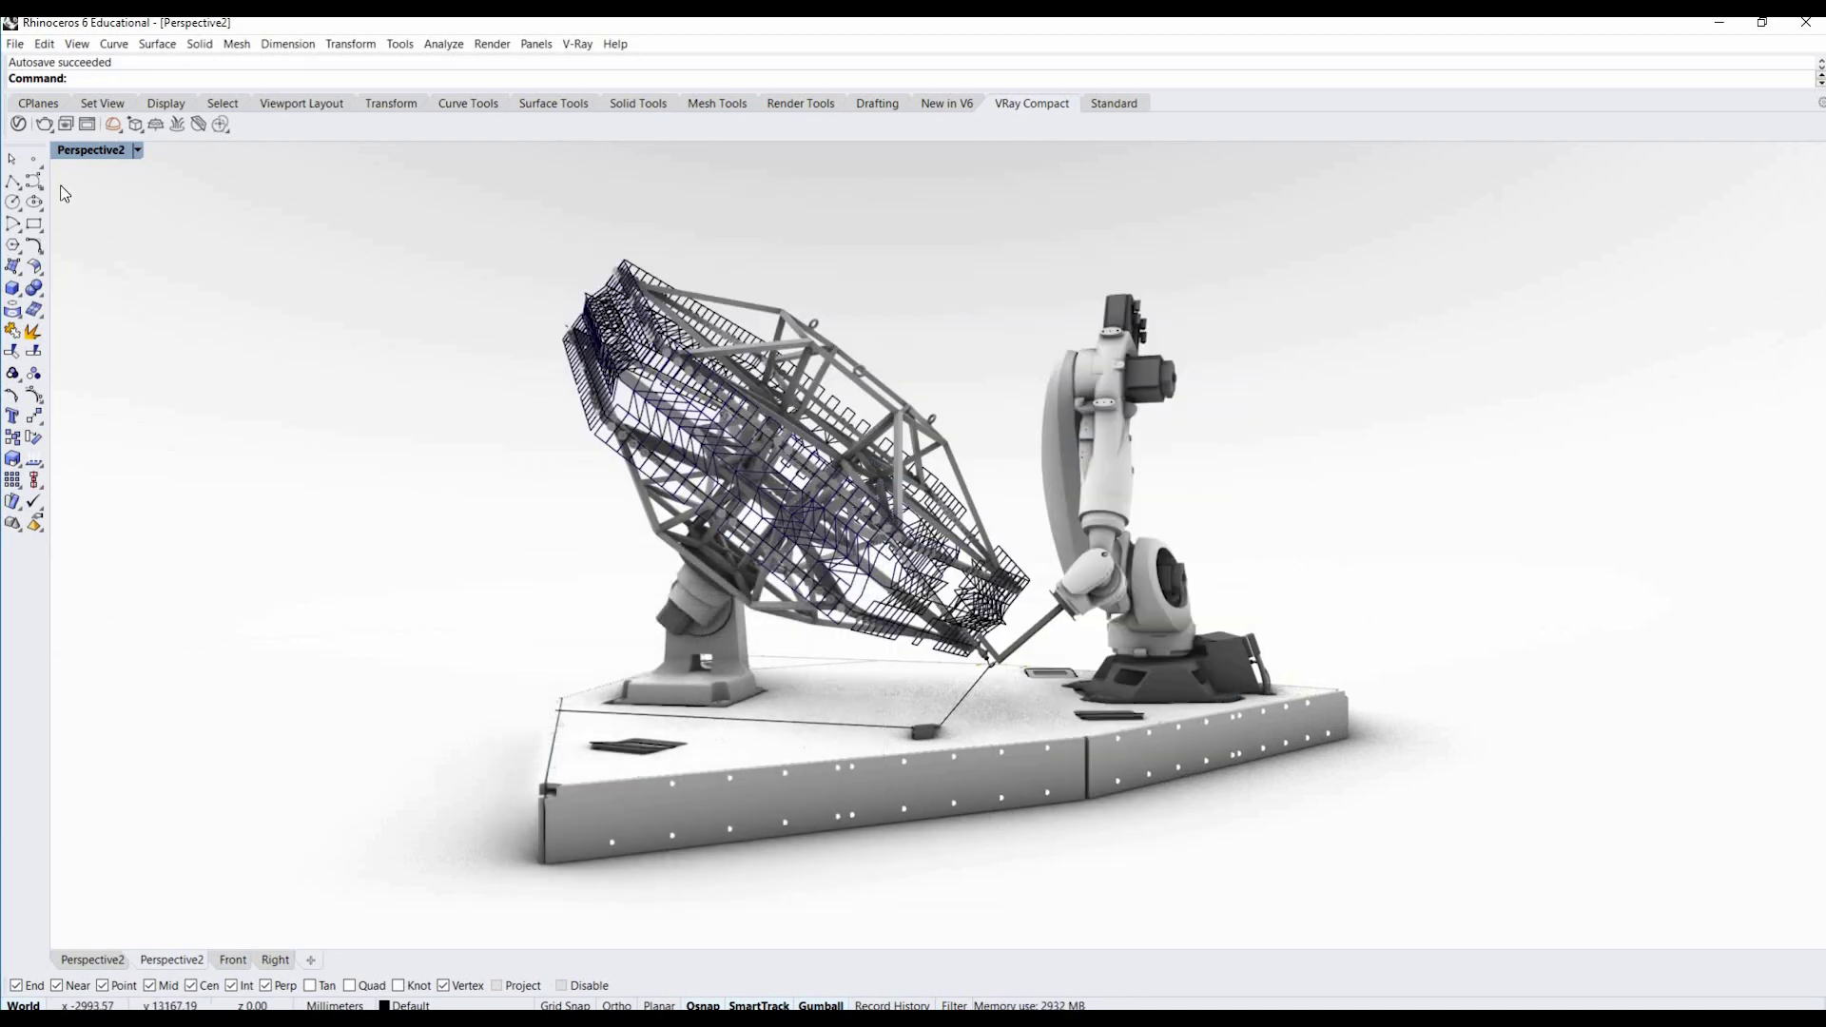
# Start a V-Ray render of the Perspective2 view and bring the V-Ray frame buffer up front.
pyautogui.click(43, 126)
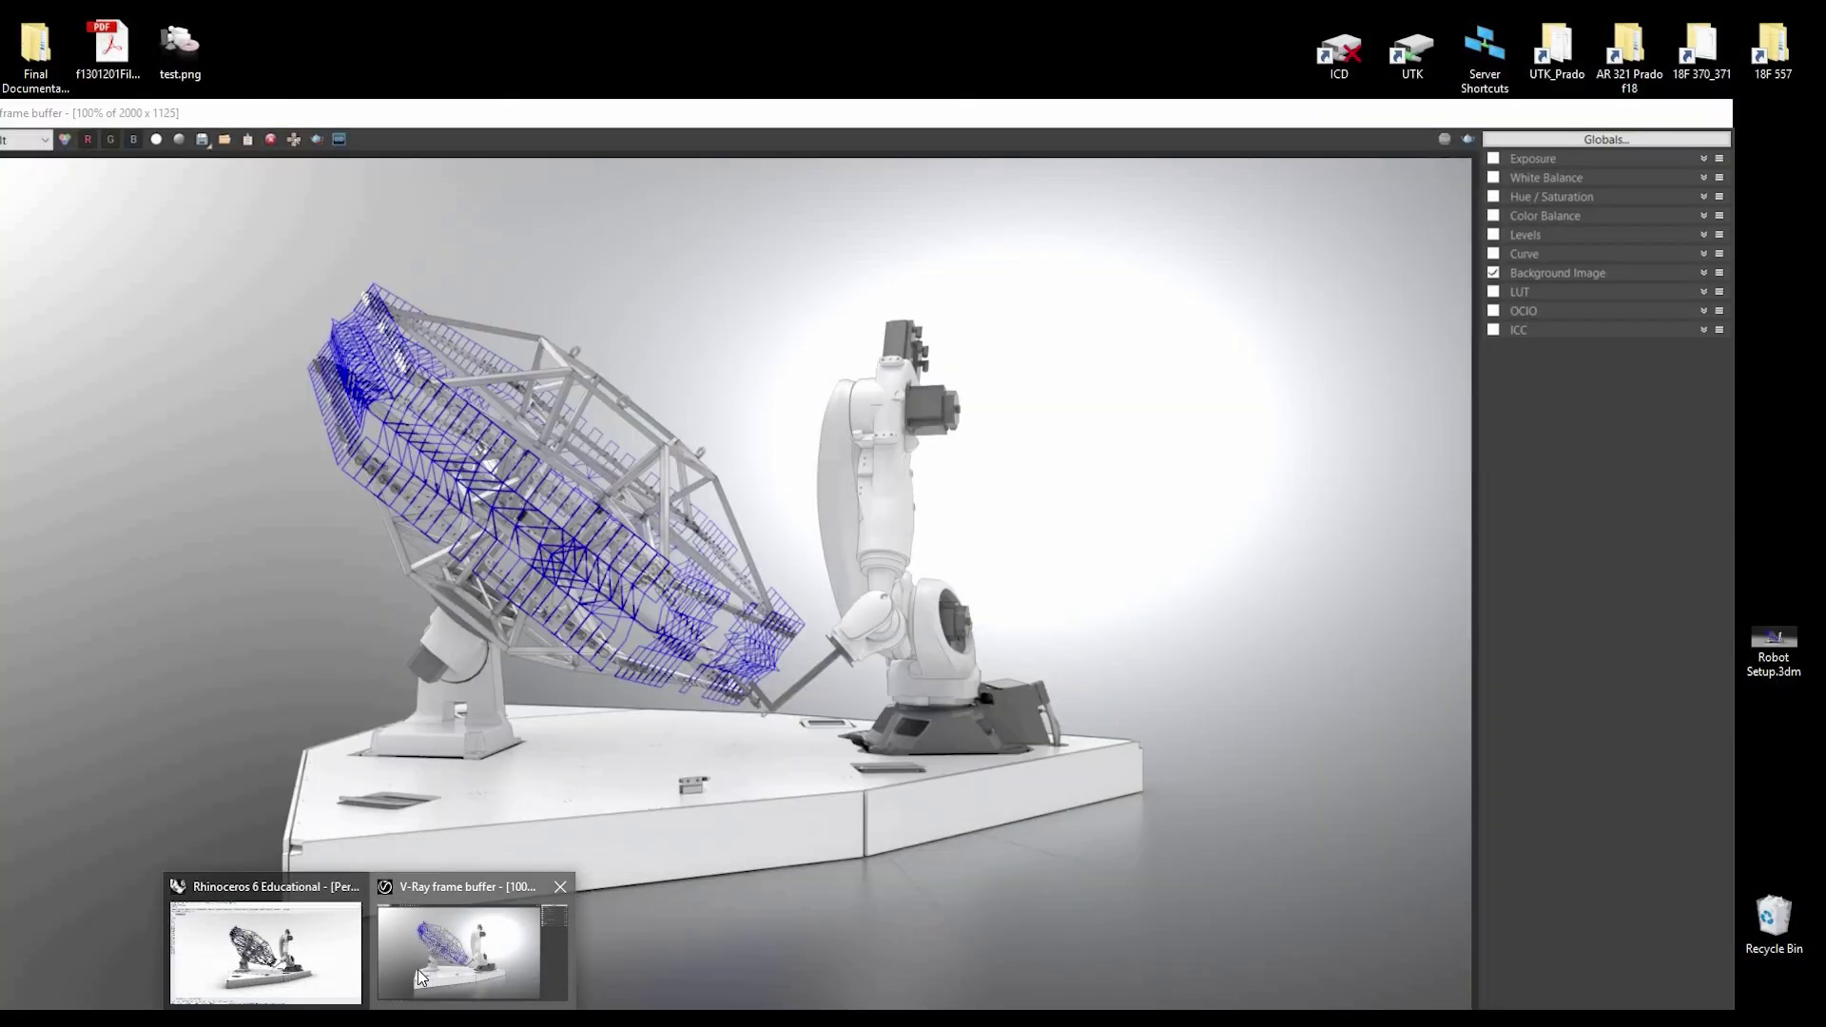
pyautogui.click(419, 968)
pyautogui.doubleClick(884, 114)
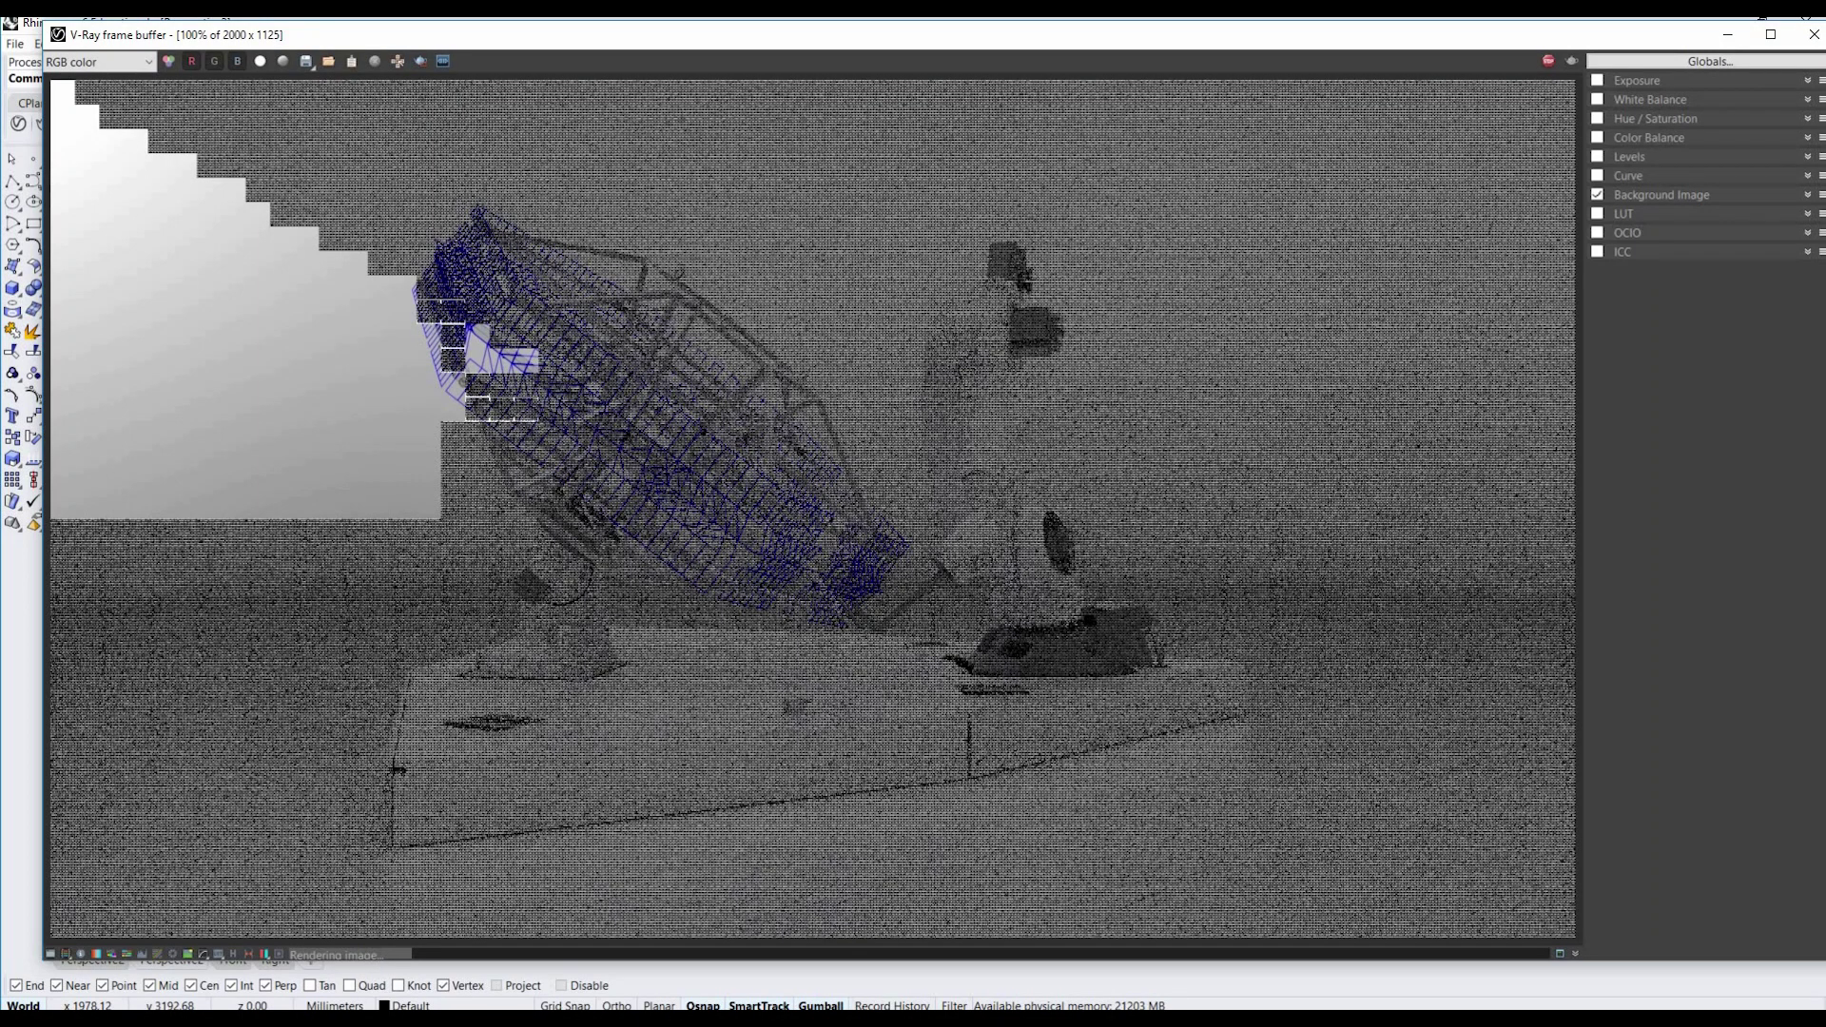
# Return to the Asset Editor, review the Camera, Render Output and Renderer settings during the render, and minimize it.
pyautogui.moveTo(371, 1006)
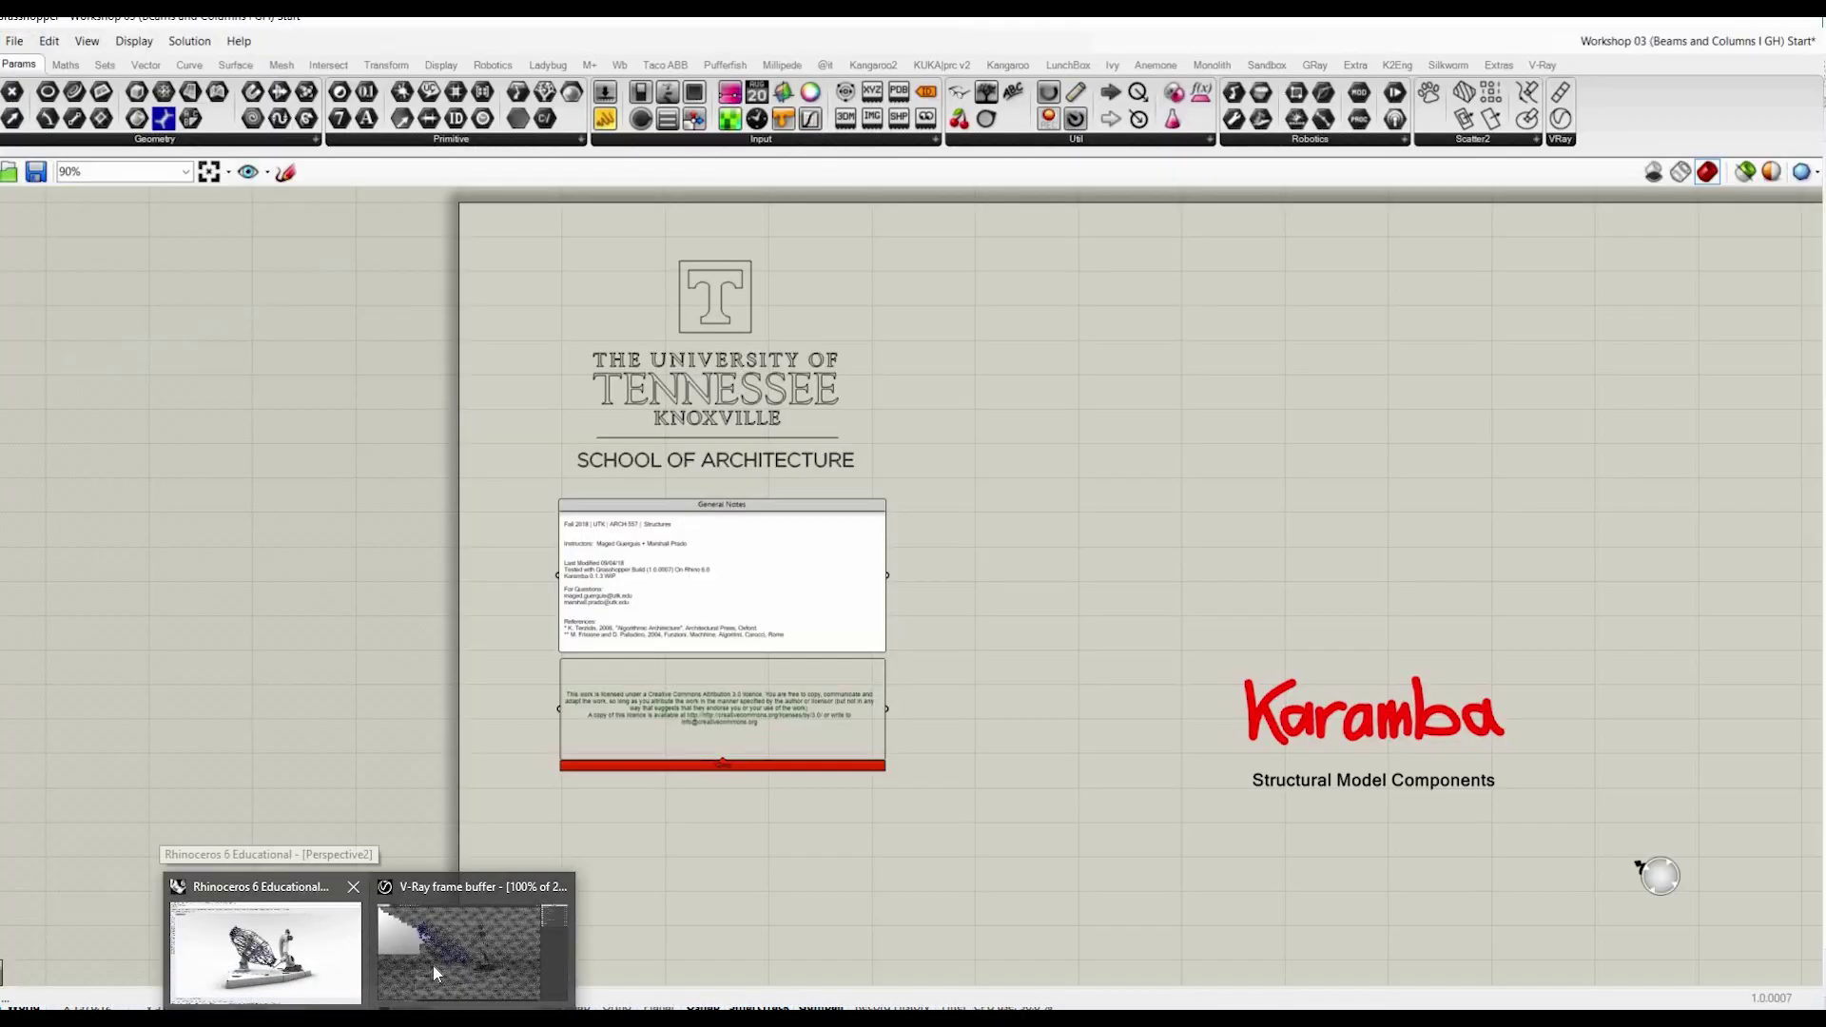
pyautogui.moveTo(432, 966)
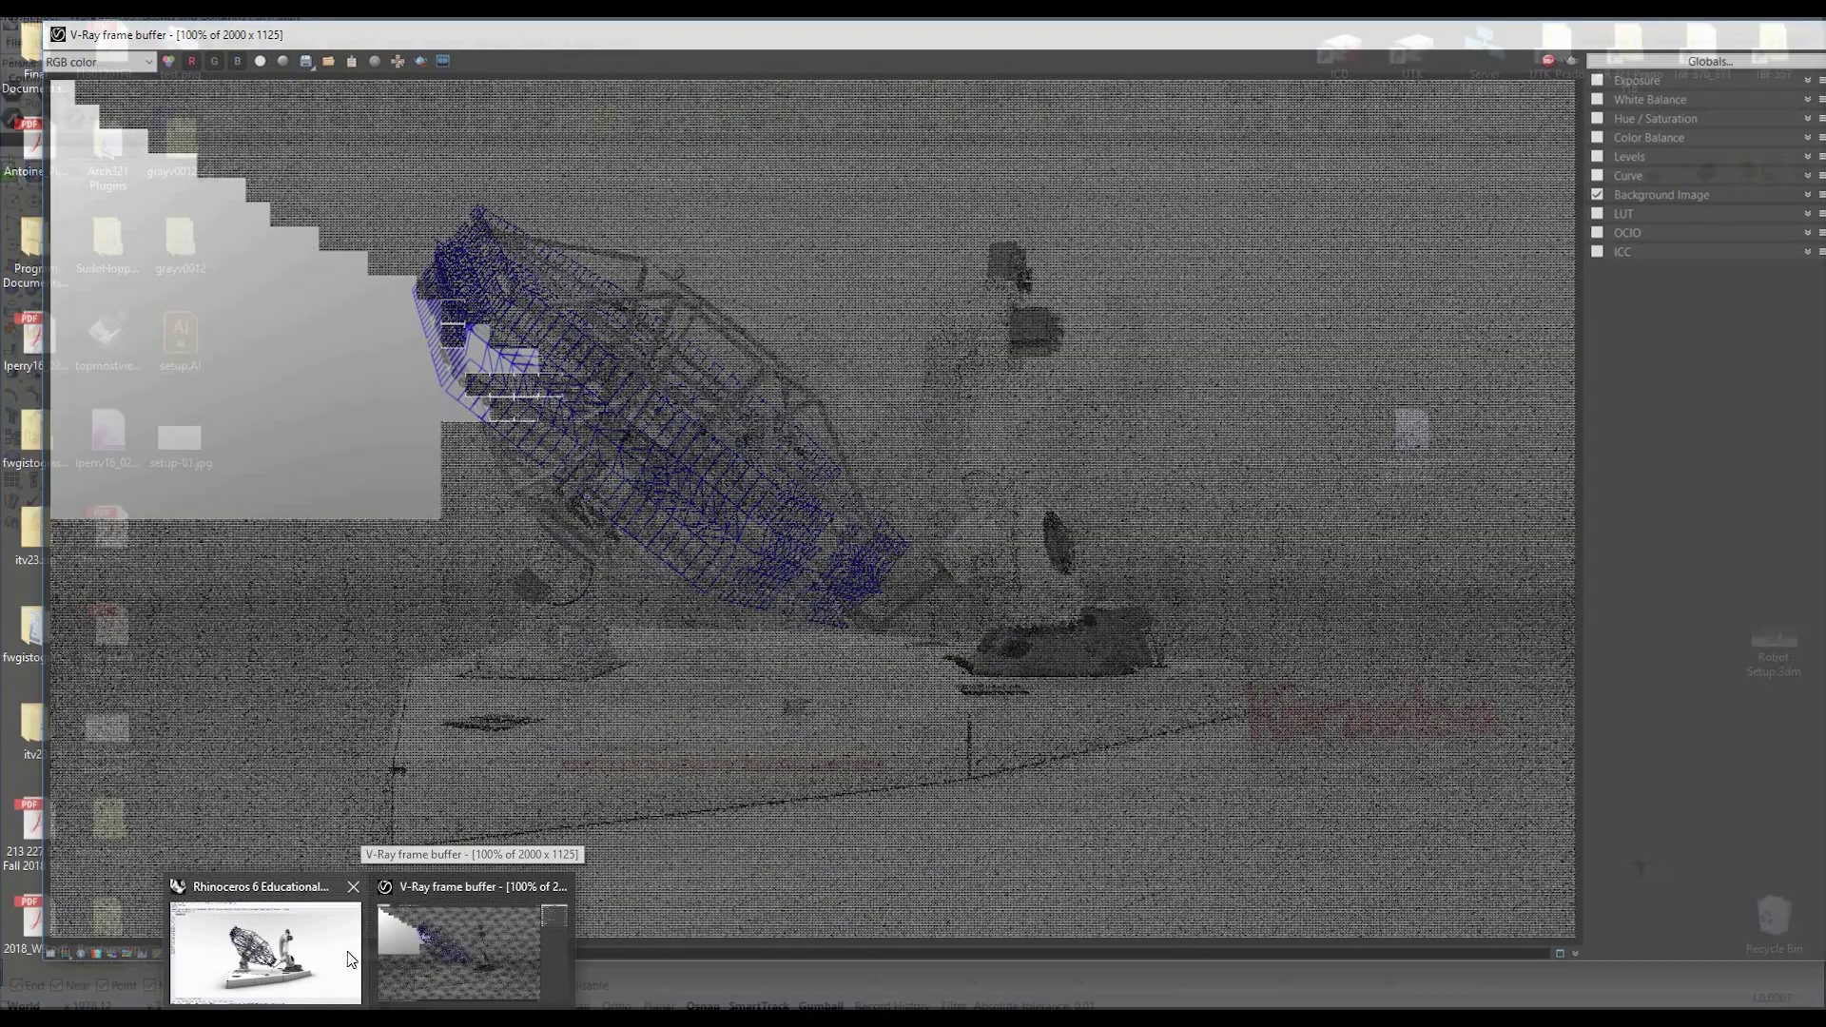
pyautogui.click(359, 968)
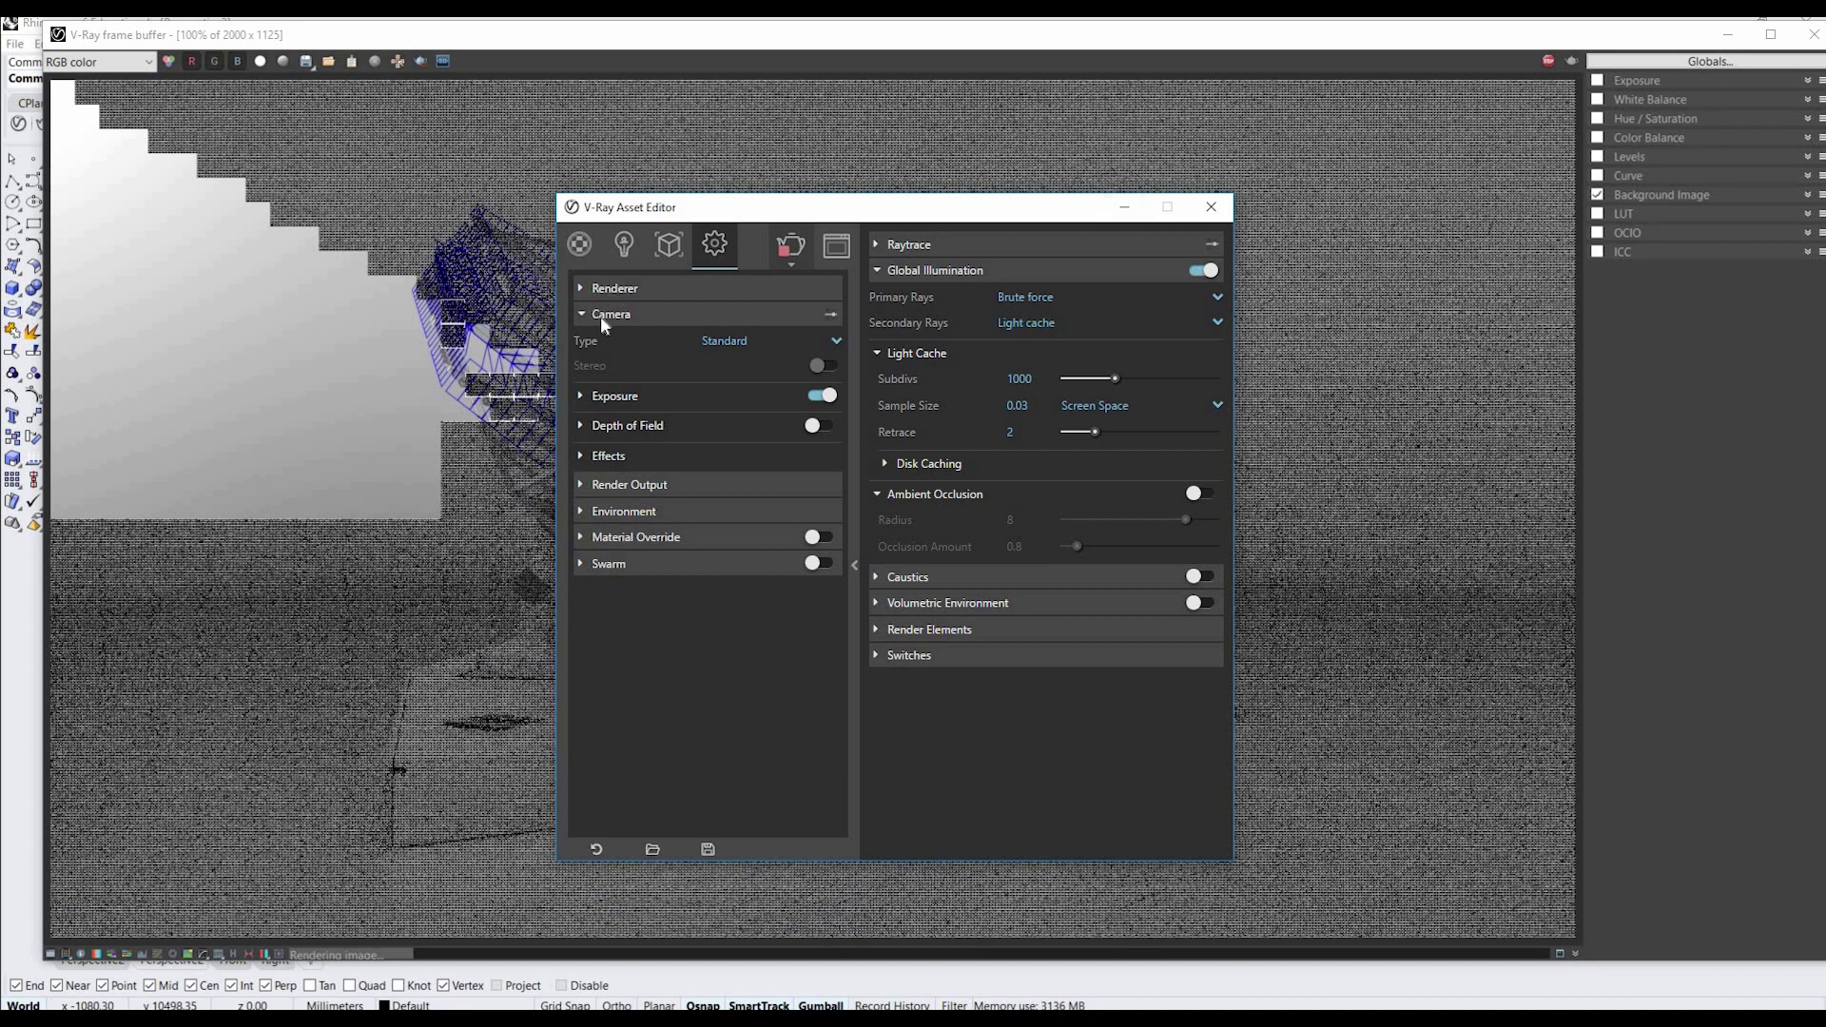
pyautogui.click(580, 314)
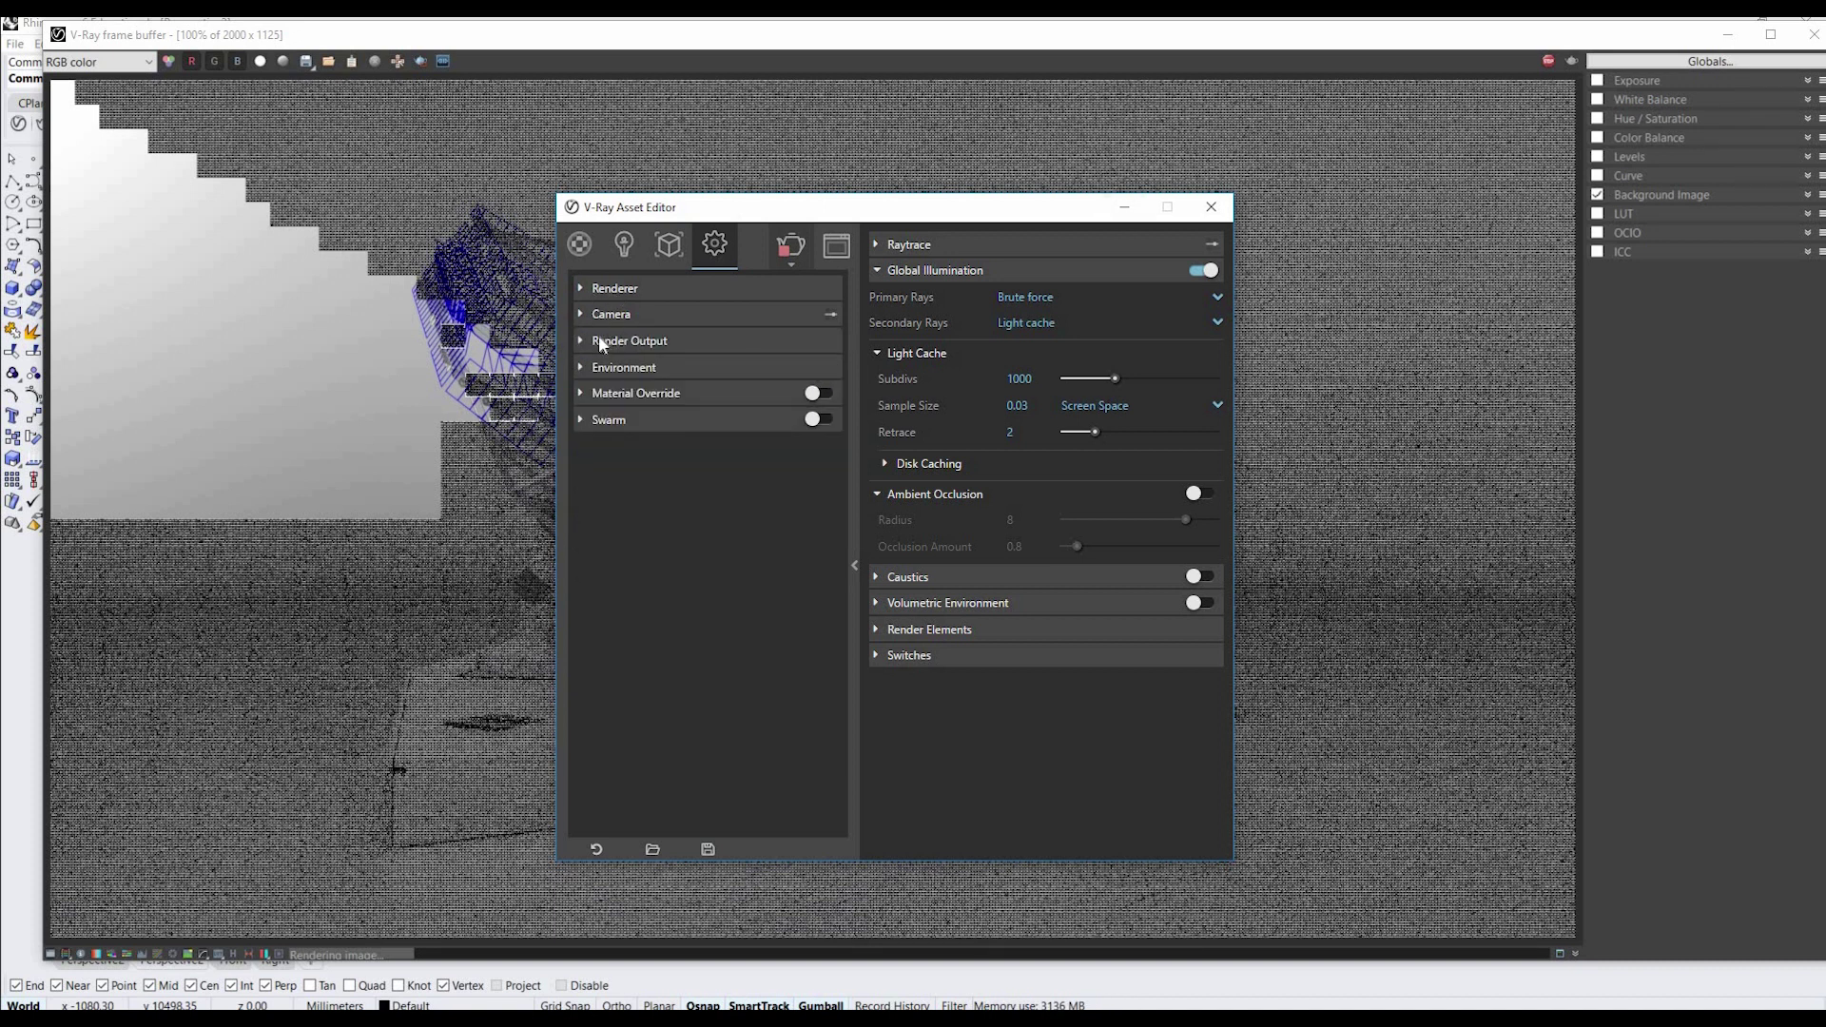
pyautogui.click(600, 340)
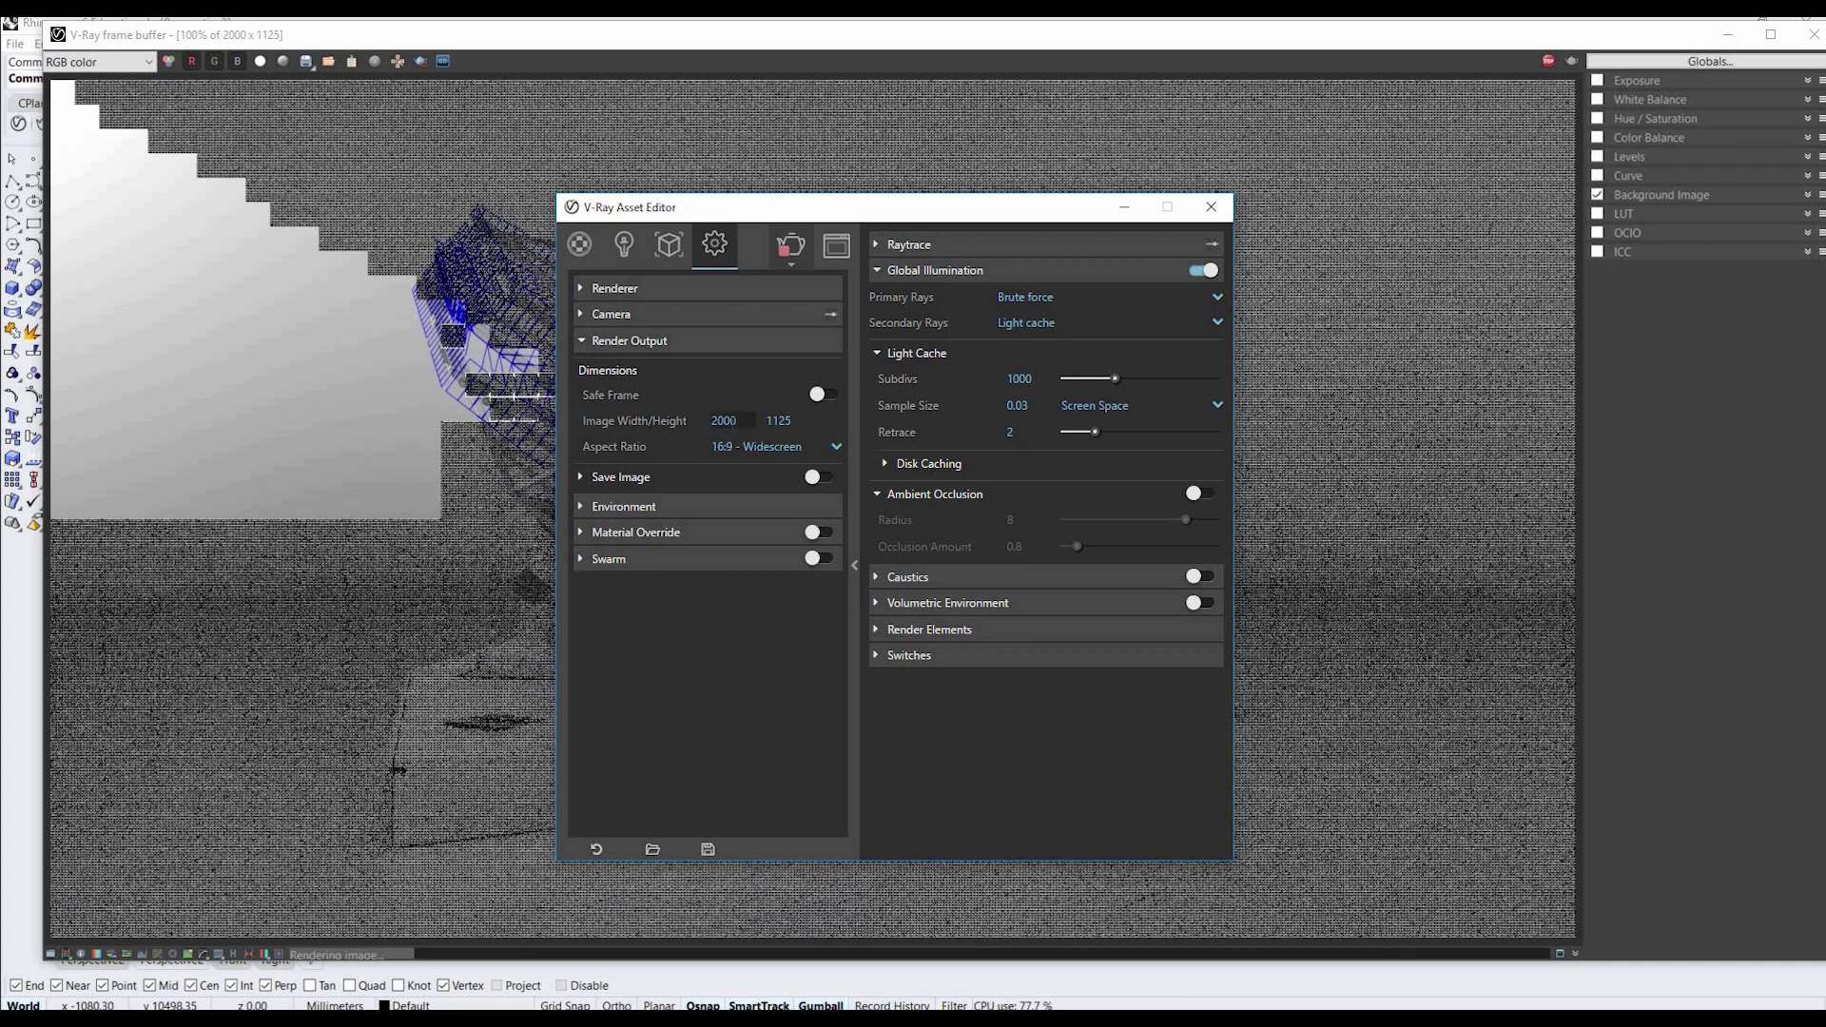
pyautogui.click(580, 310)
pyautogui.click(577, 282)
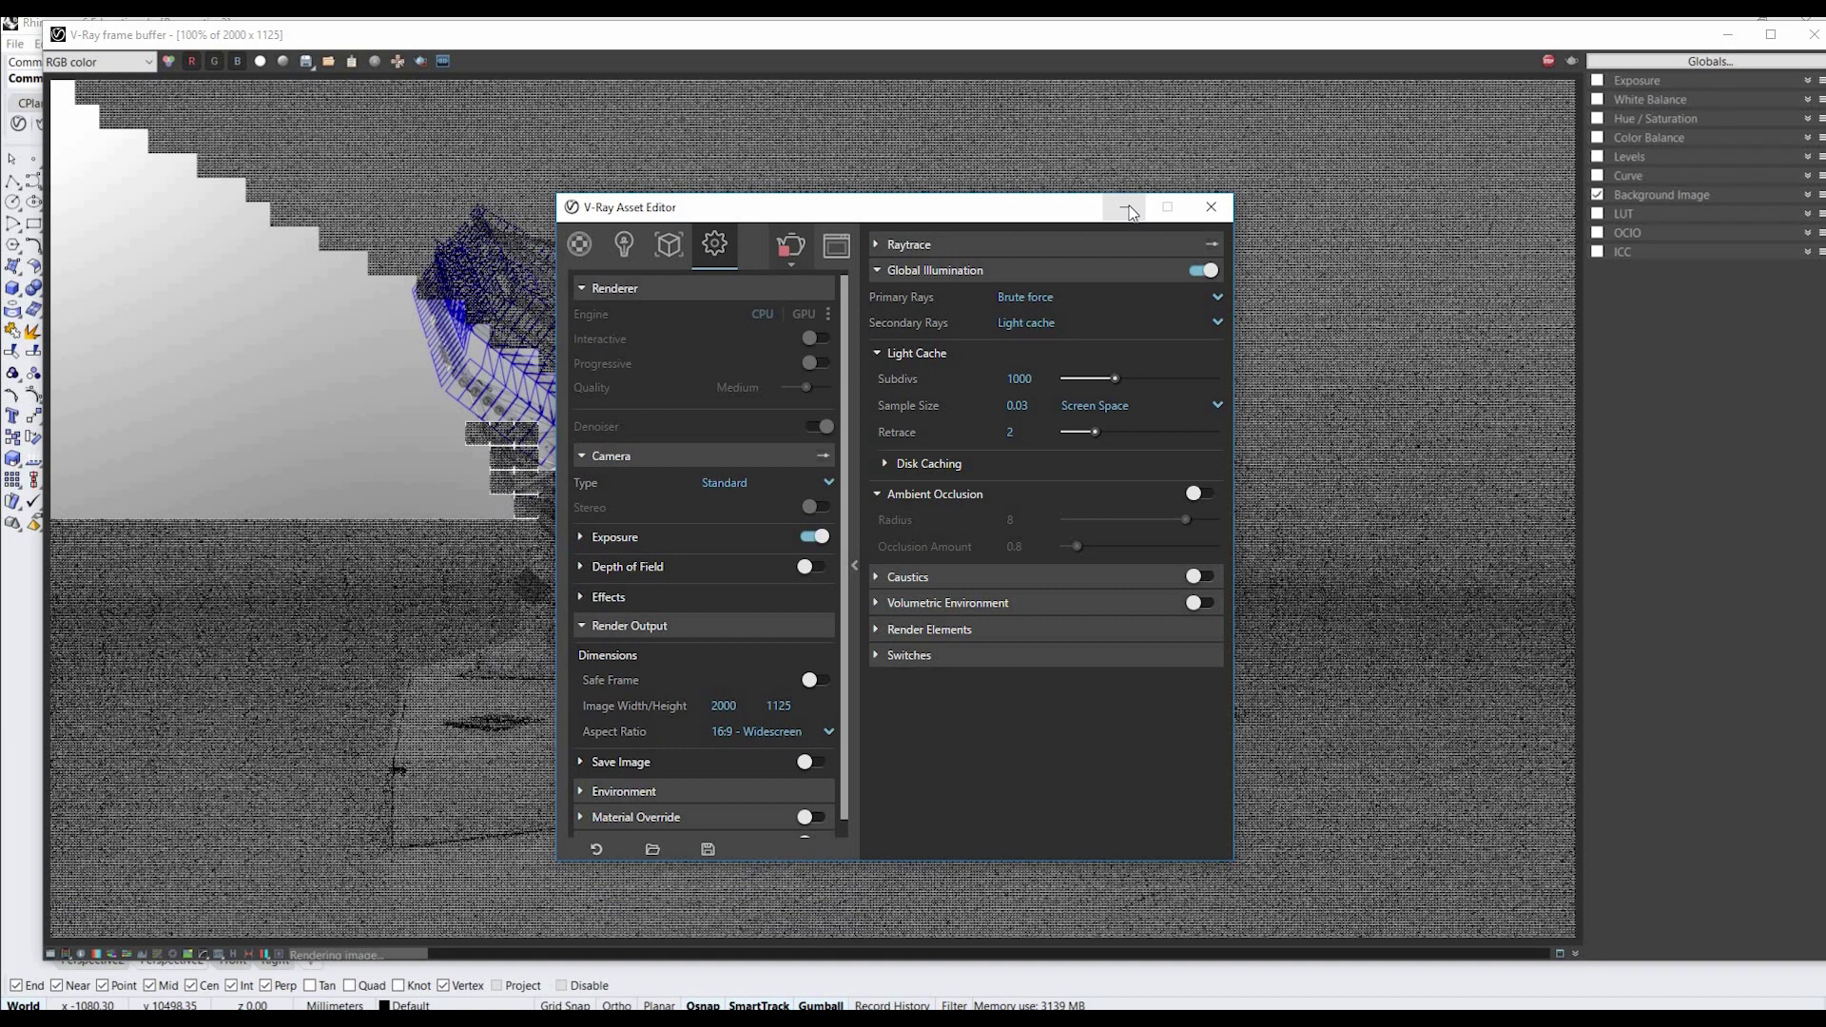
pyautogui.click(1126, 208)
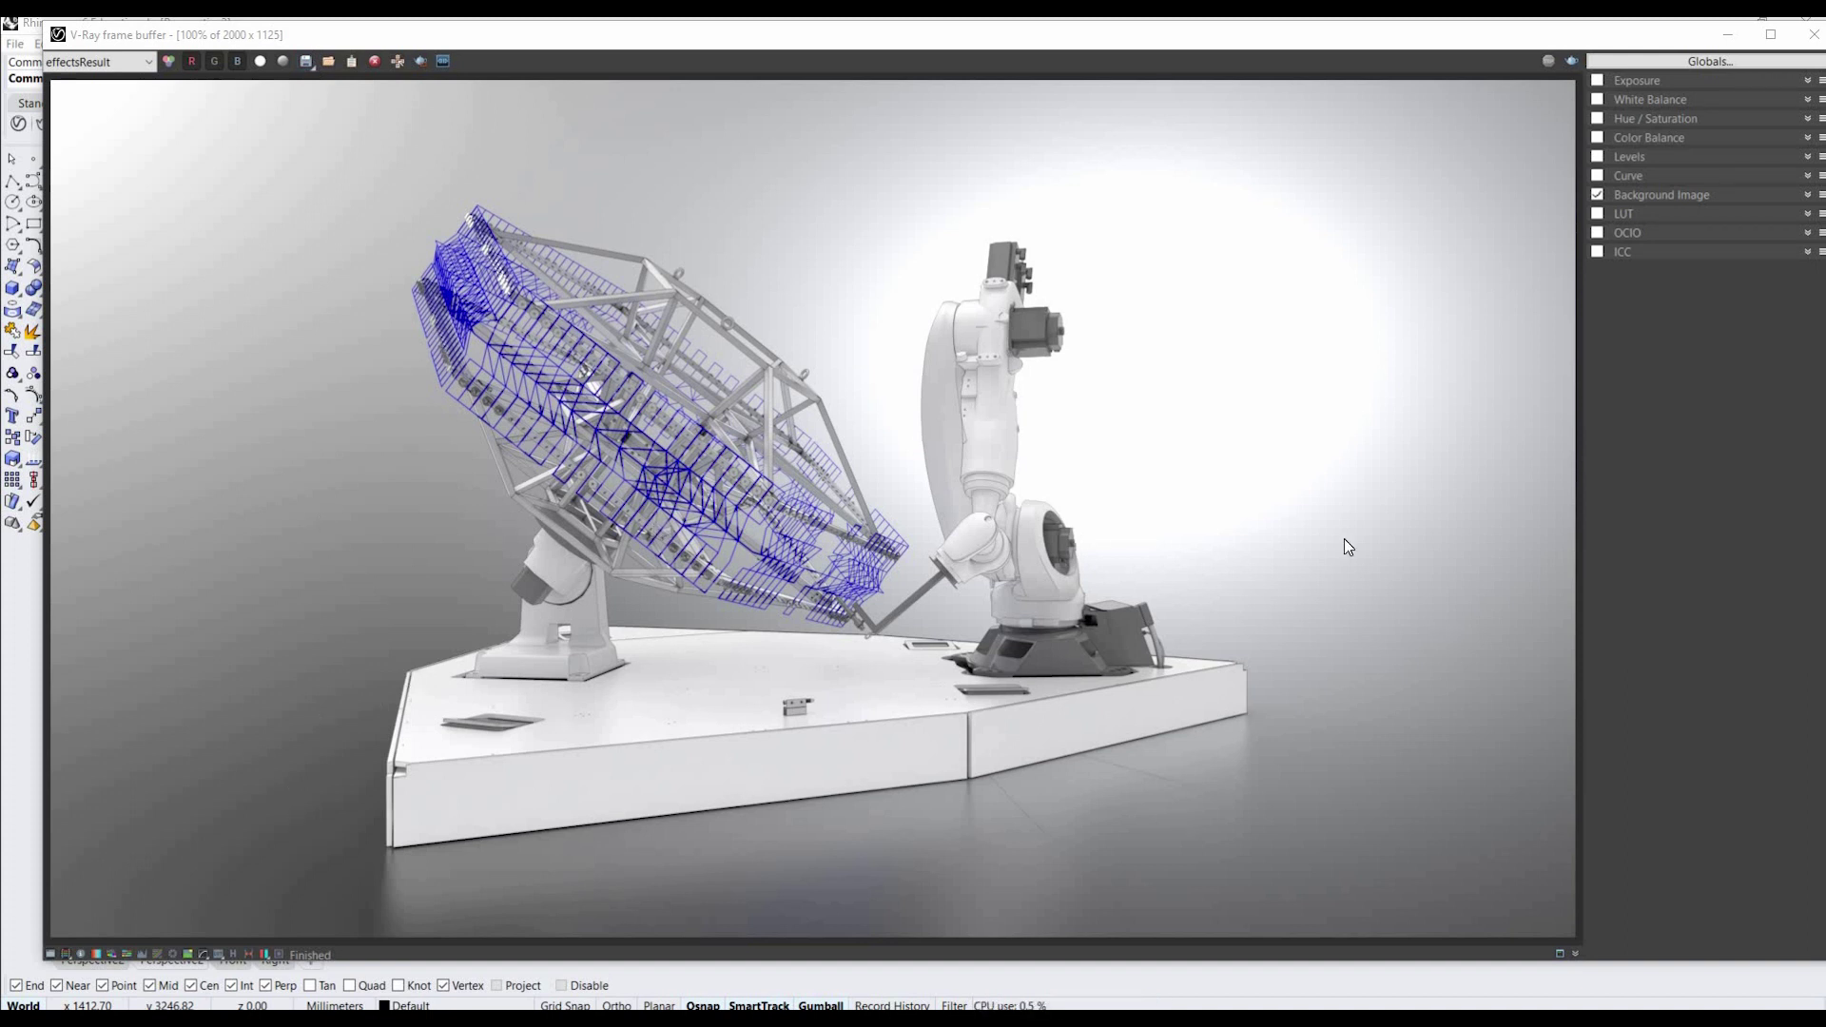
# Save the rendered effectsResult image to the Desktop as a PNG named robottest.
pyautogui.click(306, 63)
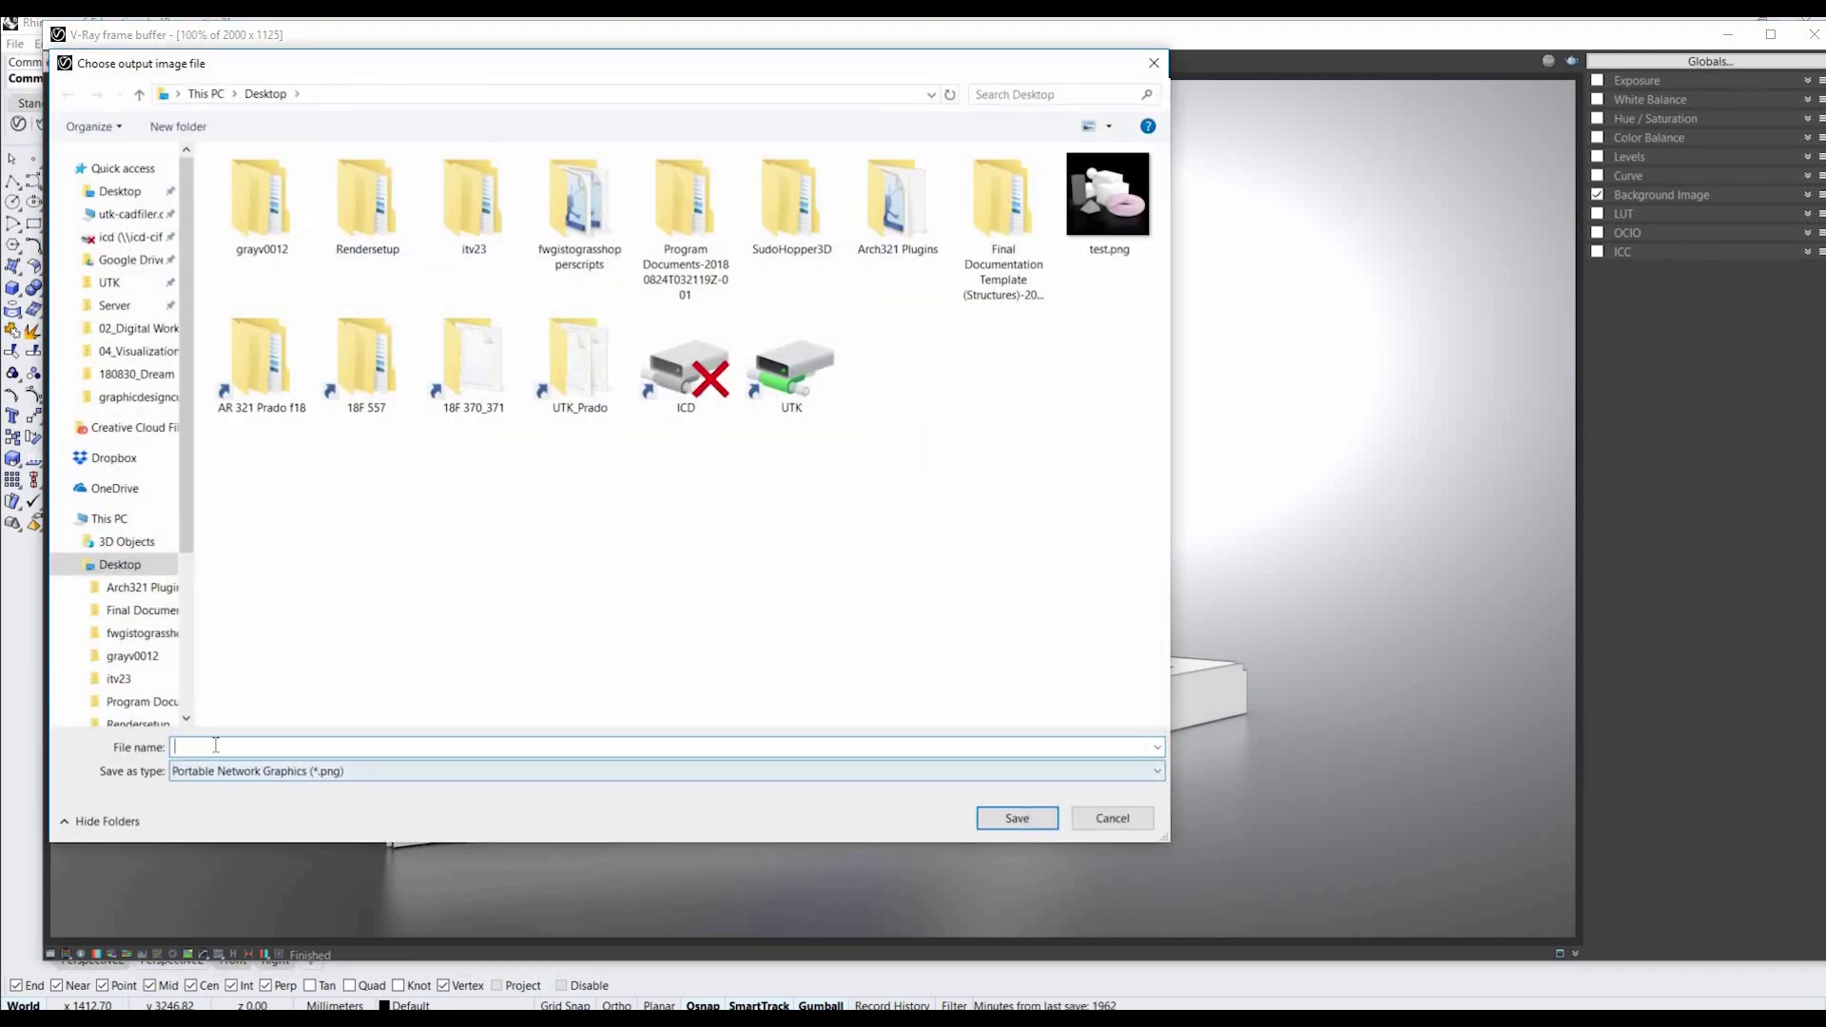
pyautogui.write('robottest')
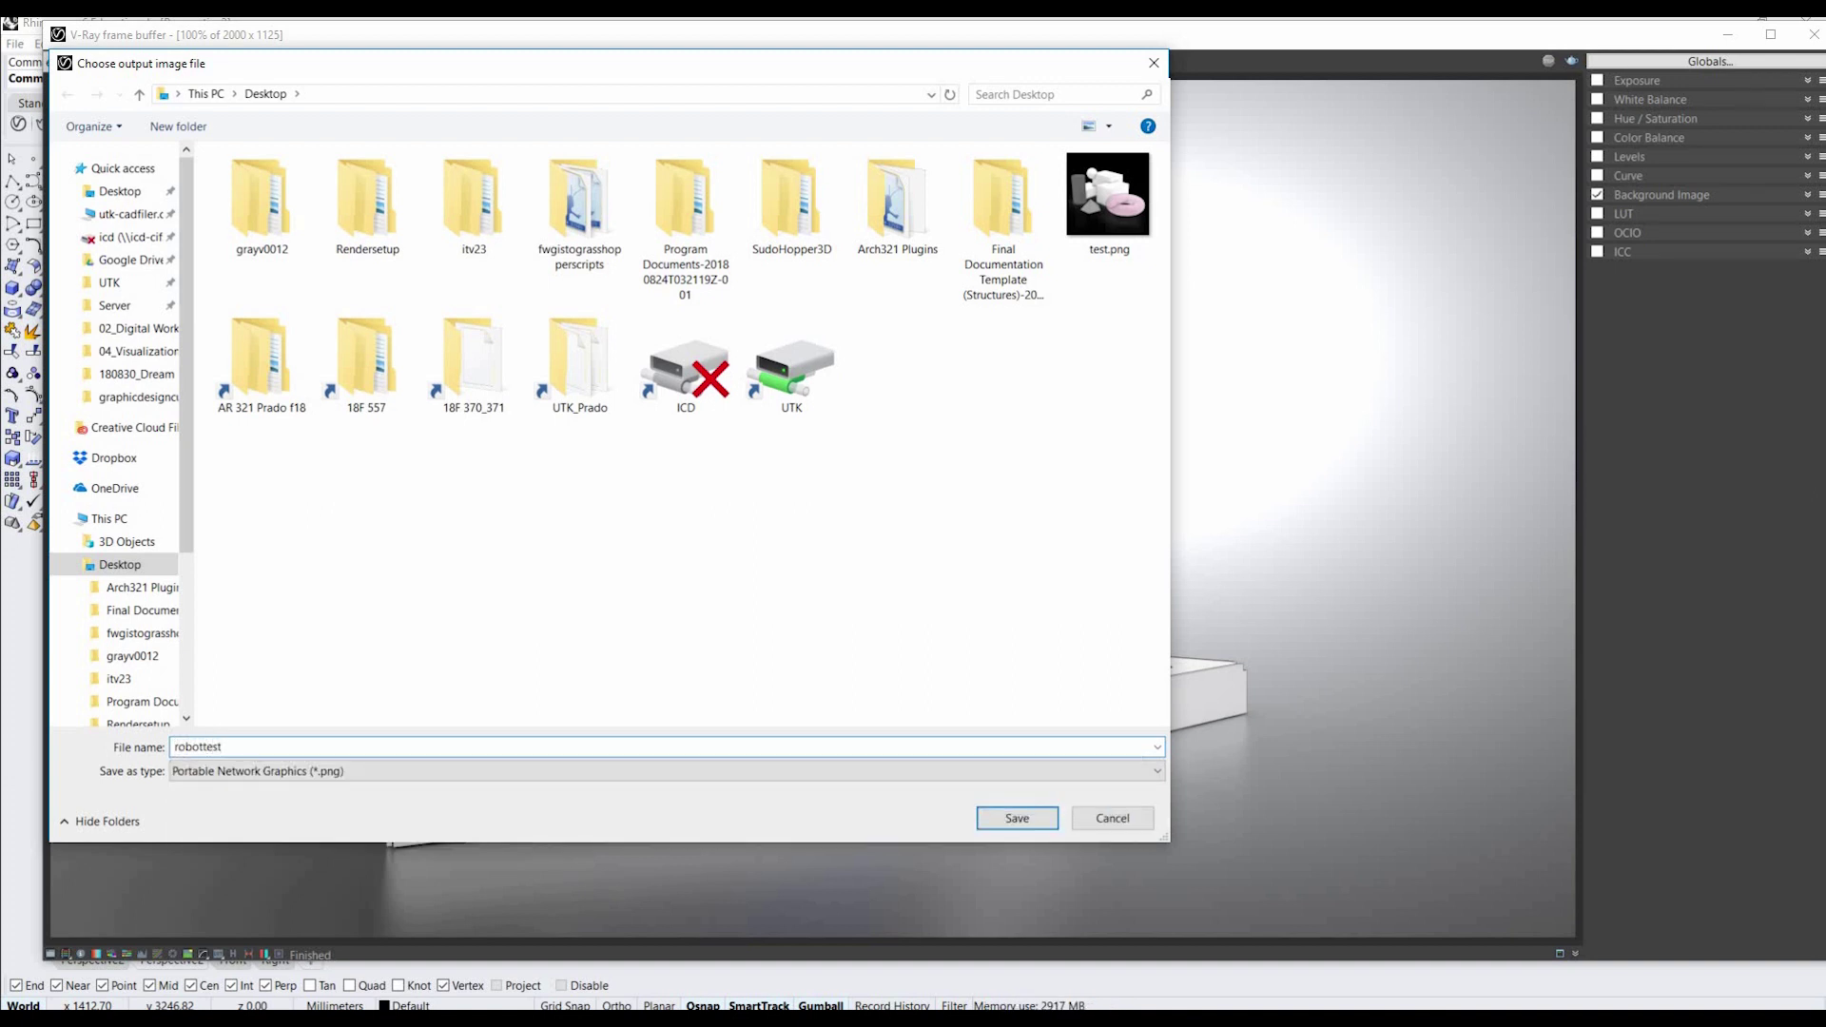
pyautogui.press('Return')
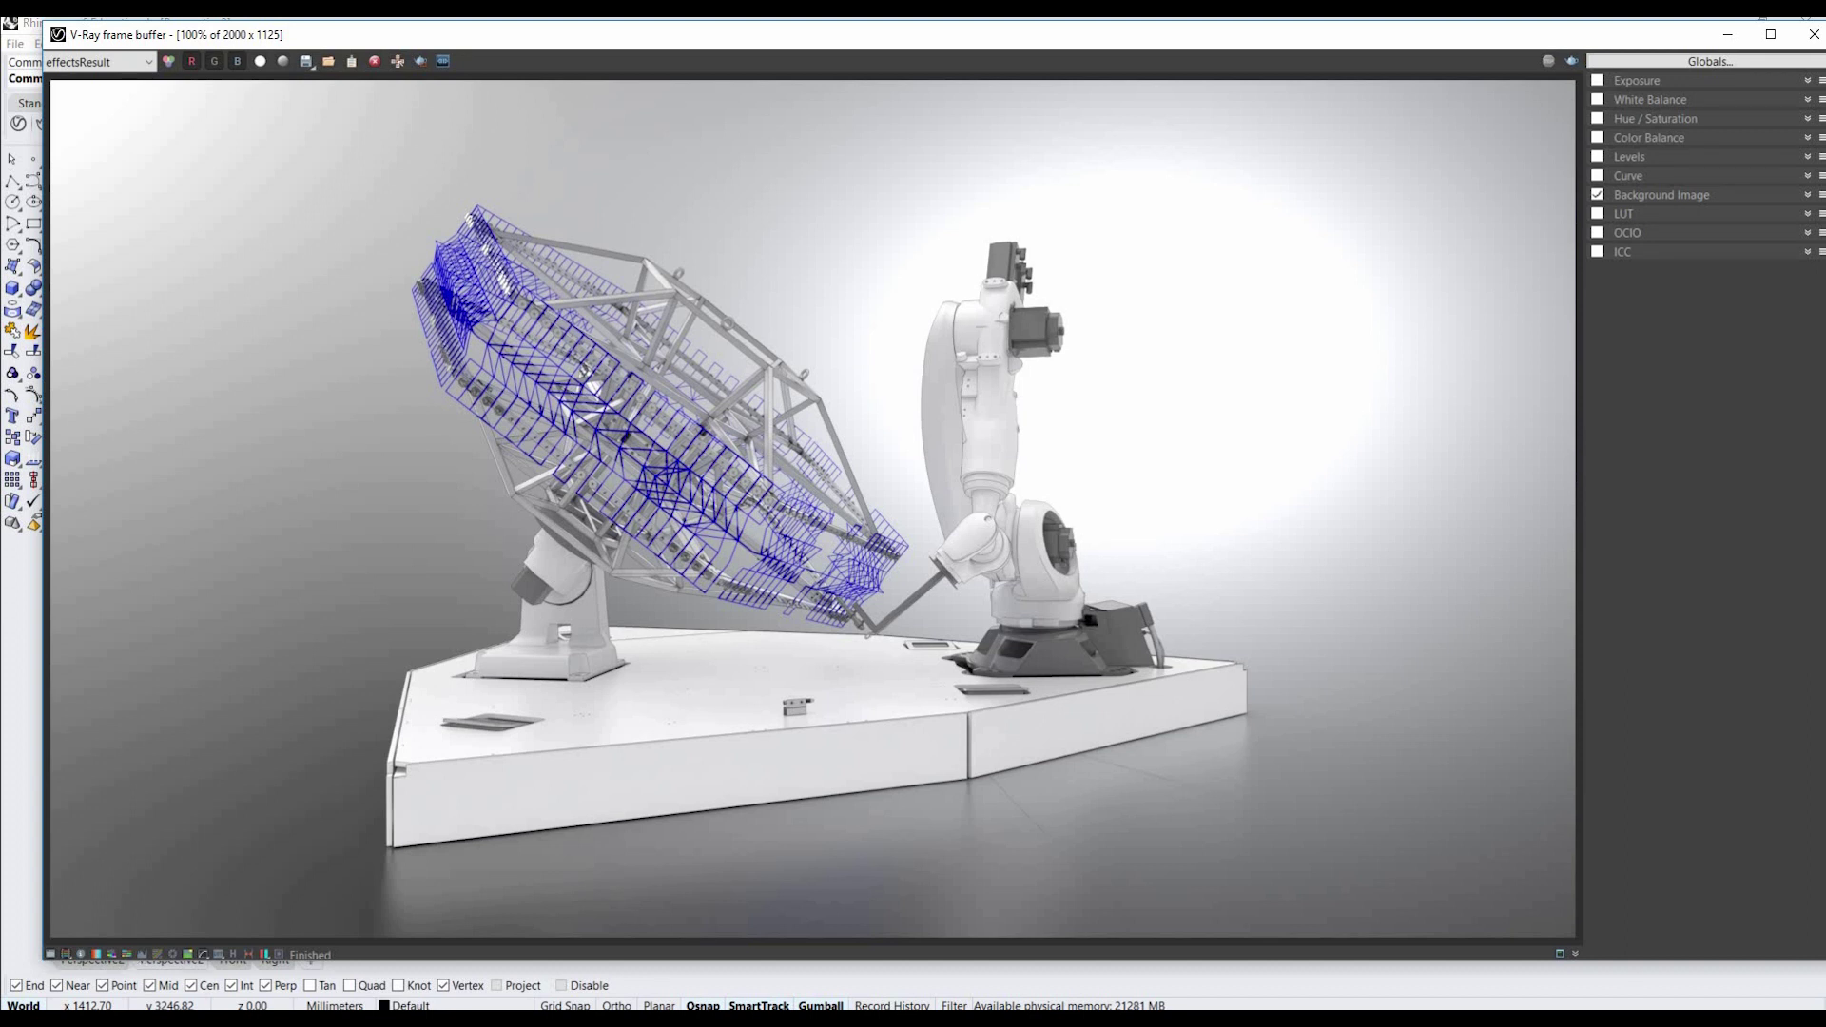
# Find and launch Adobe Photoshop CC 2018.
pyautogui.click(76, 1002)
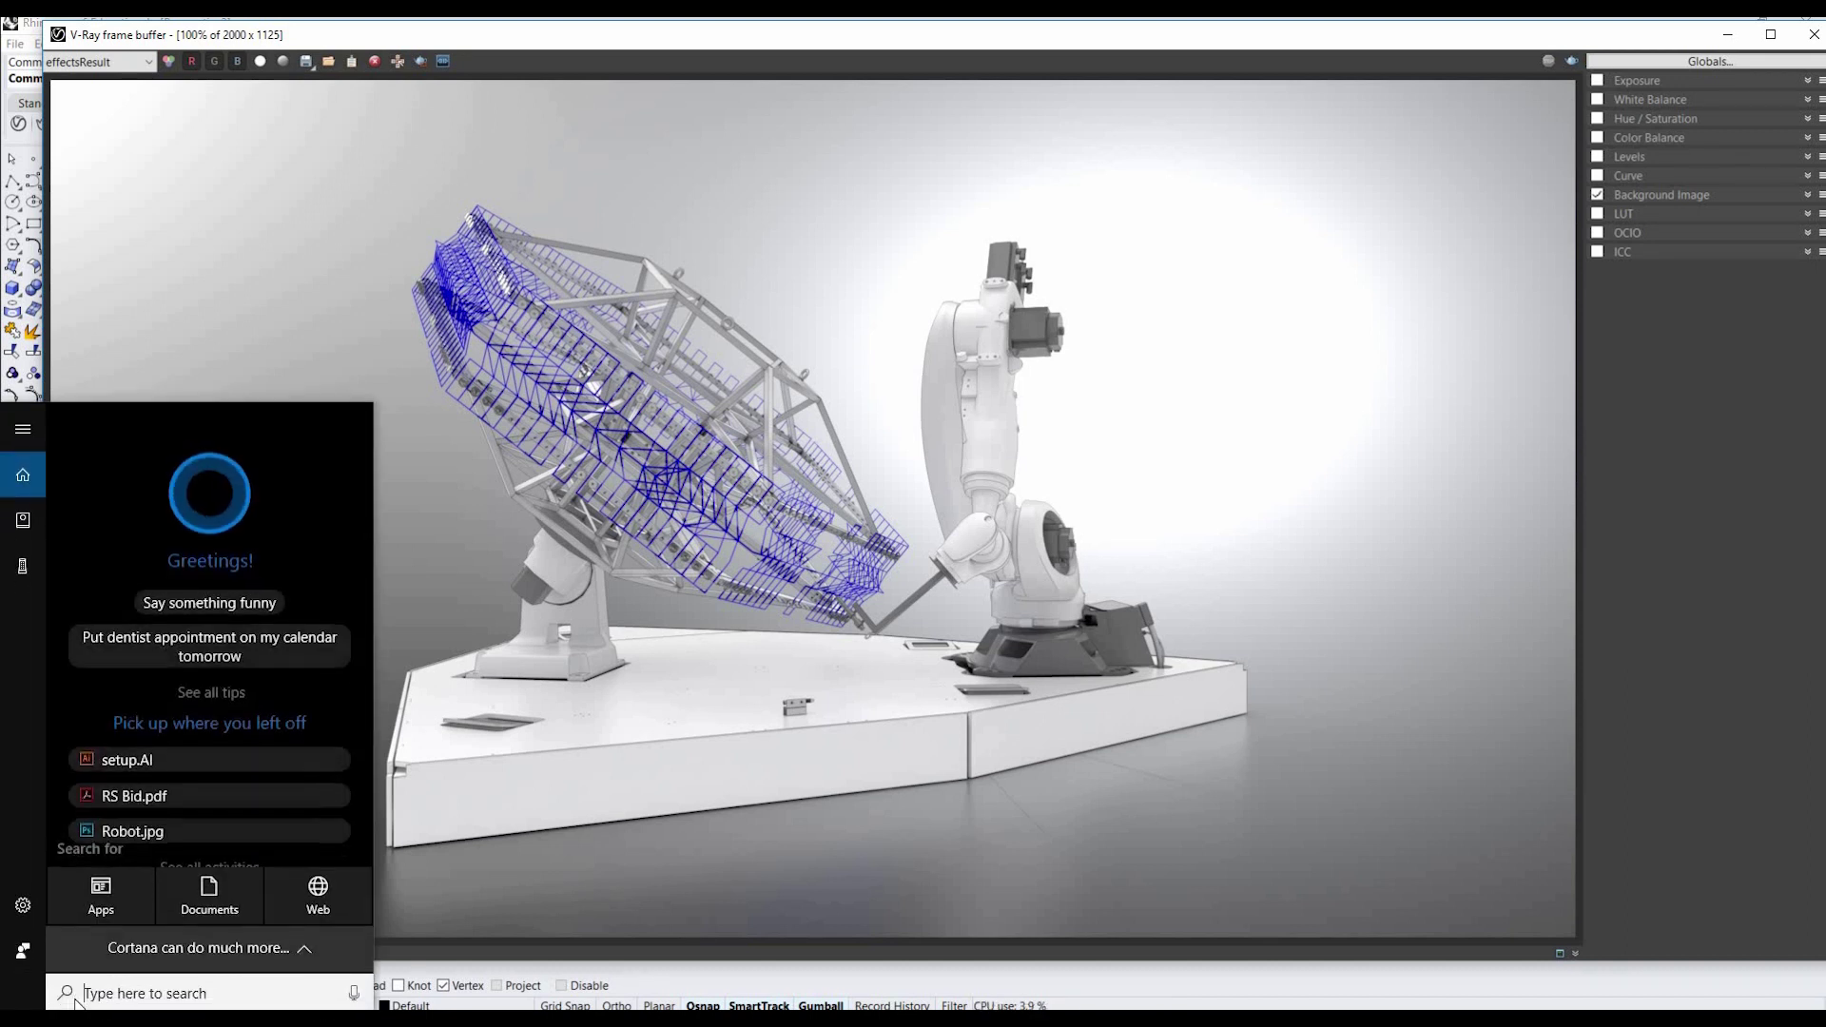
pyautogui.write('phot')
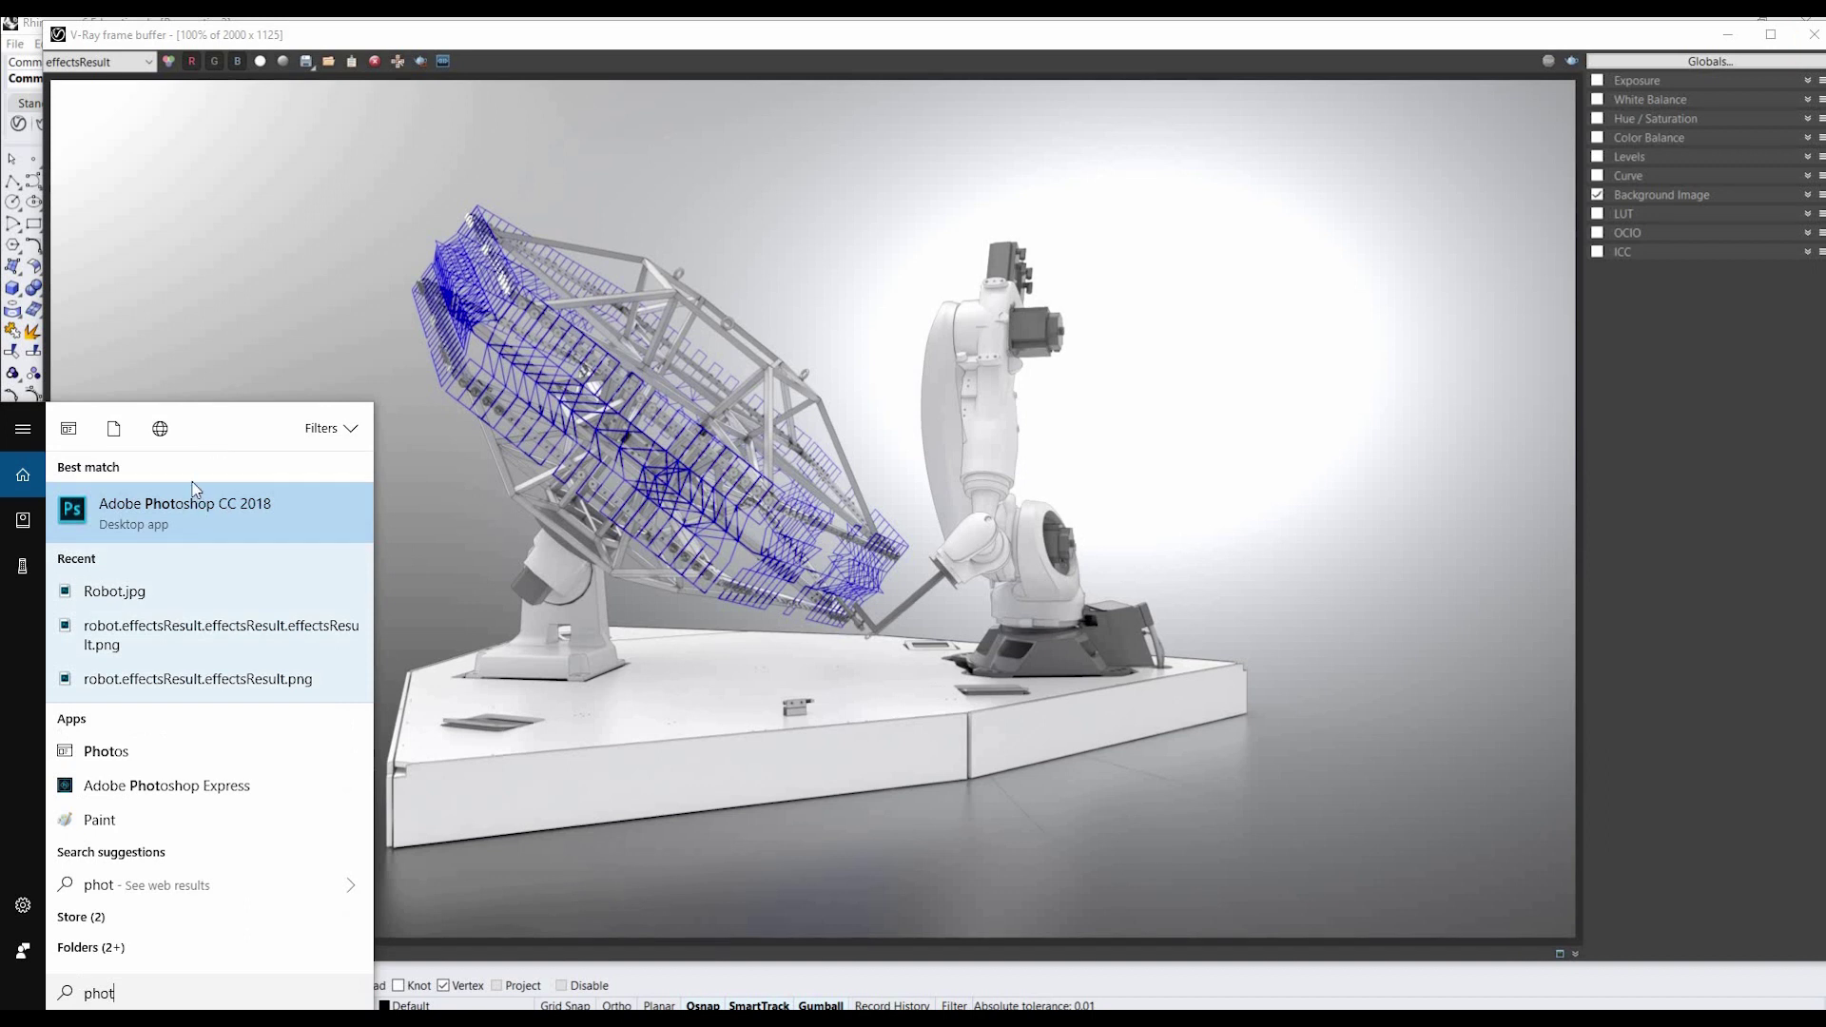
pyautogui.click(191, 505)
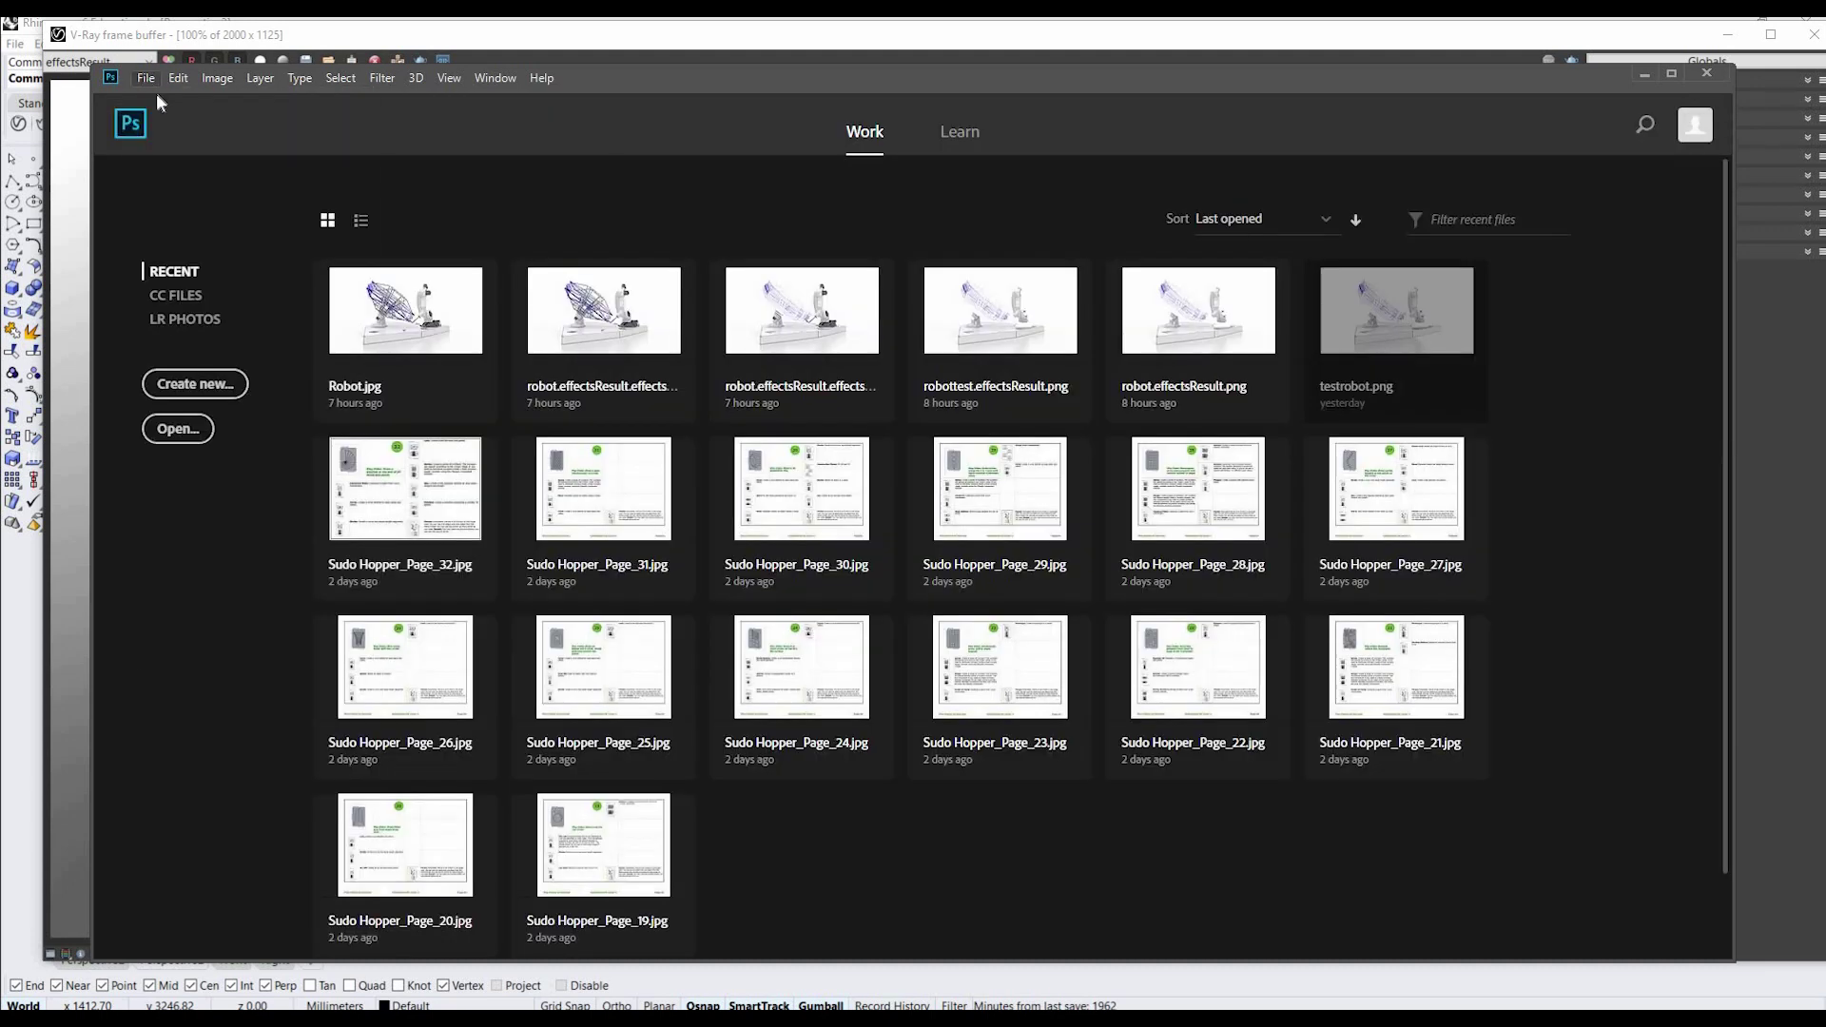
# Open the robottest.effectsResult.png image from the Desktop.
pyautogui.click(145, 78)
pyautogui.click(169, 117)
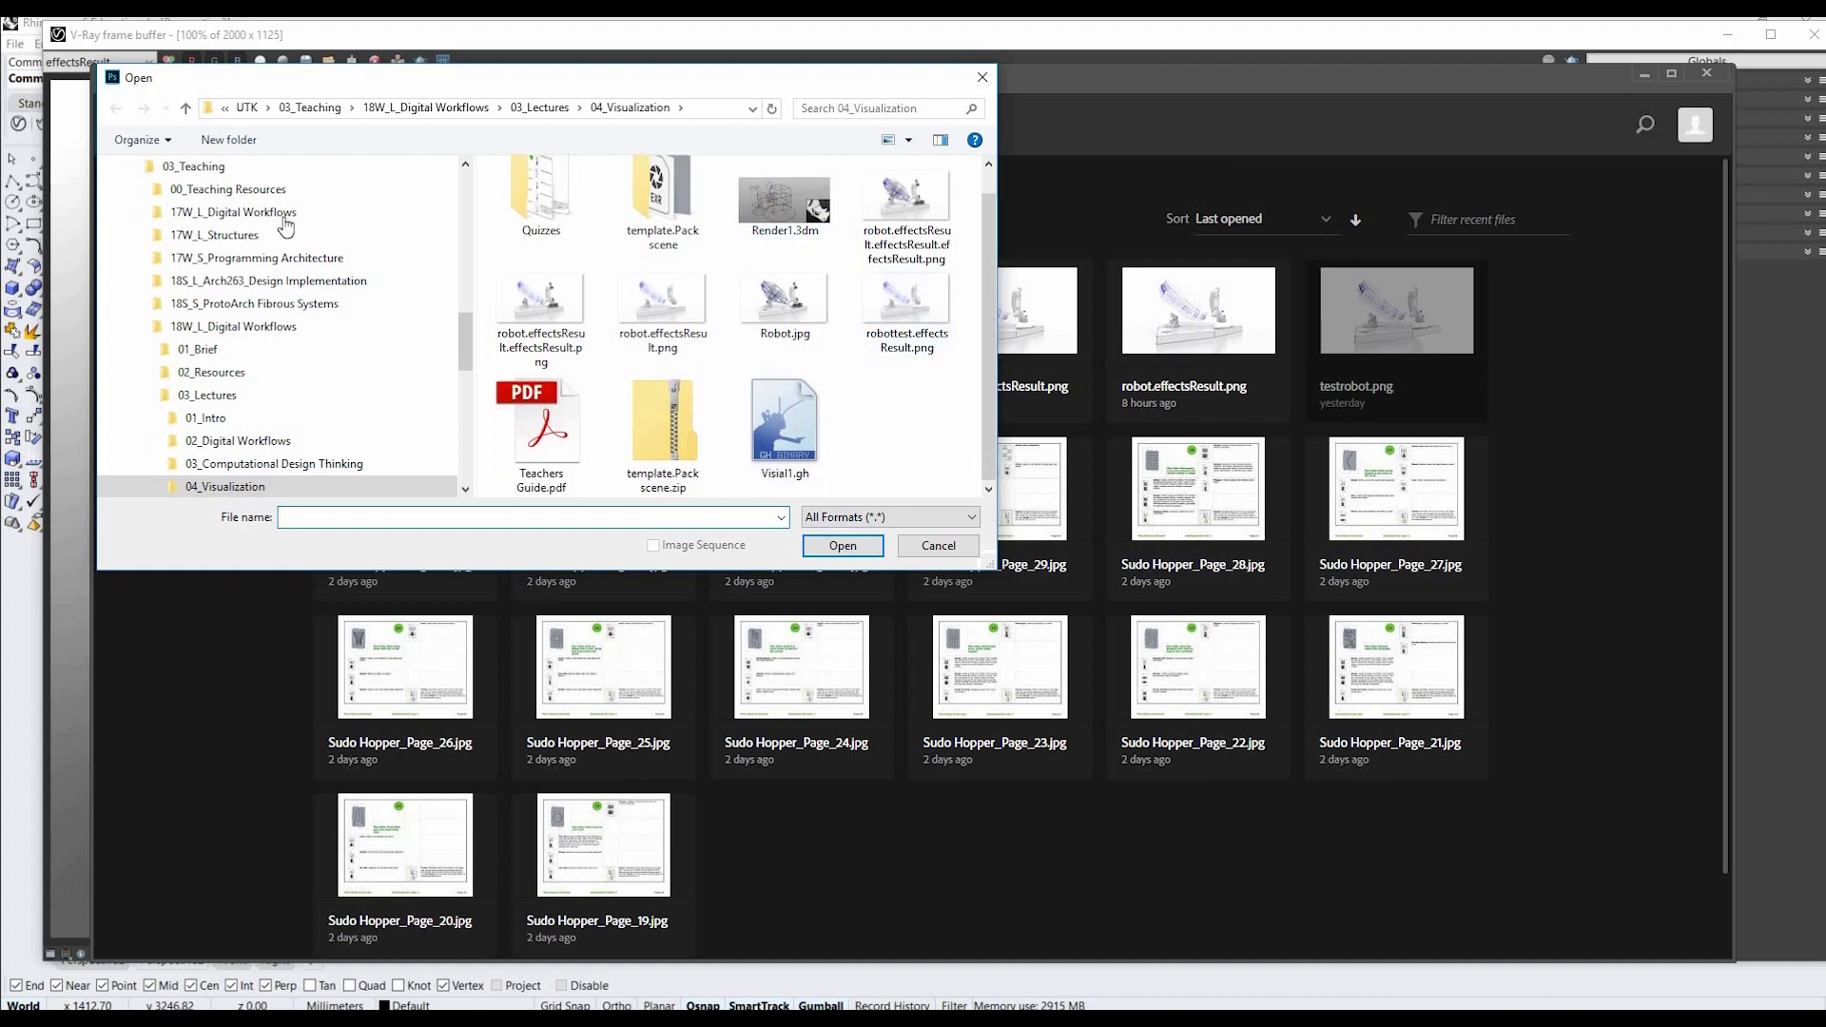
pyautogui.scroll(10, 255, 242)
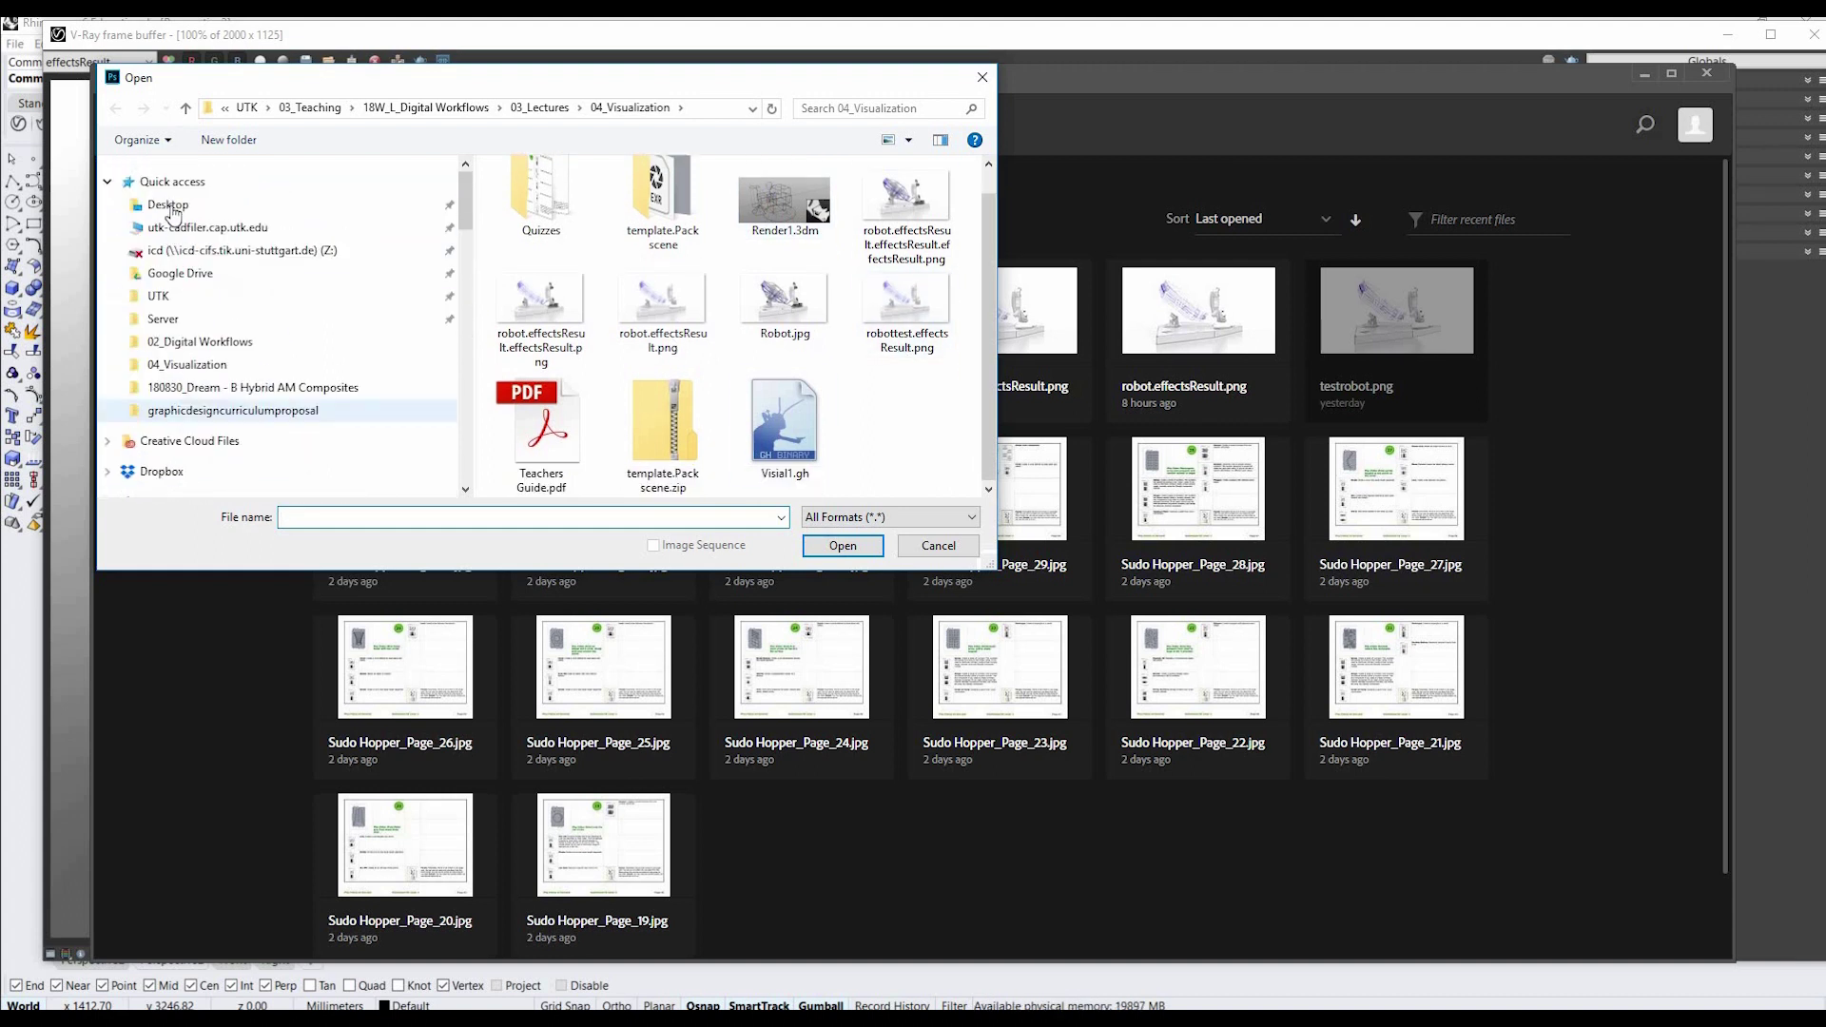
pyautogui.click(171, 207)
pyautogui.scroll(-5, 730, 310)
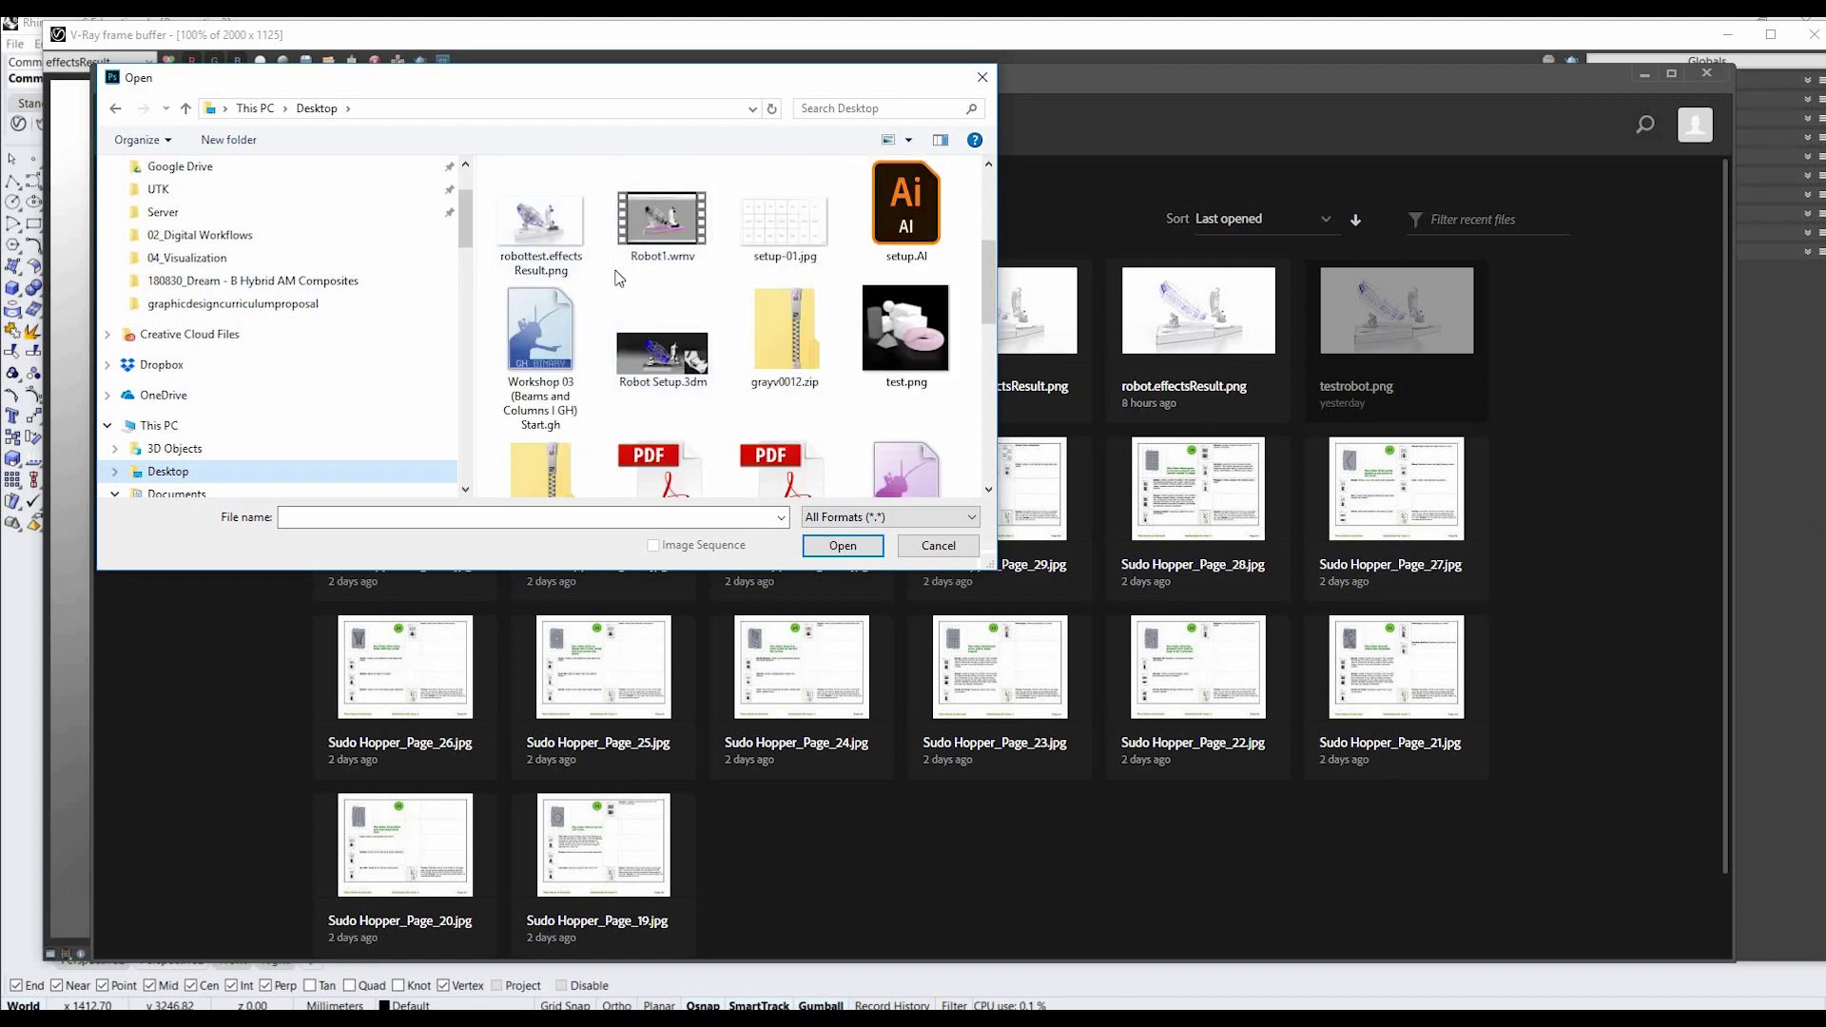
pyautogui.click(518, 223)
pyautogui.click(839, 542)
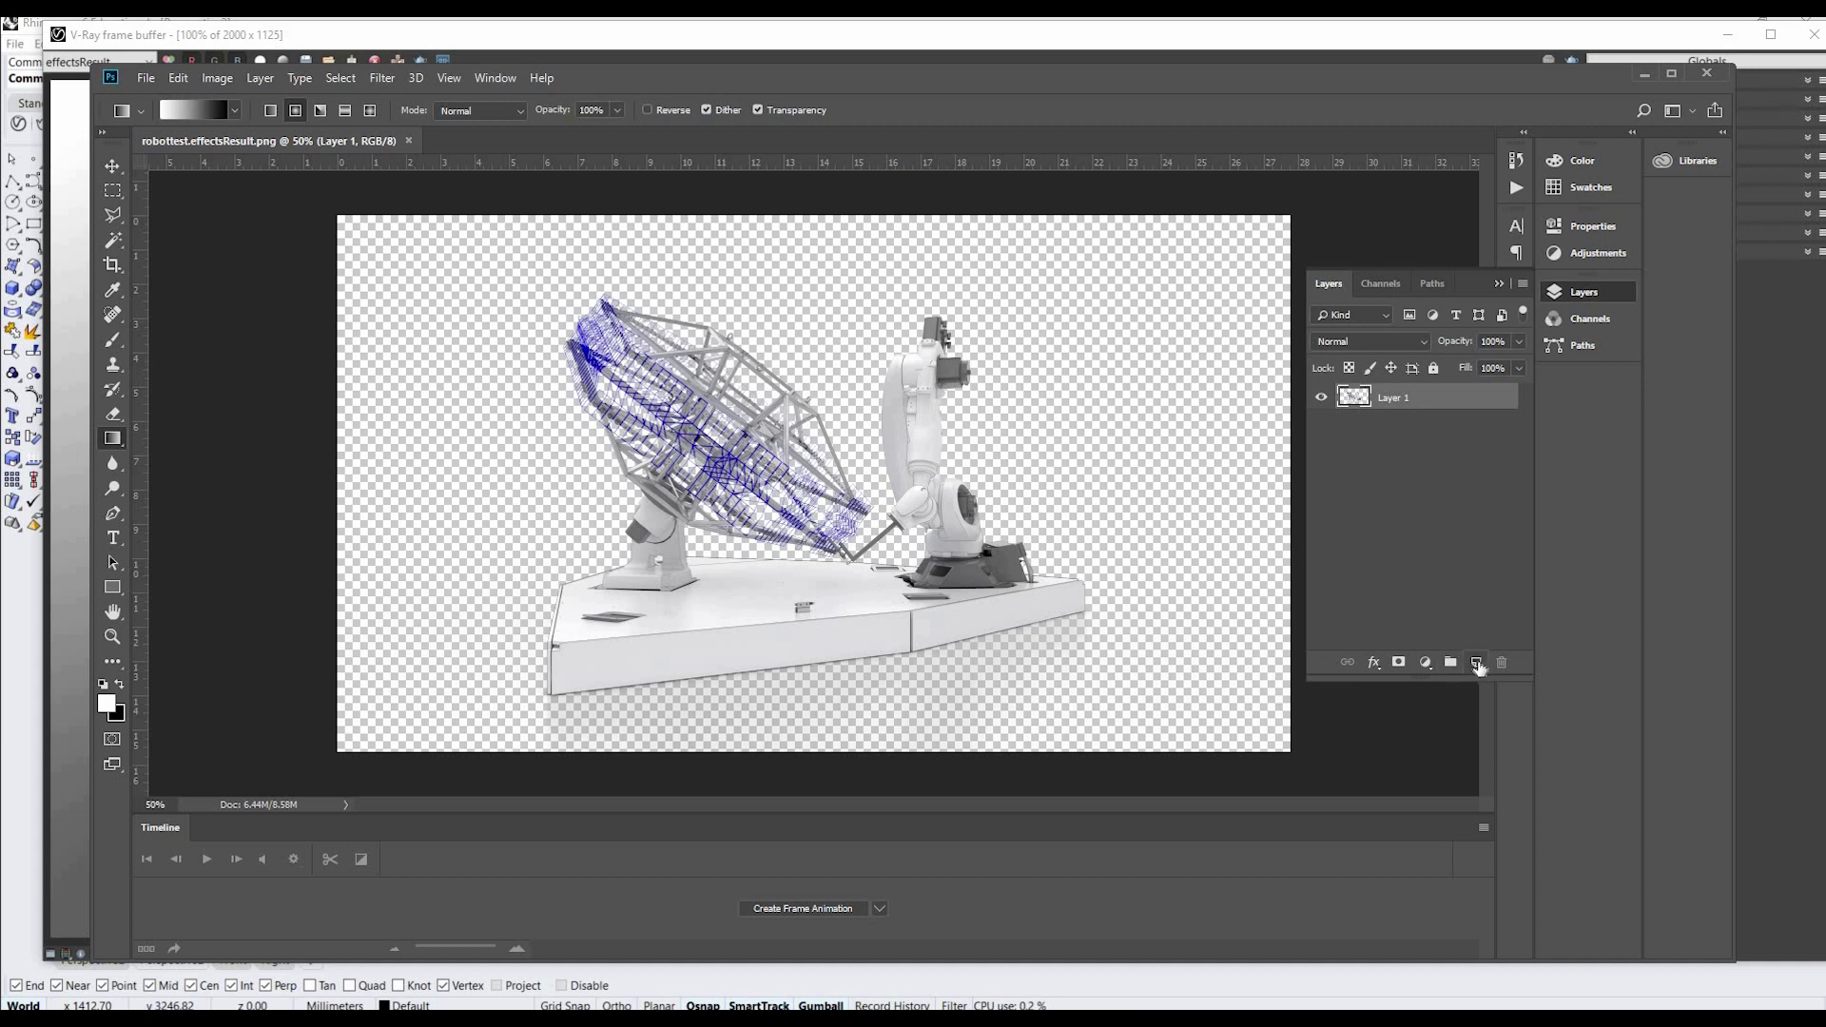
# Add a new layer beneath the render layer and fill it with white using the Paint Bucket Tool.
pyautogui.click(1477, 663)
pyautogui.moveTo(1404, 411); pyautogui.dragTo(1411, 495)
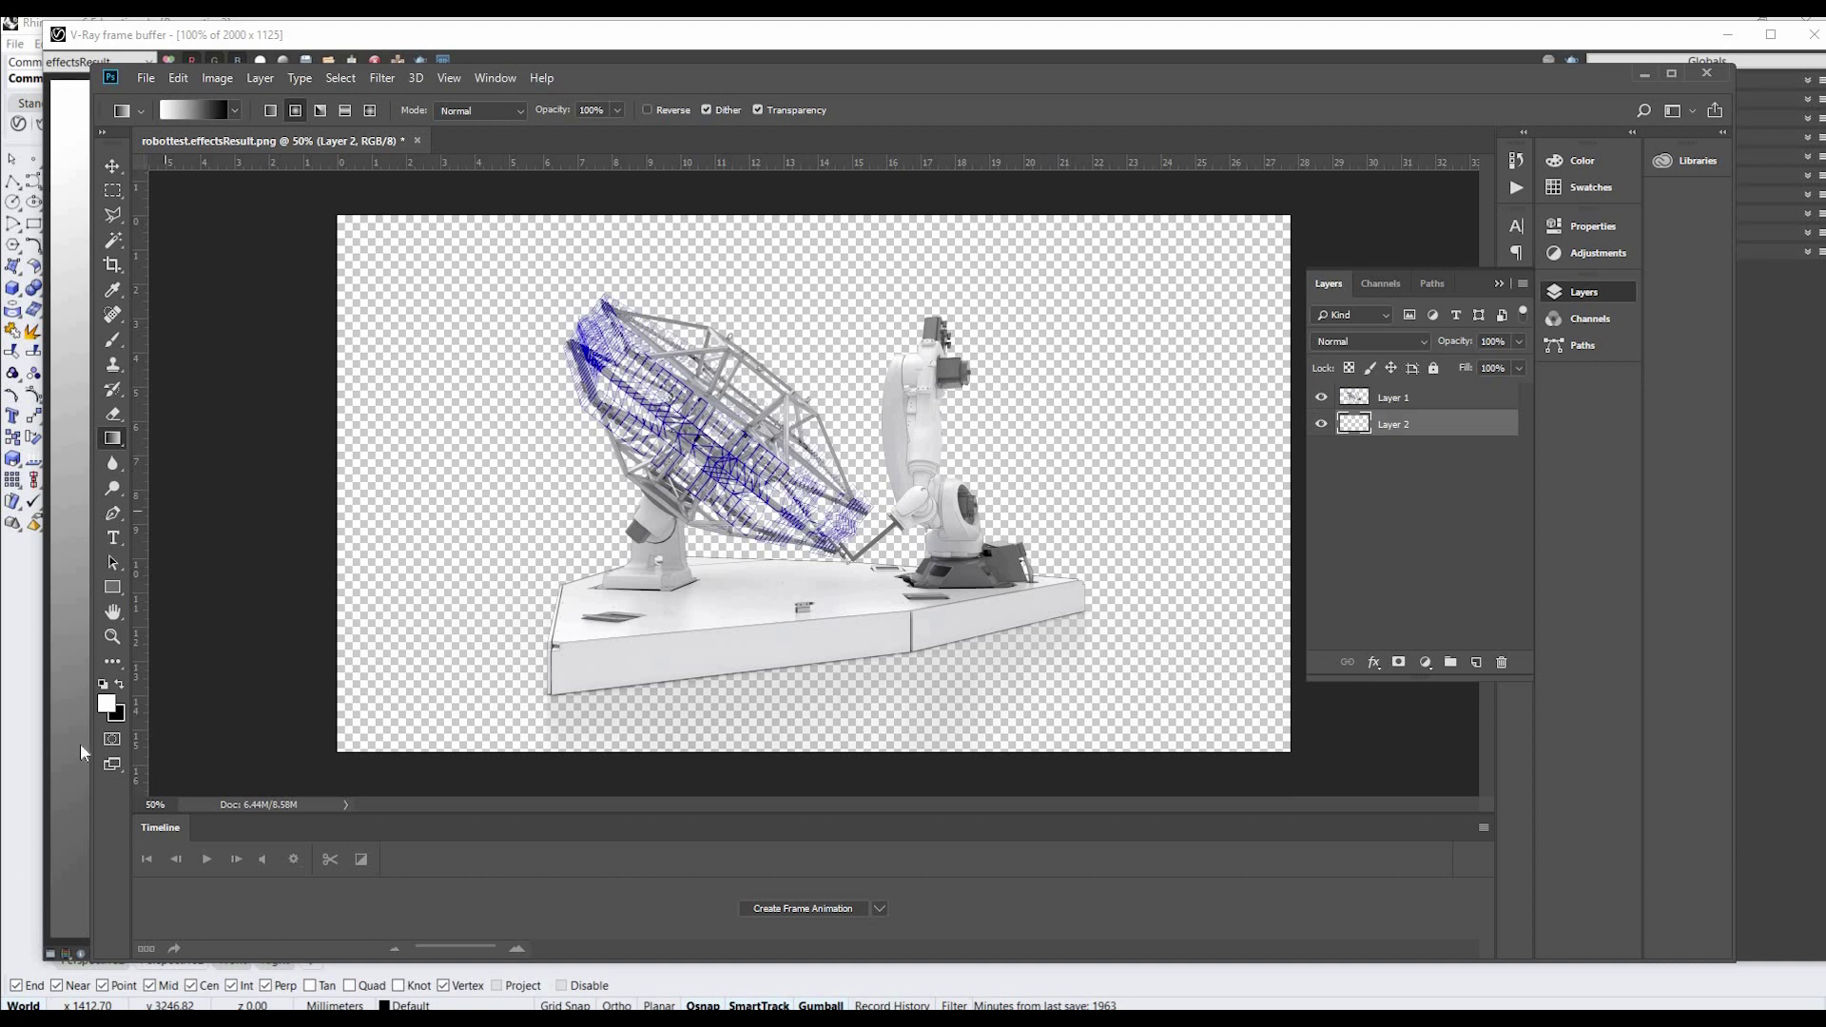
pyautogui.rightClick(112, 438)
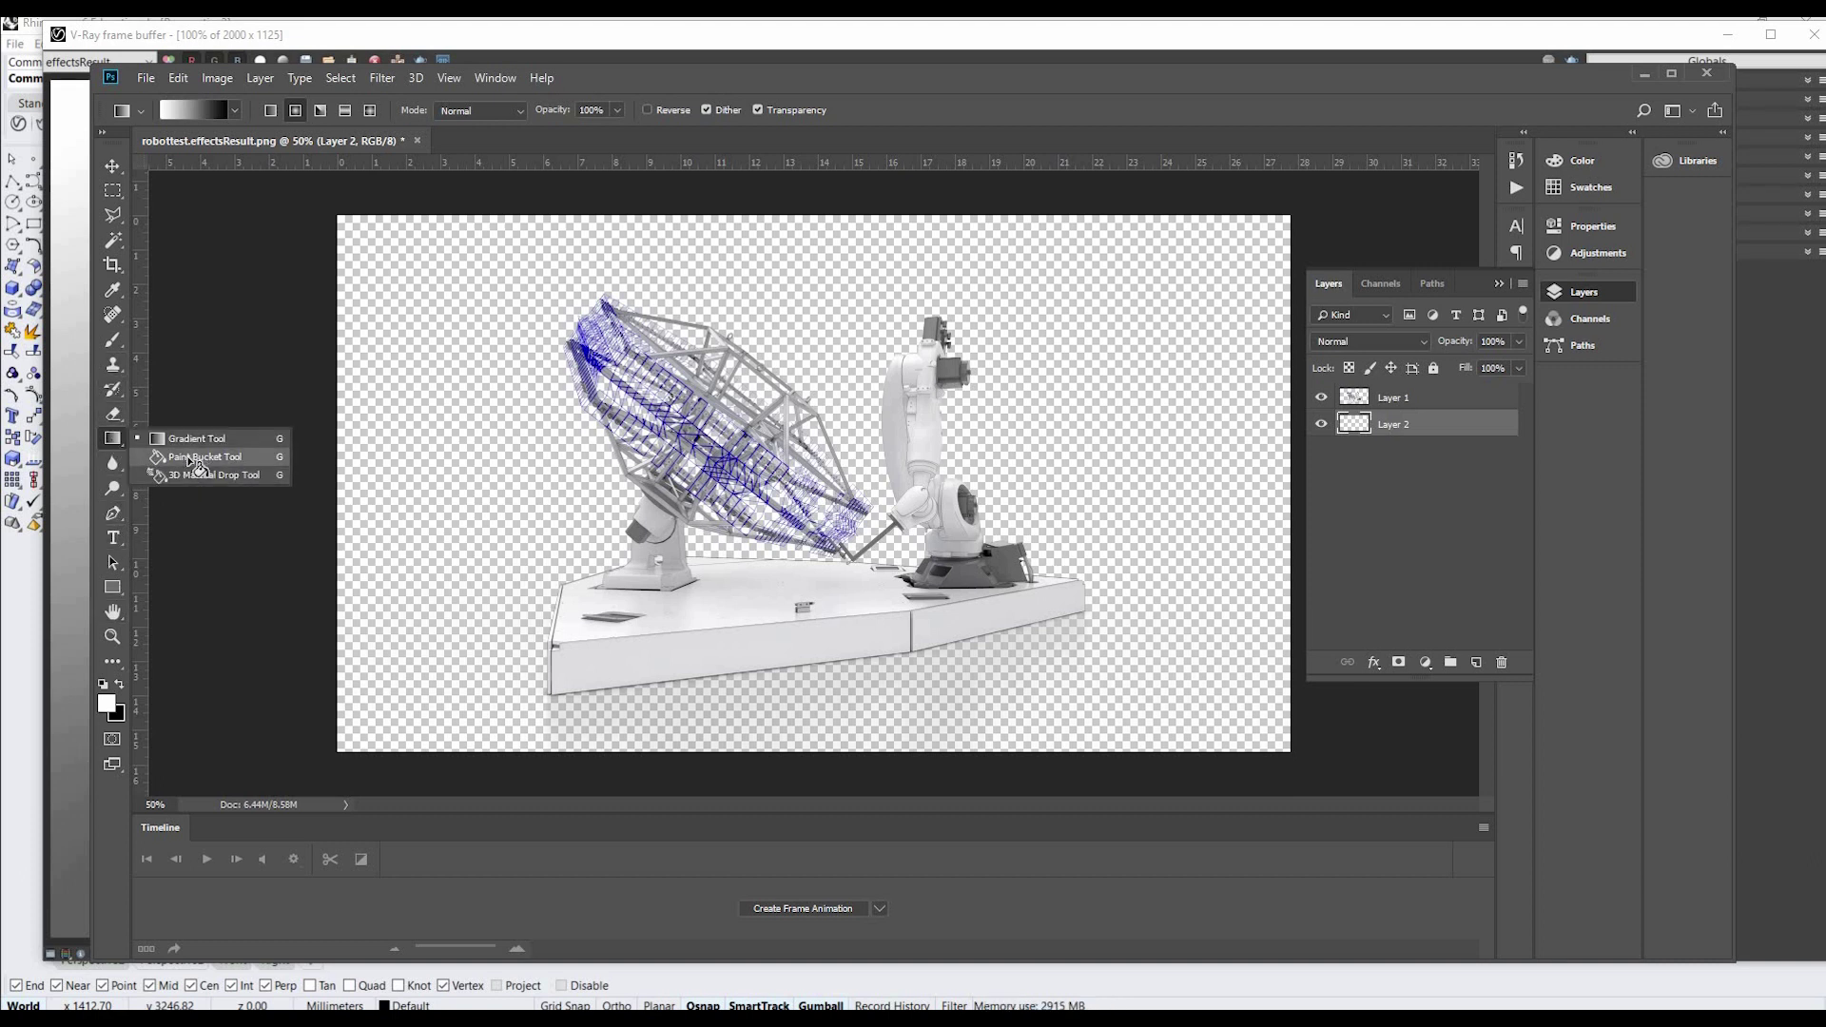
pyautogui.click(195, 458)
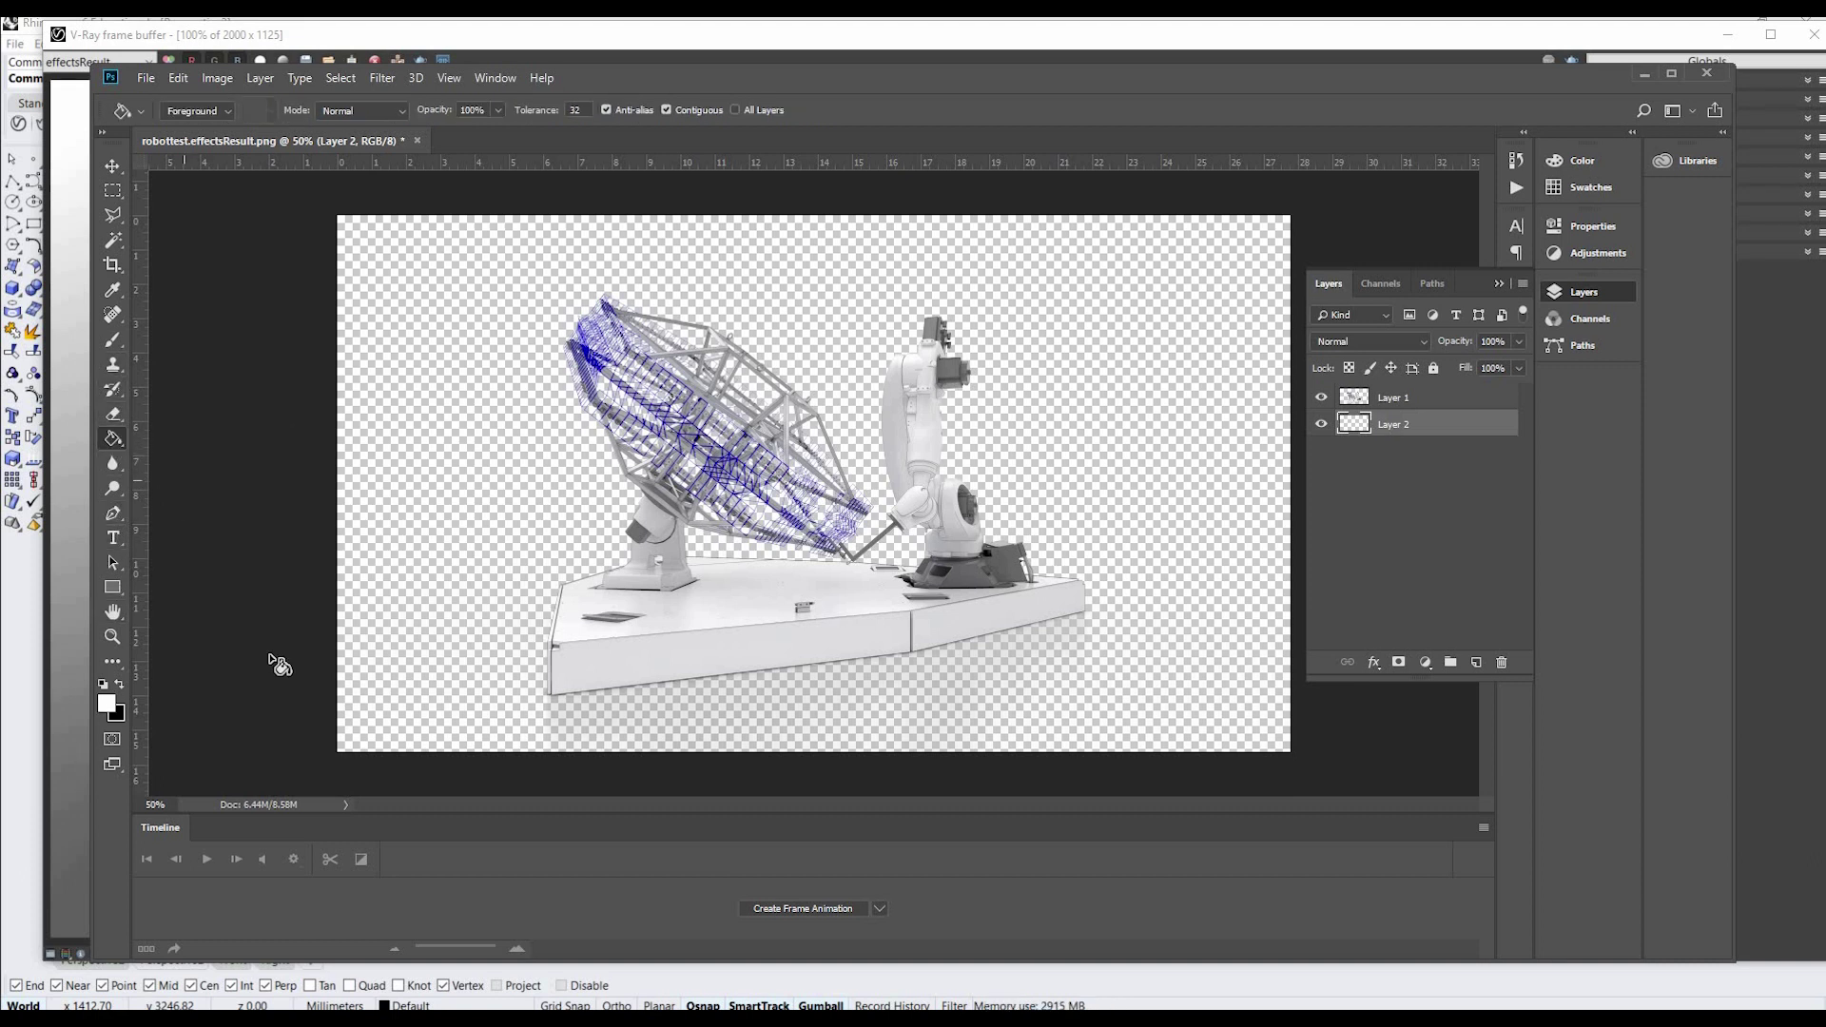
pyautogui.click(424, 608)
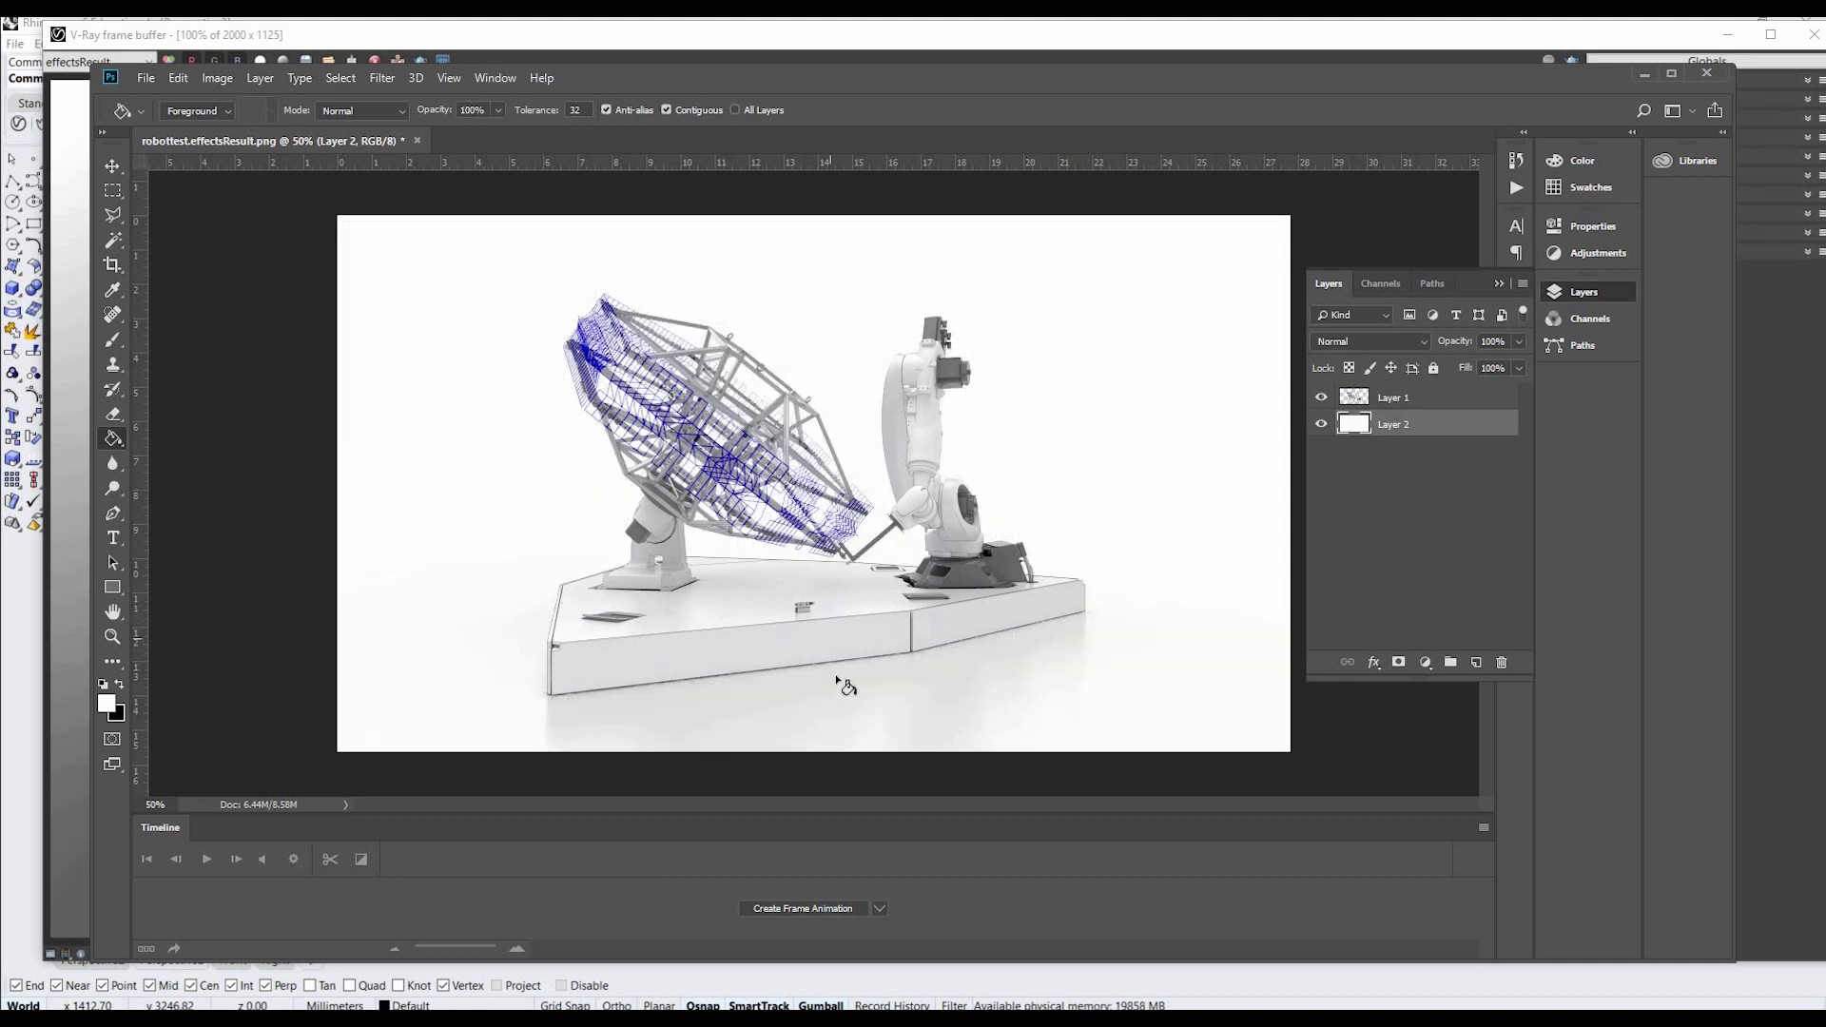